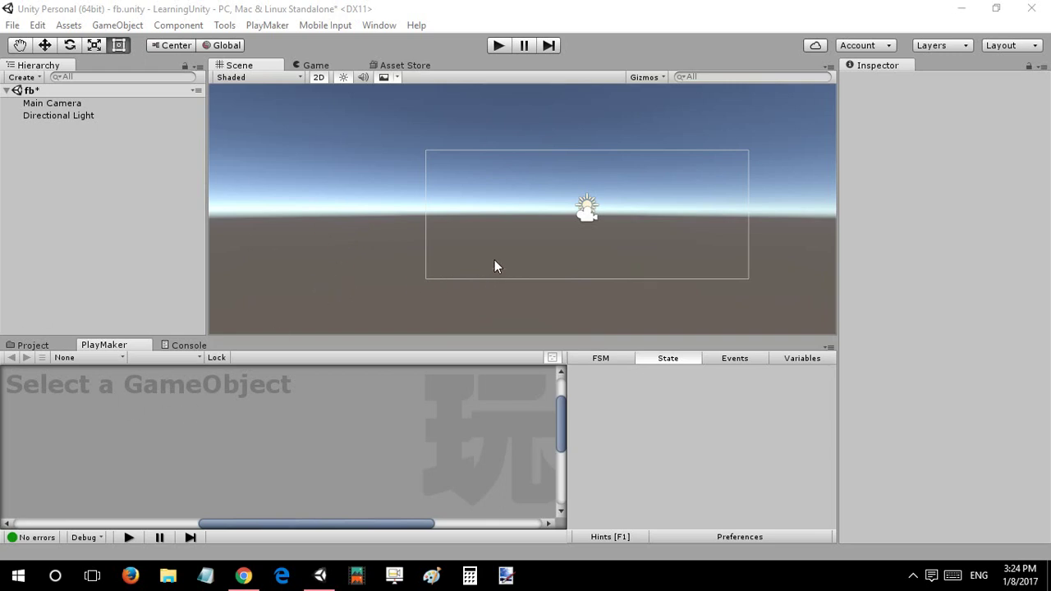
alt+drag(336, 171, 584, 238)
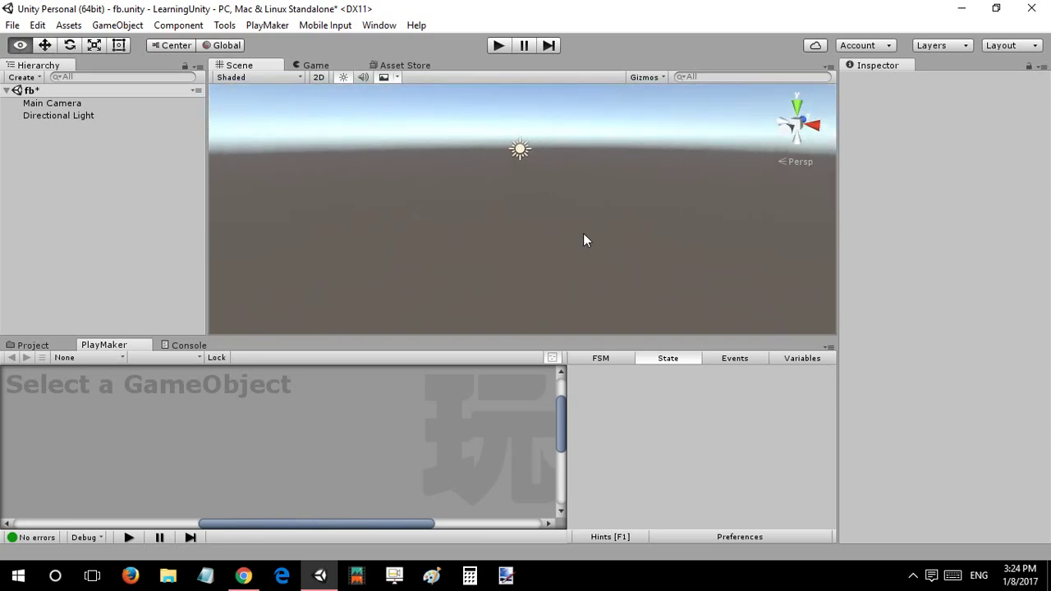
right_click(54, 188)
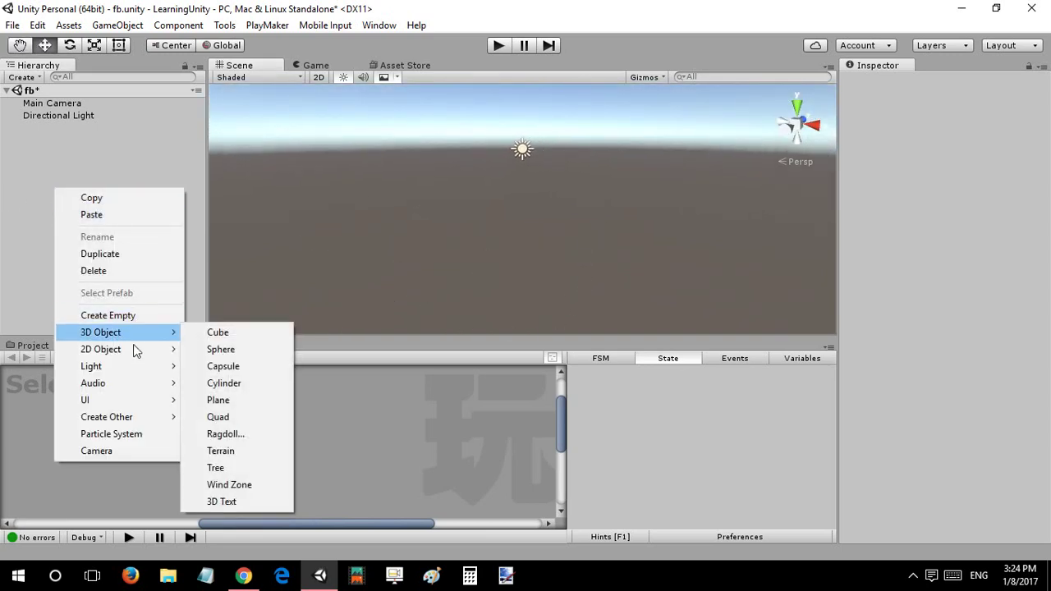
mouse_move(133, 348)
click(66, 120)
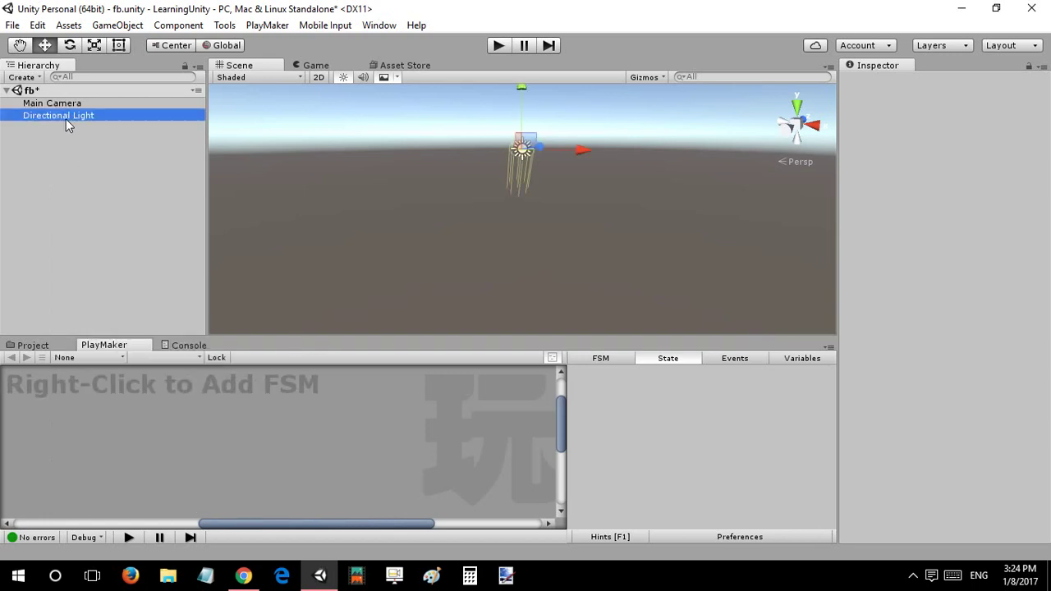
click(67, 105)
right_drag(528, 195, 394, 192)
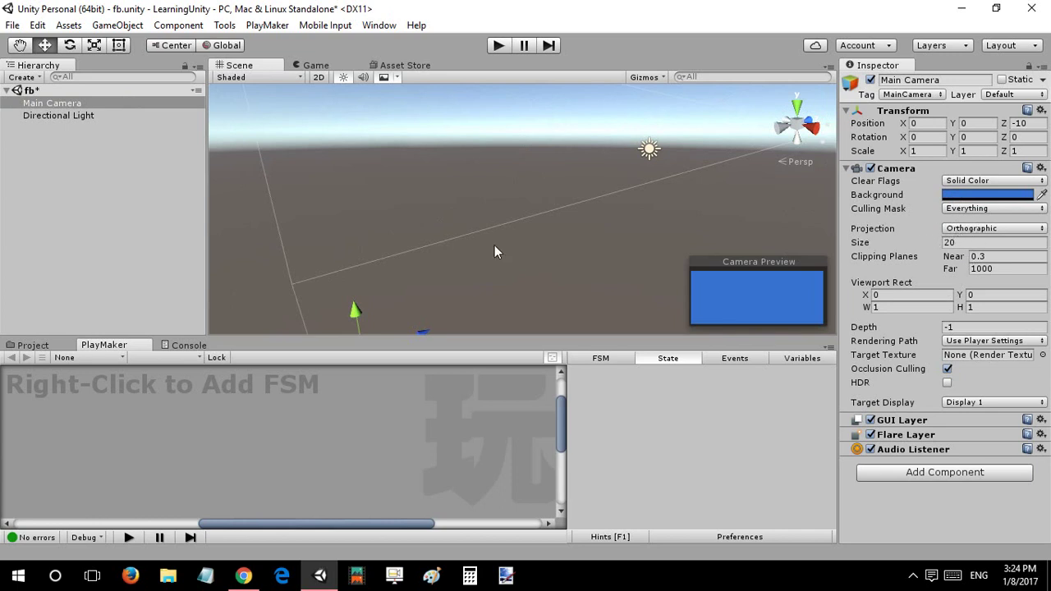
Add a 3D cube to the scene and reset its position to the origin.
right_click(70, 164)
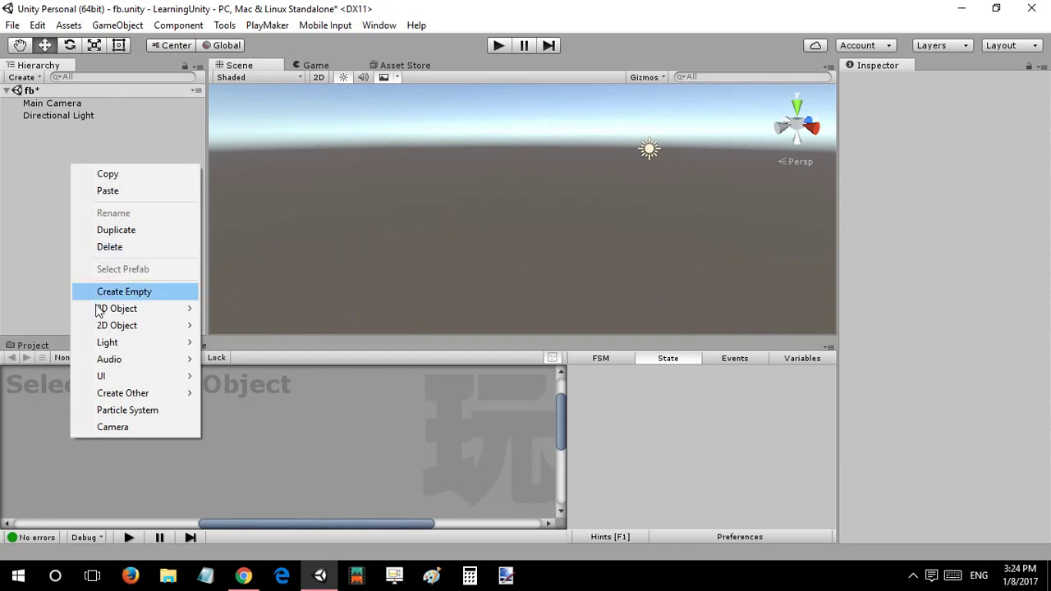
mouse_move(97, 311)
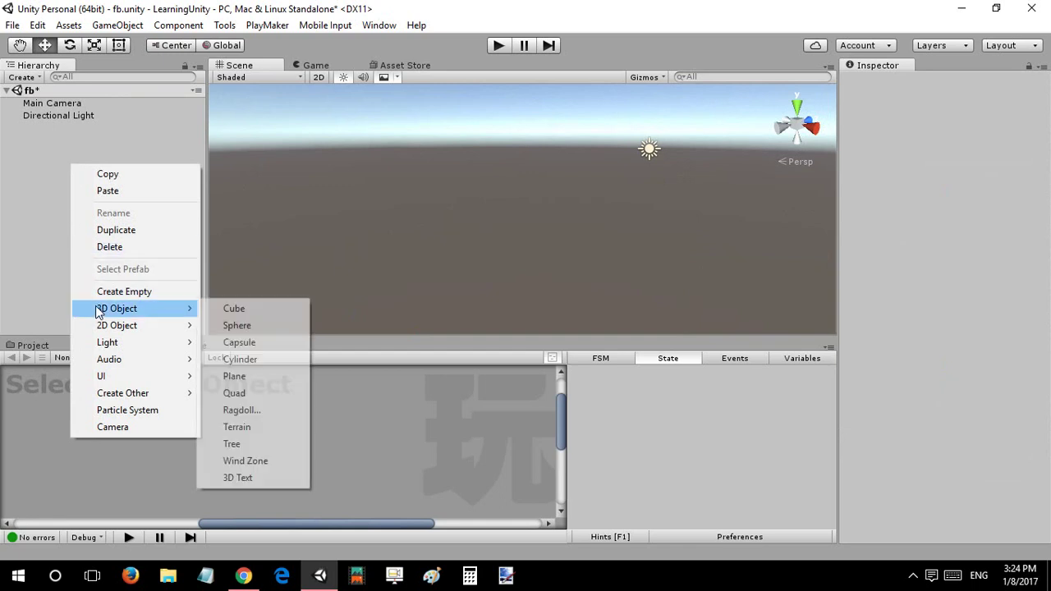
click(210, 309)
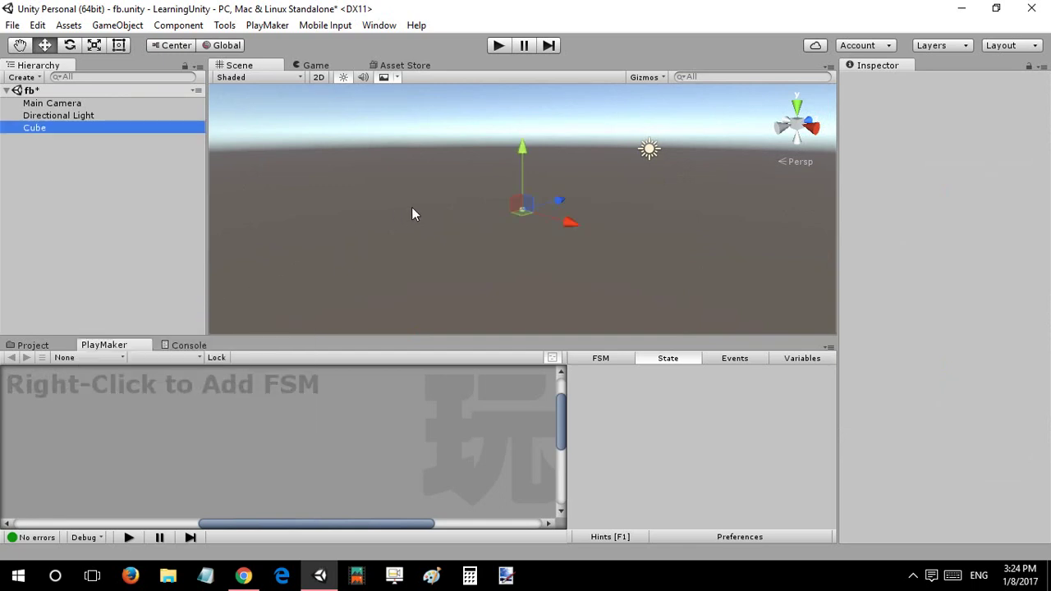
click(319, 65)
click(261, 67)
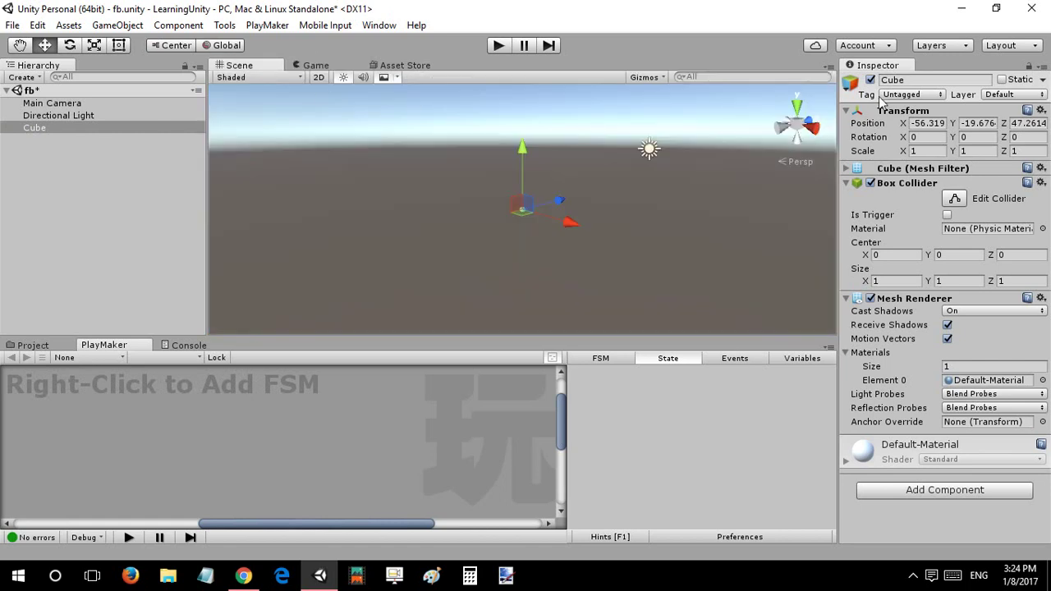
click(1040, 110)
click(899, 126)
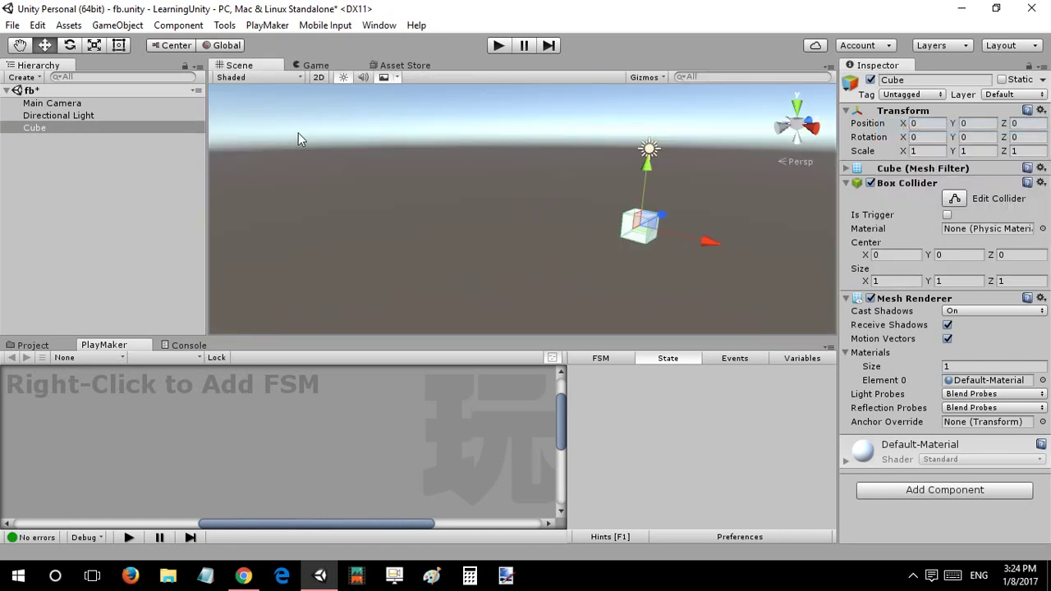
Set the Main Camera's orthographic size to 10 while previewing the cube in the Game view.
click(319, 67)
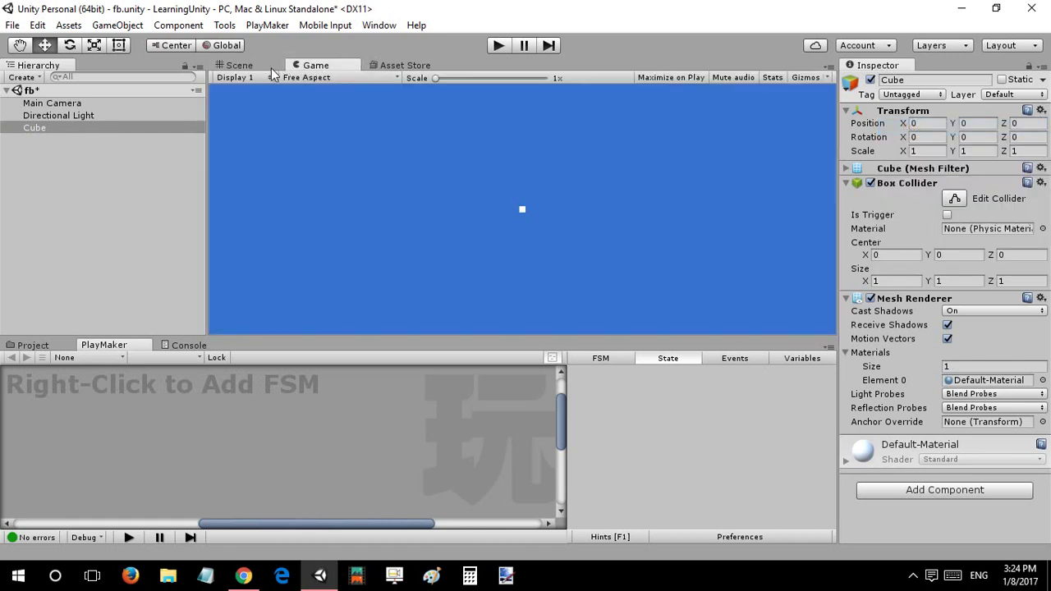
click(51, 103)
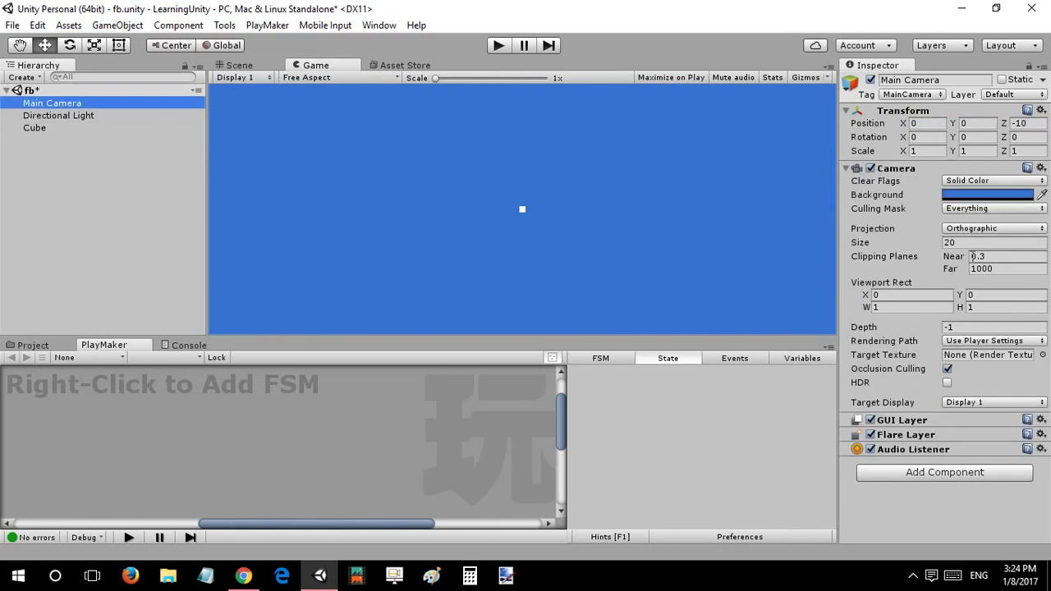
click(971, 256)
click(971, 242)
text(10)
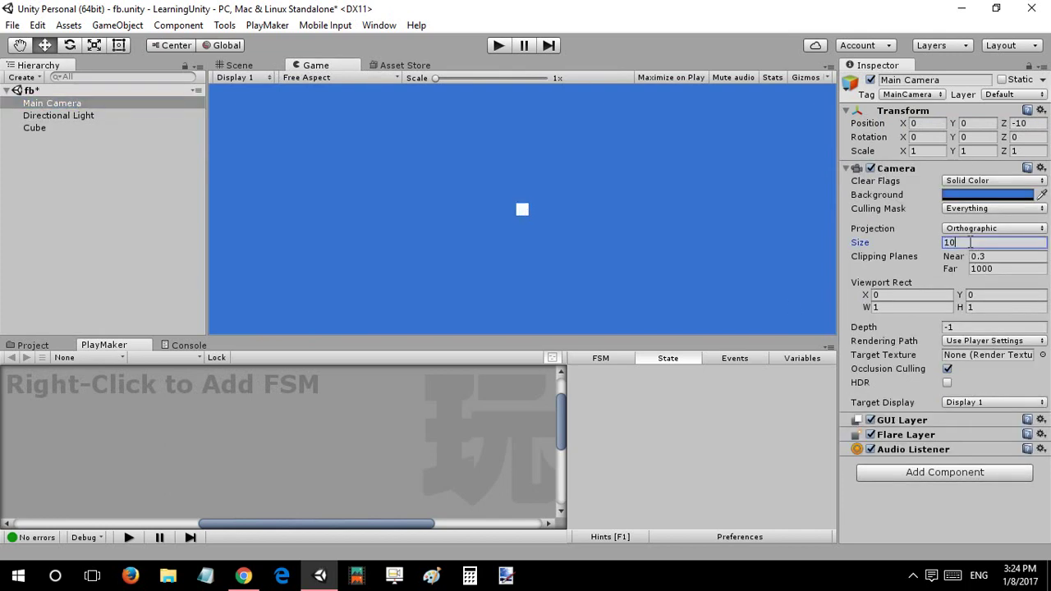
Select the cube and dock the Scene view in the lower pane after the Console.
click(237, 65)
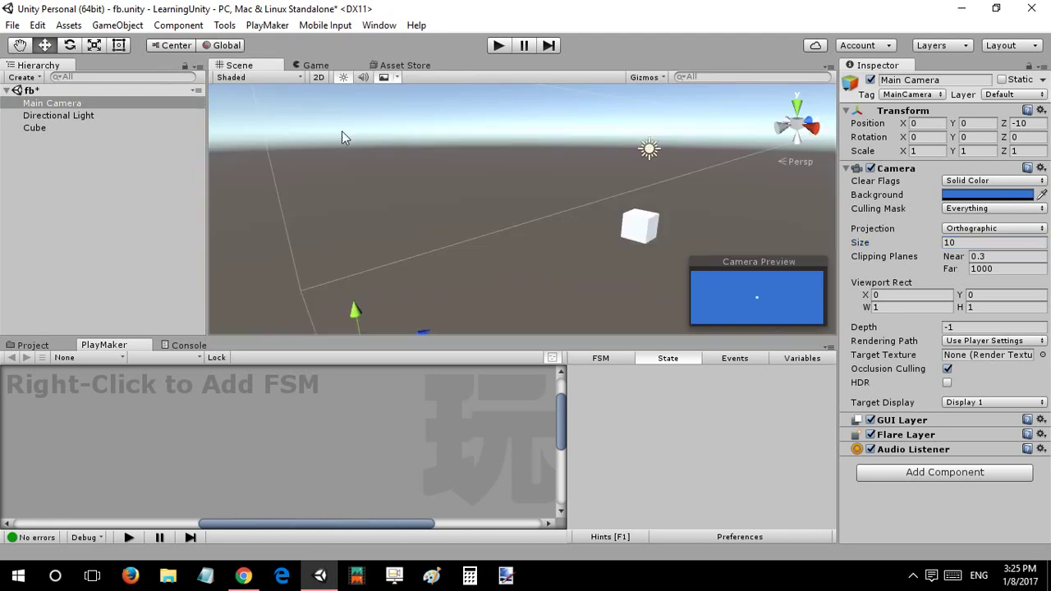
alt+drag(341, 133, 546, 205)
click(547, 200)
mouse_move(547, 201)
right_down()
mouse_move(548, 177)
mouse_move(542, 195)
mouse_move(546, 184)
right_up()
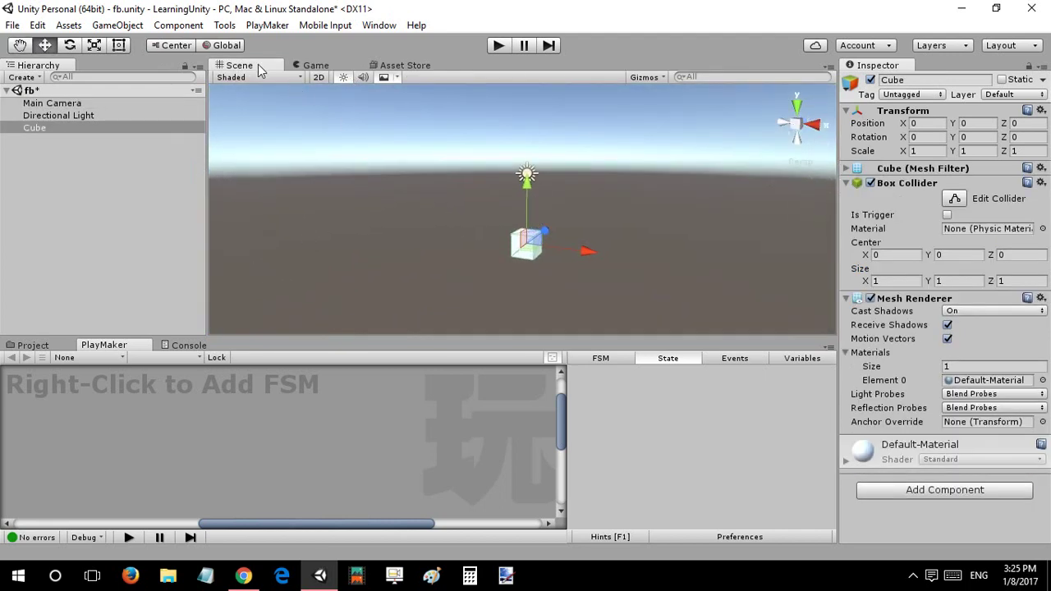
drag(258, 66, 267, 346)
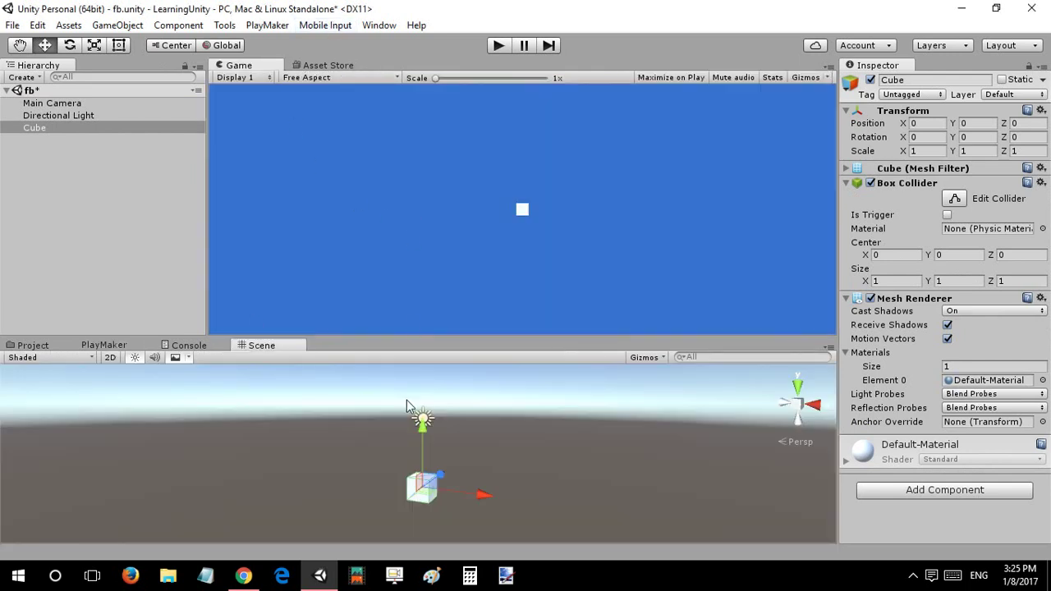
right_drag(382, 487, 408, 468)
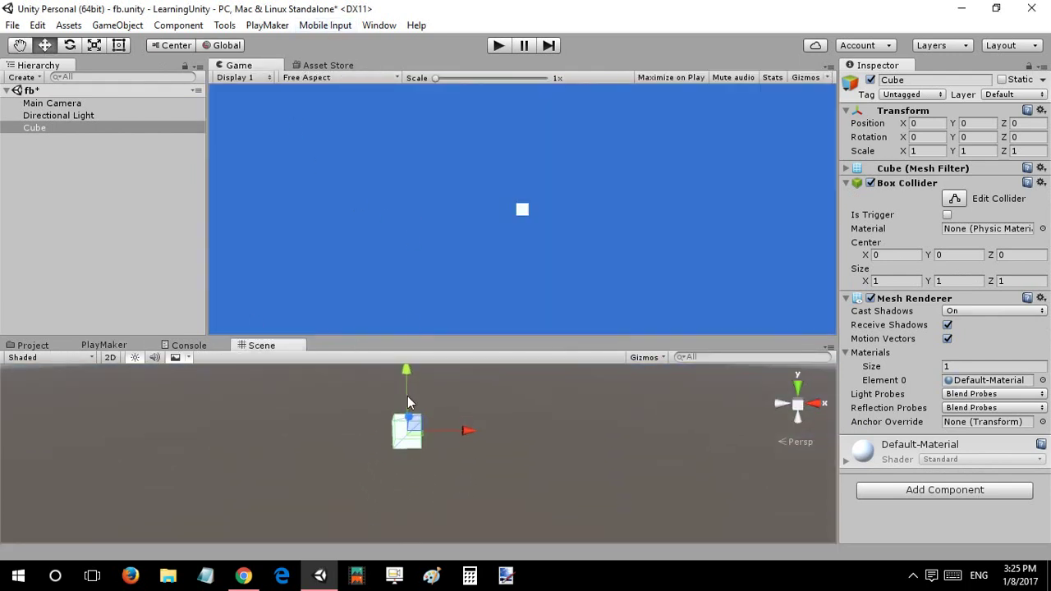
Move the cube to about X -7.45, Y 0.1 and switch the Scene view to 2D mode.
mouse_move(408, 395)
mouse_down()
mouse_move(399, 375)
mouse_move(389, 402)
mouse_up()
drag(453, 432, 250, 378)
right_drag(286, 389, 325, 384)
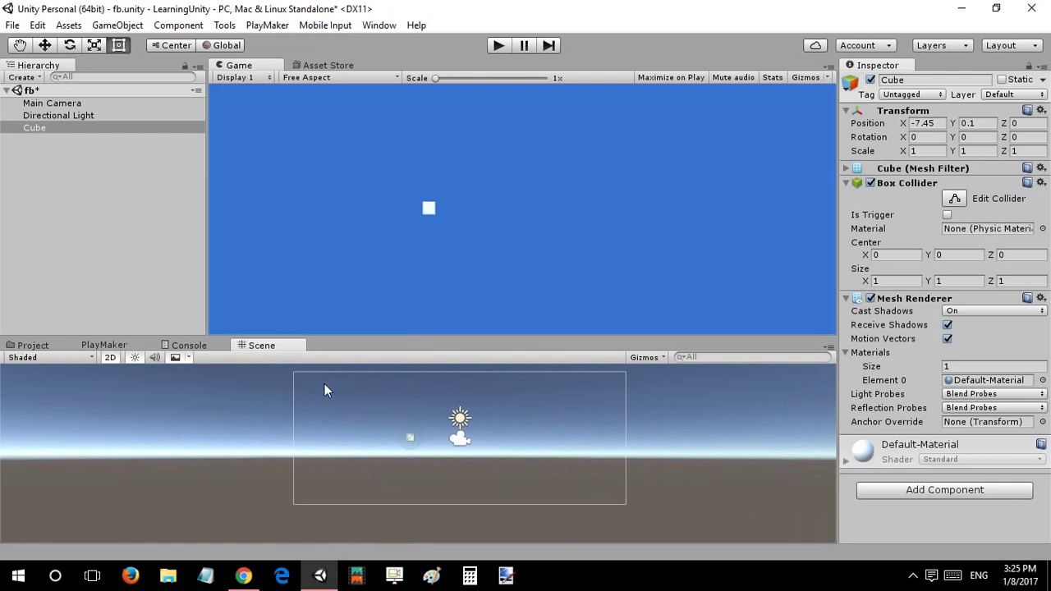
Dock the Scene view back in the upper pane between the Game view and the Asset Store.
drag(291, 347, 316, 66)
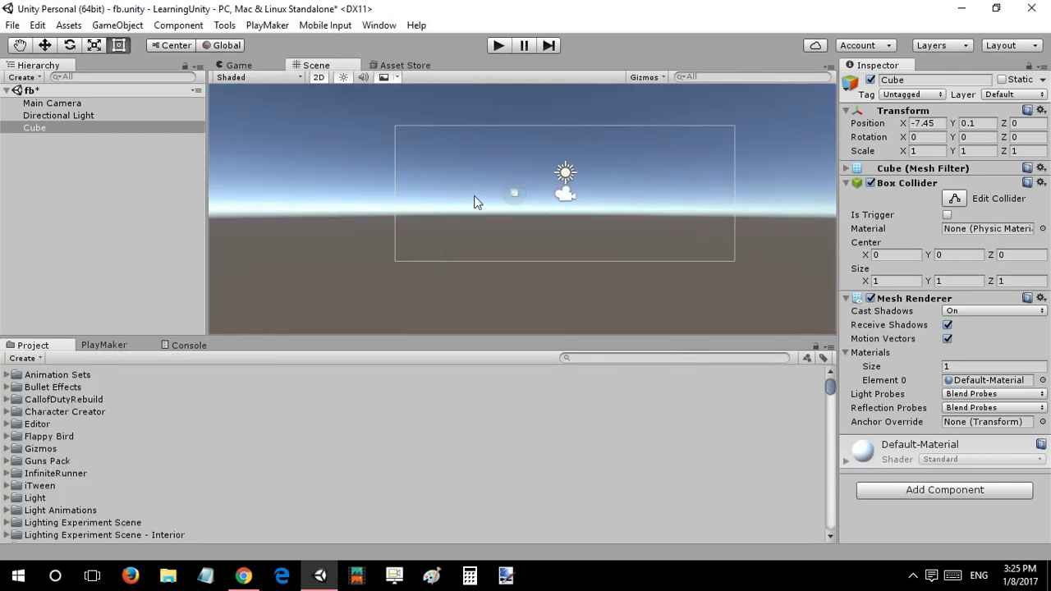
scroll(432, 254, up, 14)
middle_drag(486, 172, 432, 258)
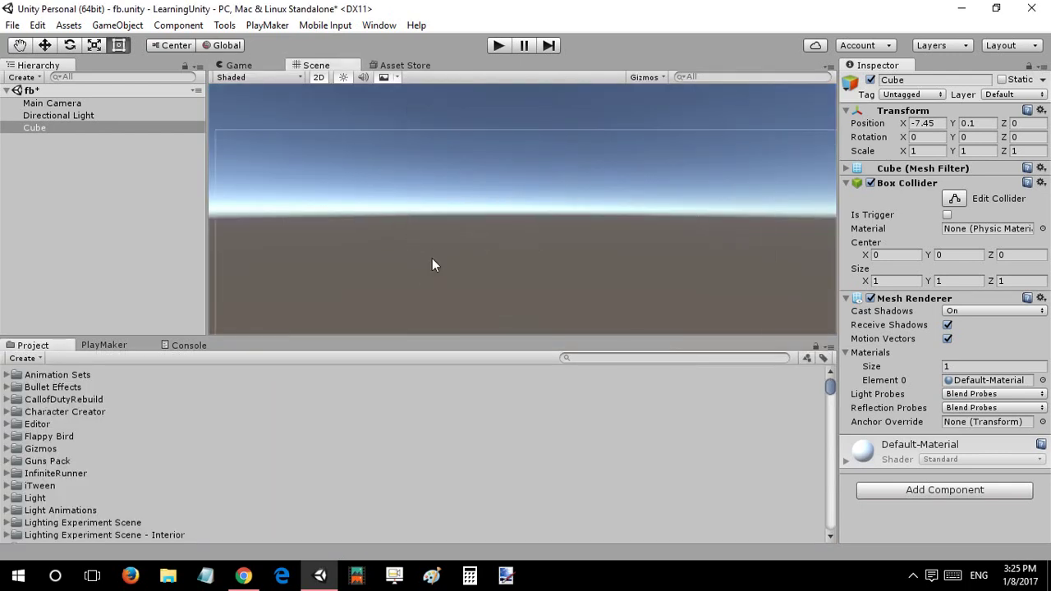
scroll(432, 257, down, 15)
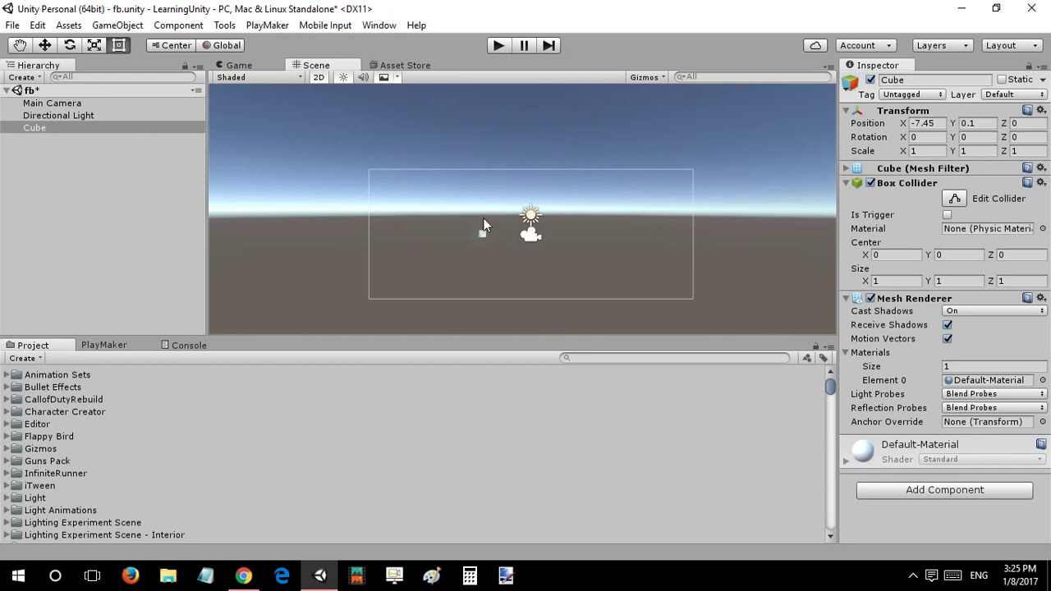
scroll(483, 218, up, 4)
scroll(483, 217, down, 4)
scroll(483, 218, up, 5)
scroll(482, 217, down, 7)
scroll(483, 218, up, 3)
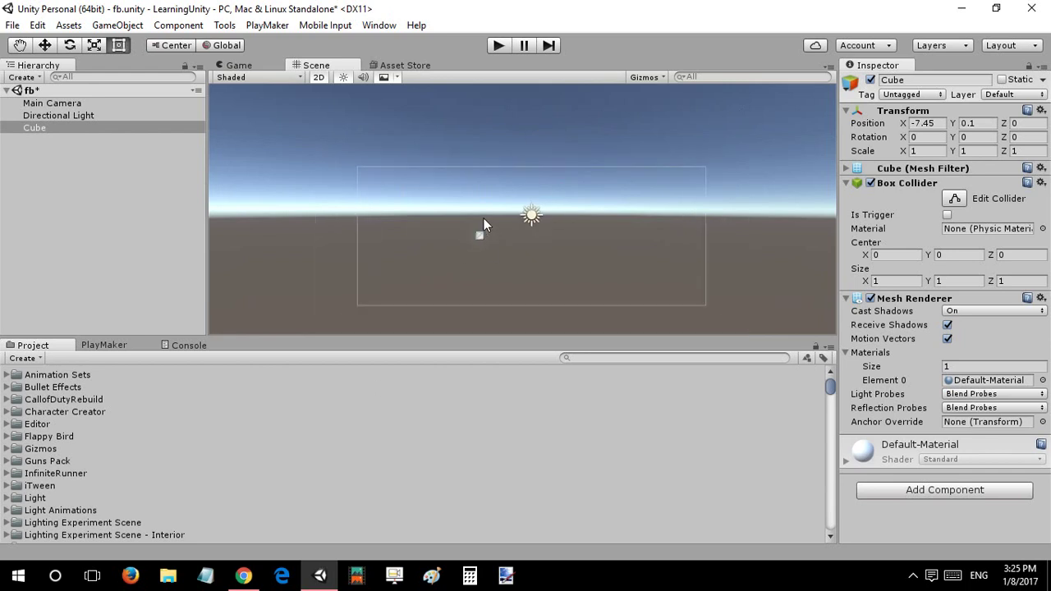
scroll(483, 218, up, 2)
scroll(482, 219, down, 1)
Close the Scene view and add a new one after the Asset Store.
right_click(347, 61)
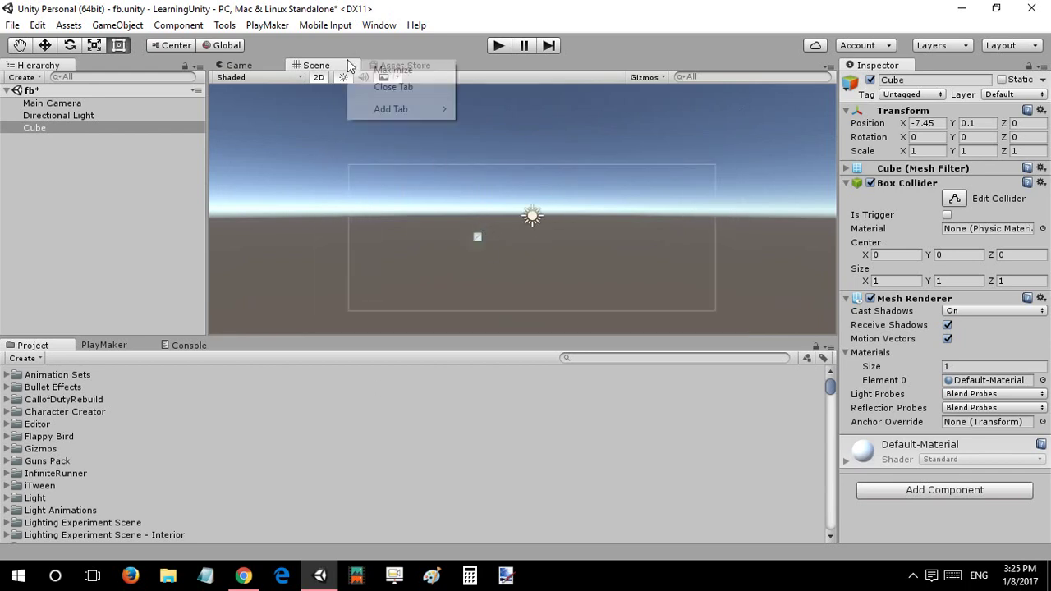
click(382, 87)
right_click(328, 62)
mouse_move(394, 133)
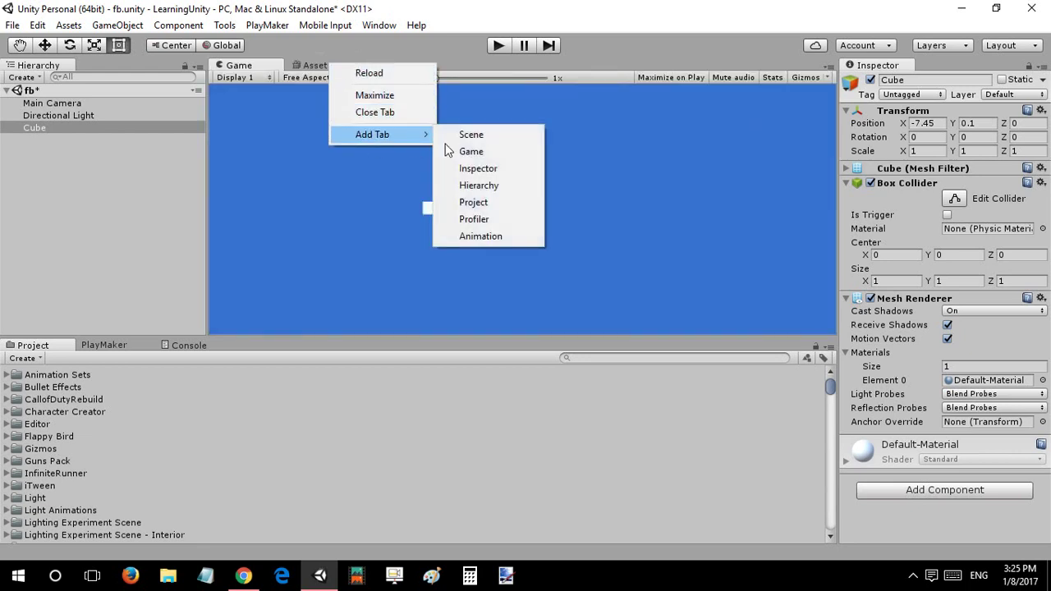
click(470, 134)
Move the cube horizontally away from the camera's centre to about X -14.49, Y 0.
alt+drag(411, 116, 557, 182)
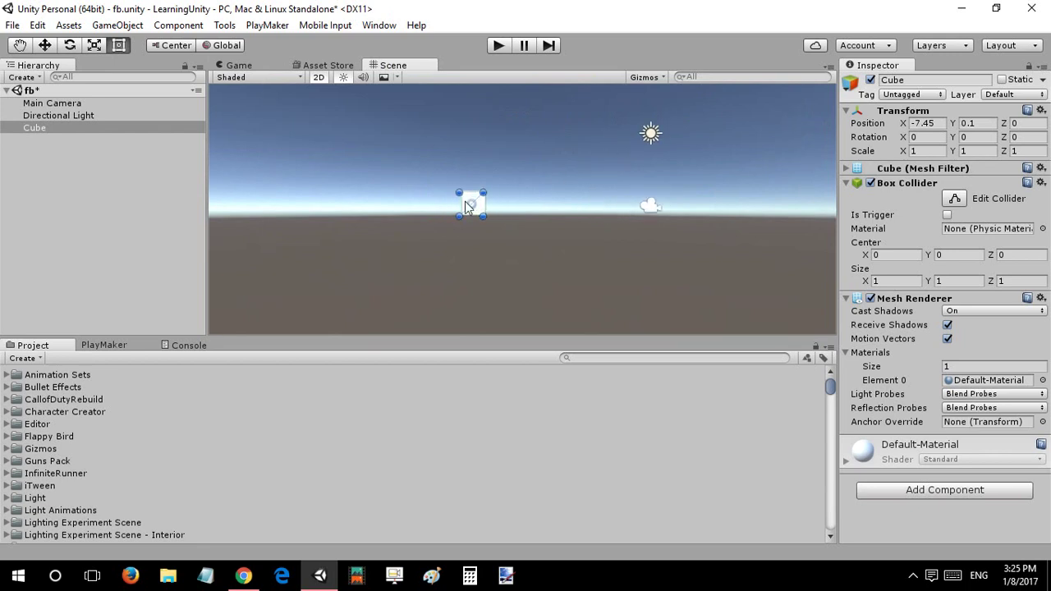
drag(470, 204, 402, 204)
scroll(408, 193, down, 12)
drag(482, 208, 448, 209)
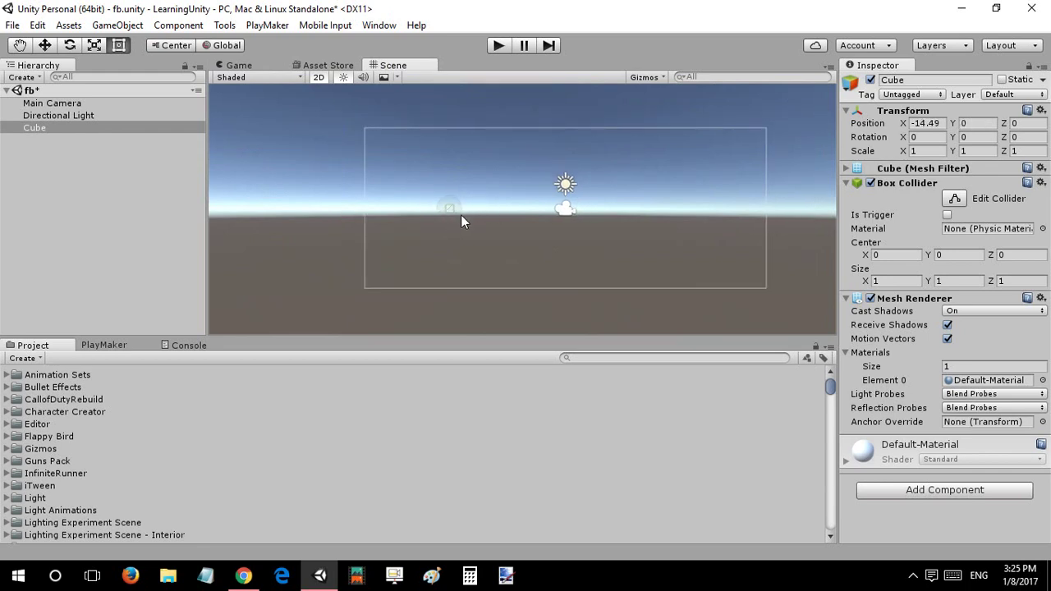
Resize the cube with its rect handles to a scale of about 1.84 by 1.81.
drag(454, 216, 498, 238)
scroll(452, 215, up, 5)
scroll(500, 236, down, 2)
scroll(499, 233, down, 2)
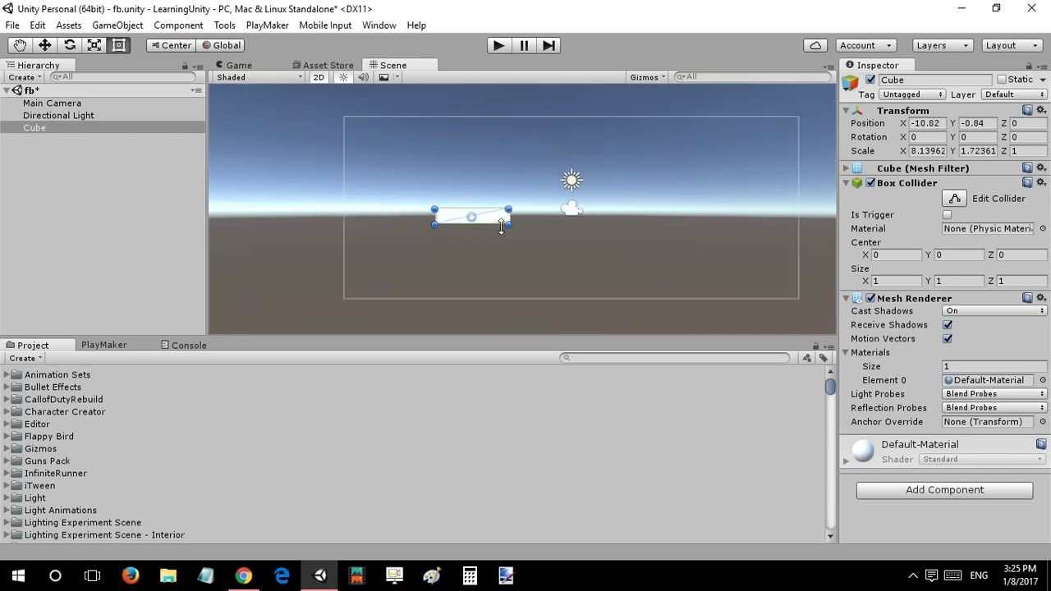
drag(506, 222, 475, 240)
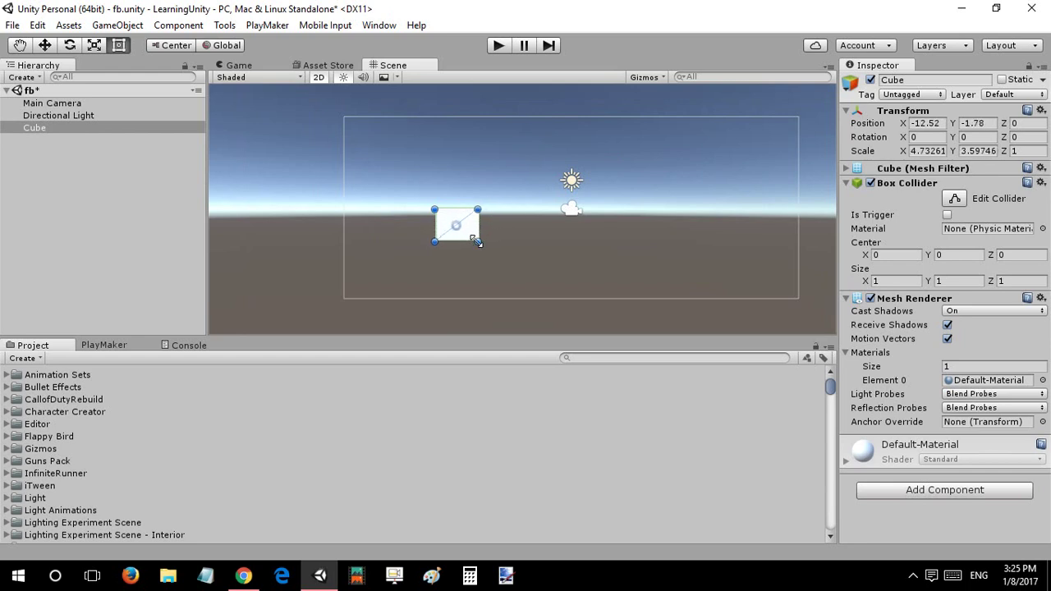
drag(475, 241, 451, 225)
Move the cube to about X -10.97, Y -0.07 inside the camera frame.
scroll(418, 214, up, 3)
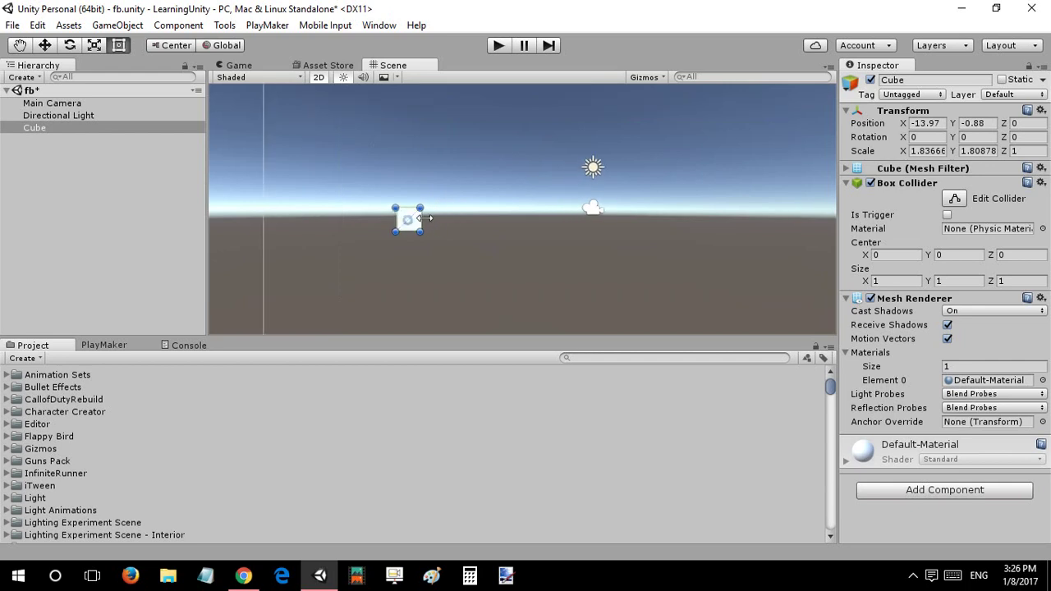
middle_drag(456, 217, 532, 216)
scroll(517, 227, up, 2)
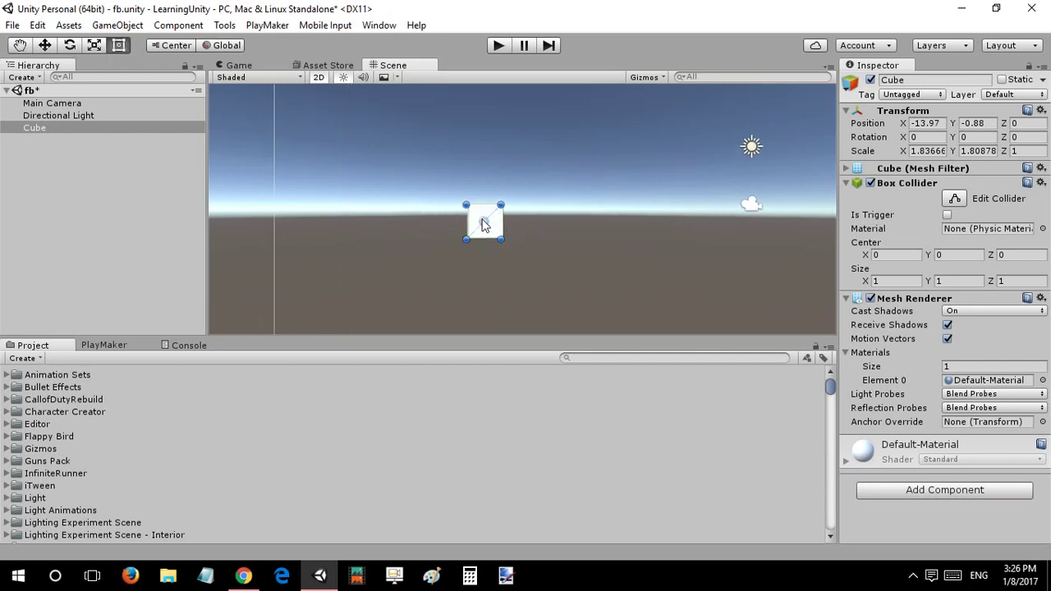
drag(483, 224, 542, 210)
scroll(582, 222, down, 3)
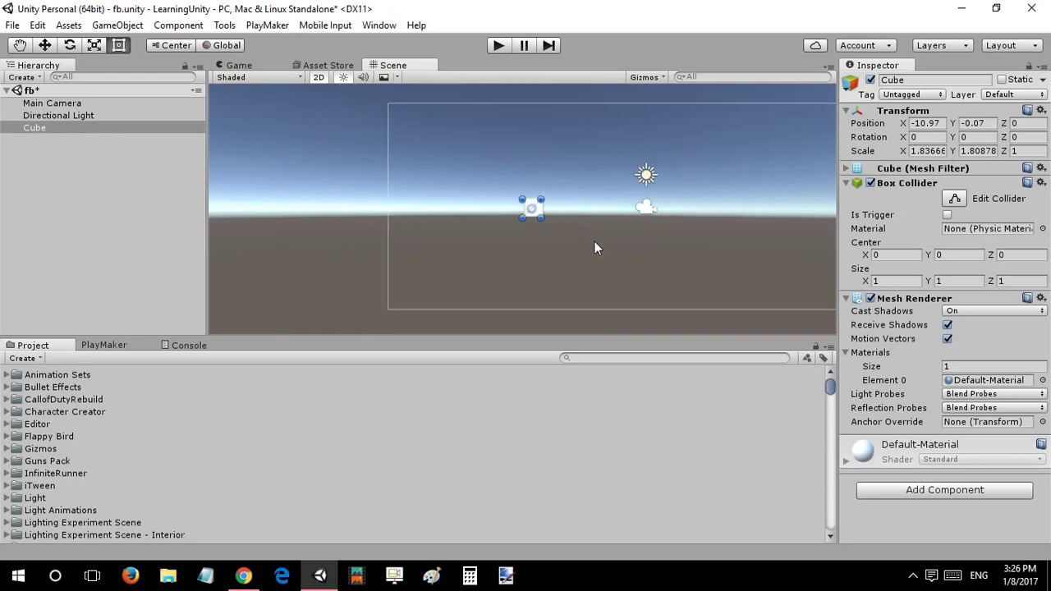
middle_drag(597, 248, 539, 250)
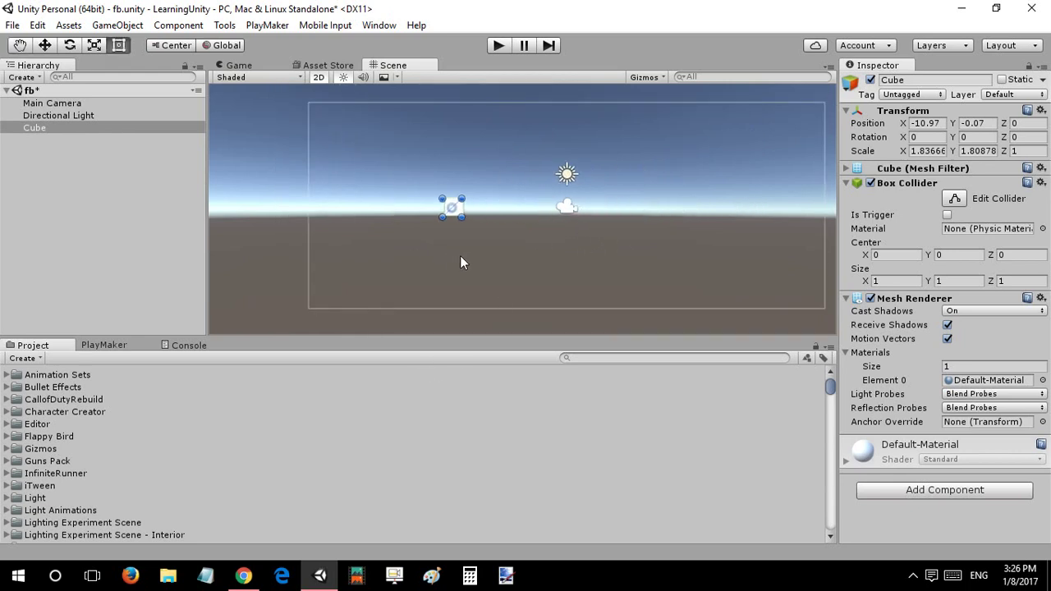
With the PlayMaker editor open, set the cube's X and Y scale to 2 and check it in the Game view.
click(105, 345)
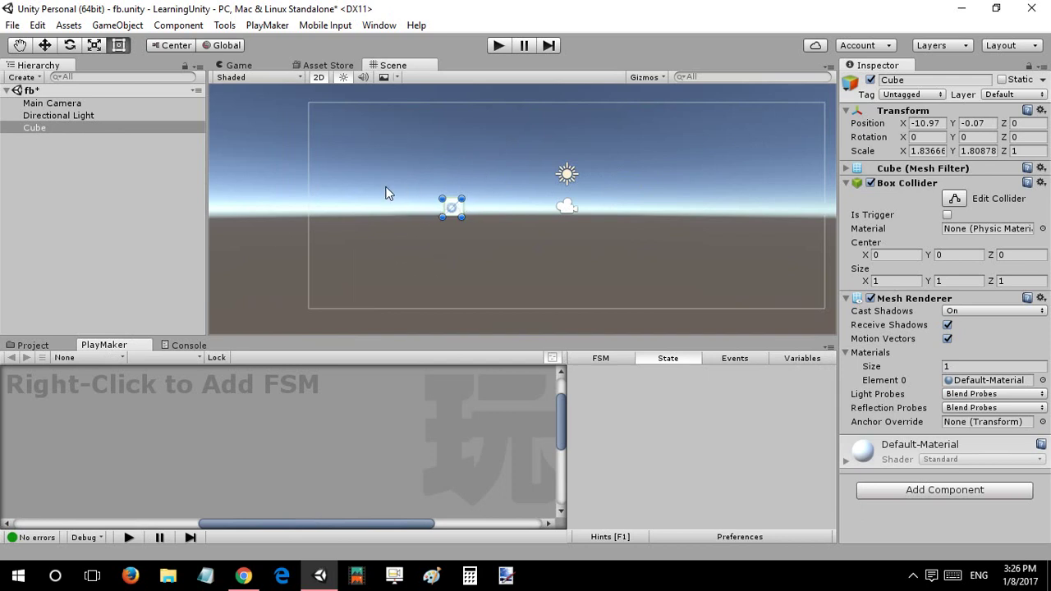
scroll(481, 226, up, 1)
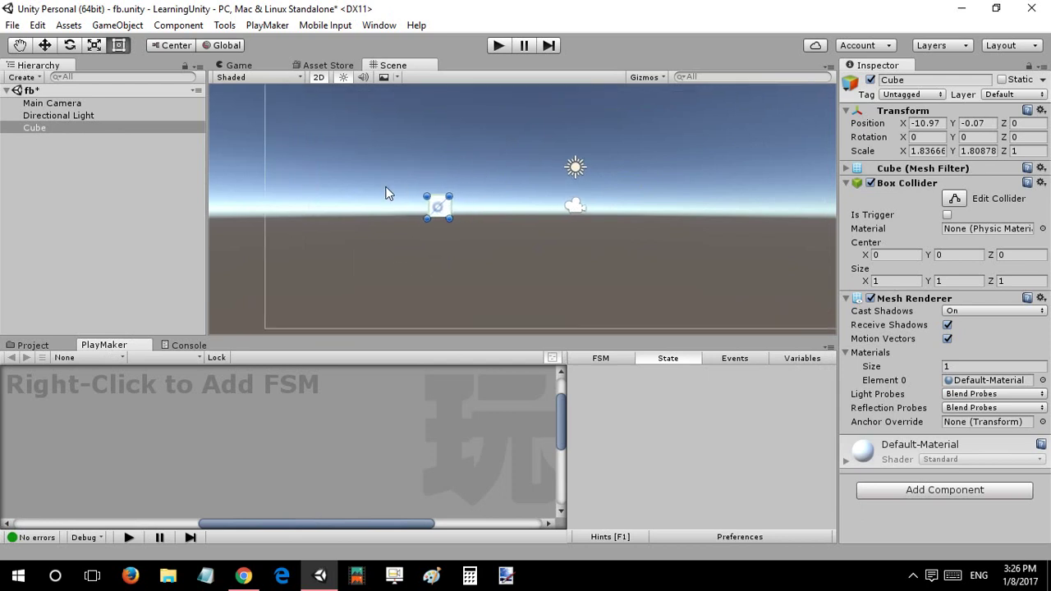
click(916, 152)
text(2)
click(966, 153)
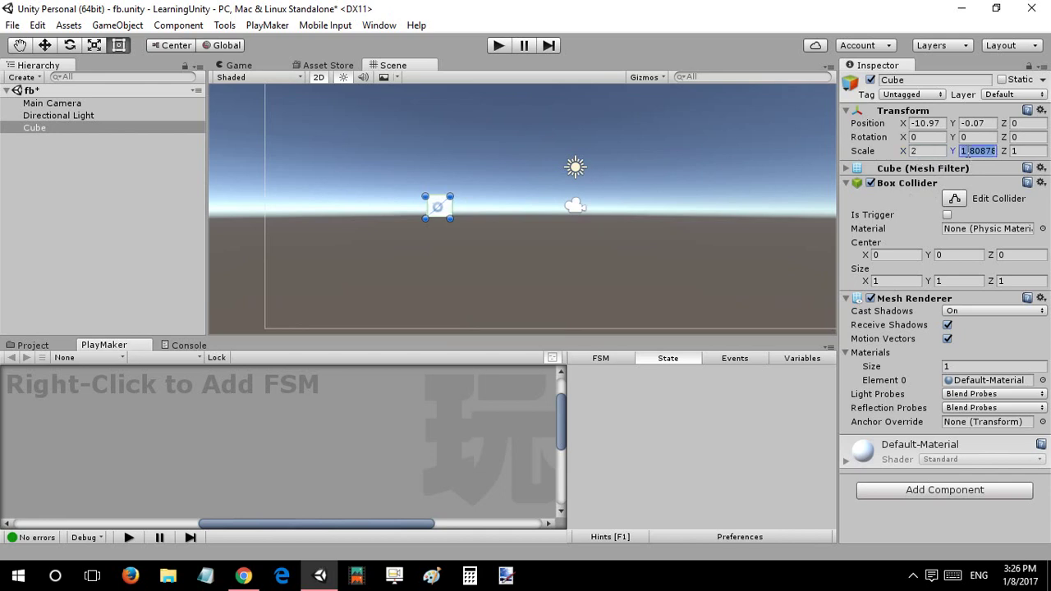
text(2)
click(229, 65)
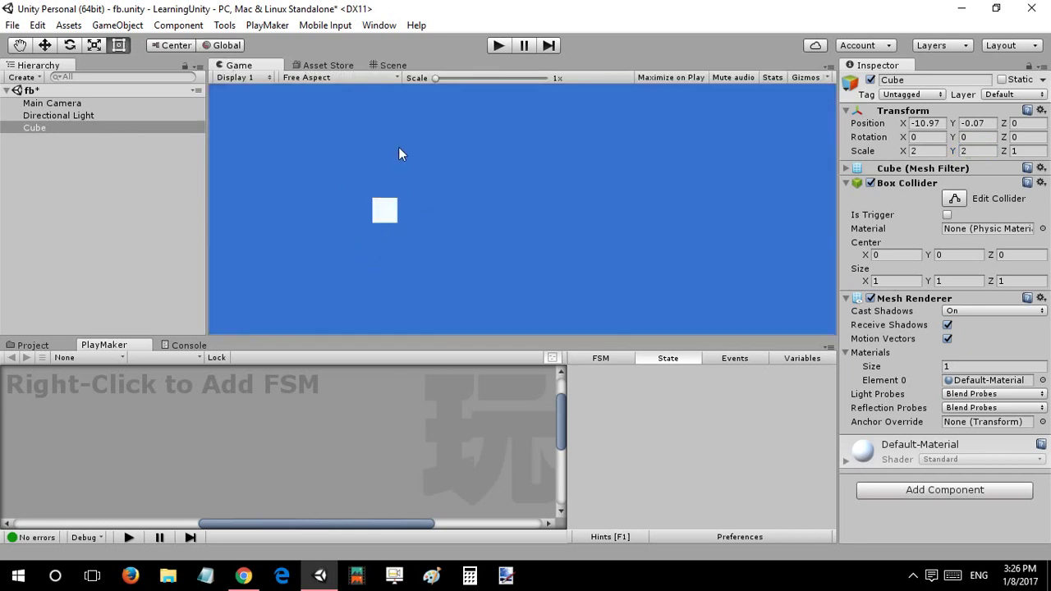
Duplicate the cube in the Scene view and move the copy to about X -13.53, Y 9.1 at the camera frame's upper edge.
click(391, 66)
middle_drag(534, 267, 534, 230)
key(2)
key(2)
click(171, 129)
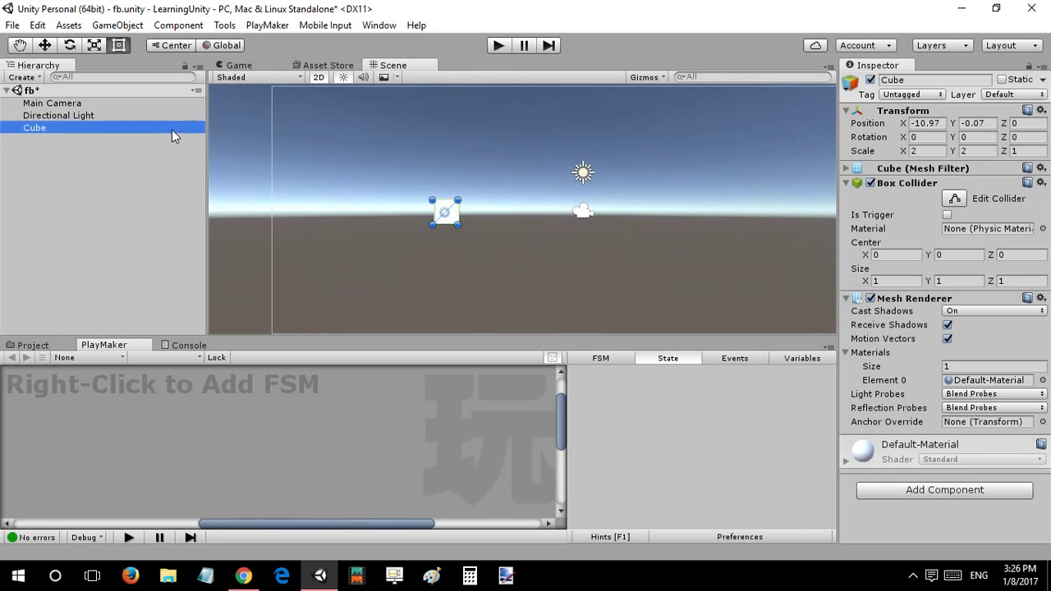
click(441, 216)
key(ctrl+d)
drag(442, 215, 409, 98)
scroll(422, 138, down, 6)
middle_drag(497, 147, 482, 168)
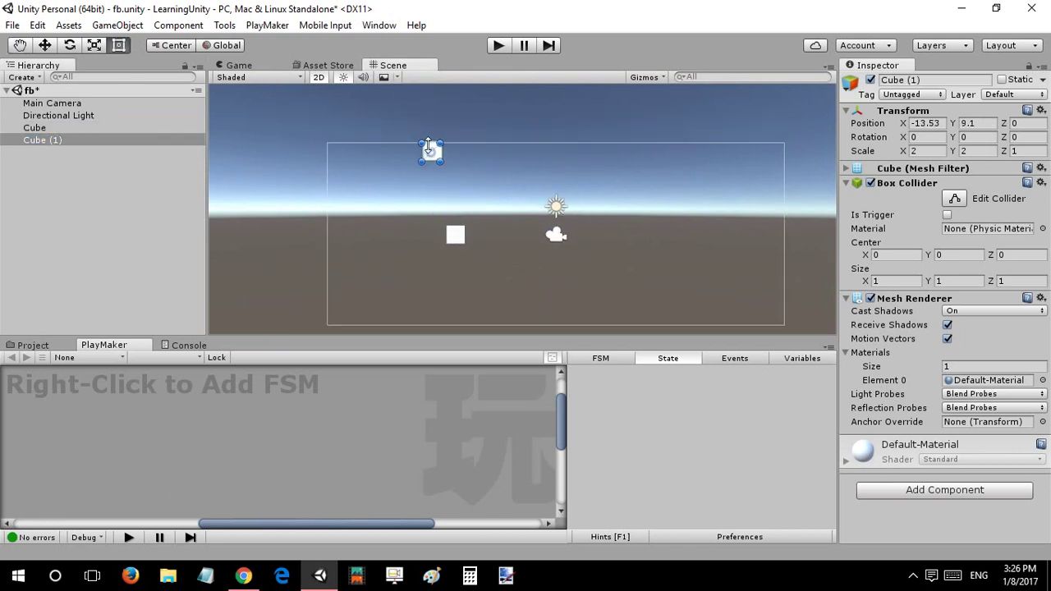
Stretch the copy across the camera frame to an X scale of about 52.36, move it to about X -0.13, Y 9.69, and check the Game view.
drag(443, 151, 793, 152)
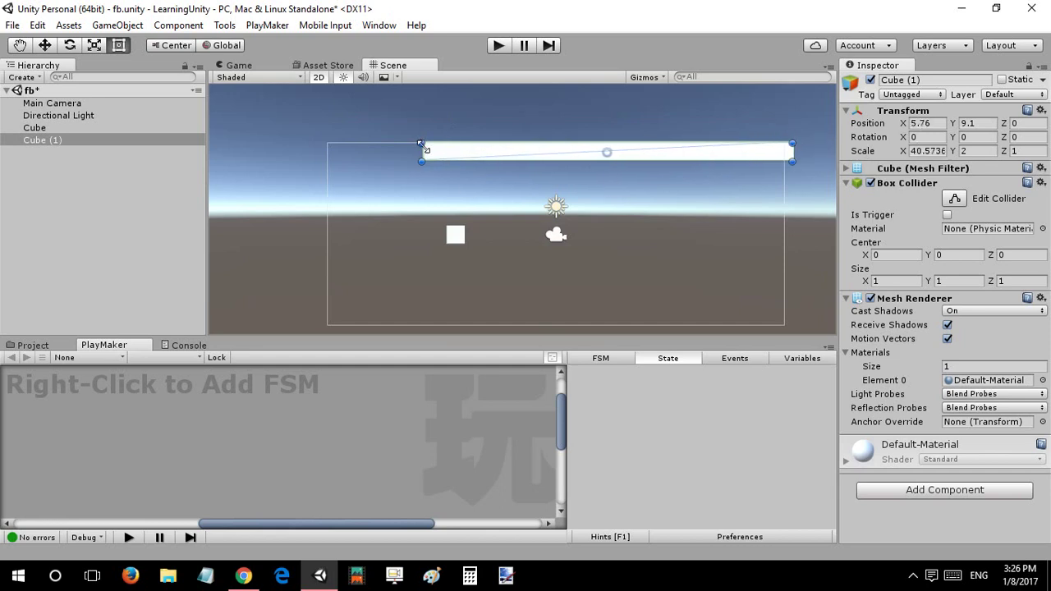
drag(420, 152, 317, 150)
drag(415, 147, 414, 142)
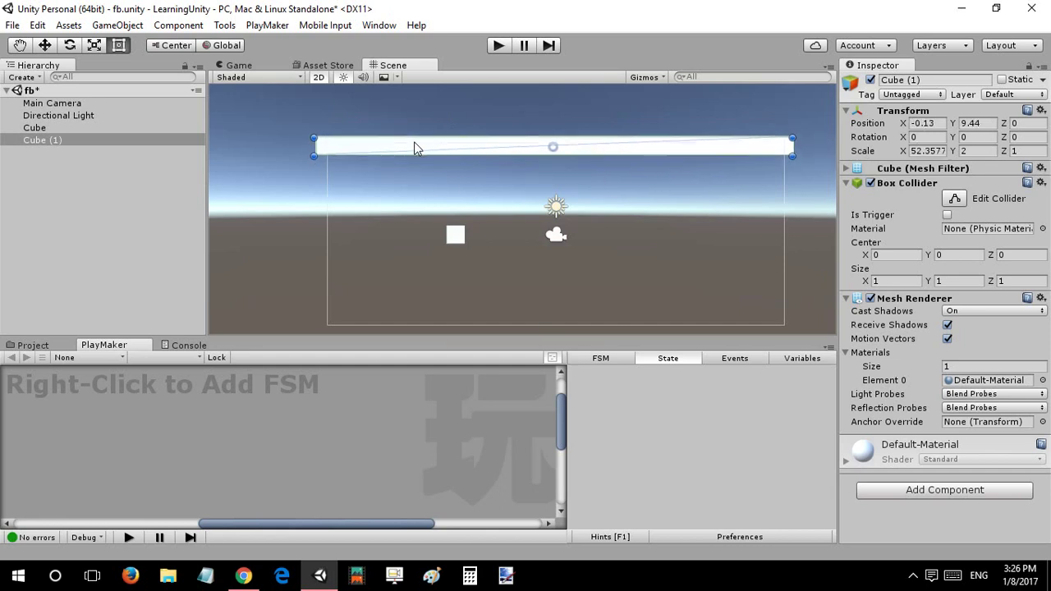
click(260, 69)
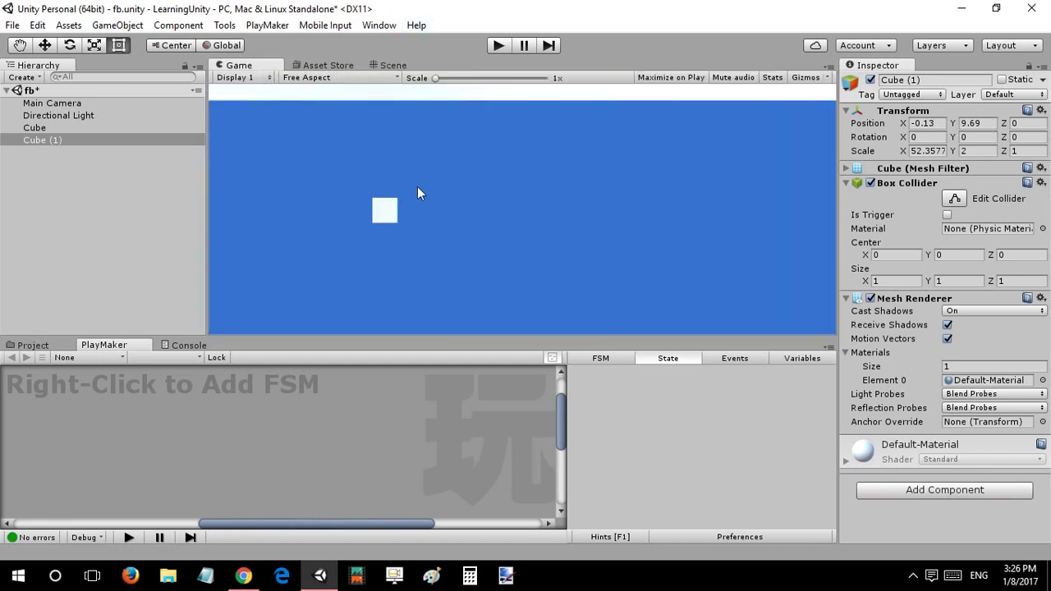
Duplicate the upper bar, move the copy to the frame's lower edge at about X -0.13, Y -10.15, and check the Game view.
click(392, 65)
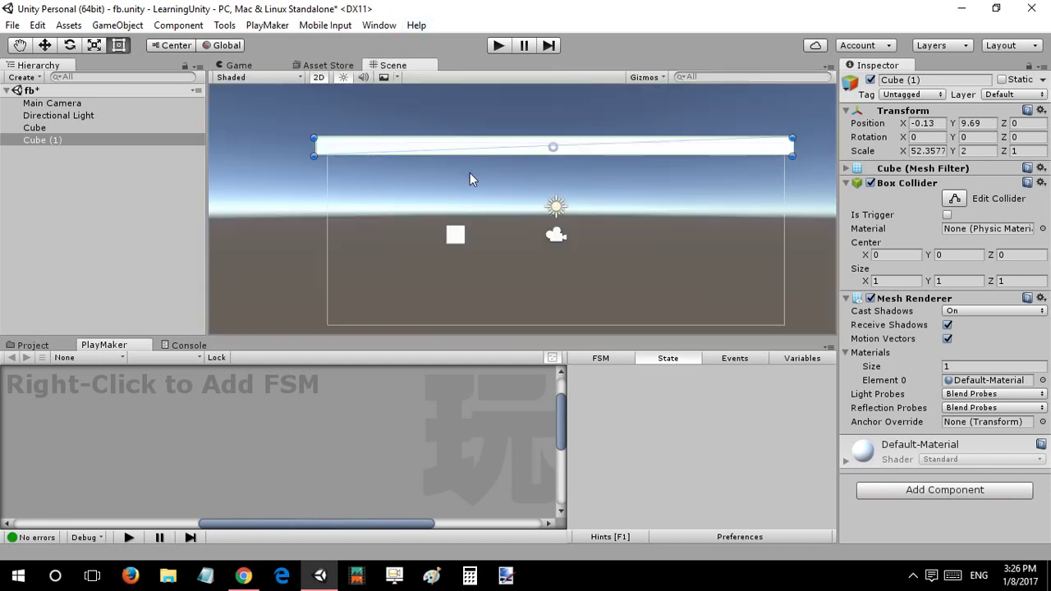
click(33, 140)
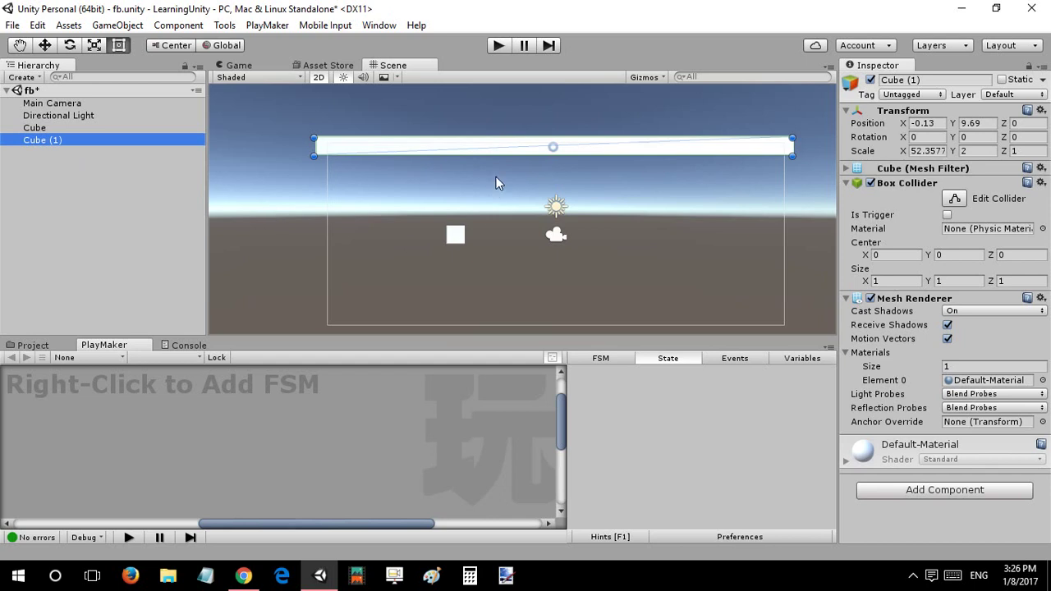
key(ctrl+d)
drag(484, 153, 483, 324)
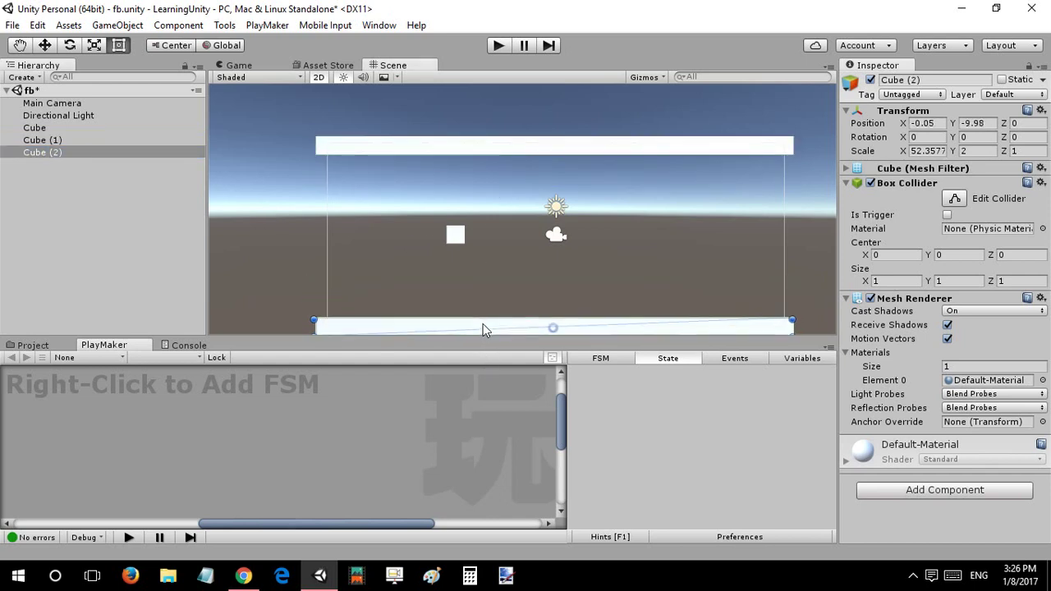
click(265, 65)
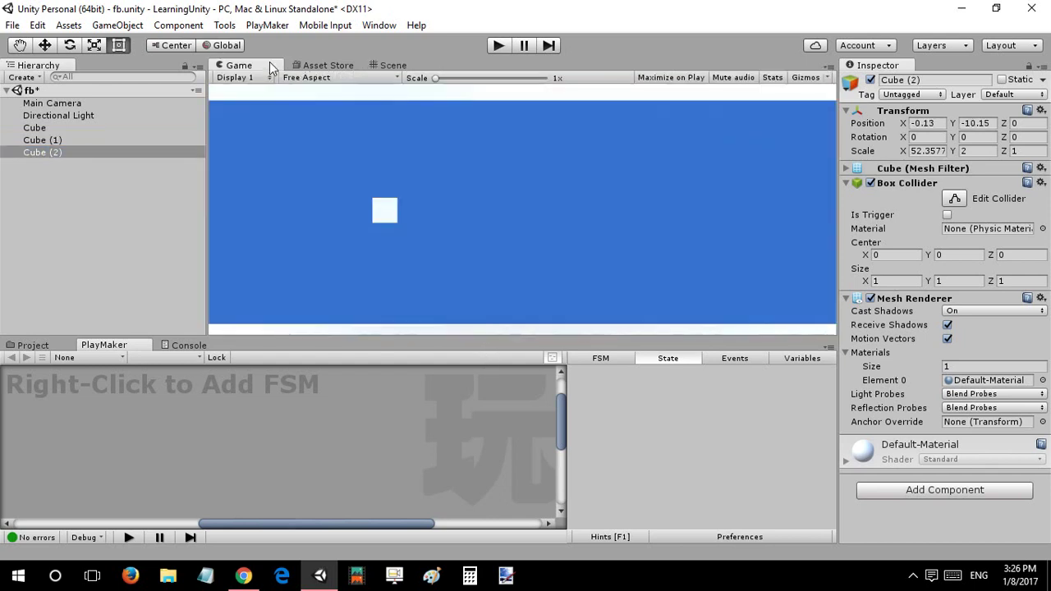
Rename the upper bar as UW and the lower bar as LW.
click(41, 128)
click(47, 140)
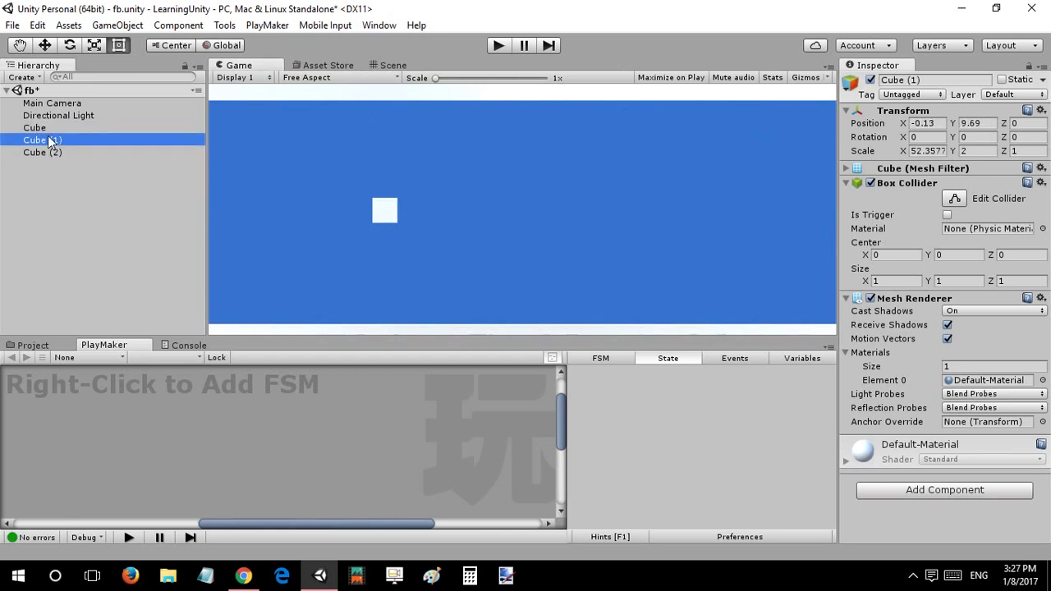
click(47, 140)
text(UW)
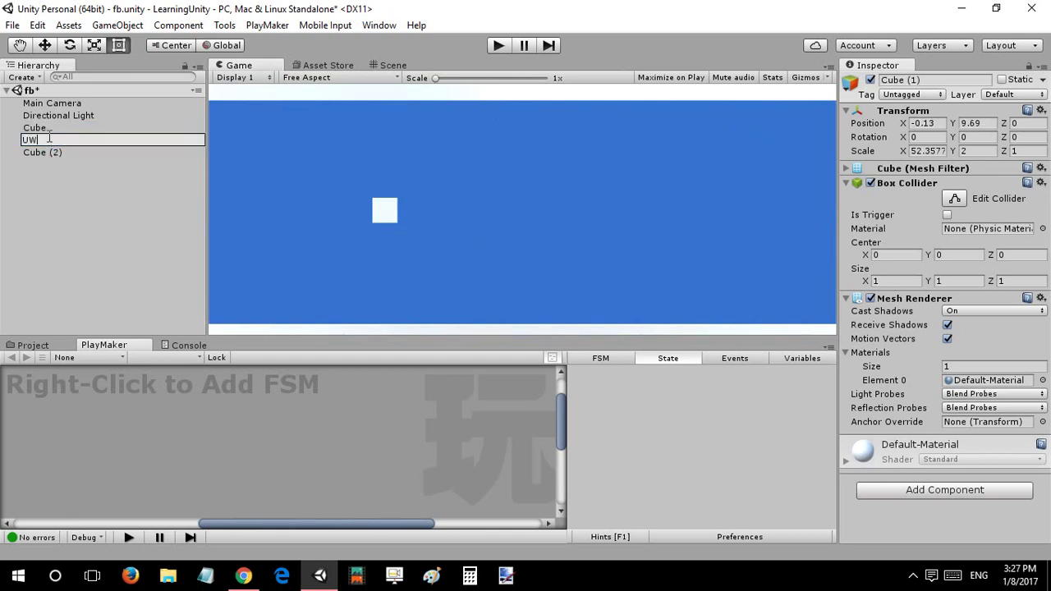
key(Return)
key(Down)
key(F2)
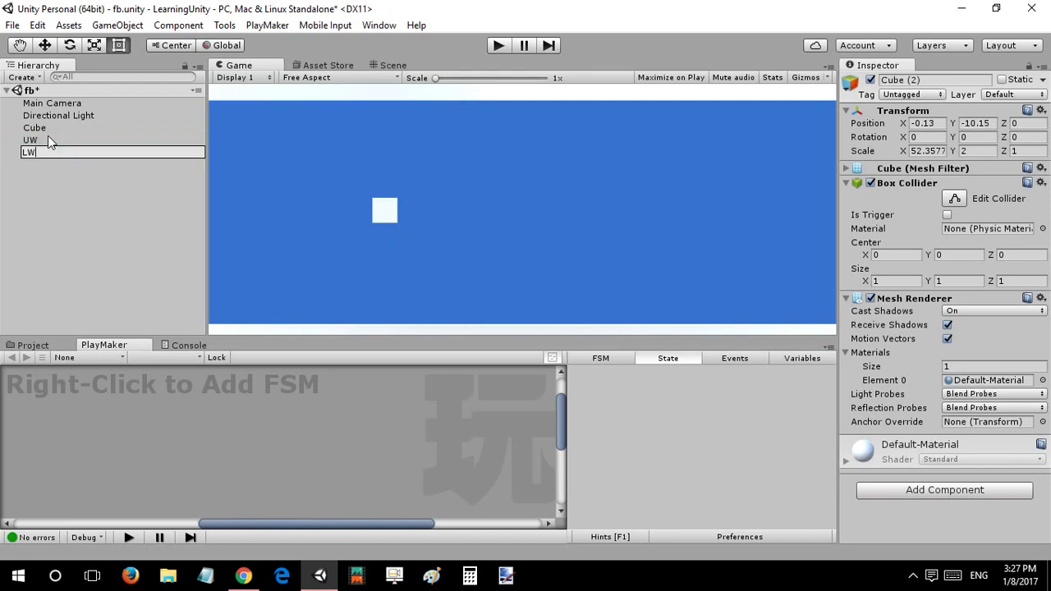
key(Return)
Rename the small cube as Bird.
key(Up)
key(Up)
key(F2)
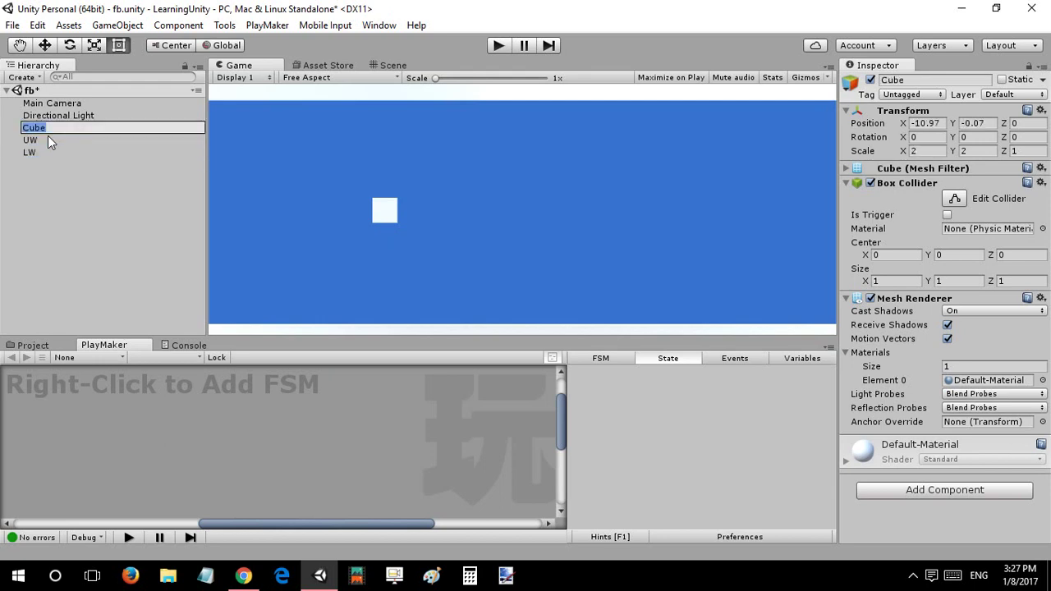
text(Bird)
key(Return)
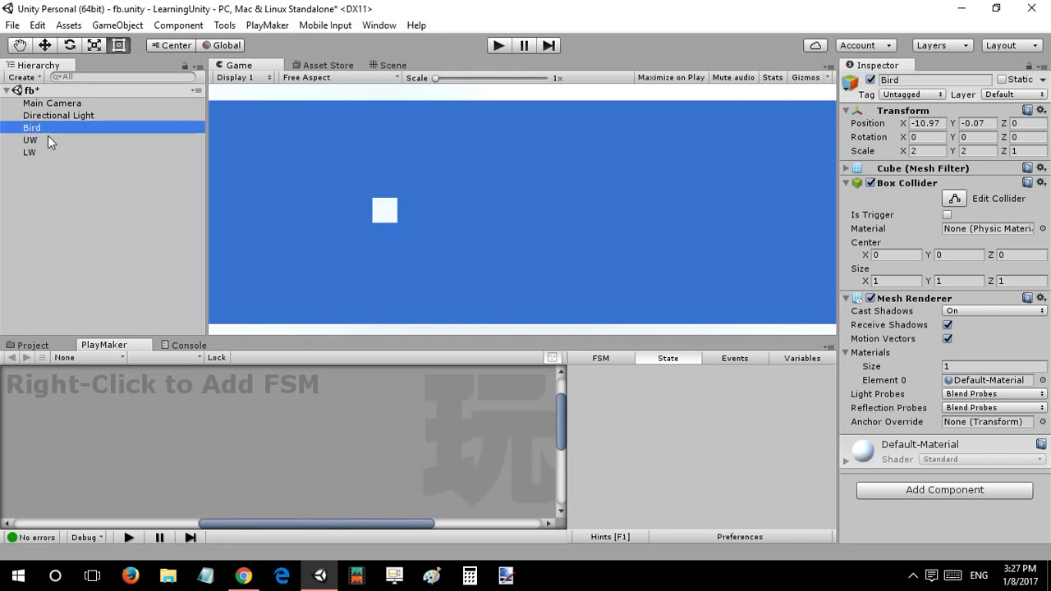
Add a Rigidbody component to the Bird.
right_click(63, 401)
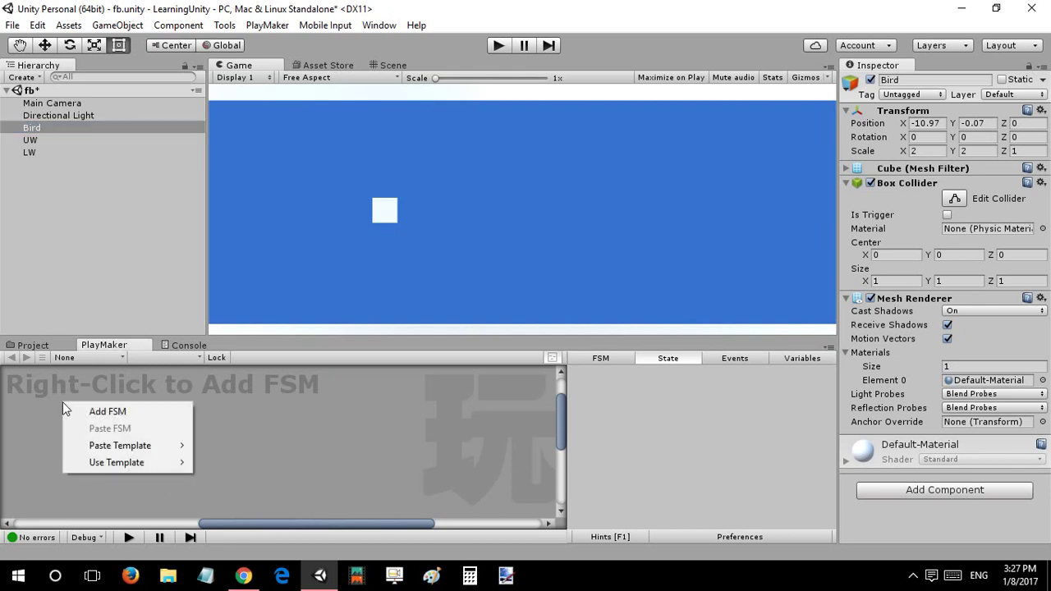
click(938, 491)
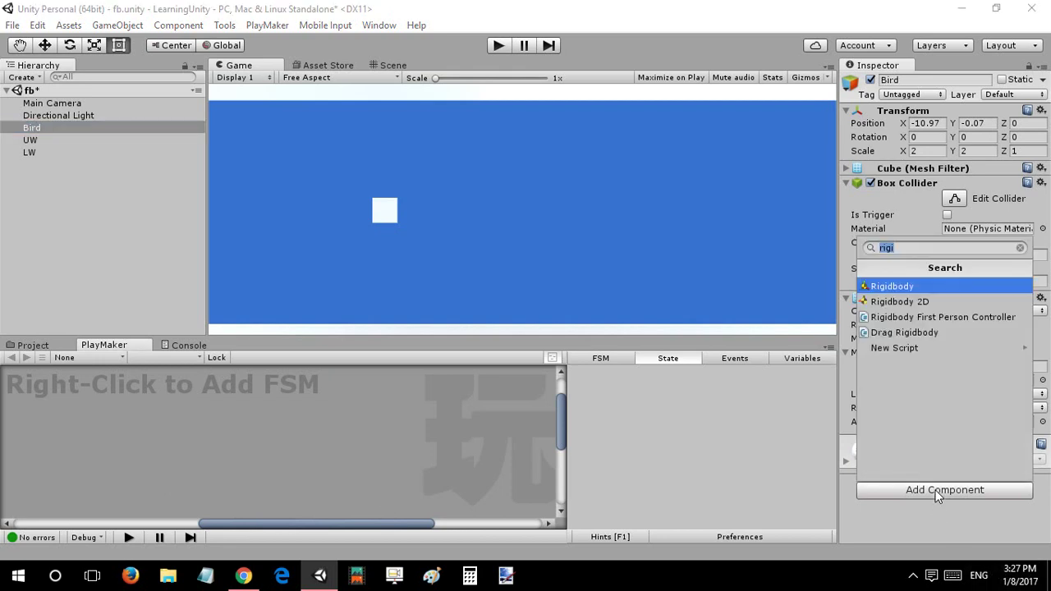
click(909, 290)
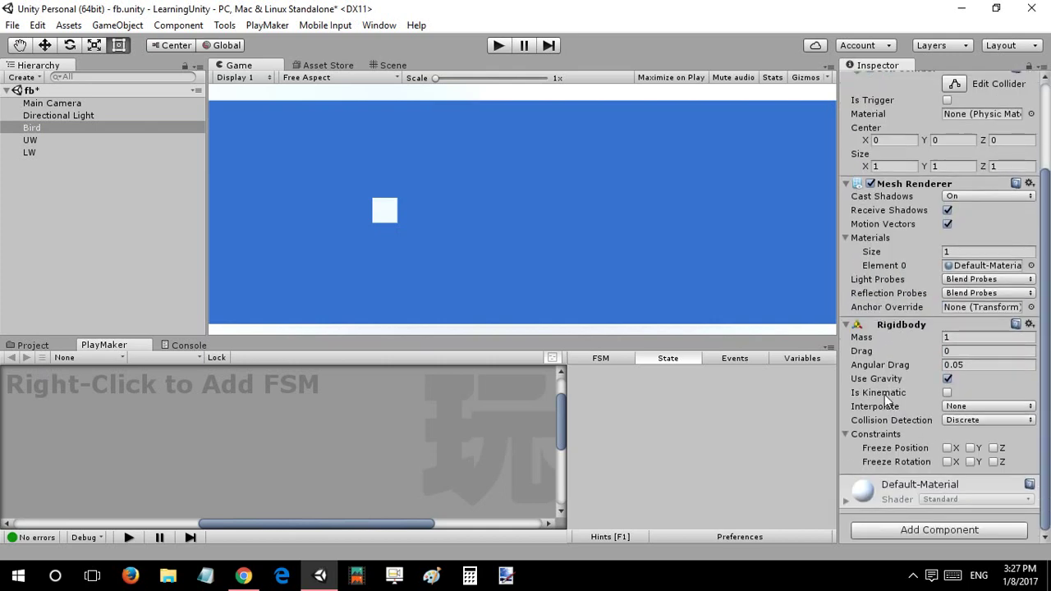
Set the Bird Rigidbody's collision detection to Continuous and freeze its position on the Z axis.
click(957, 419)
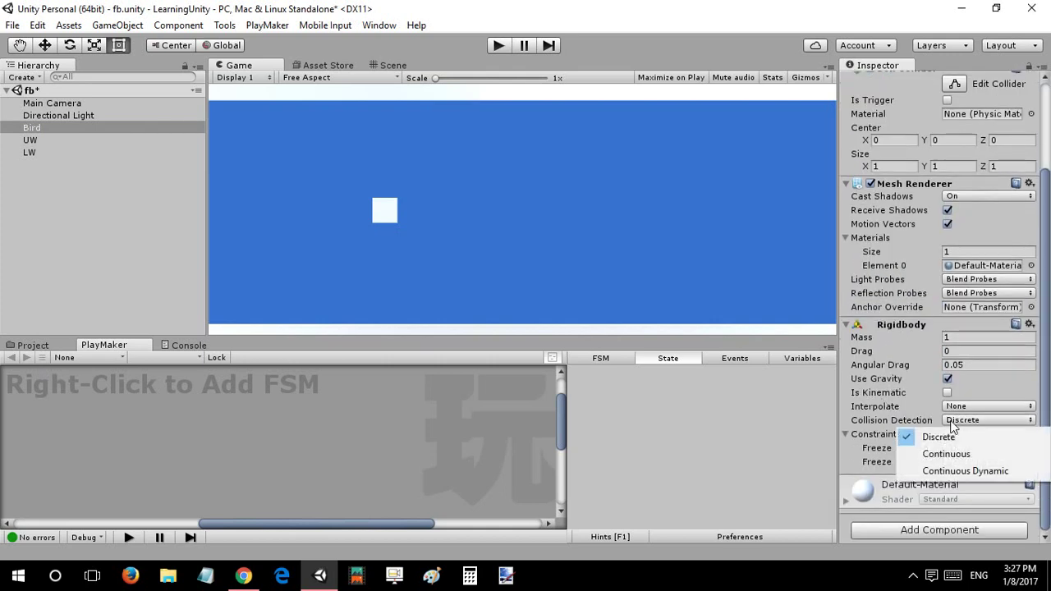
click(902, 405)
click(959, 419)
click(959, 454)
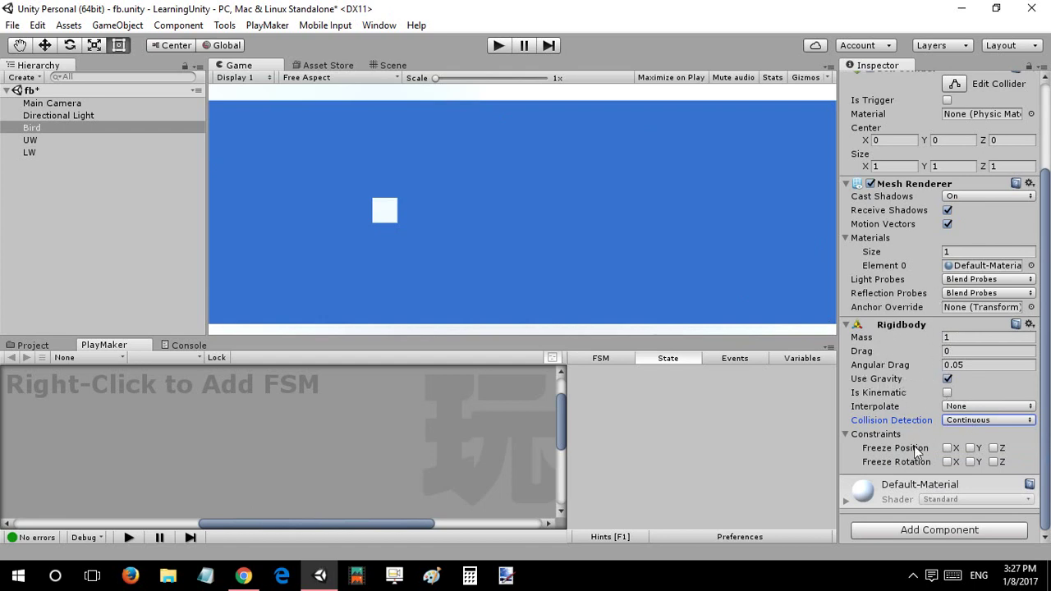
click(994, 462)
click(995, 449)
Examine the Bird and both walls in the Scene view's 3D and 2D modes, checking their alignment in depth.
click(382, 66)
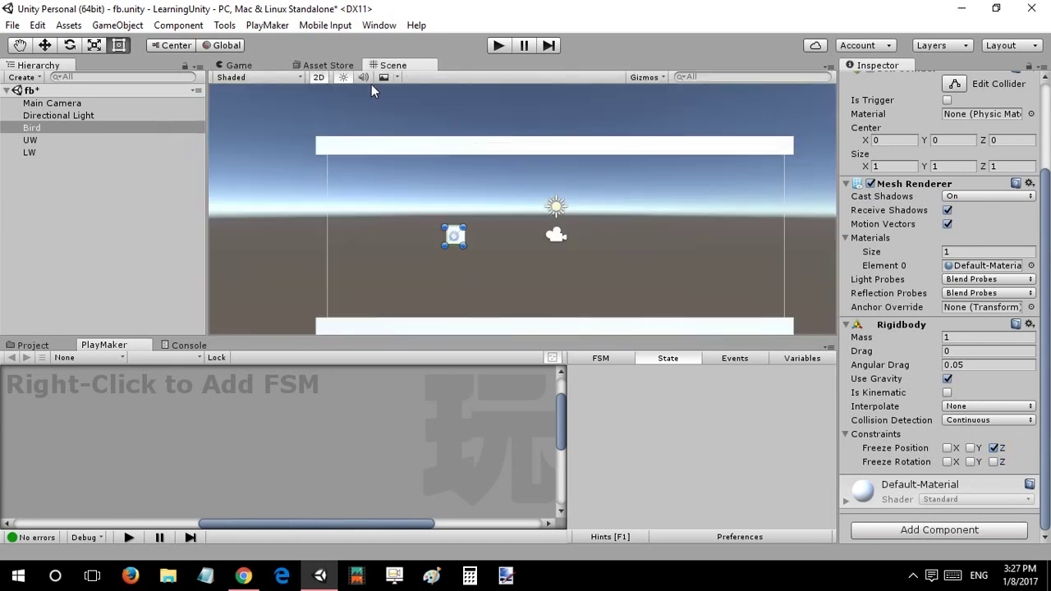
right_drag(373, 123, 555, 113)
key(2)
right_drag(559, 166, 468, 132)
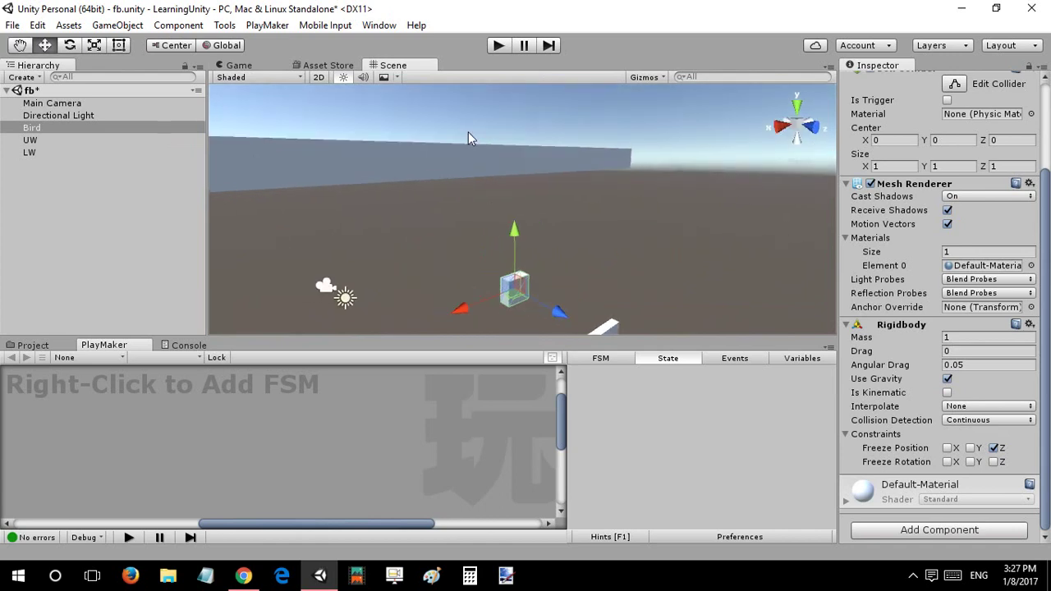
right_drag(608, 158, 598, 236)
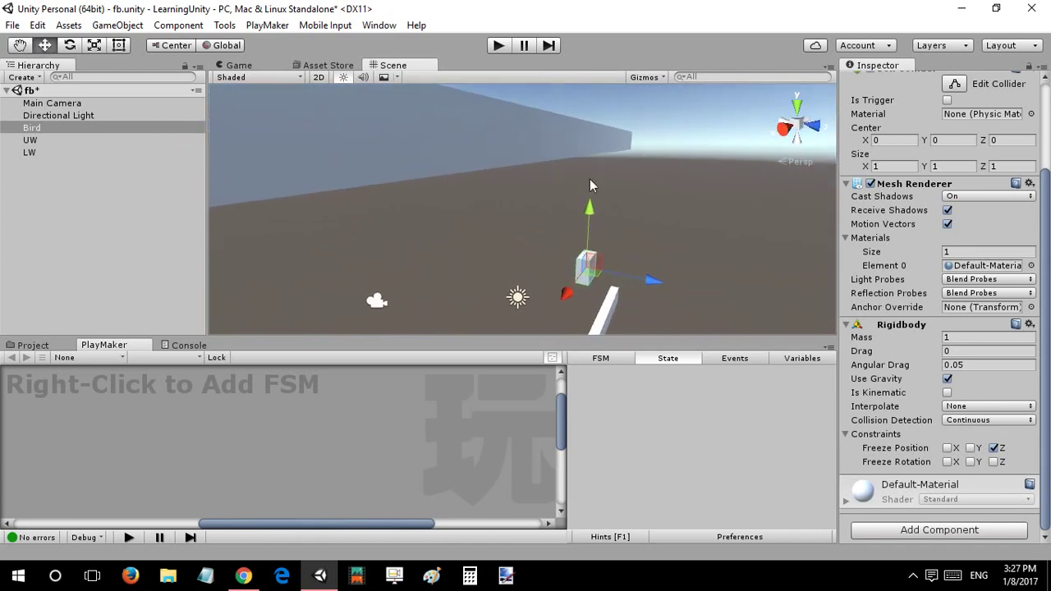
key(2)
key(t)
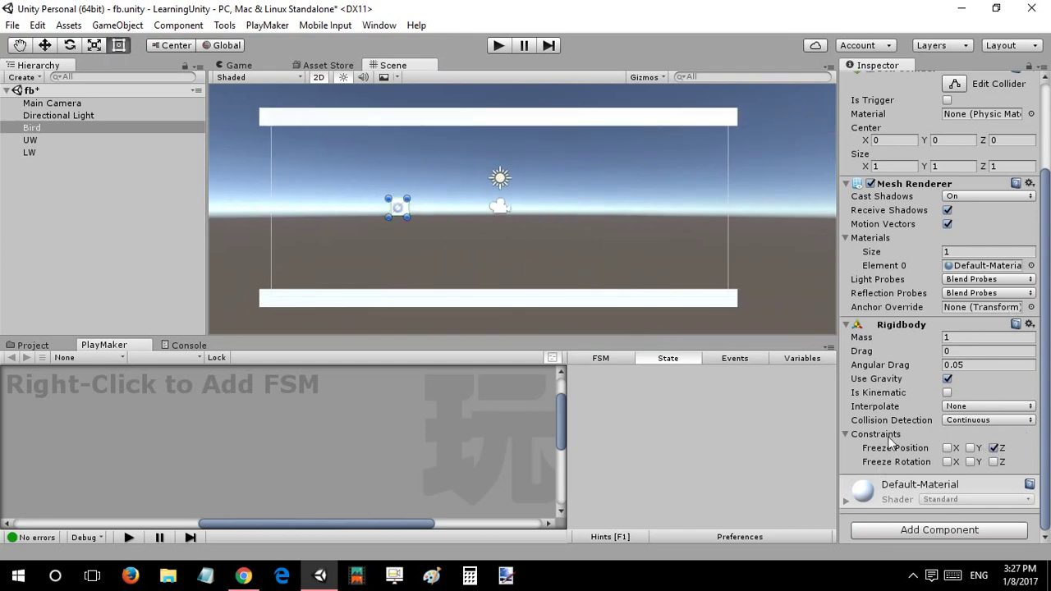
scroll(847, 189, up, 3)
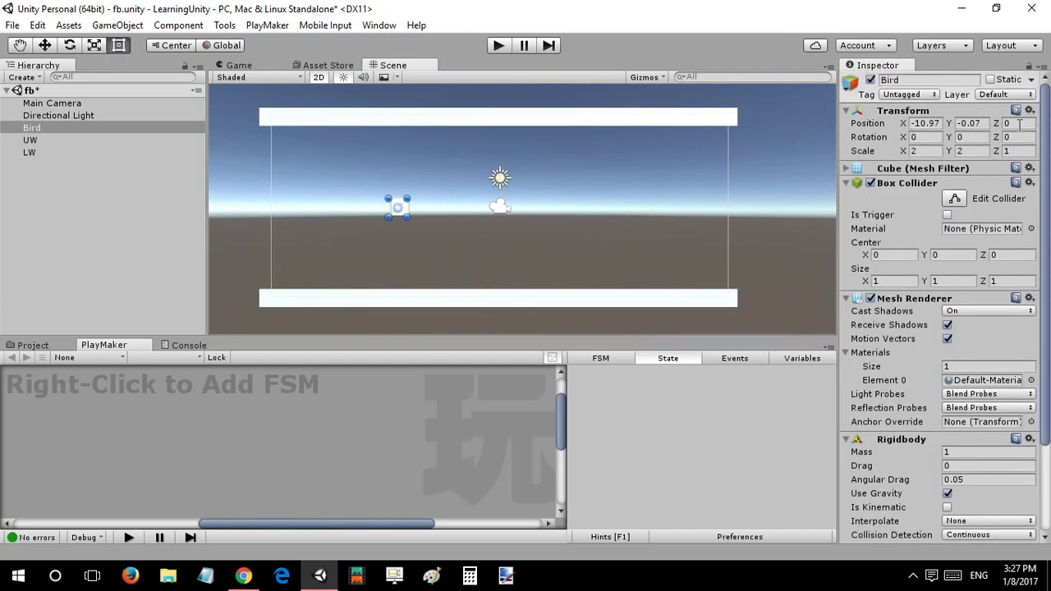
click(42, 140)
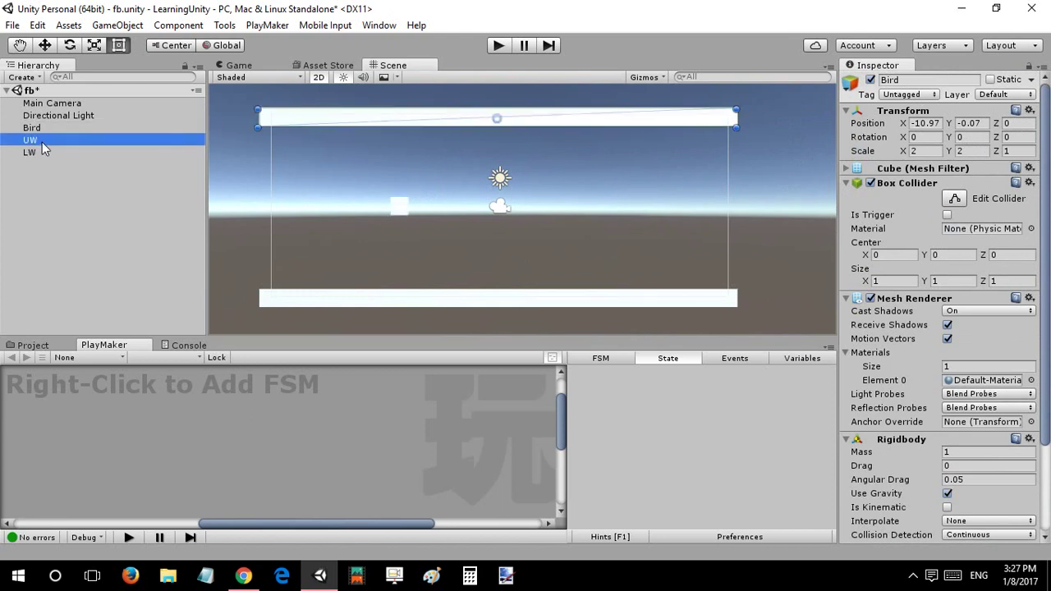
click(41, 153)
click(41, 140)
click(40, 127)
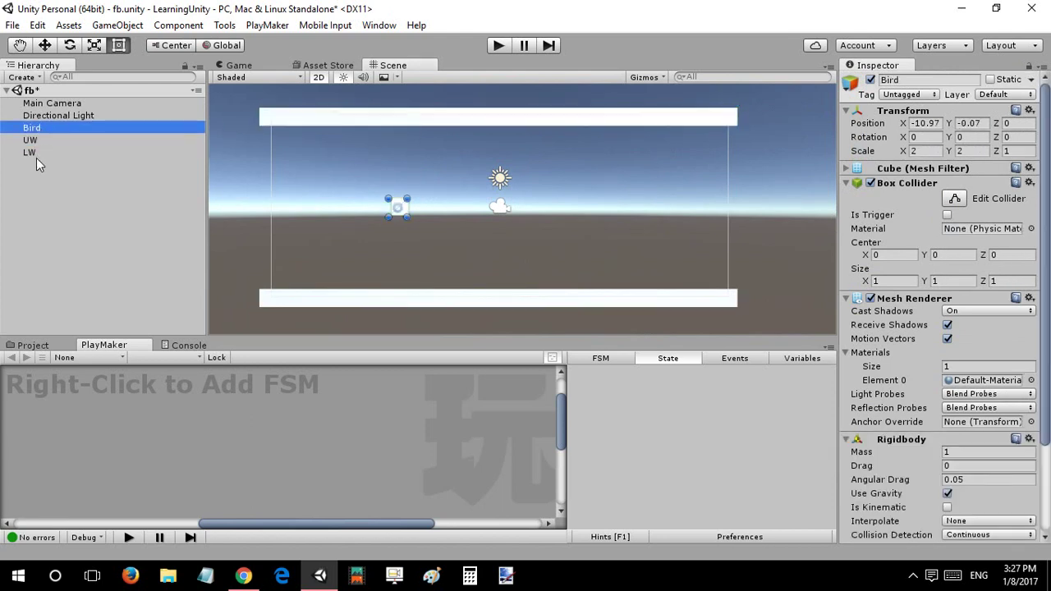
middle_drag(296, 216, 362, 222)
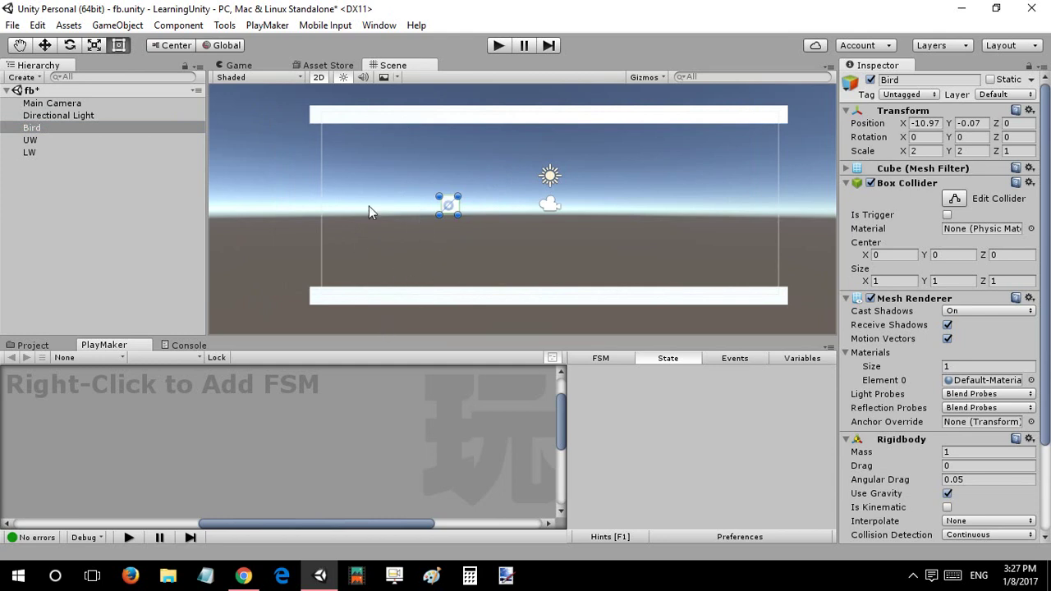
Enlarge the PlayMaker editor, add an FSM to the Bird and name it Jumping.
right_click(112, 395)
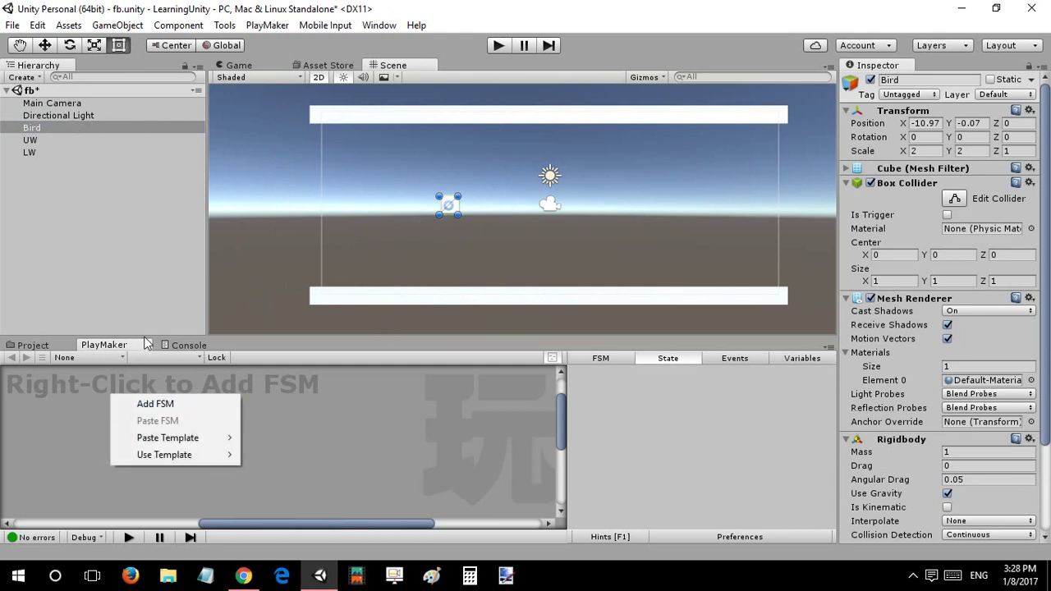
drag(145, 338, 138, 233)
right_click(106, 301)
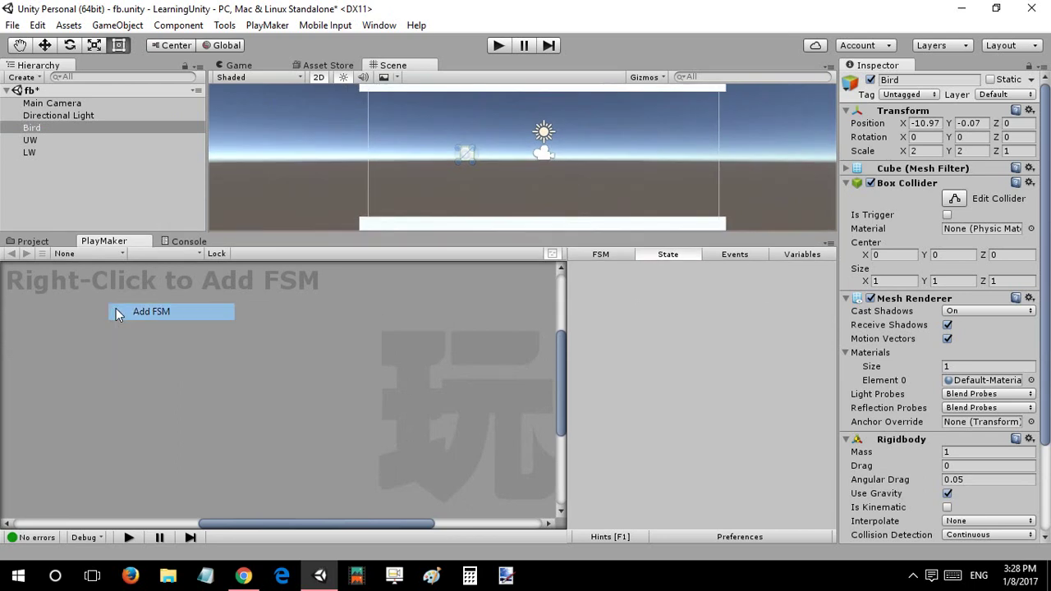
click(116, 311)
click(600, 254)
click(602, 269)
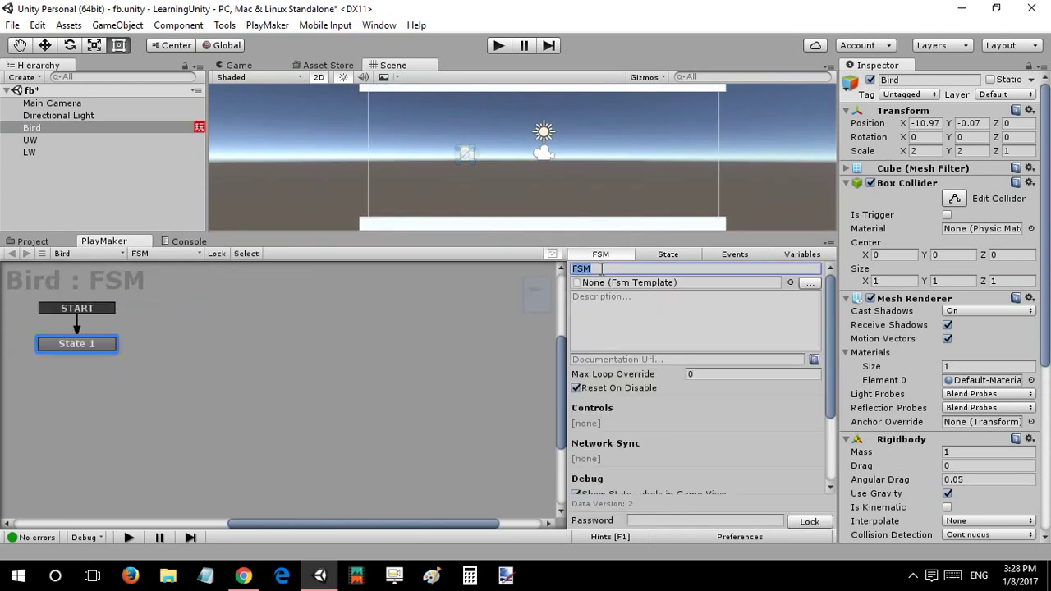
text(Jumpim)
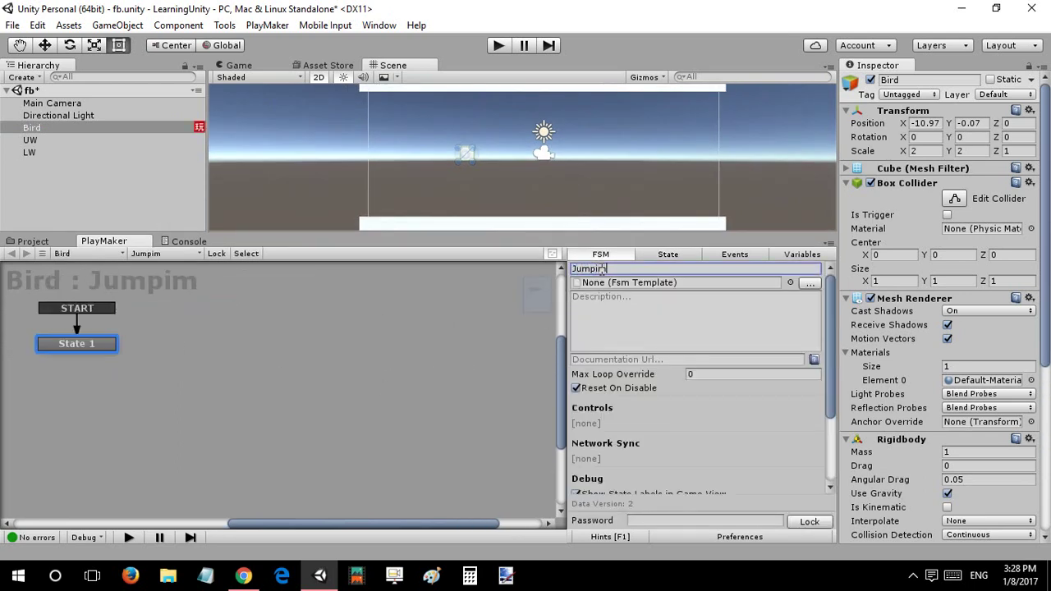
key(BackSpace)
text(ng)
Reorder the views so that Scene sits directly after Game, ahead of Asset Store.
click(262, 66)
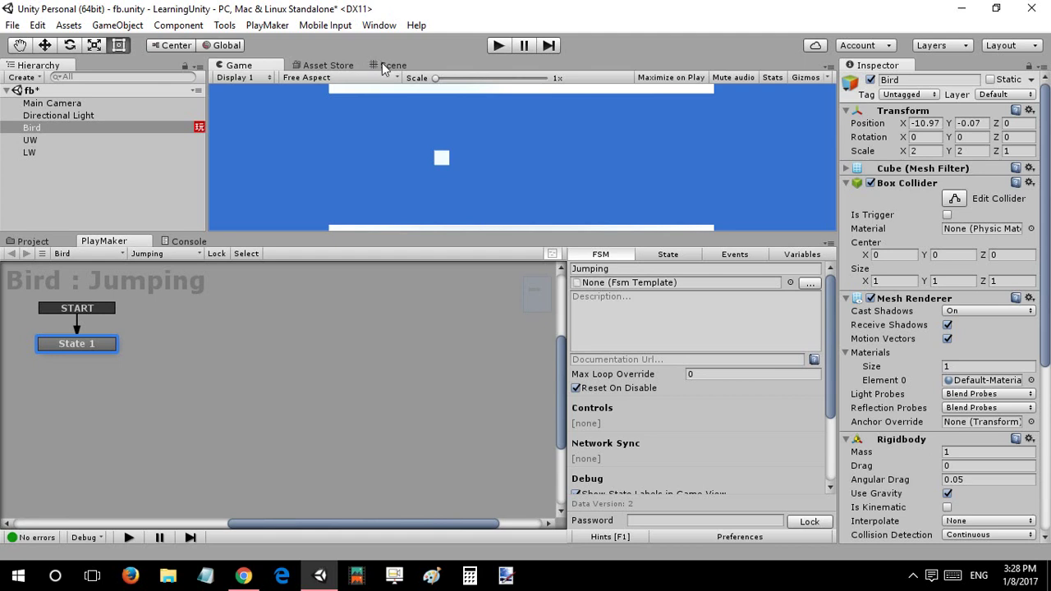
drag(385, 65, 317, 65)
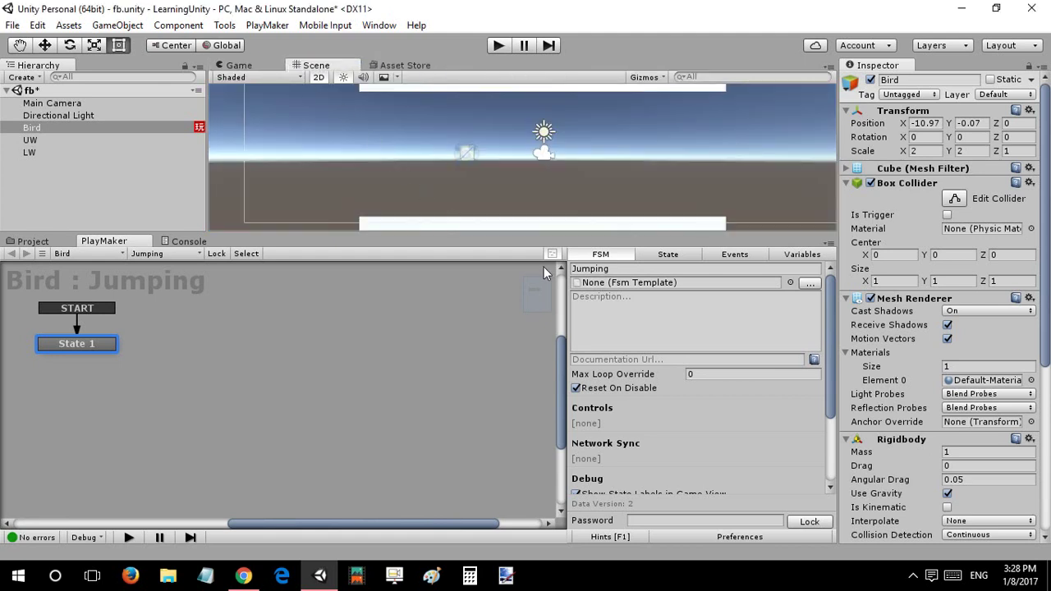
Rename the Jumping FSM's start state as Input and open the browser of available actions.
click(654, 256)
click(617, 270)
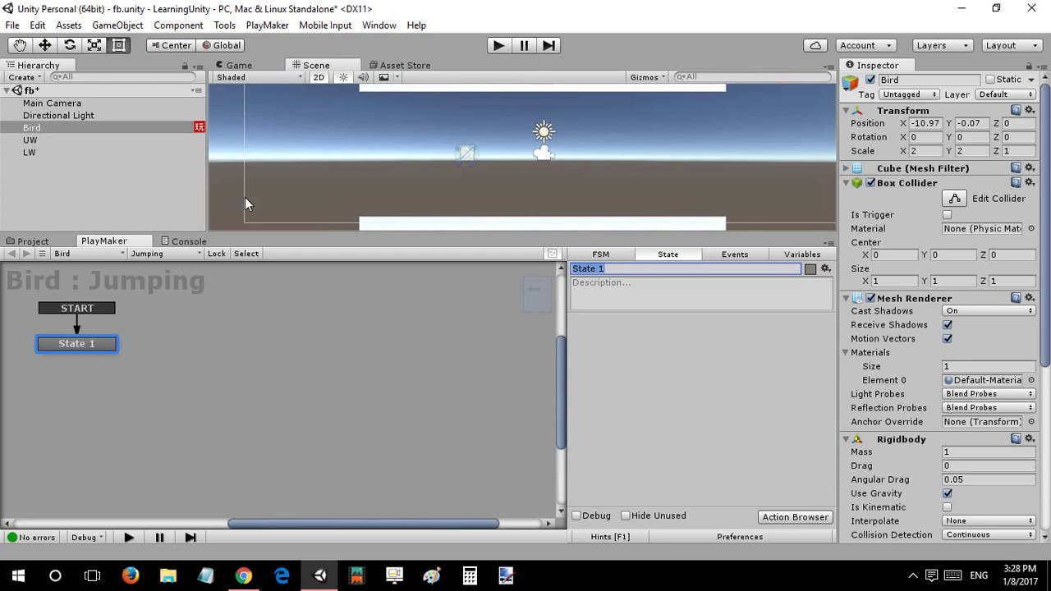
text(Input)
double_click(669, 398)
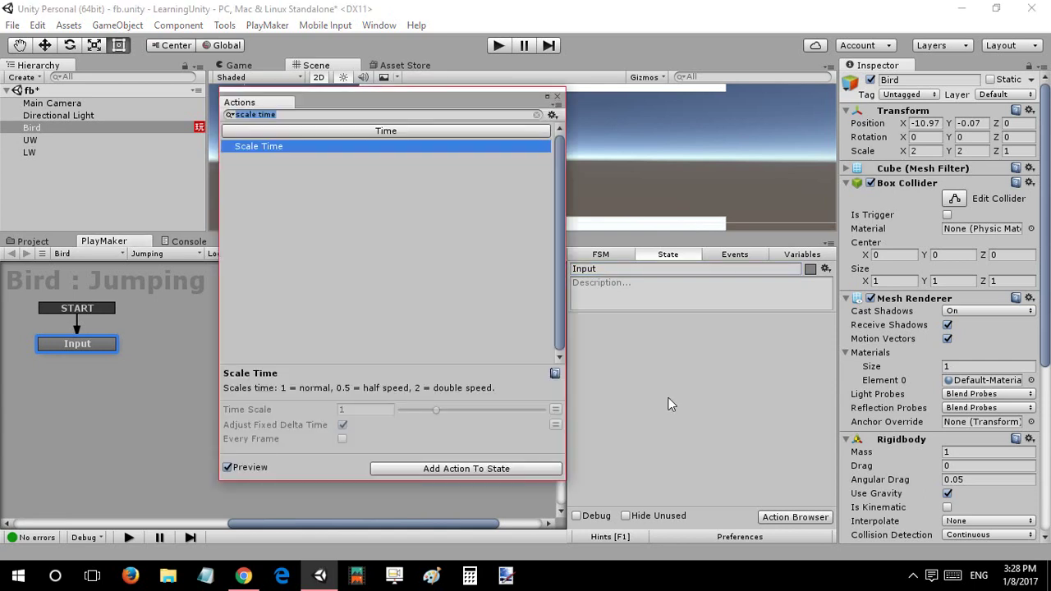
Add a Get Key Down action to the Input state and set its key to Space.
text(key dow)
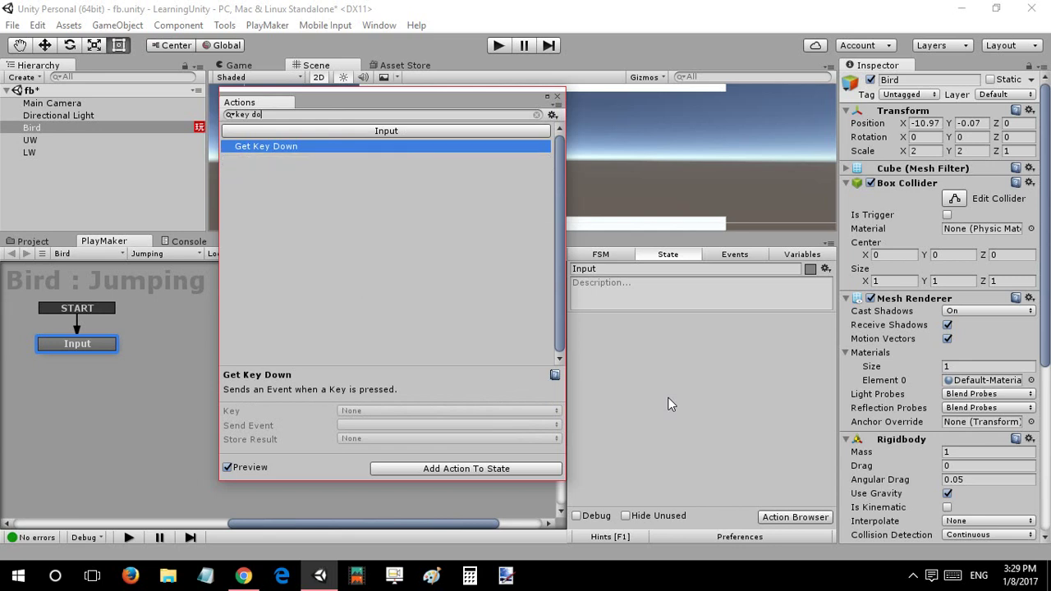
double_click(296, 147)
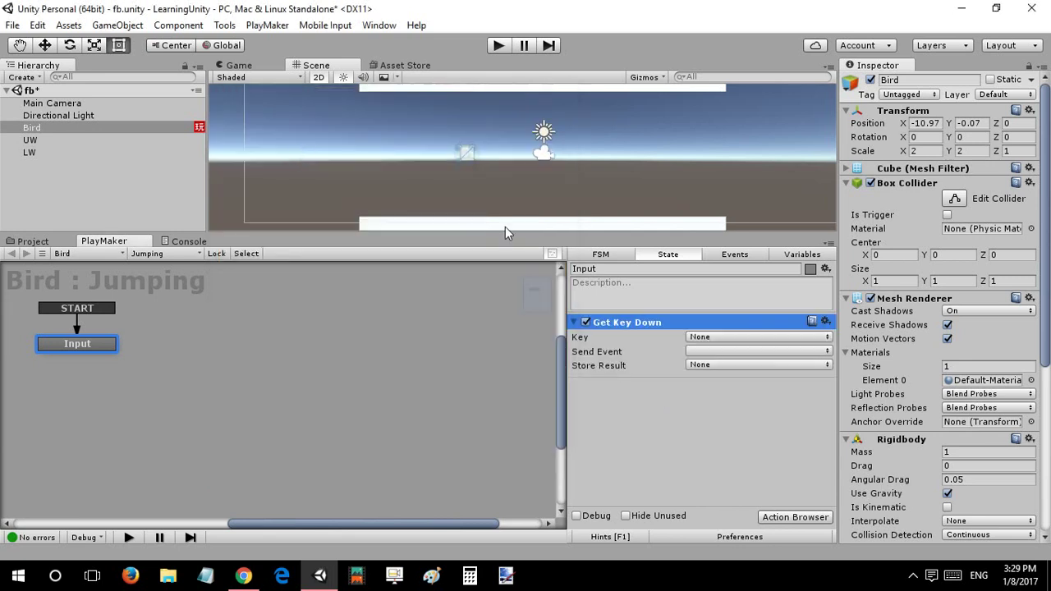
click(695, 338)
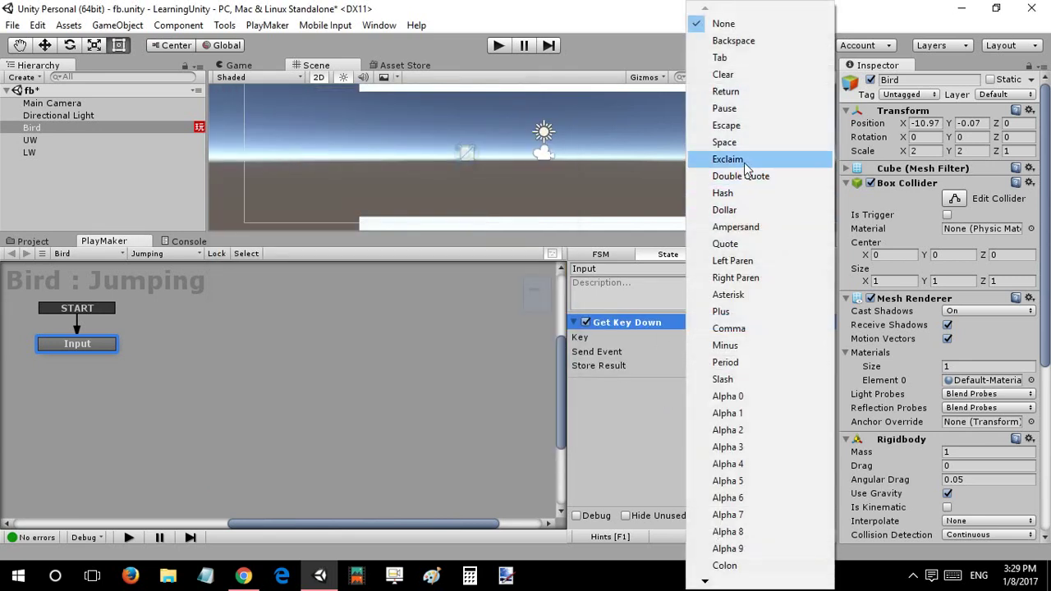
click(724, 142)
Add a FINISHED transition from Input to a new state and make Get Key Down send the FINISHED event.
click(716, 352)
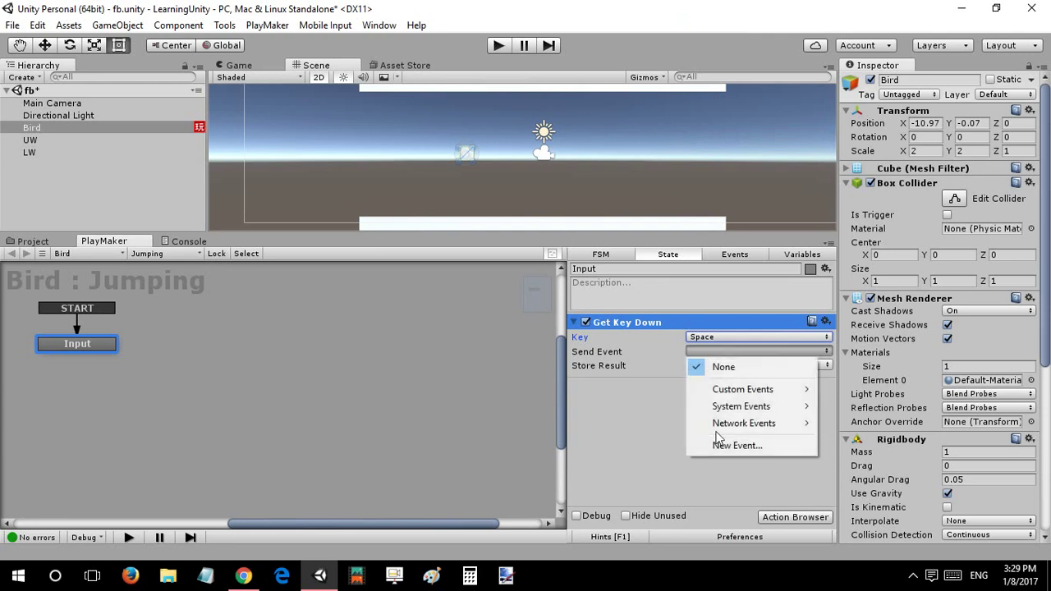
ctrl+click(108, 343)
drag(100, 355, 165, 333)
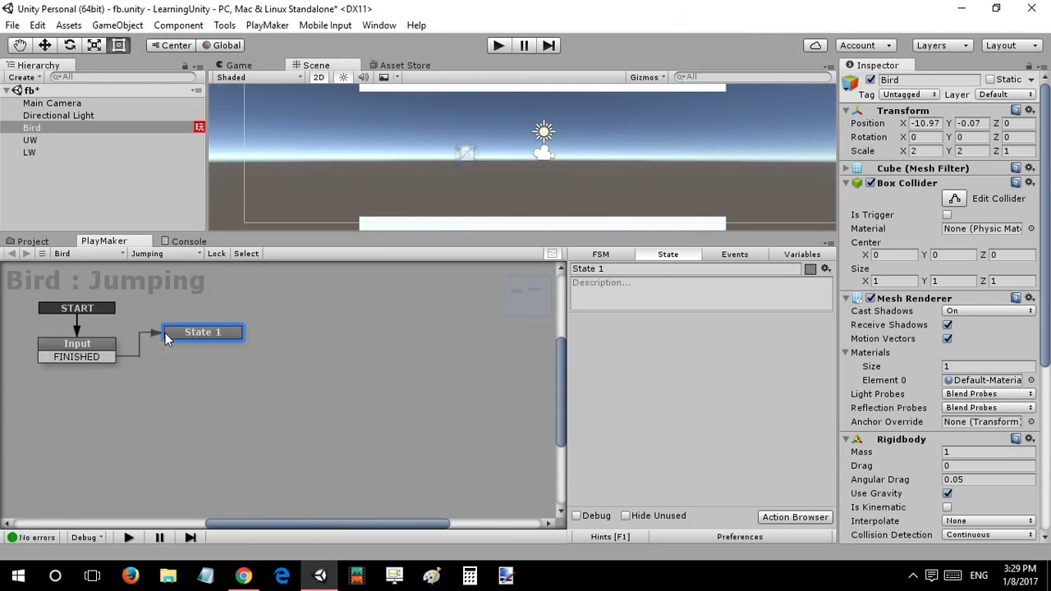
click(103, 351)
click(696, 351)
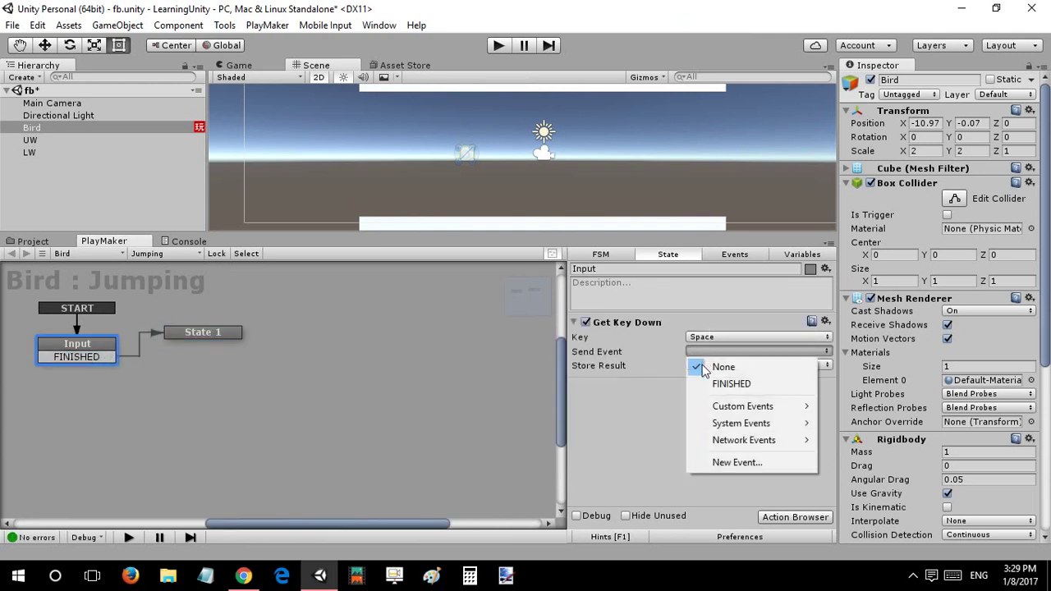
click(731, 384)
Rename the new state connected to Input as Jumping.
click(216, 333)
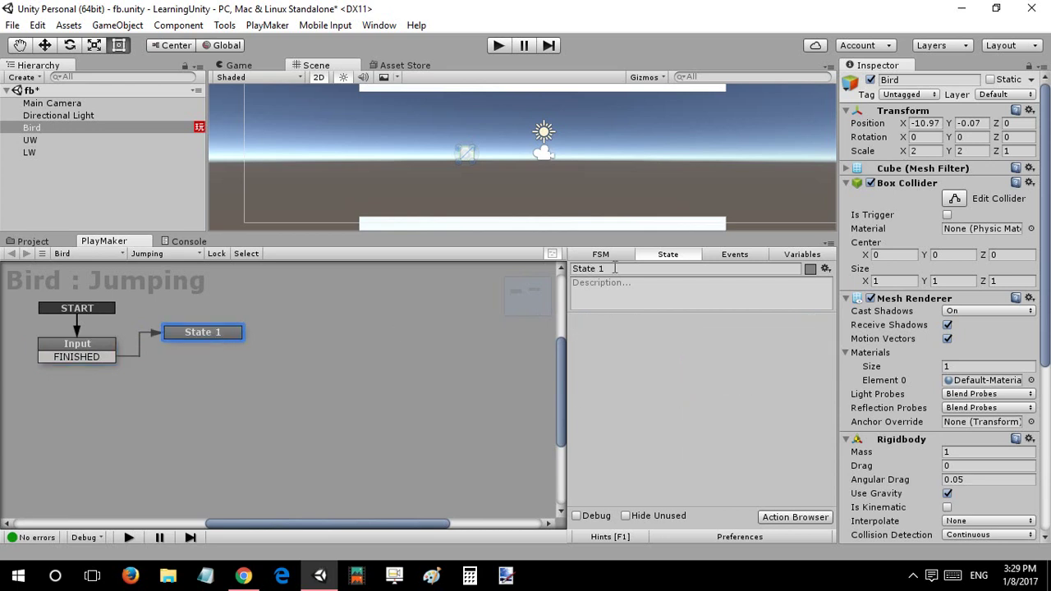
click(618, 268)
text(Jumpin)
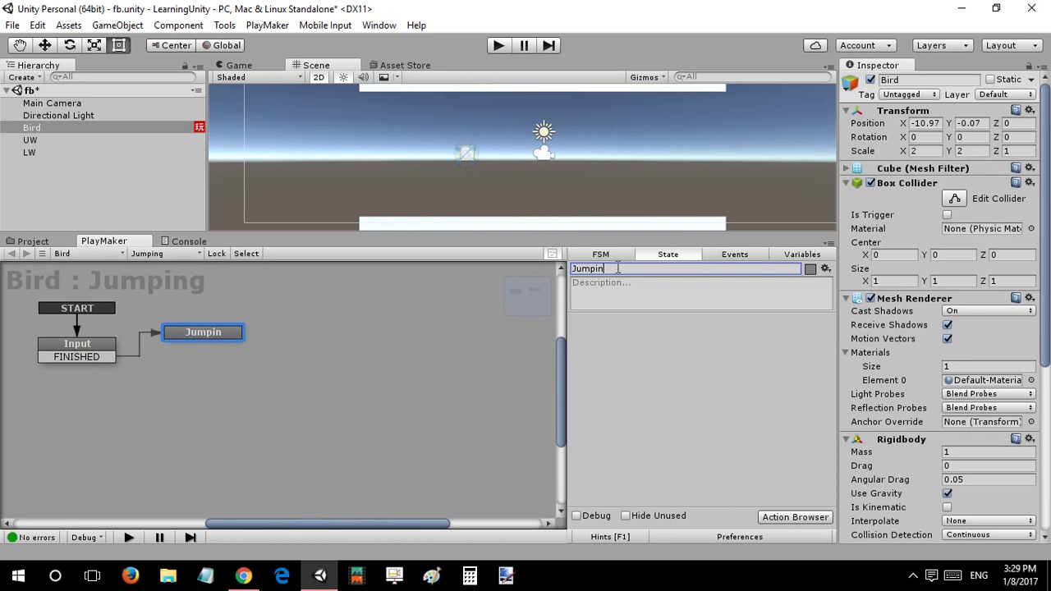
text(g)
key(Tab)
Add the physics Set Velocity action to the Jumping state and give it a fixed Y value of 0.
double_click(615, 335)
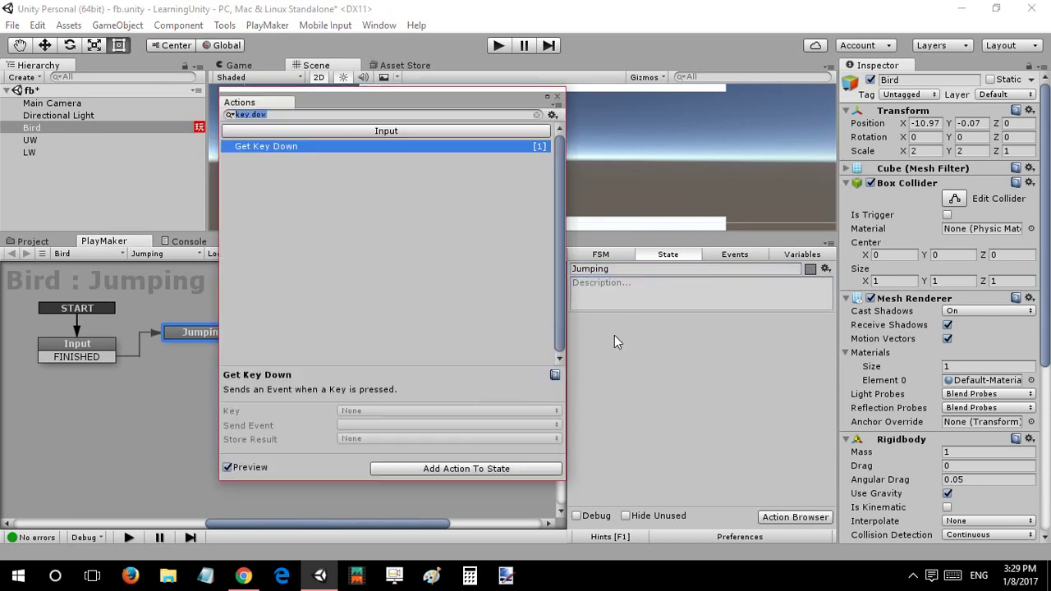
text(set velo)
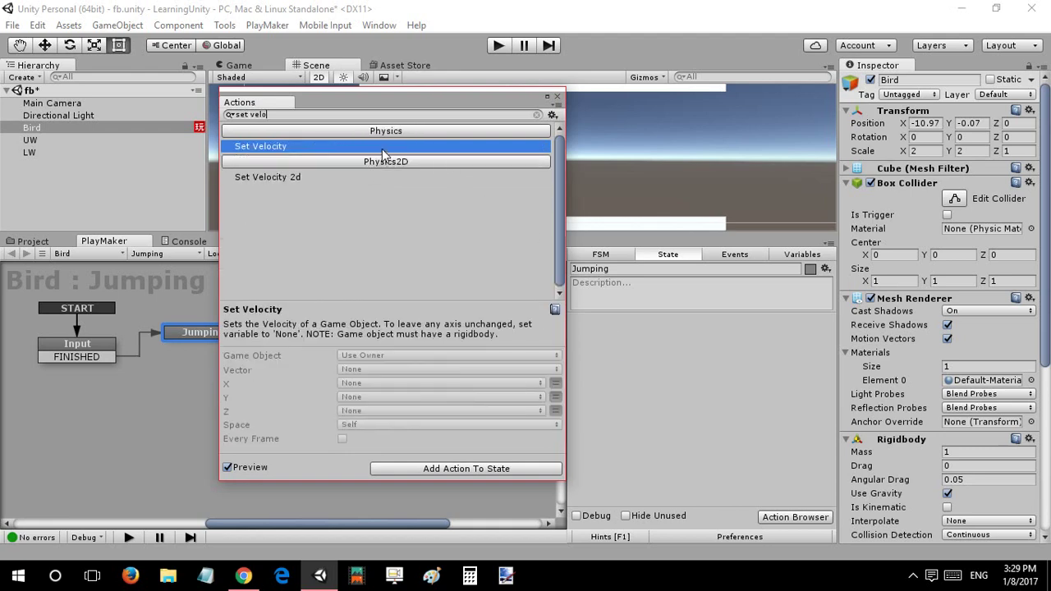
double_click(385, 147)
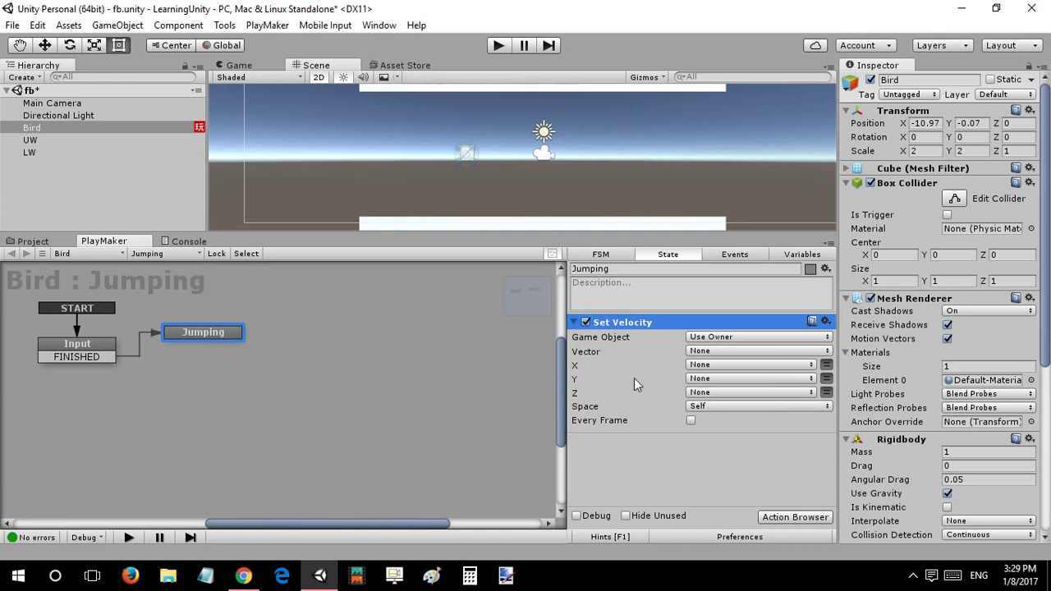
click(826, 380)
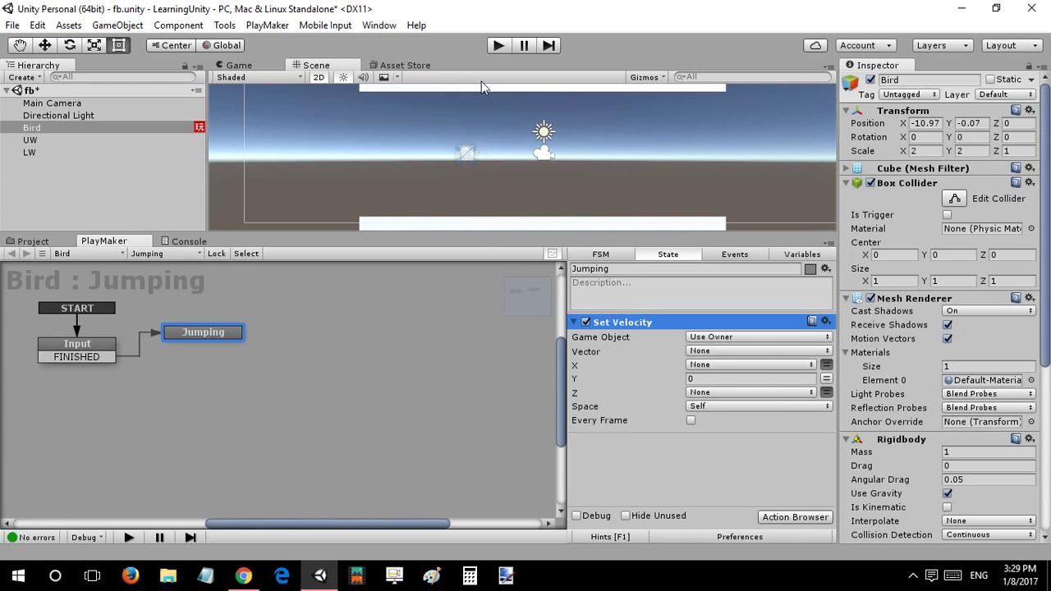
Show the Game view, disable Set Velocity and add the 3D Add Force action to the Jumping state.
click(238, 65)
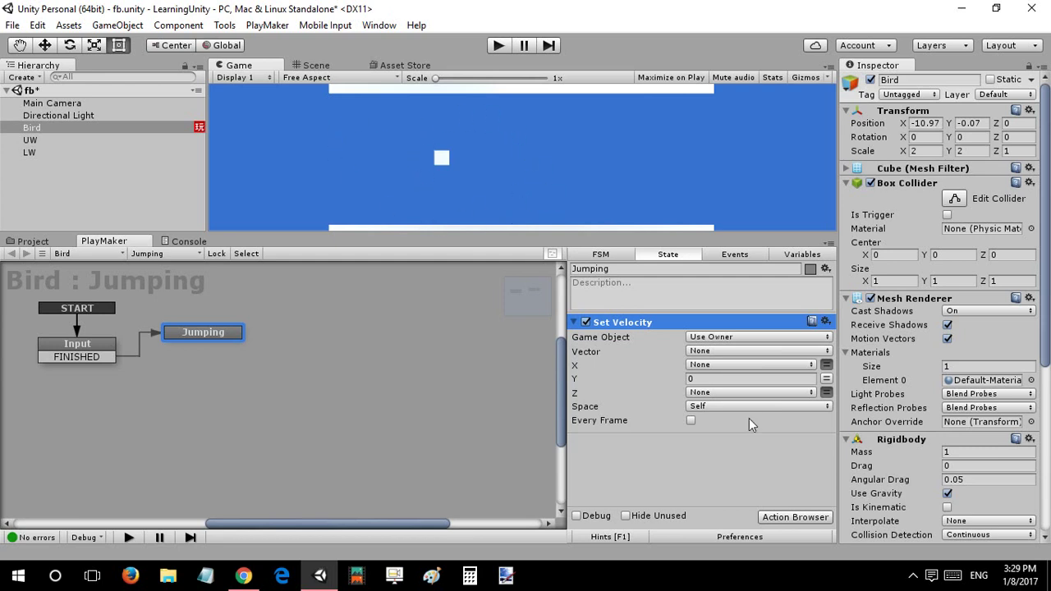
click(585, 323)
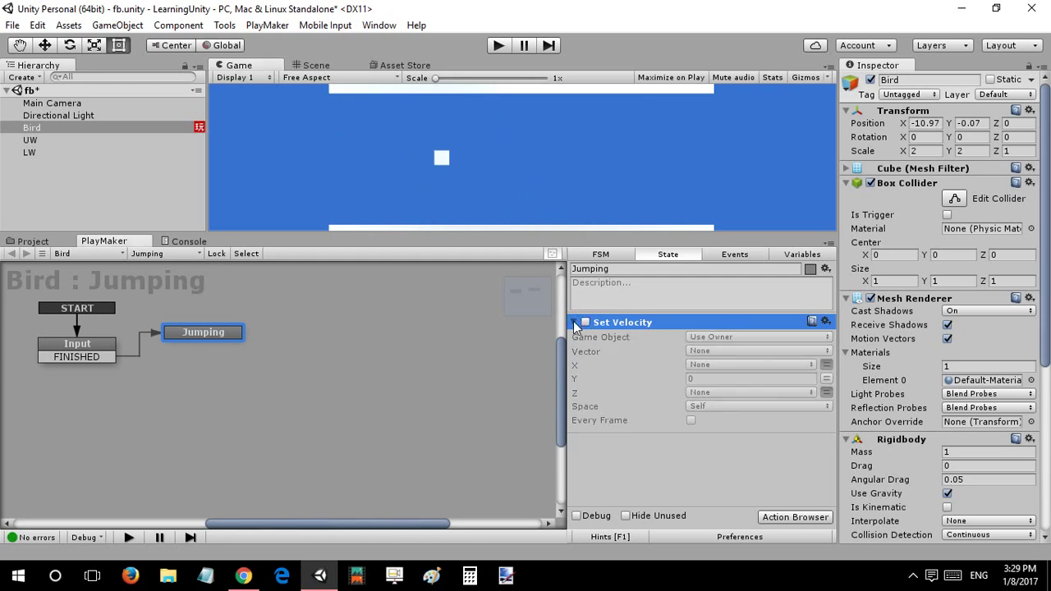
click(614, 403)
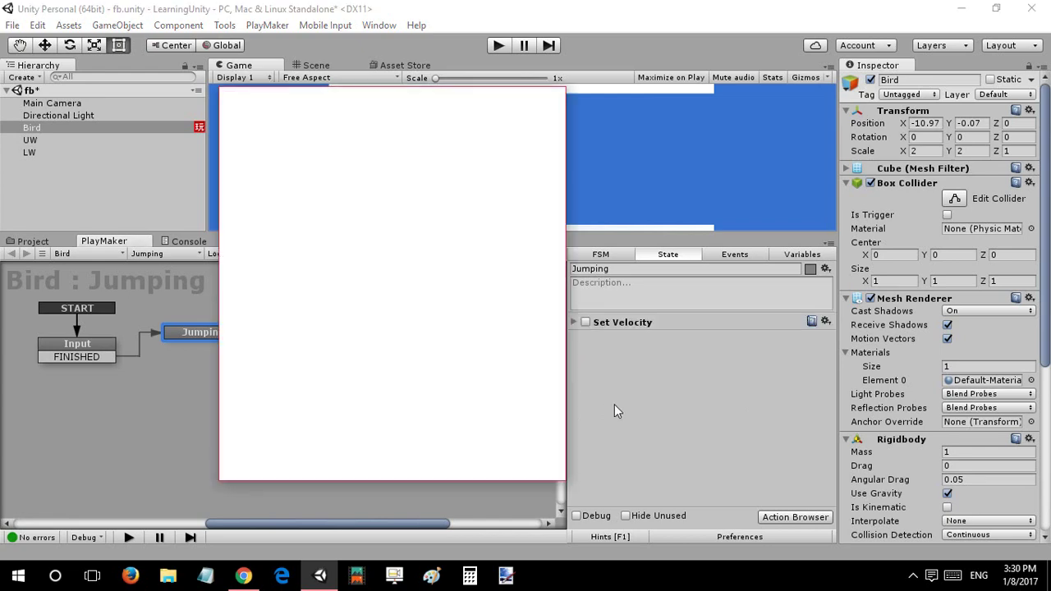
text(a)
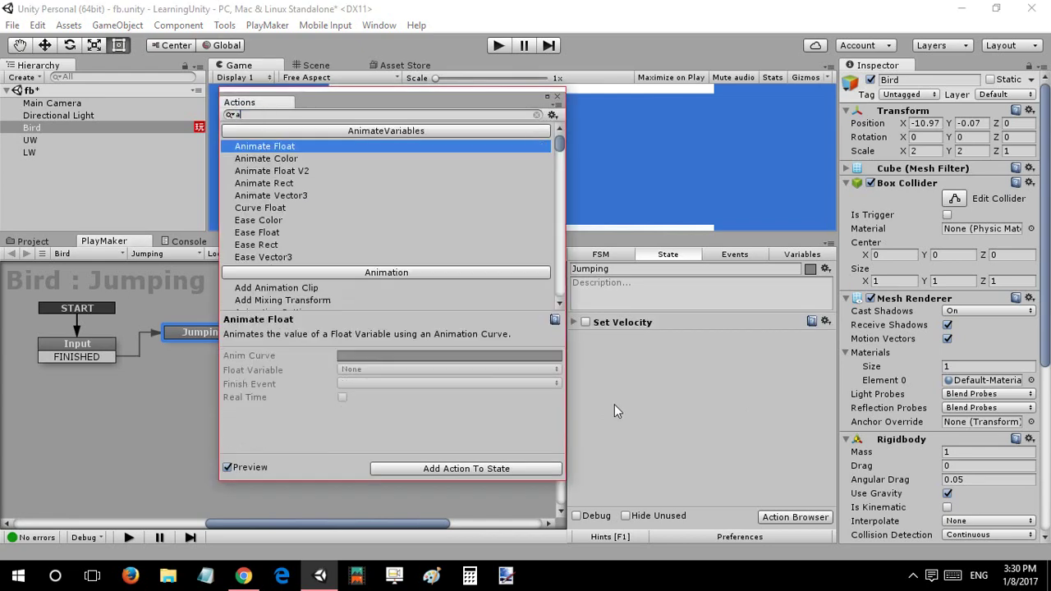
text(dd force)
key(Down)
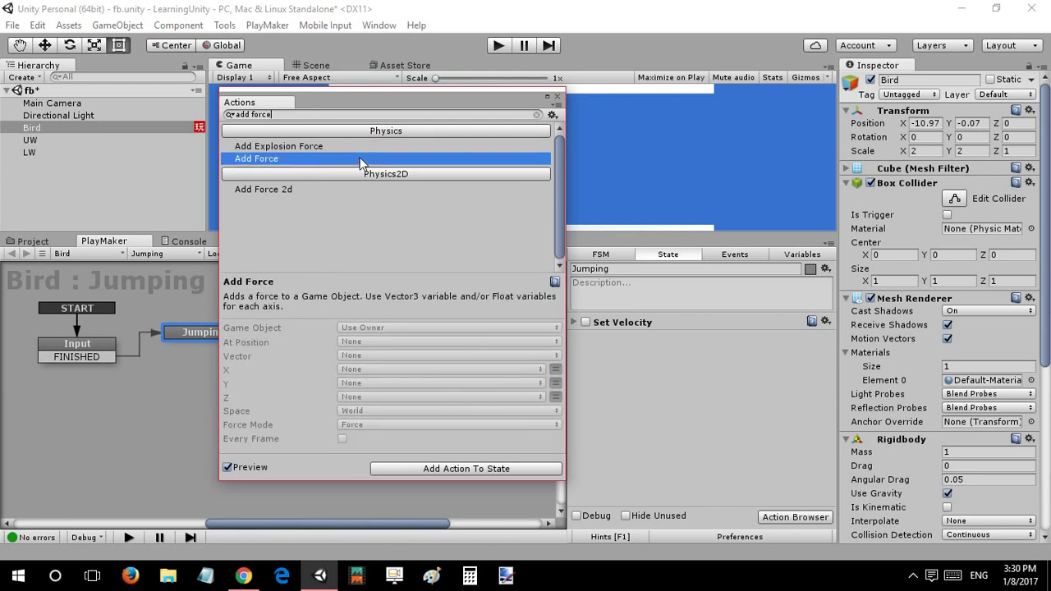
key(Return)
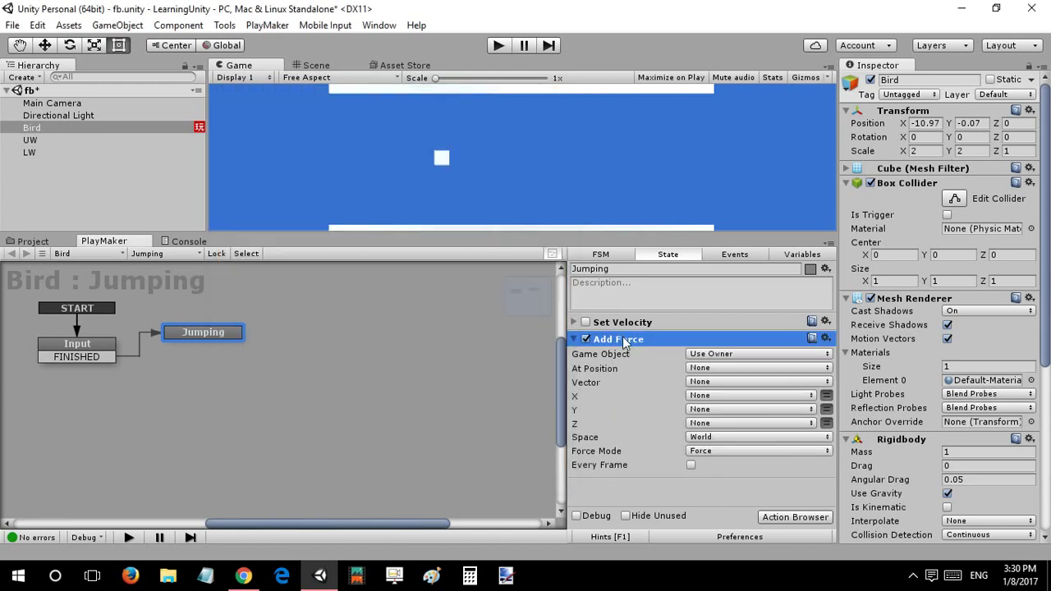
Set Add Force's Y value to 200, leave its space as World, and collapse the action.
click(826, 409)
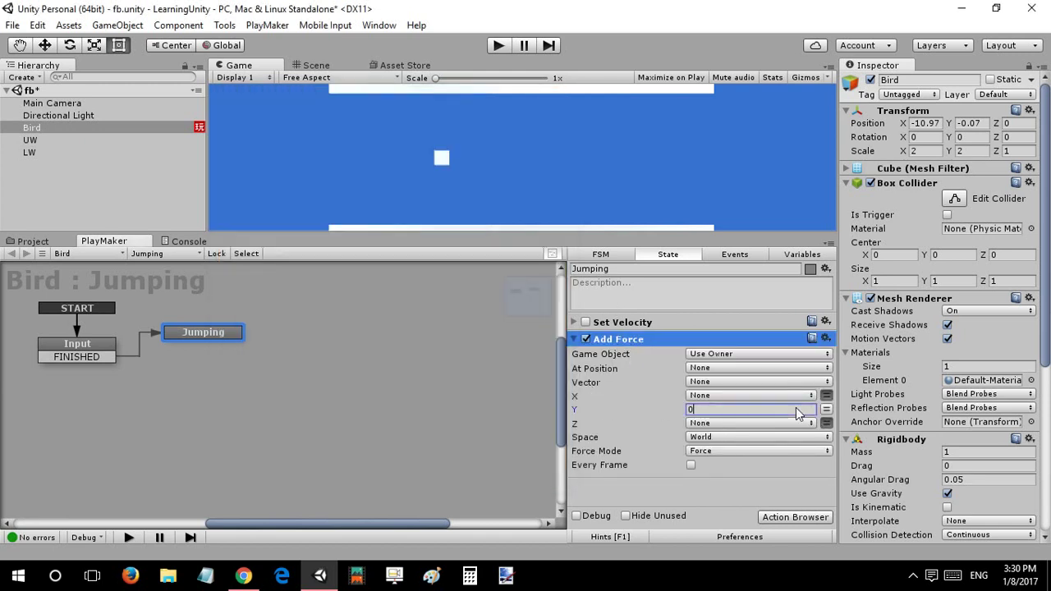
click(798, 408)
text(200)
click(714, 438)
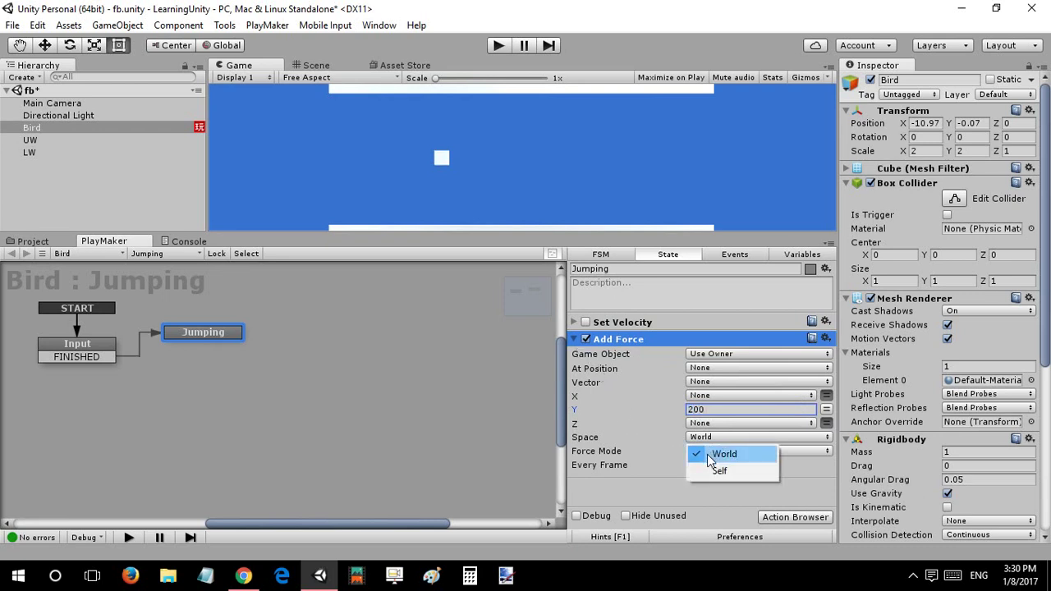
click(575, 339)
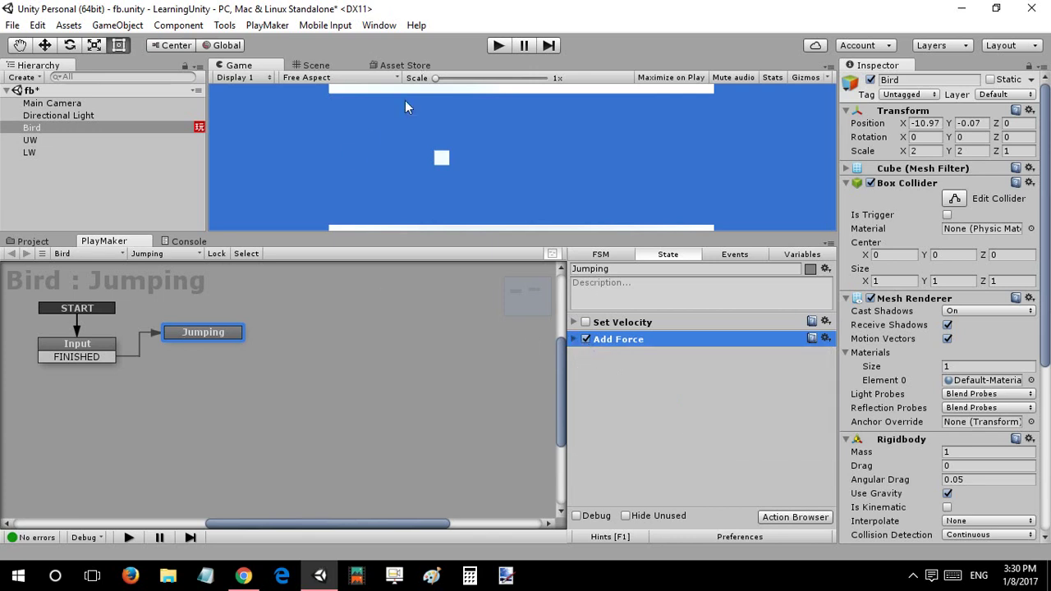
Add a FINISHED transition from the Jumping state back to Input.
double_click(638, 393)
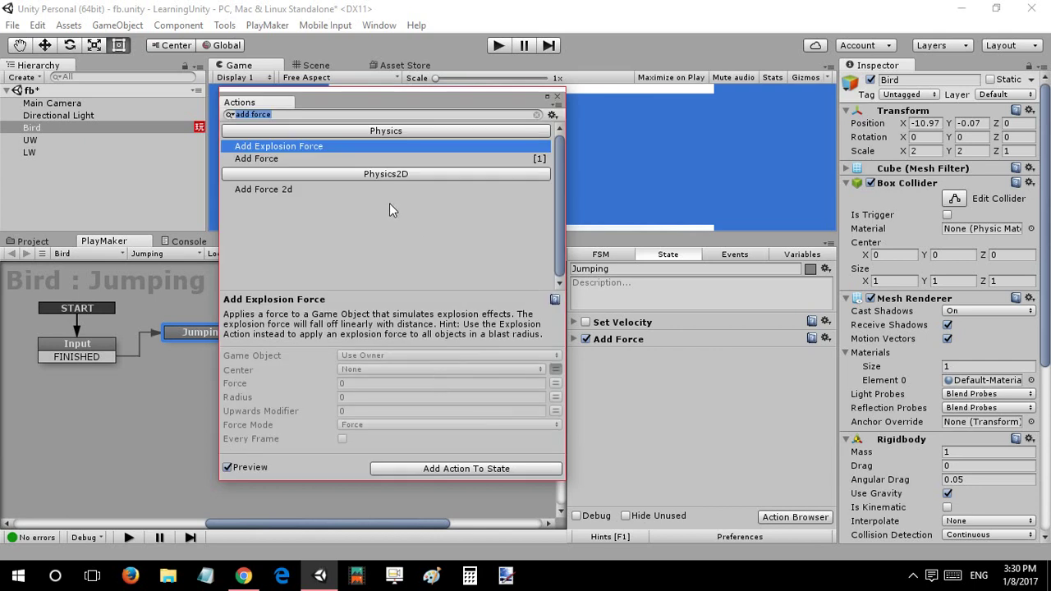
click(585, 354)
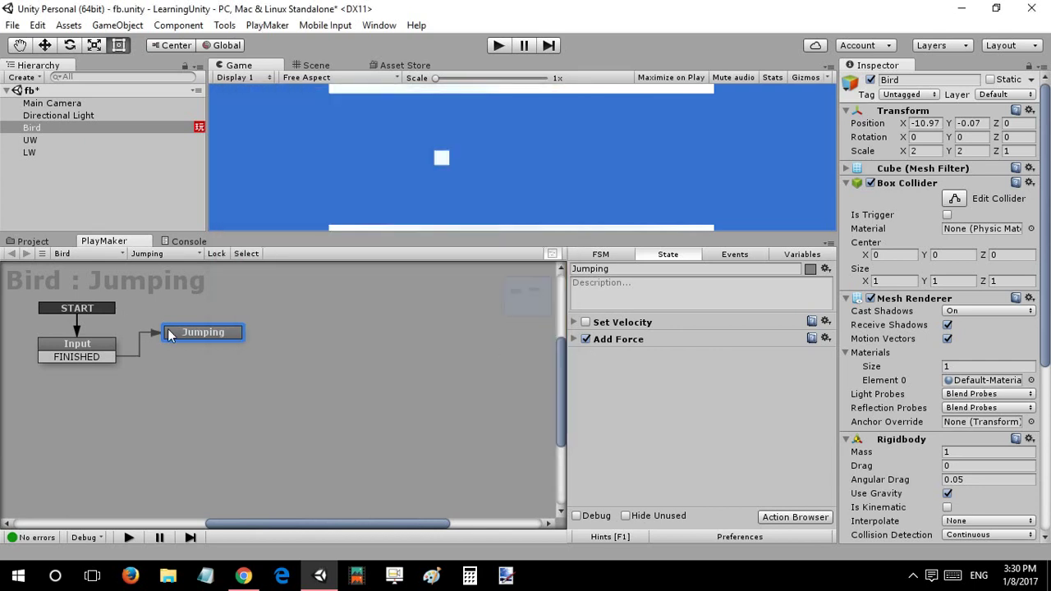
drag(191, 344, 116, 349)
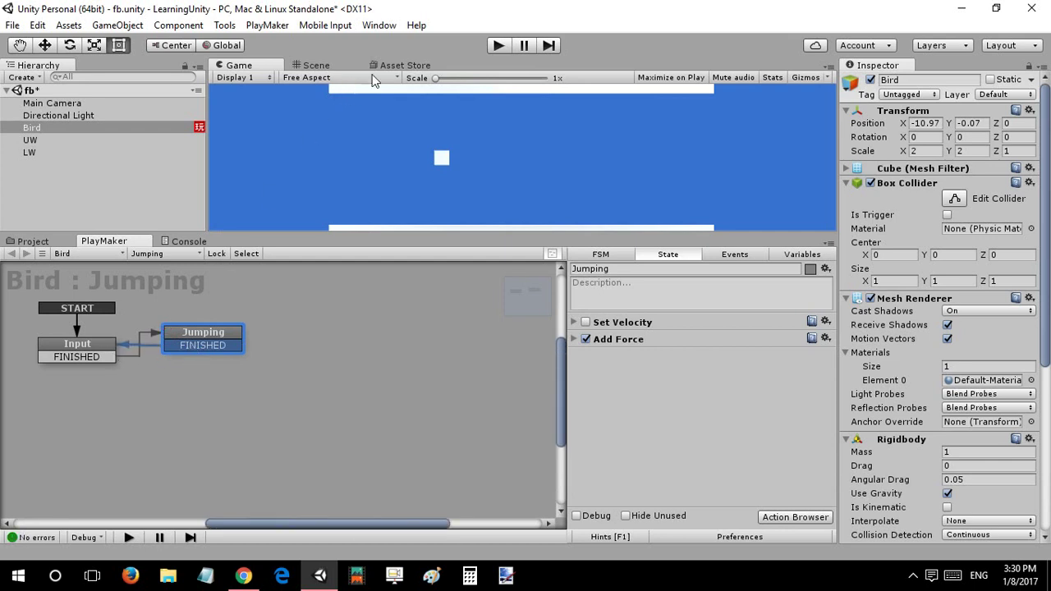
Play the scene, make the Bird jump several times with only Add Force active, and pause the game.
click(498, 46)
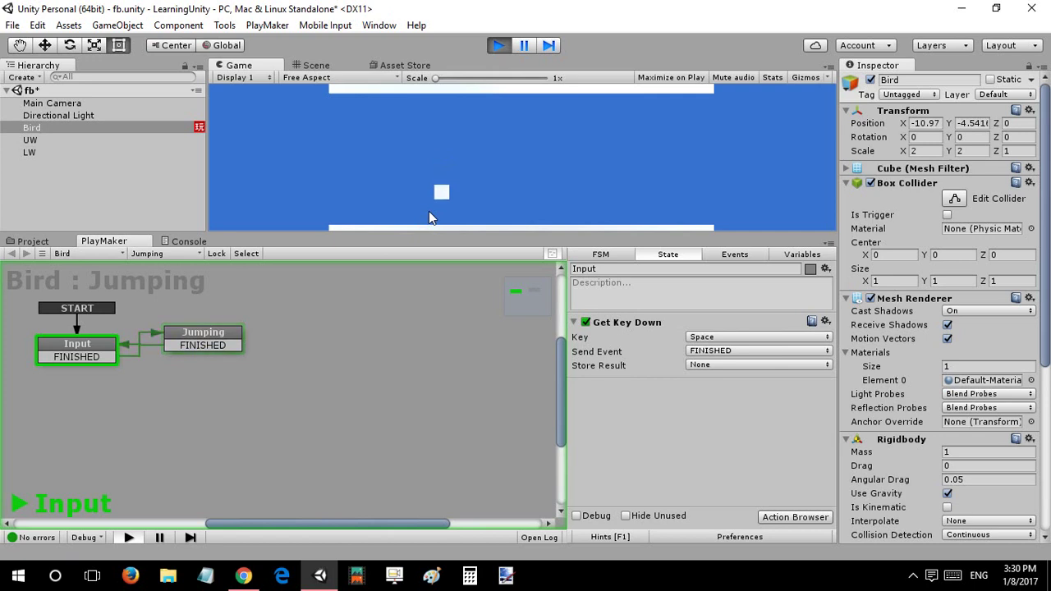
key(space)
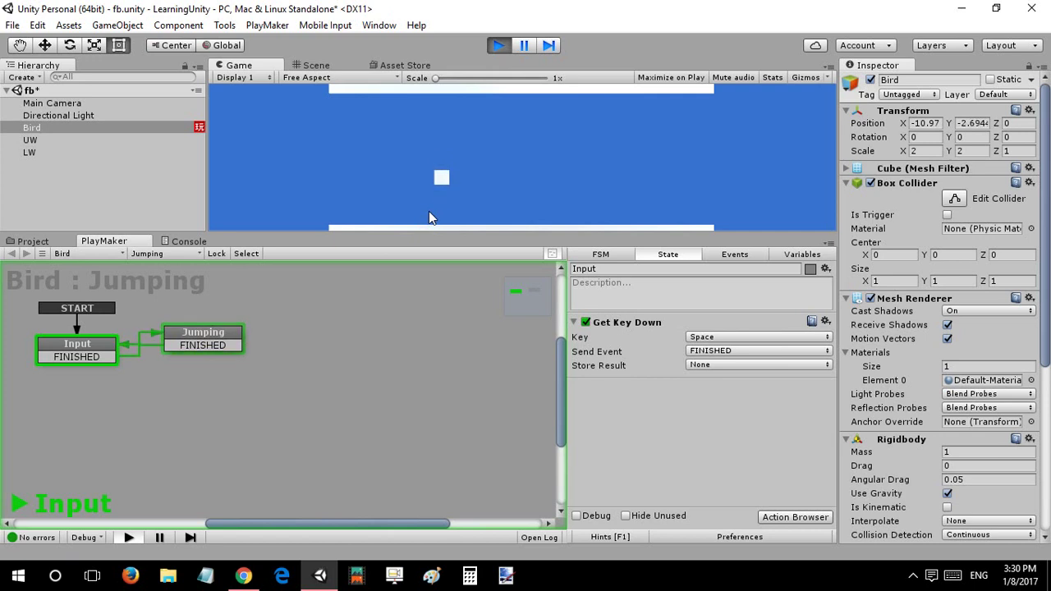
key(space)
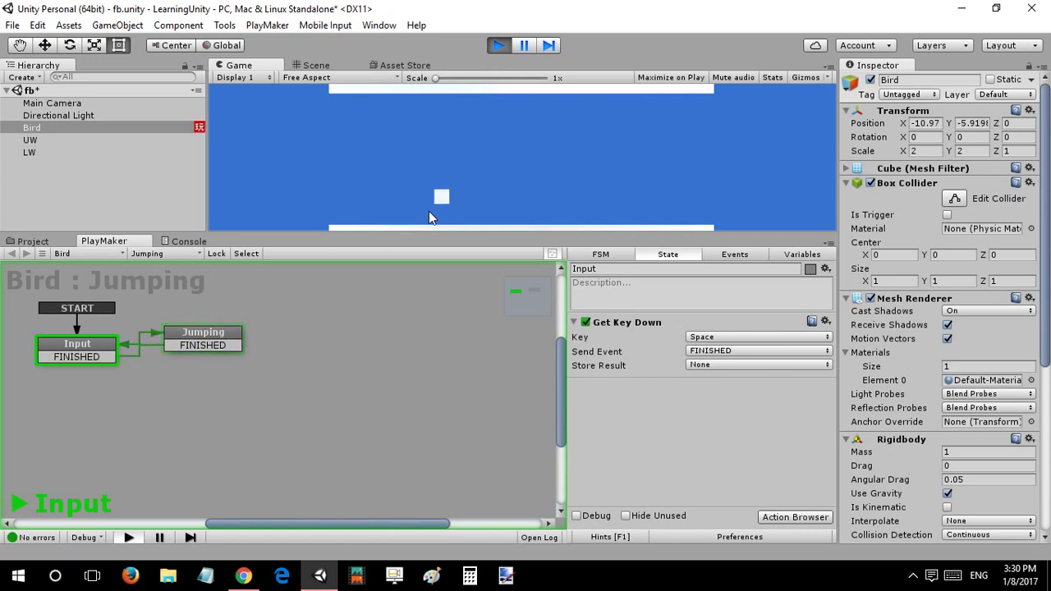
key(space)
key(space)
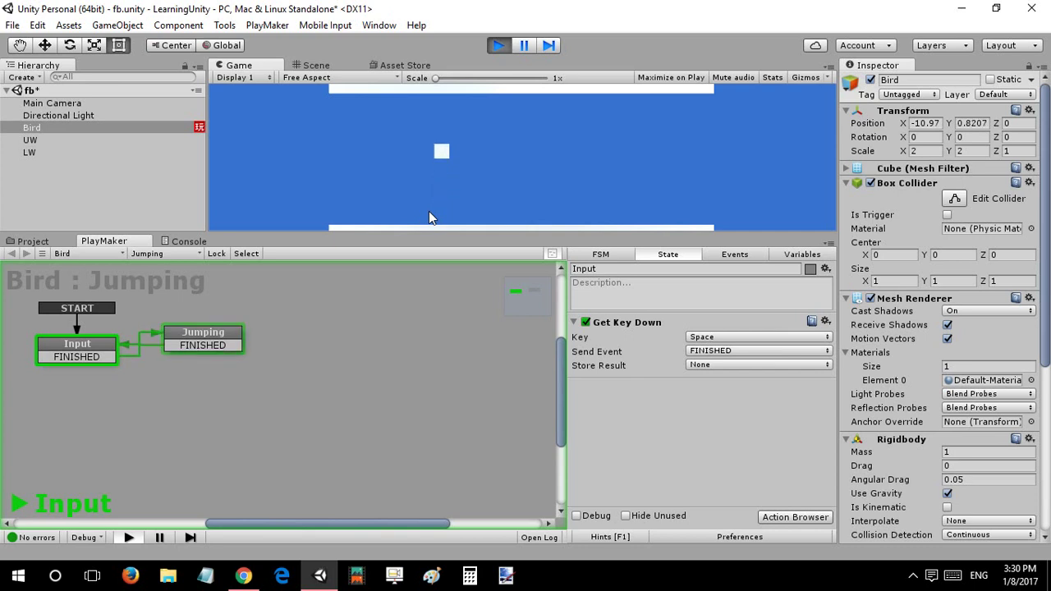
click(523, 46)
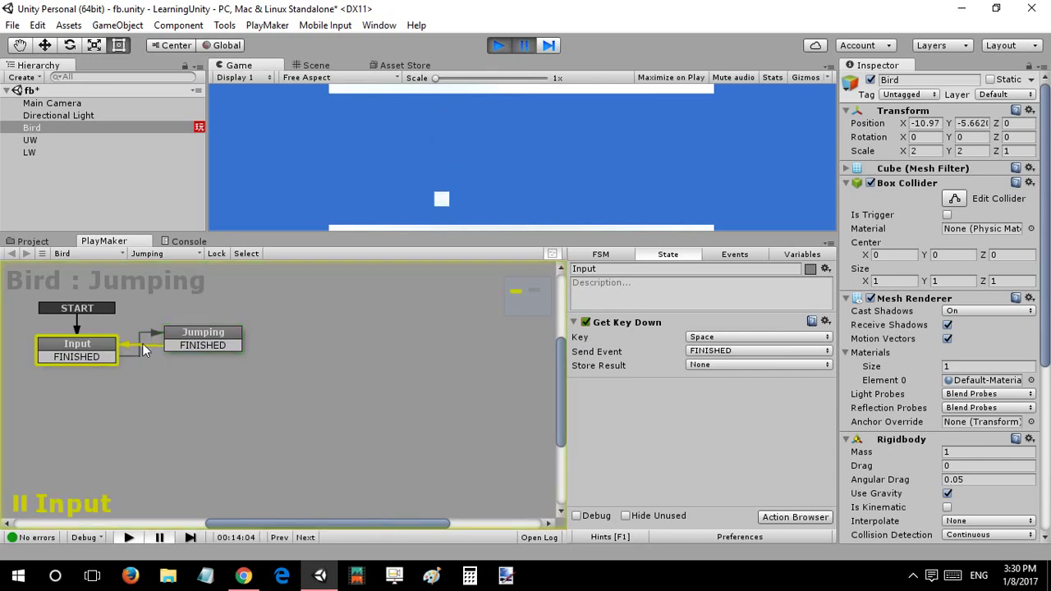
Enable the Set Velocity action in the Jumping state while the game is paused.
click(212, 334)
click(586, 338)
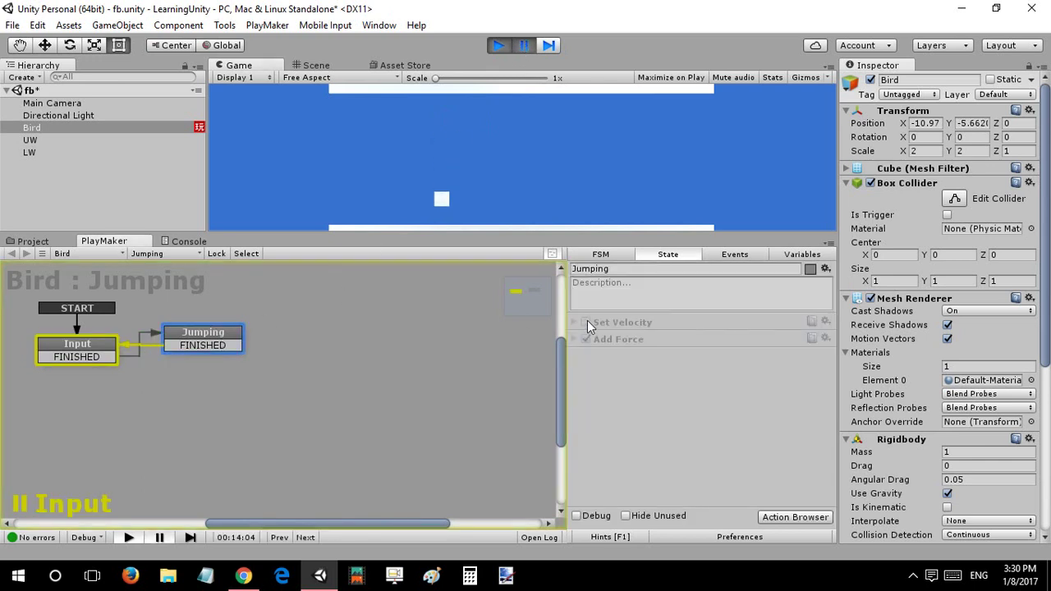
click(586, 322)
Resume the game, make the Bird jump repeatedly to test the combined velocity reset and force, and pause again.
click(523, 46)
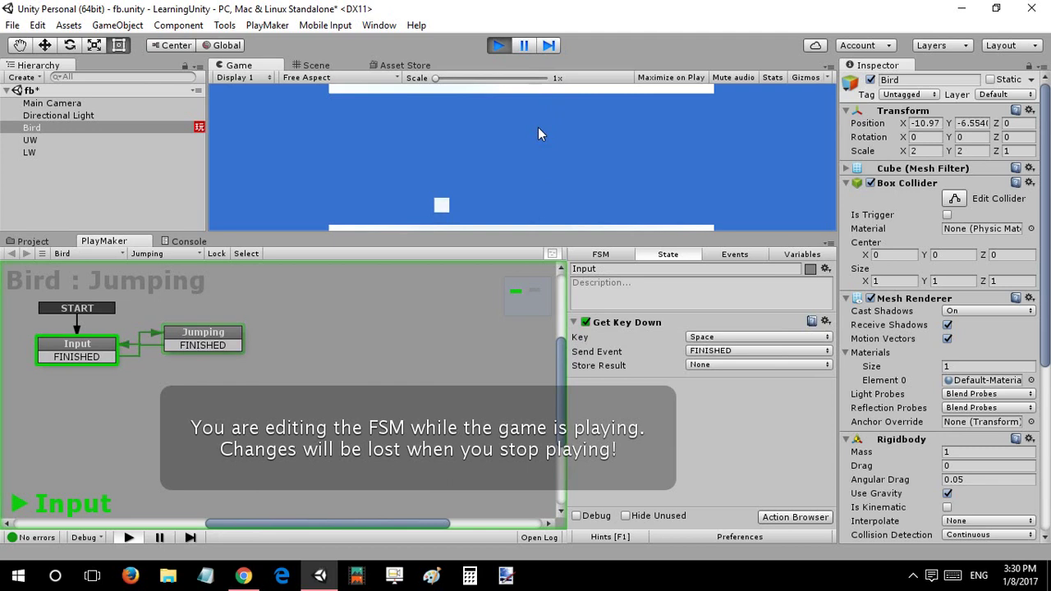
key(space)
key(space)
key(space)
key(space)
key(space)
key(space)
key(space)
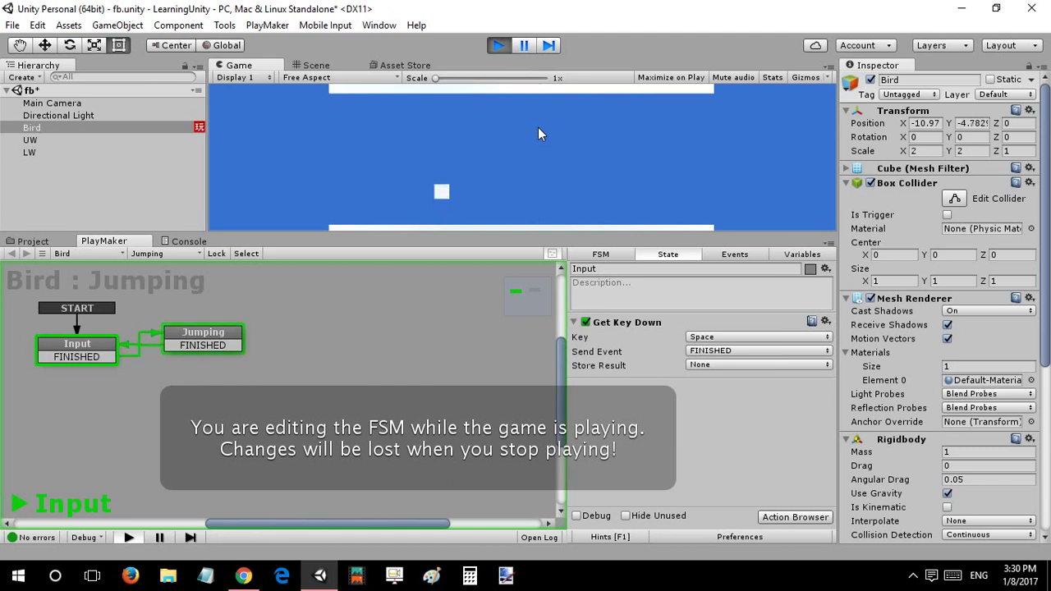
key(space)
key(space)
key(space)
key(space)
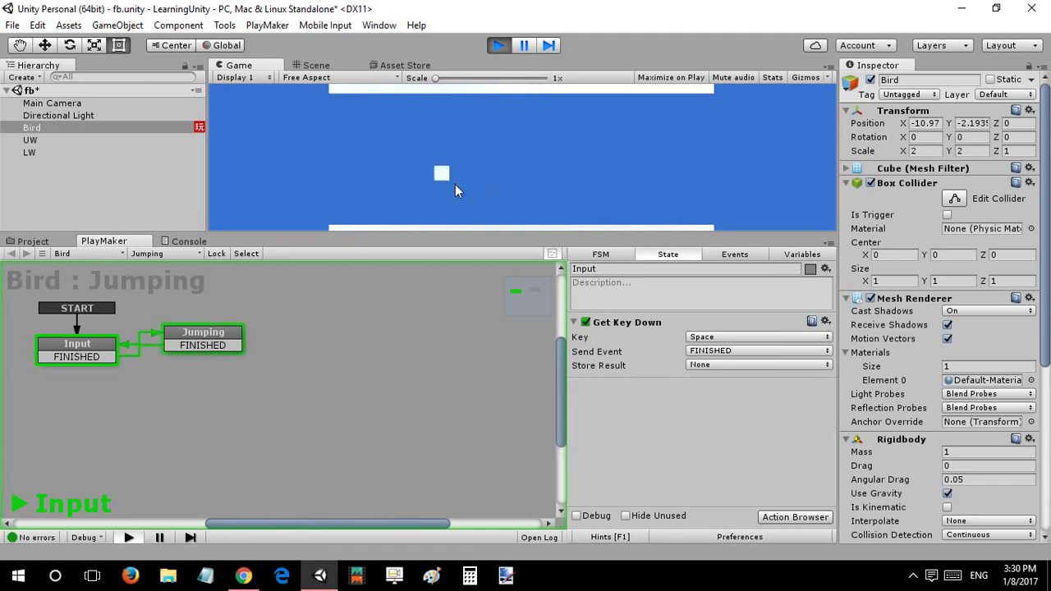
key(space)
key(space)
key(space)
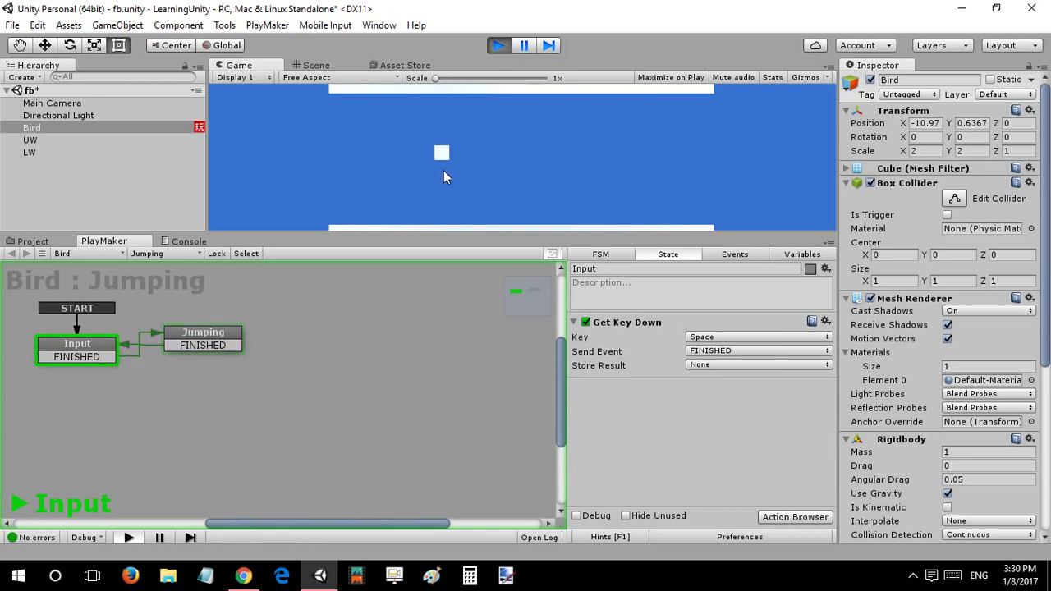
key(space)
key(space)
key(space)
key(space)
click(523, 45)
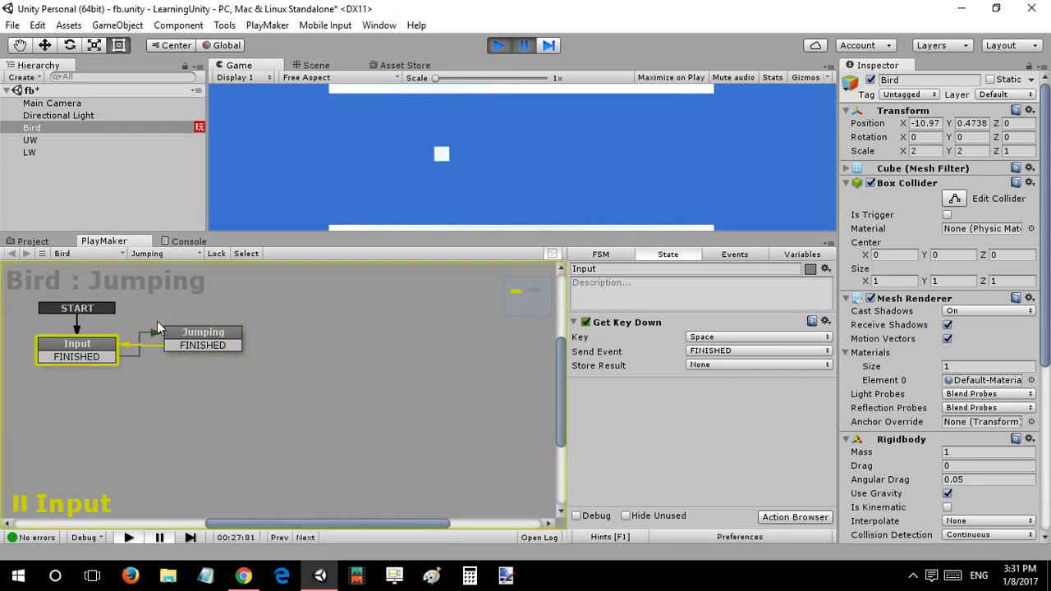
Stop the game, enable the Jumping state's Set Velocity action again, and set its Add Force Y value to 300.
click(198, 347)
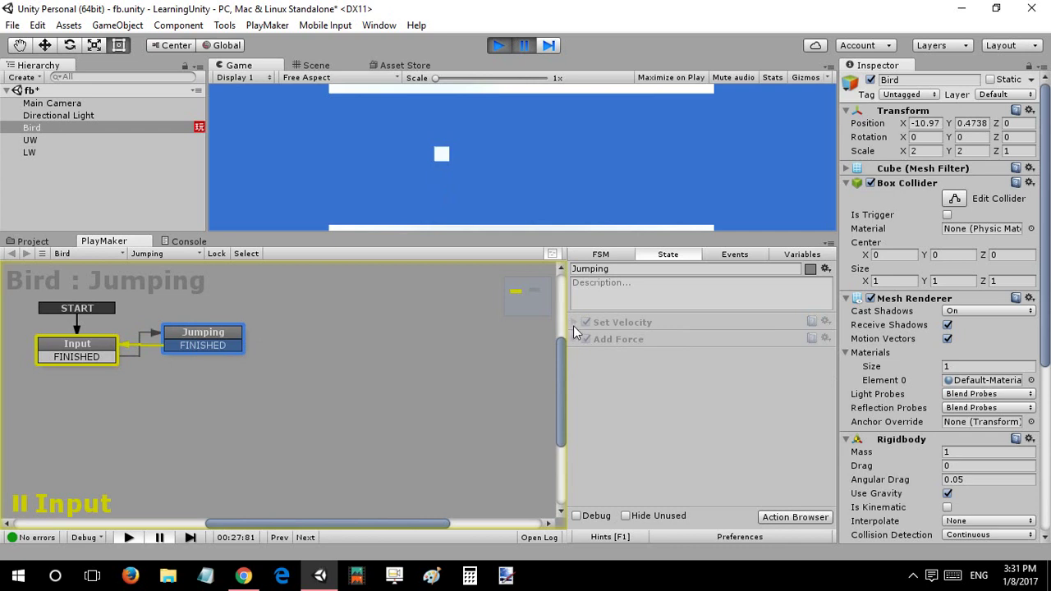
click(498, 46)
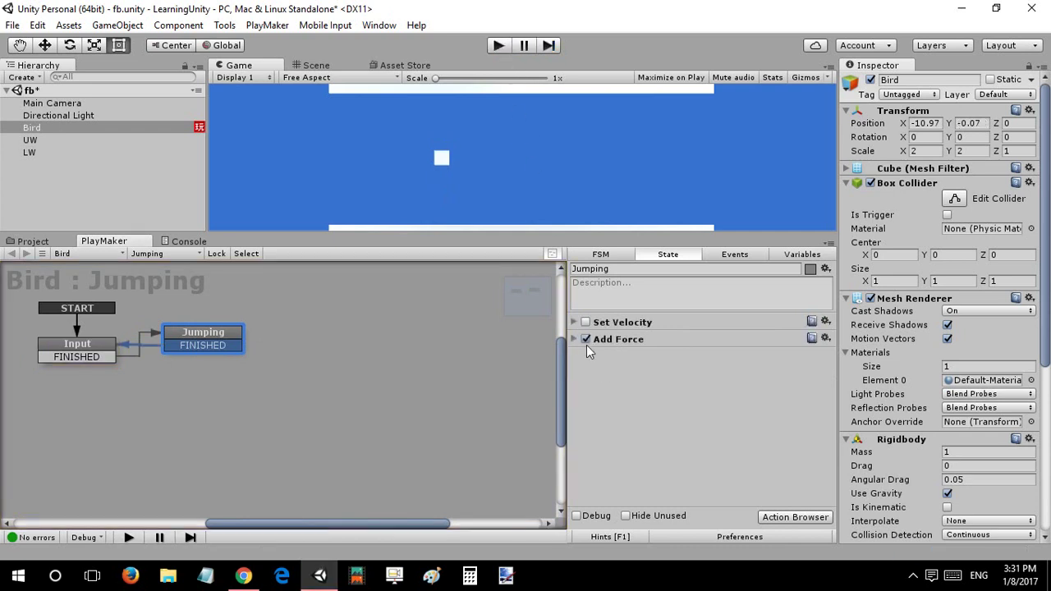
click(585, 339)
click(707, 409)
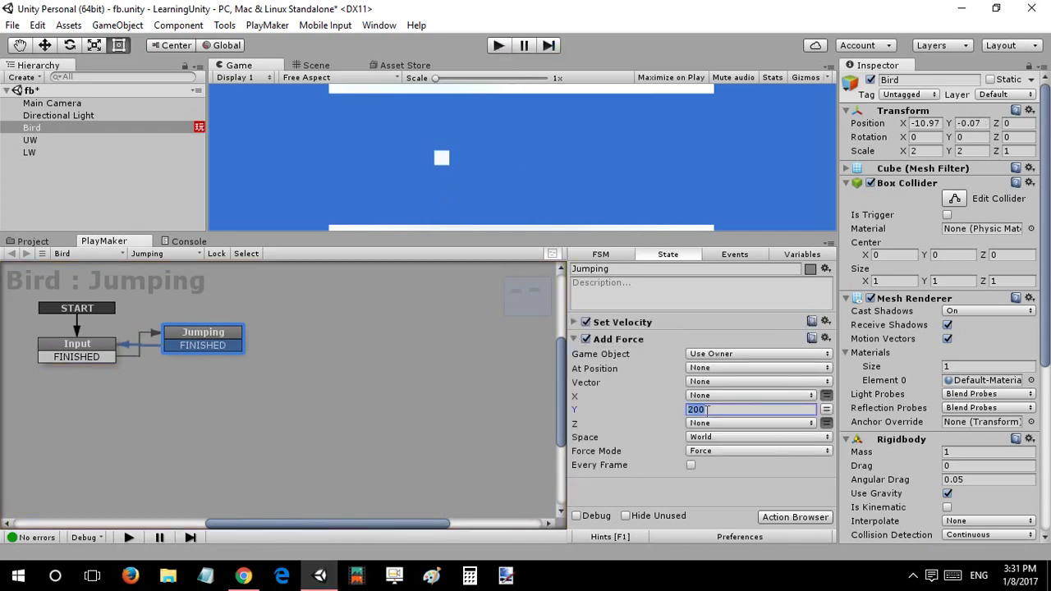
text(3)
Play the scene, make the Bird jump repeatedly to test the stronger force, and stop the game.
click(491, 50)
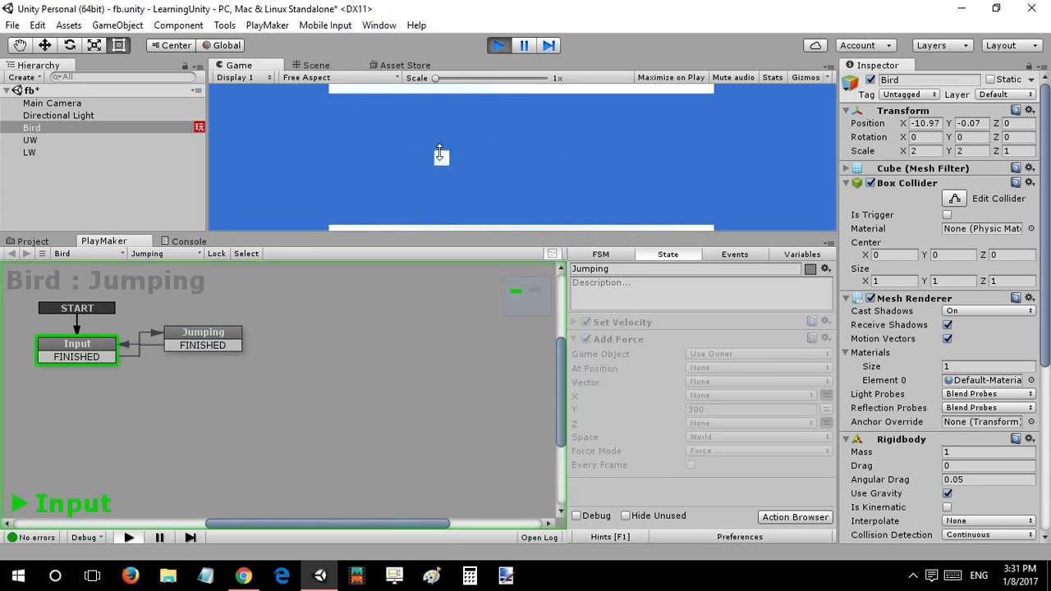
key(space)
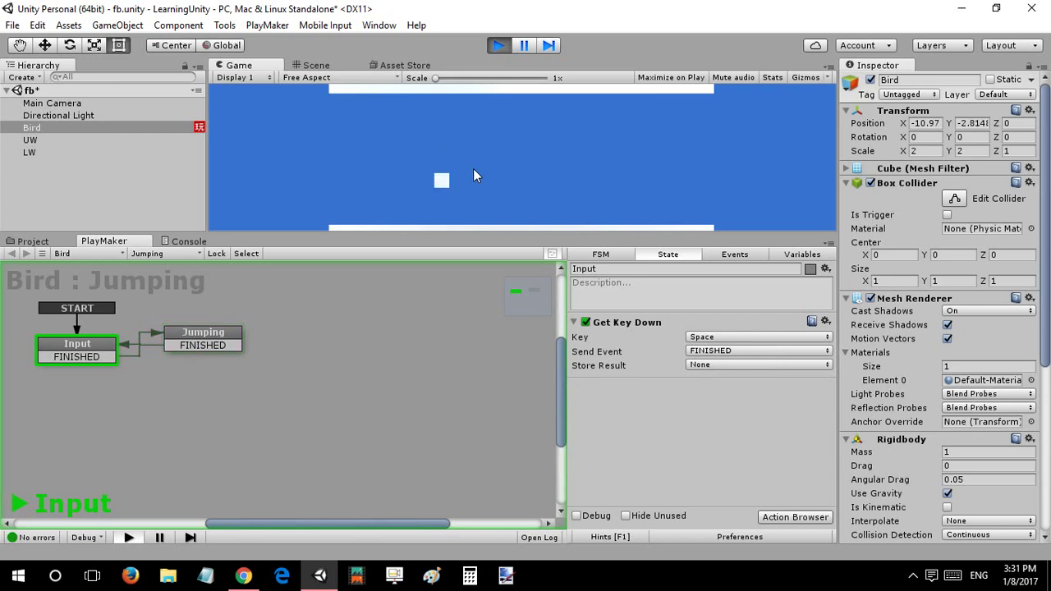
key(space)
key(space)
key(space)
key(space)
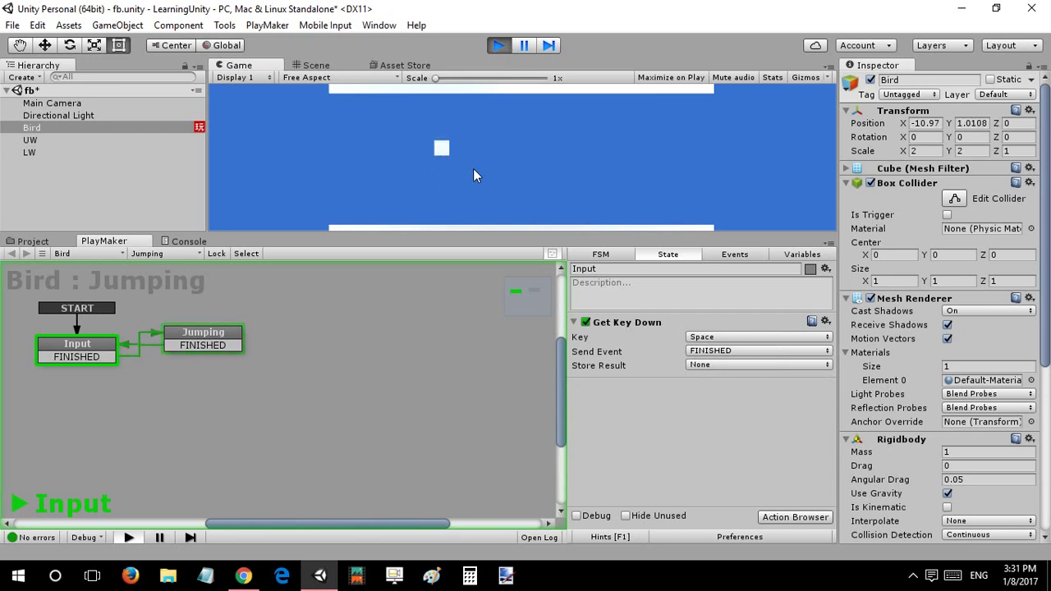
key(space)
key(space)
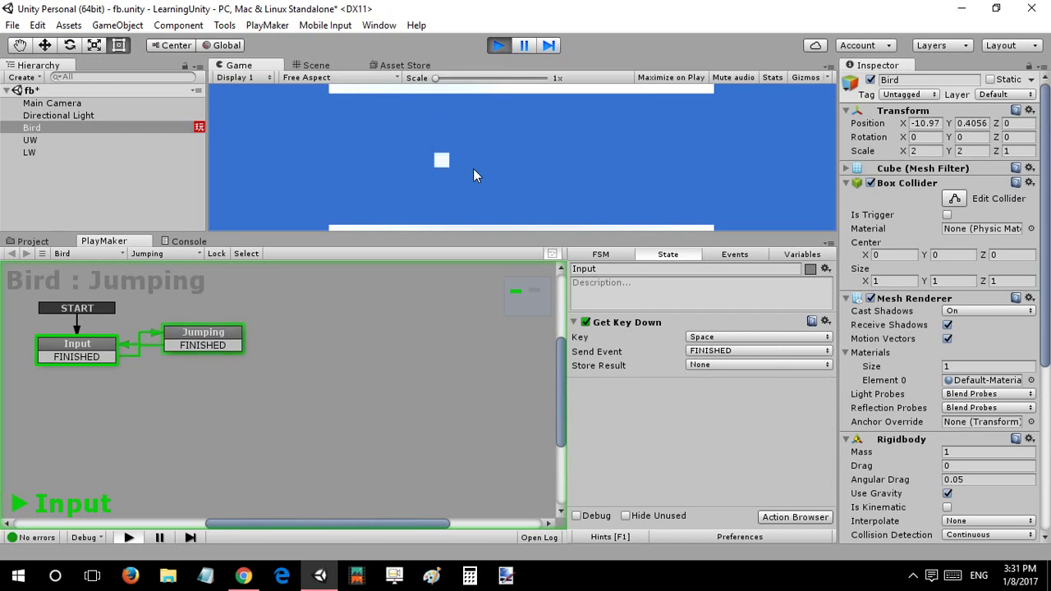
key(space)
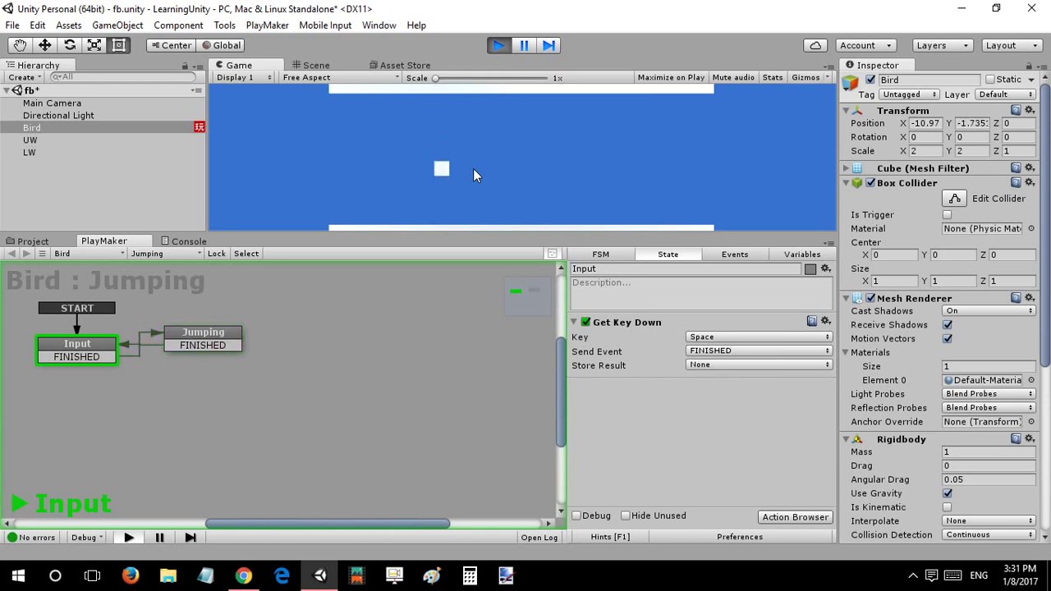
key(space)
key(space)
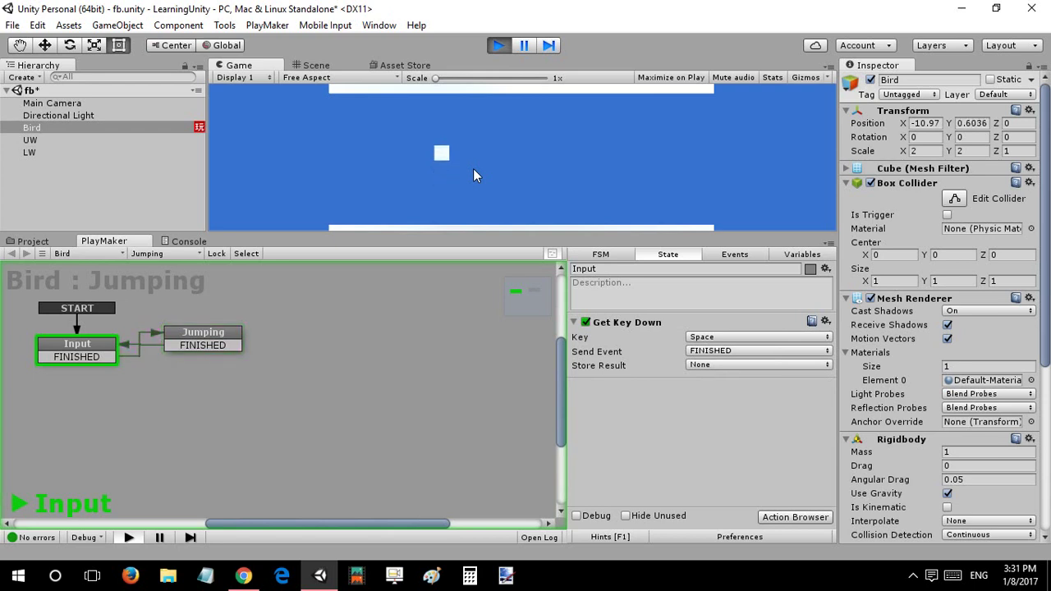
key(space)
key(space)
key(space)
key(space)
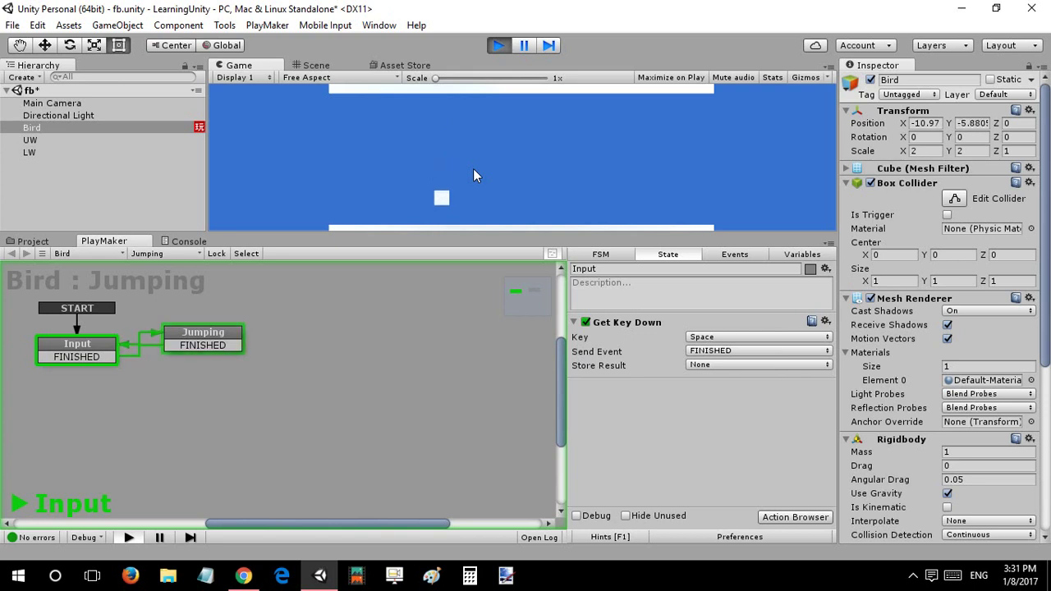
key(space)
key(space)
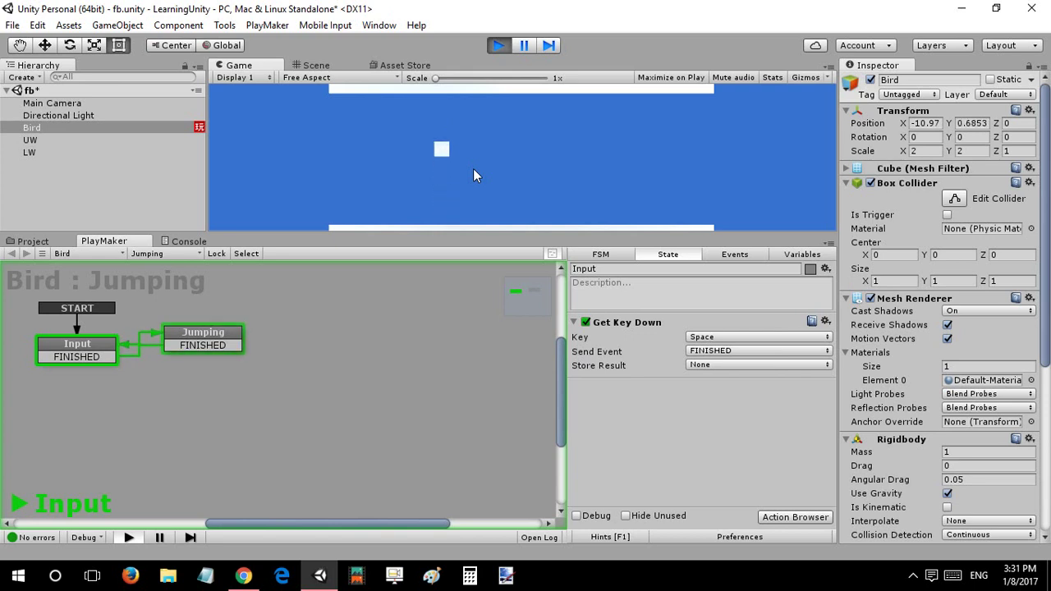
key(space)
key(space)
click(499, 45)
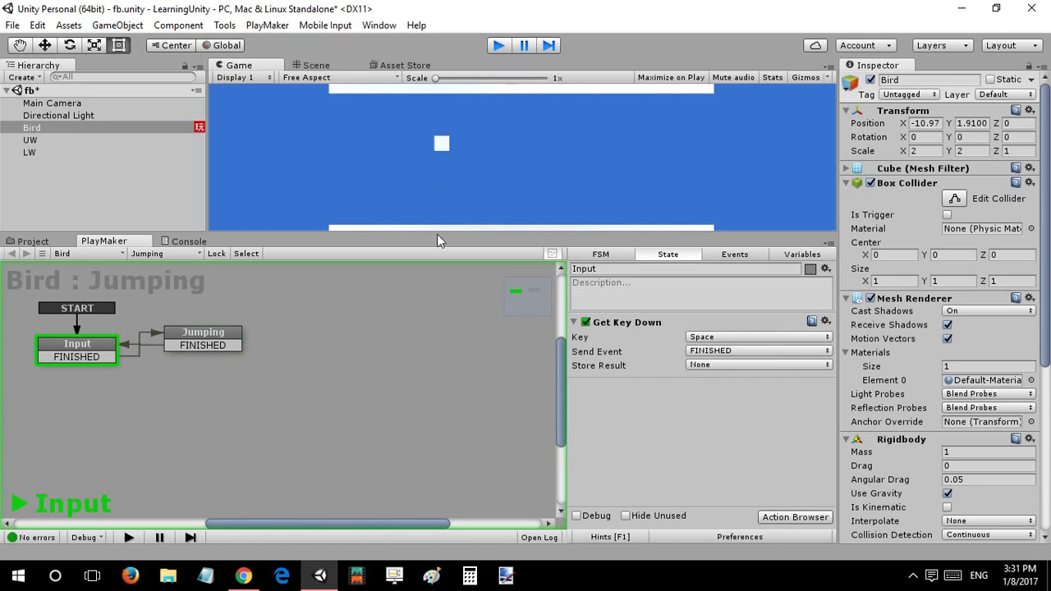
Enlarge the game viewing area and switch to the Scene view around the walls' right ends.
drag(221, 235, 199, 364)
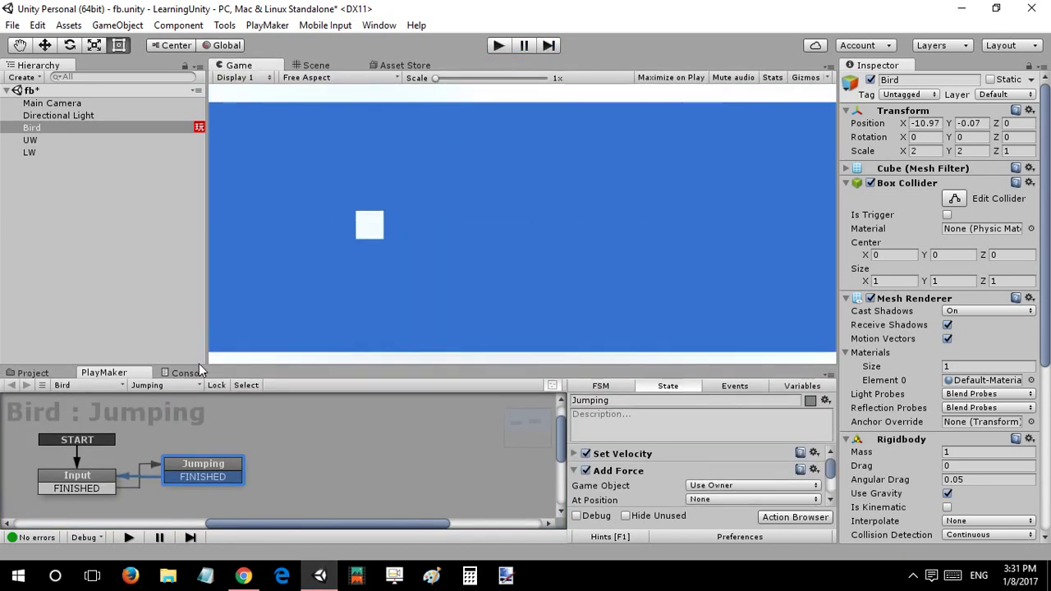
click(312, 67)
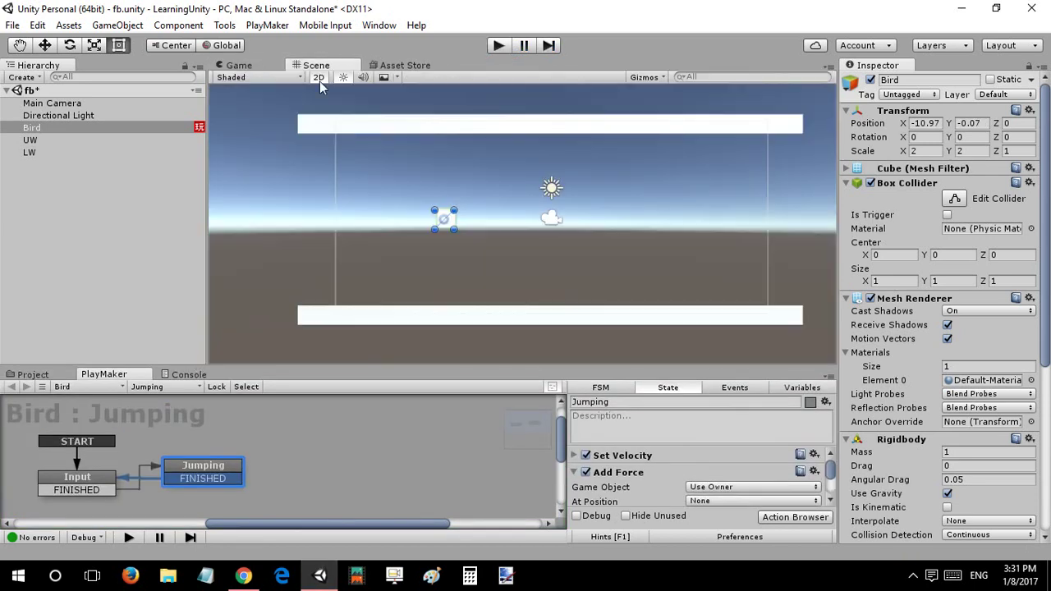
mouse_move(566, 229)
middle_down()
mouse_move(495, 214)
mouse_move(389, 218)
middle_up()
middle_drag(465, 219, 379, 226)
click(102, 273)
right_click(56, 184)
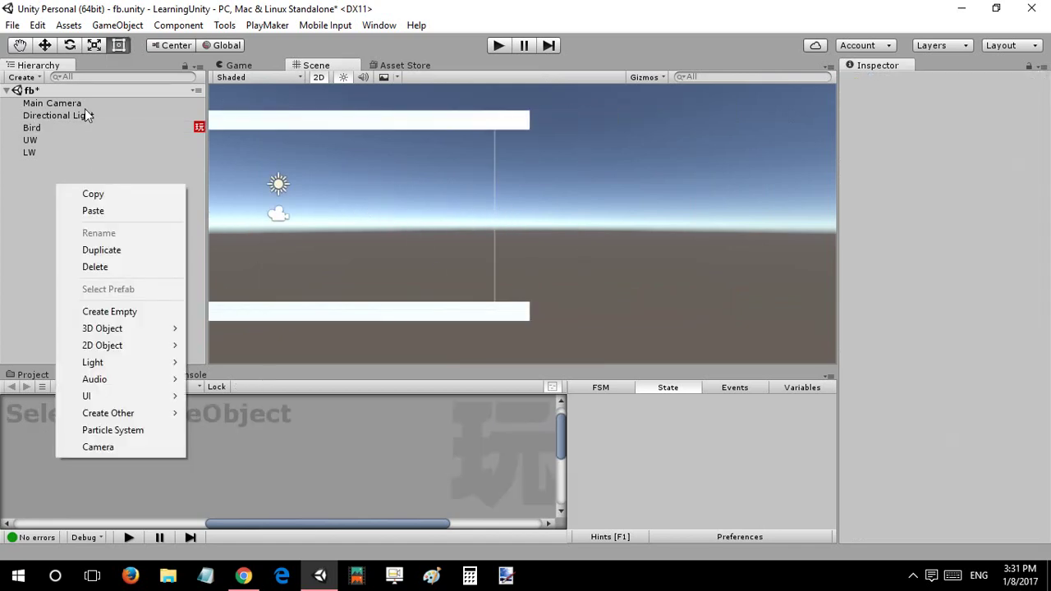
click(88, 103)
right_click(89, 103)
click(57, 237)
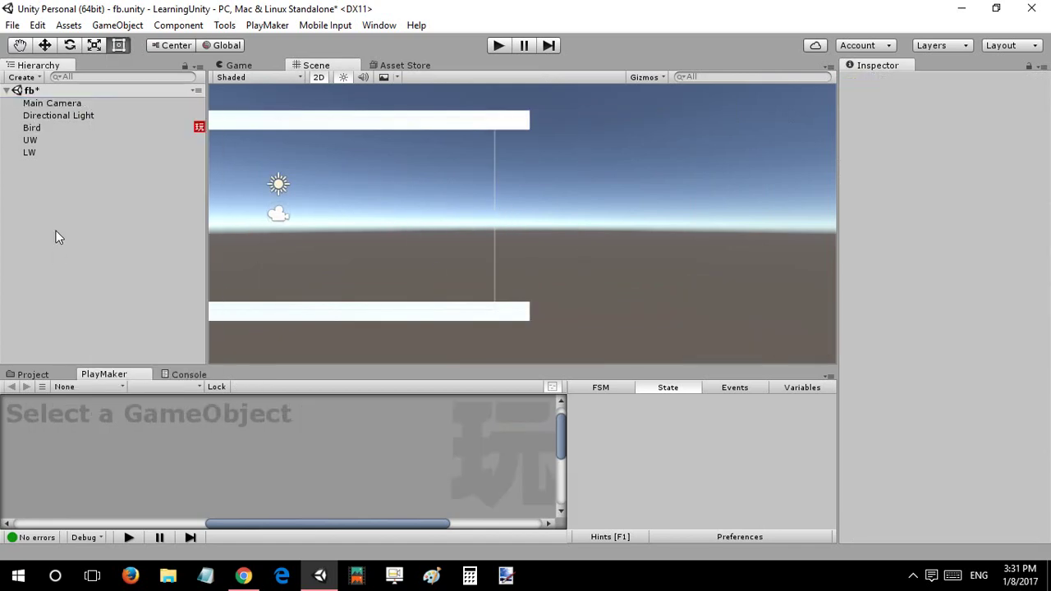
Duplicate the upper wall UW and reshape the copy into a vertical pillar about 2.07 wide and 9.54 high.
middle_drag(466, 207, 409, 204)
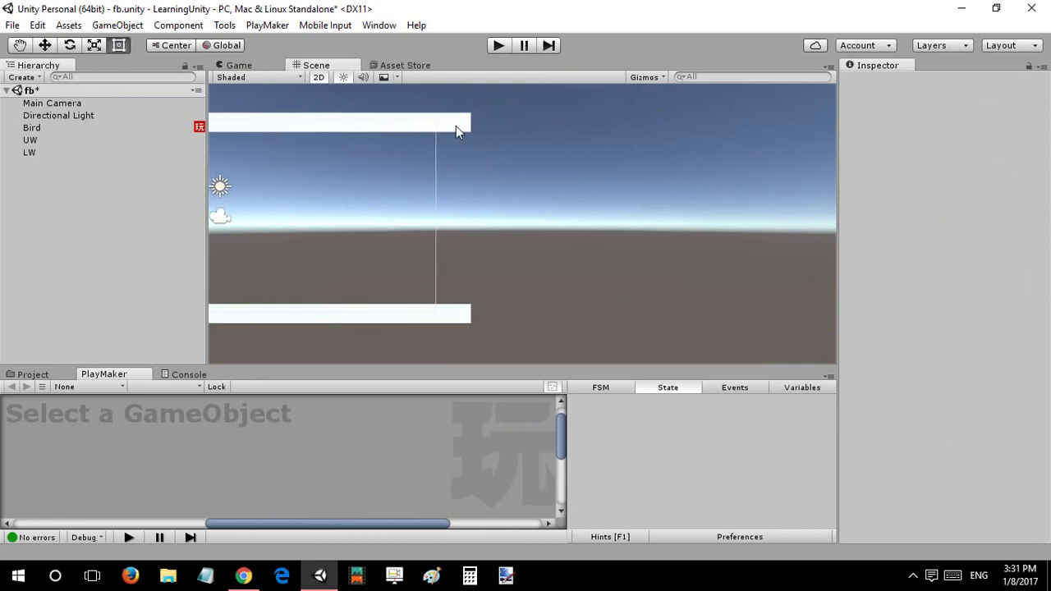
click(454, 128)
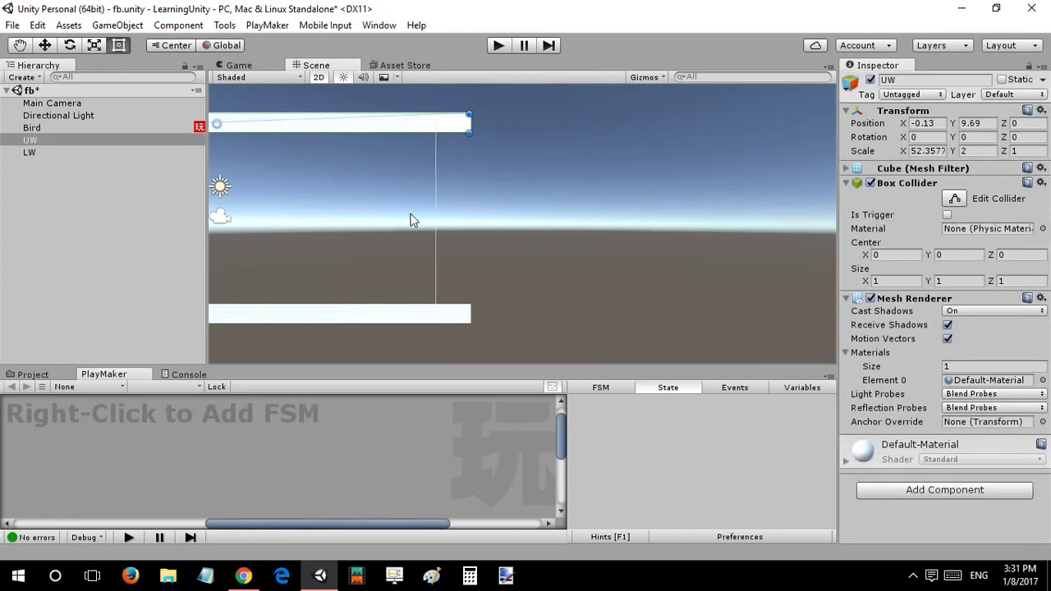
middle_drag(413, 220, 533, 240)
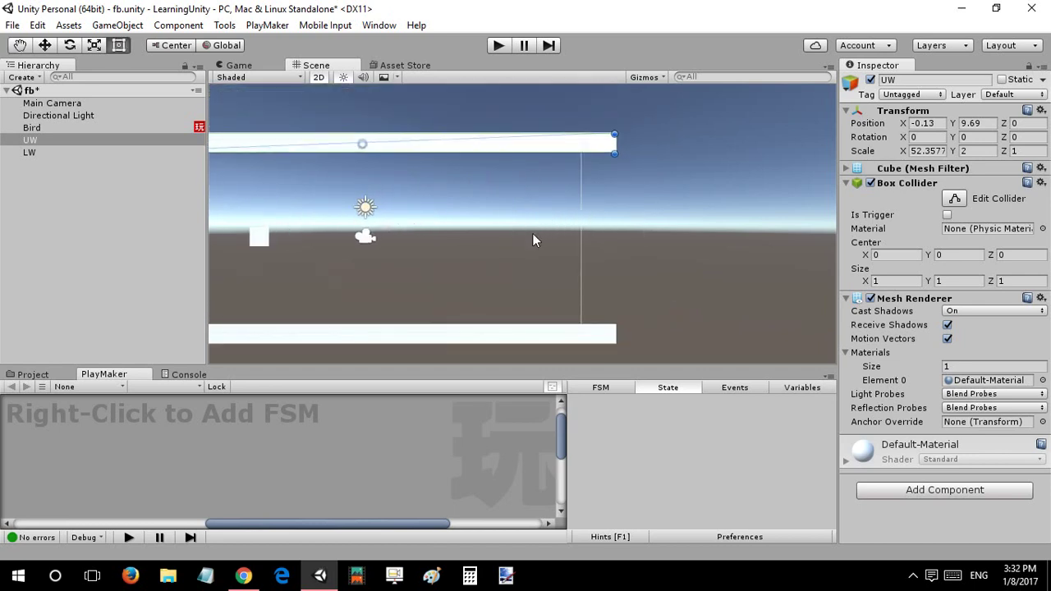
key(ctrl+d)
drag(443, 148, 647, 222)
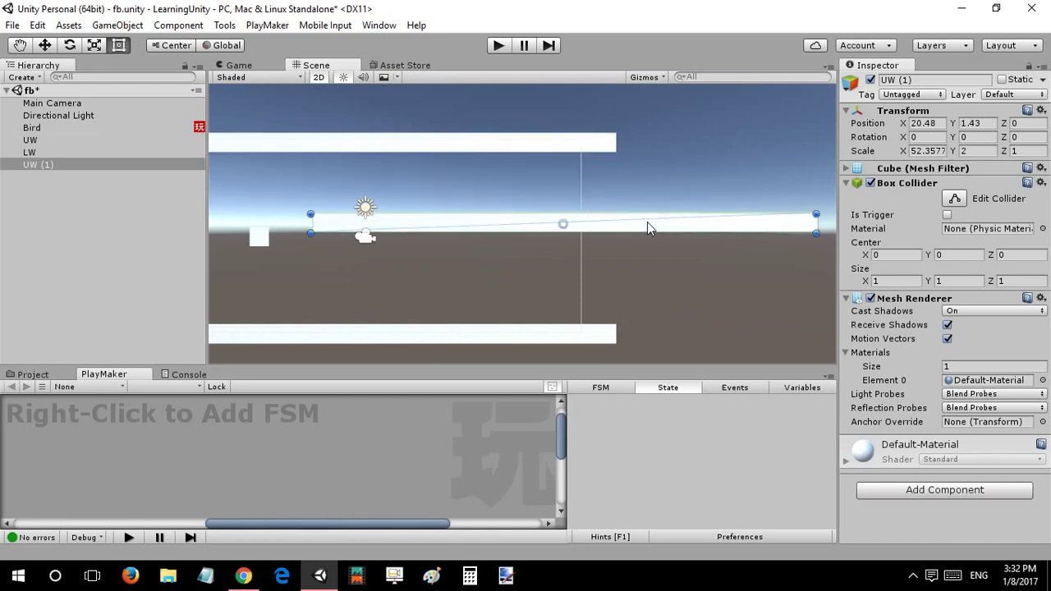
drag(307, 222, 807, 306)
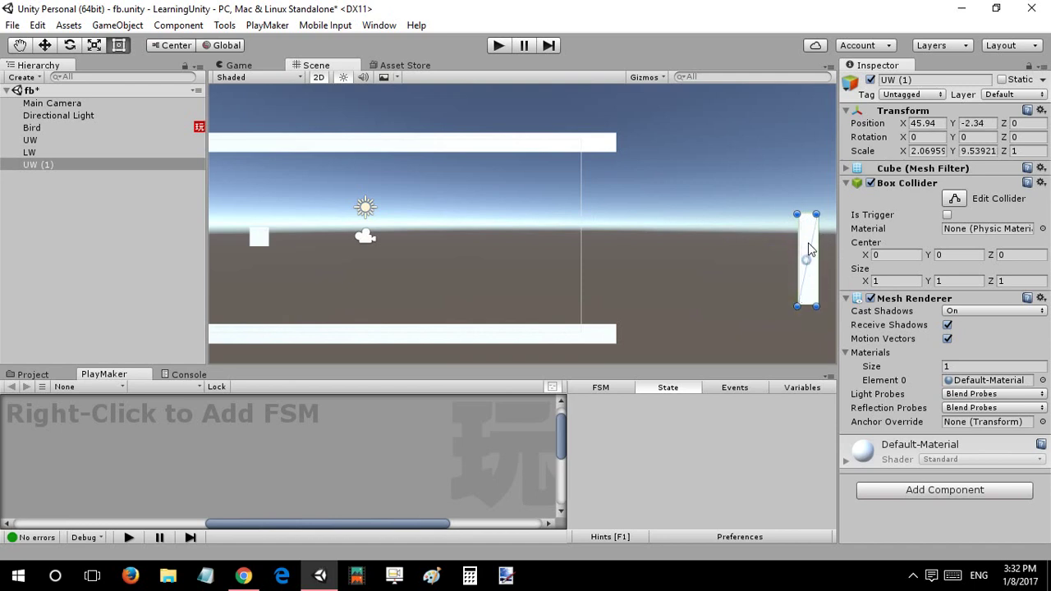
Place the pillar under the right end of the upper wall, at about X 24.85 and Y 3.92.
drag(808, 242, 493, 193)
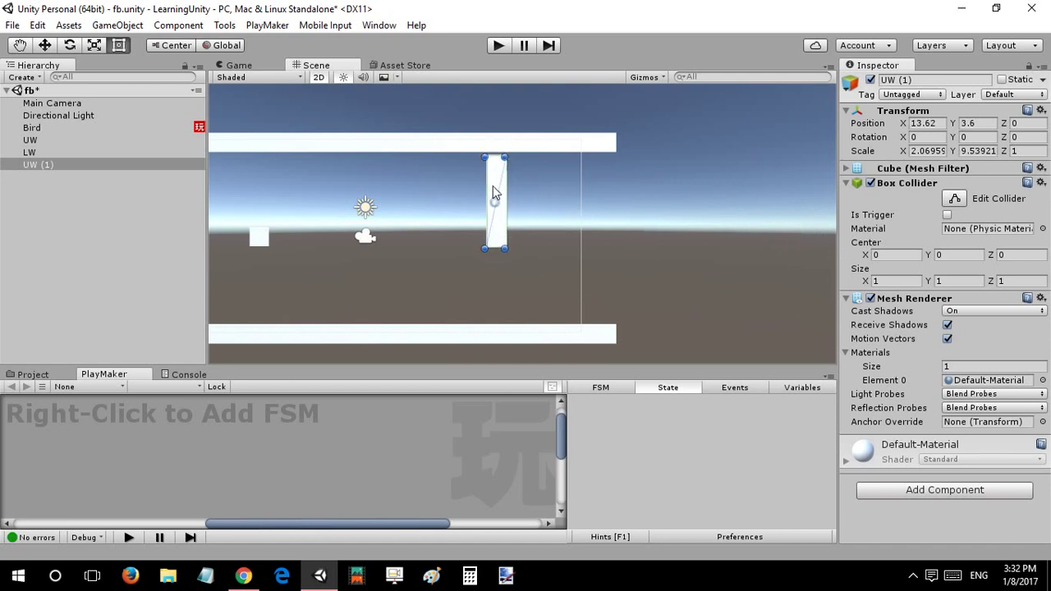
click(279, 65)
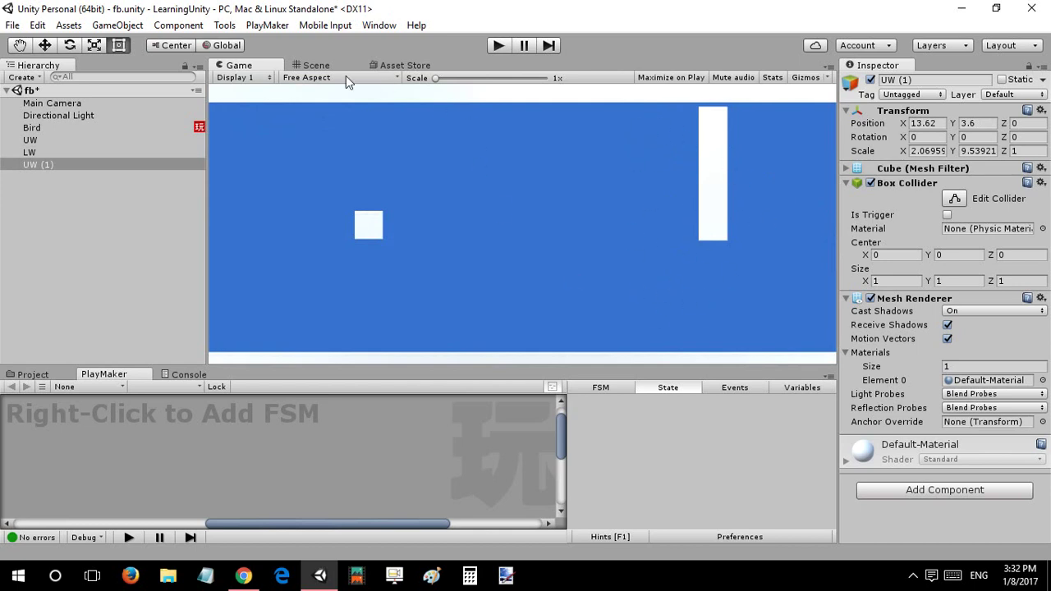
key(ctrl+1)
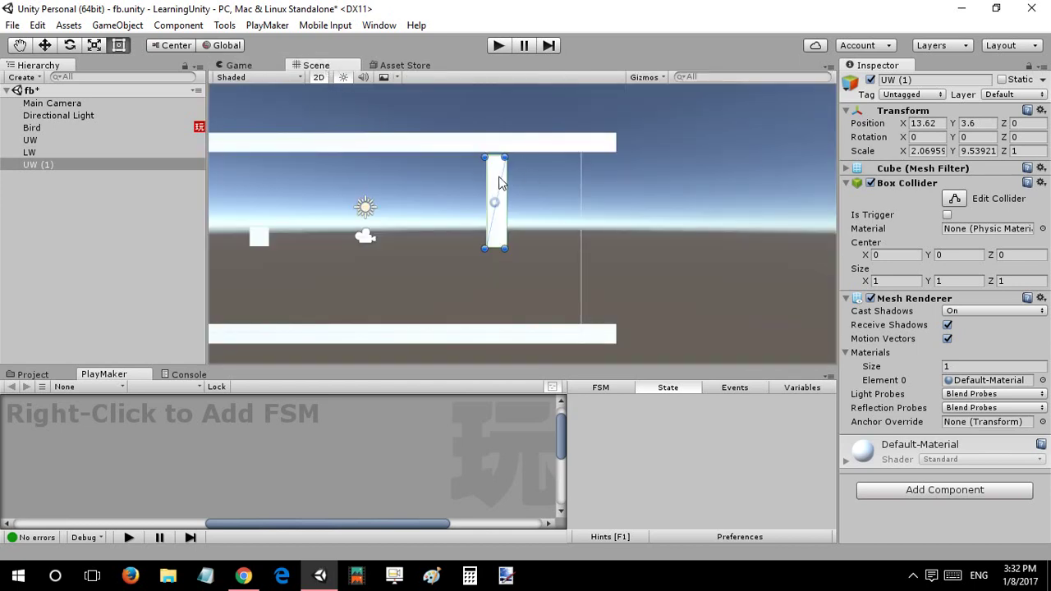
drag(499, 182, 513, 151)
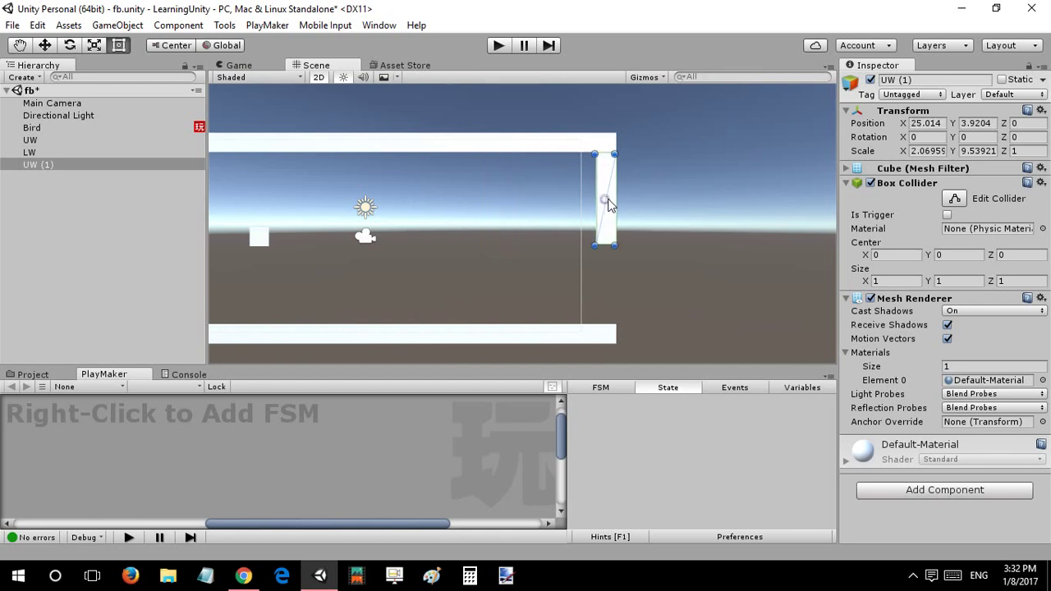
drag(904, 124, 612, 226)
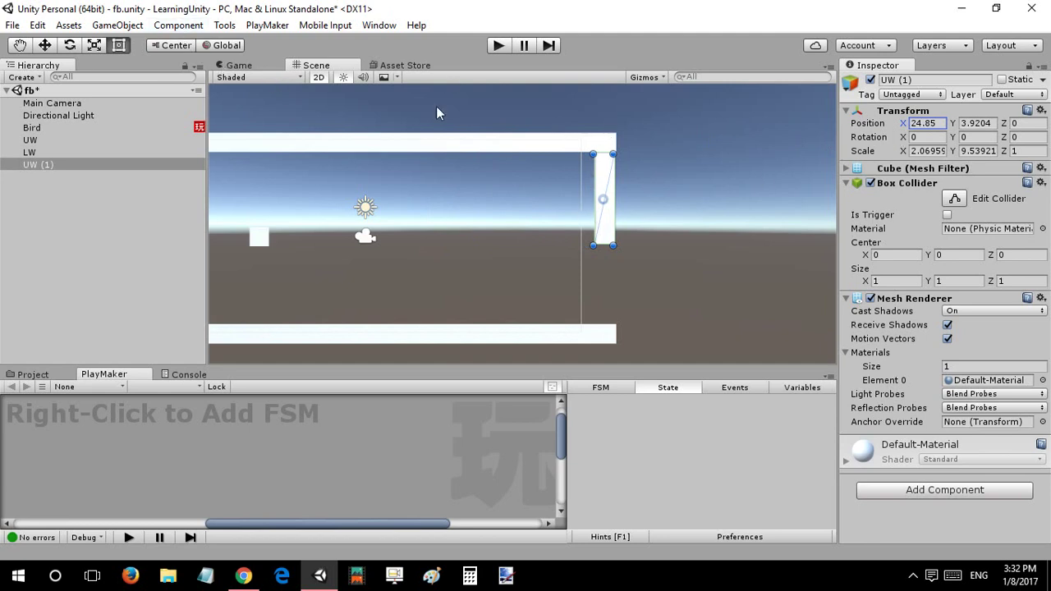
Resize the pillar to about 4.68 wide and 7.61 high.
click(590, 155)
drag(648, 190, 620, 191)
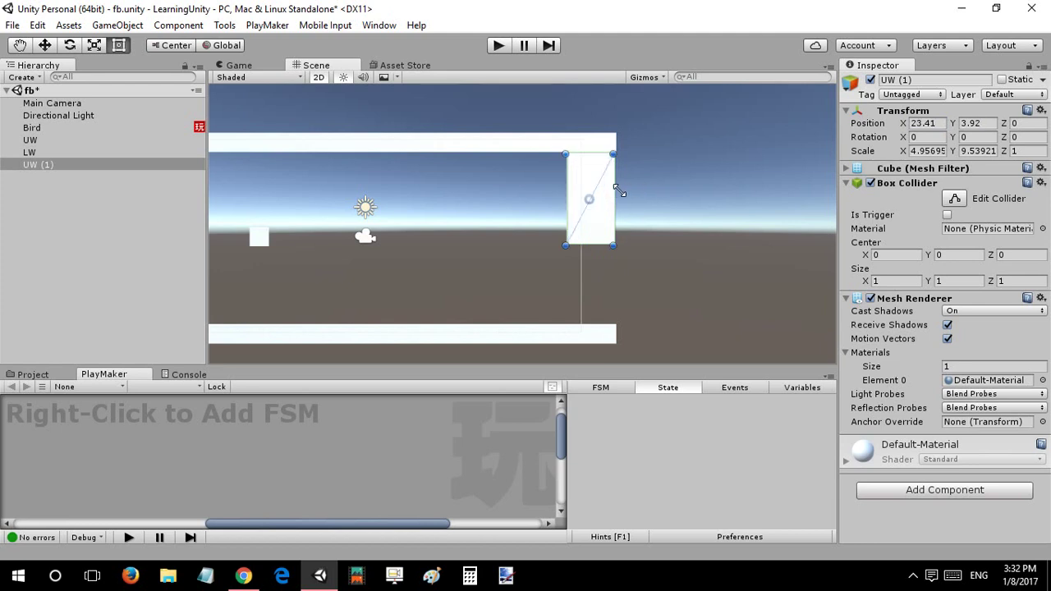
key(w)
mouse_move(566, 153)
mouse_down()
mouse_move(557, 171)
mouse_move(570, 171)
mouse_up()
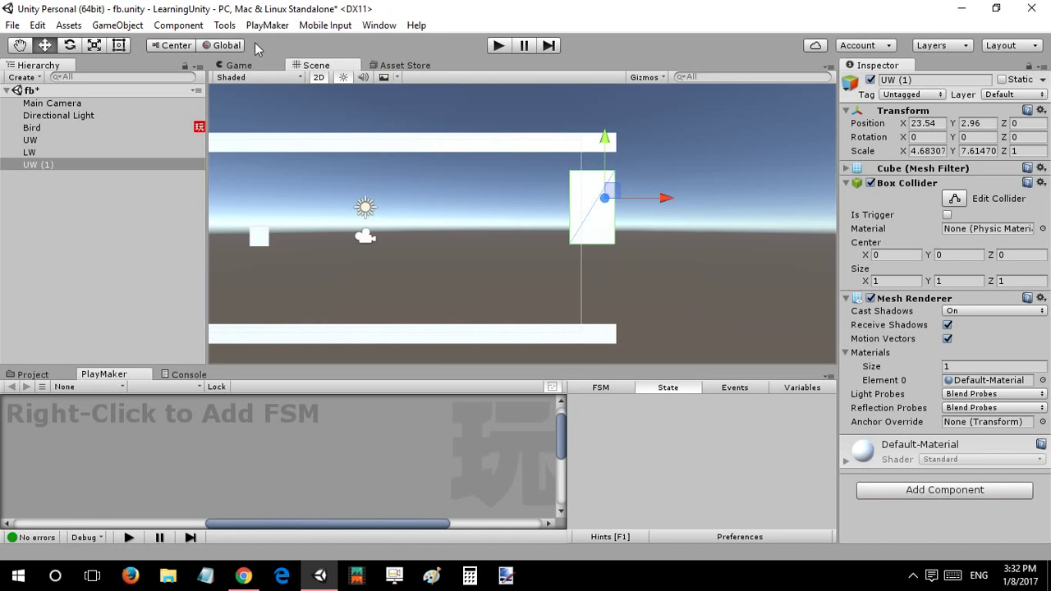
Snap the pillar's top corner to the upper wall's lower right corner and narrow it to about 2.22 wide.
key(q)
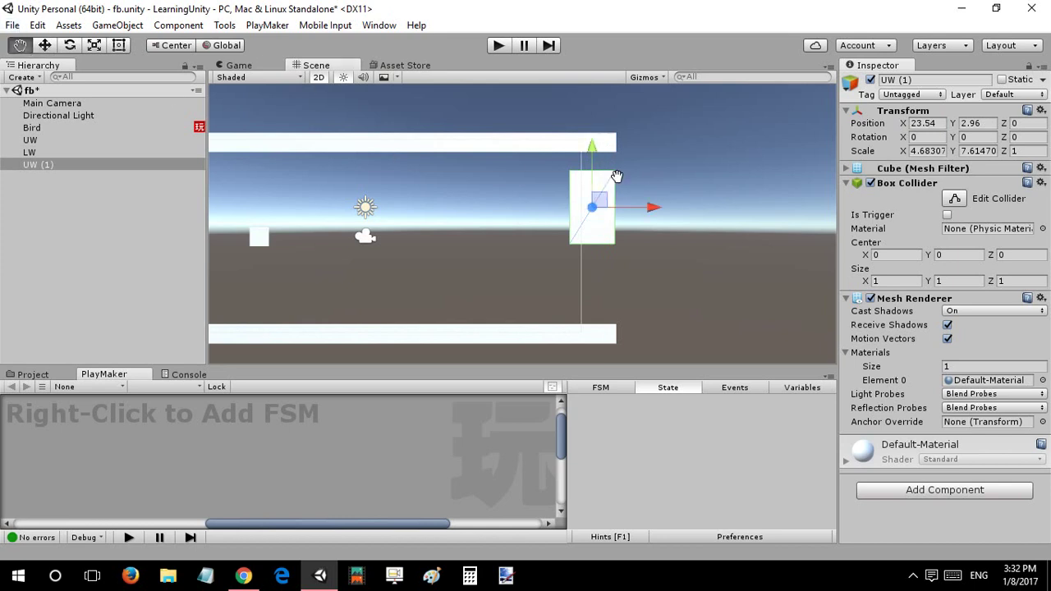
drag(616, 176, 602, 154)
click(607, 164)
click(597, 156)
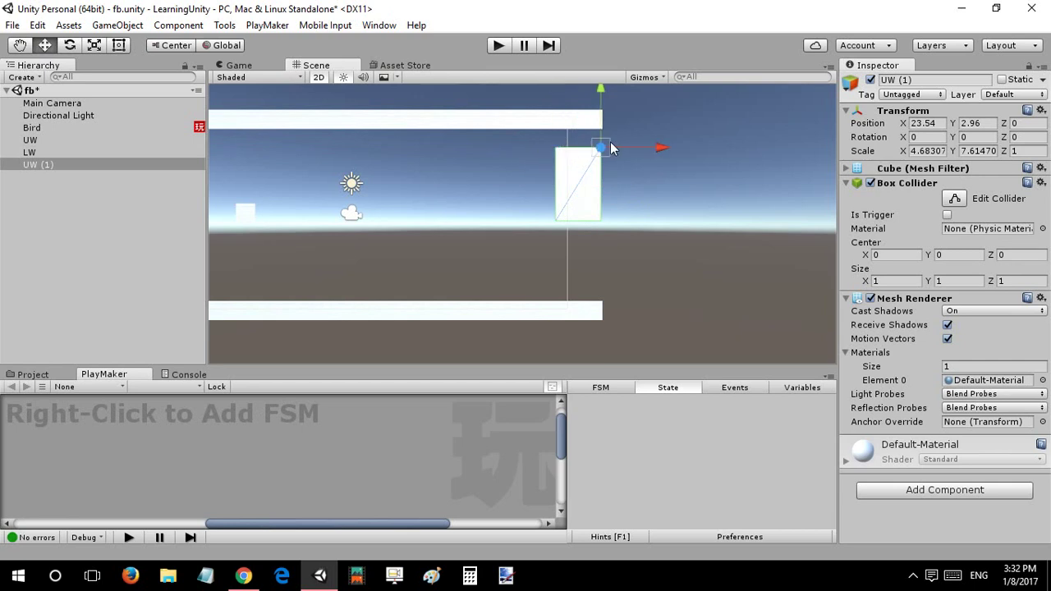
drag(611, 141, 601, 139)
key(r)
mouse_move(639, 170)
mouse_down()
mouse_move(610, 165)
mouse_move(641, 164)
mouse_up()
key(w)
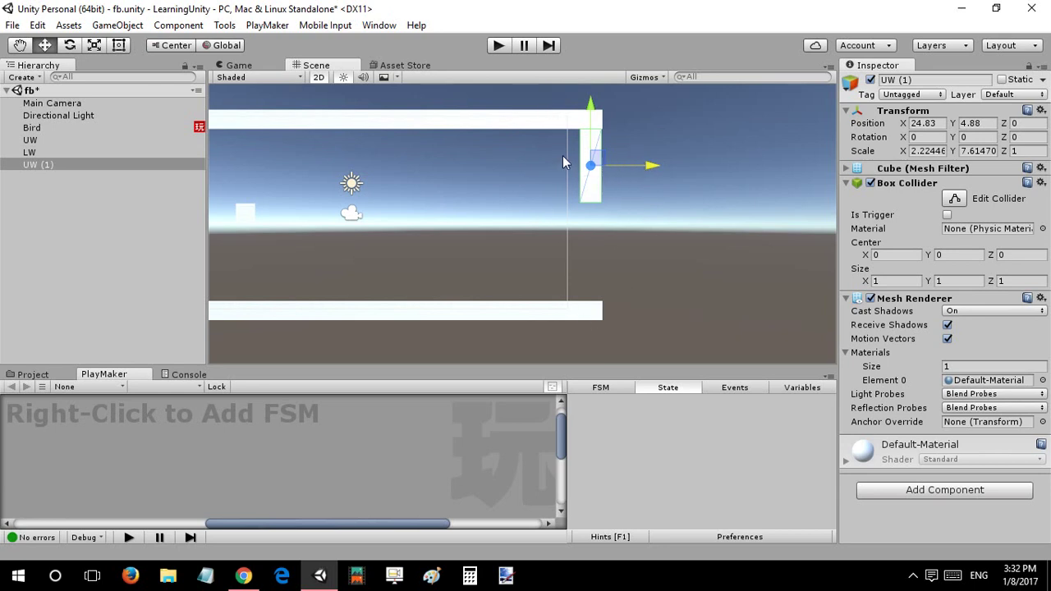
Duplicate pillar UW (1) and snap the copy onto the lower wall's right end at about X 24.94, Y -5.34.
click(153, 165)
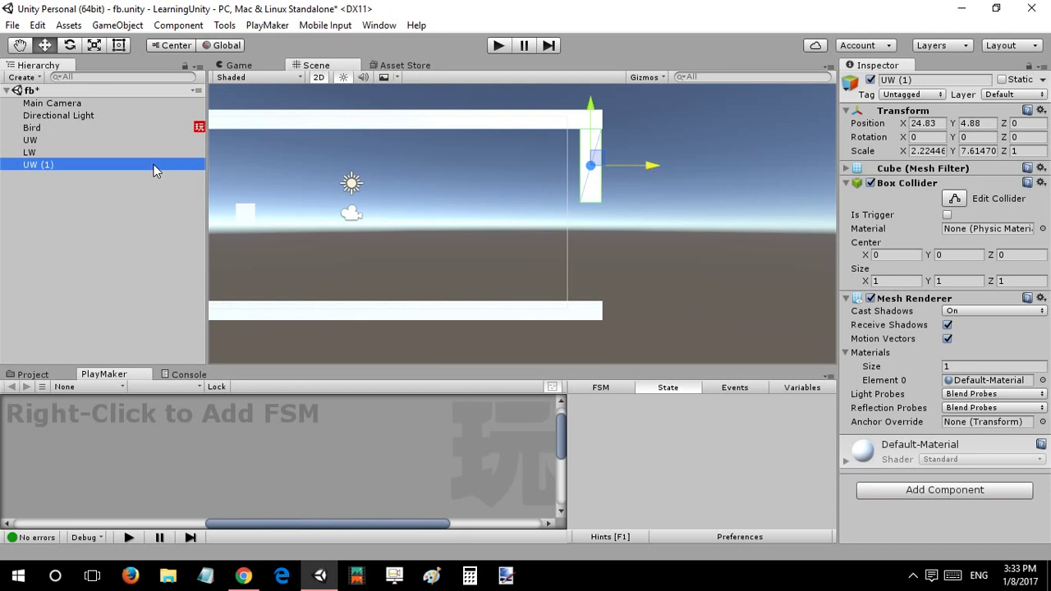
key(ctrl+d)
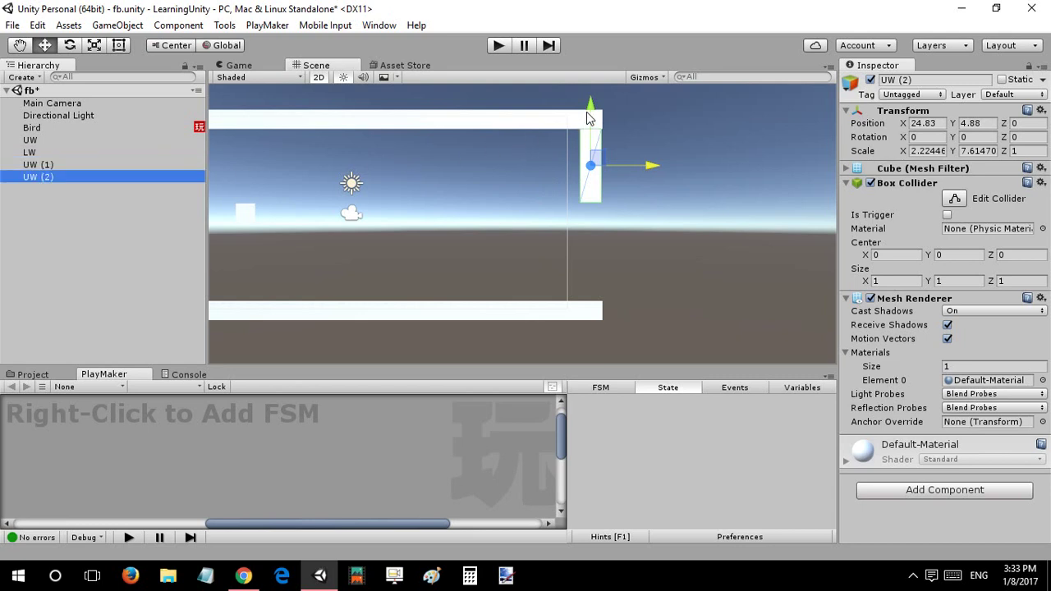
drag(588, 115, 572, 210)
key(v)
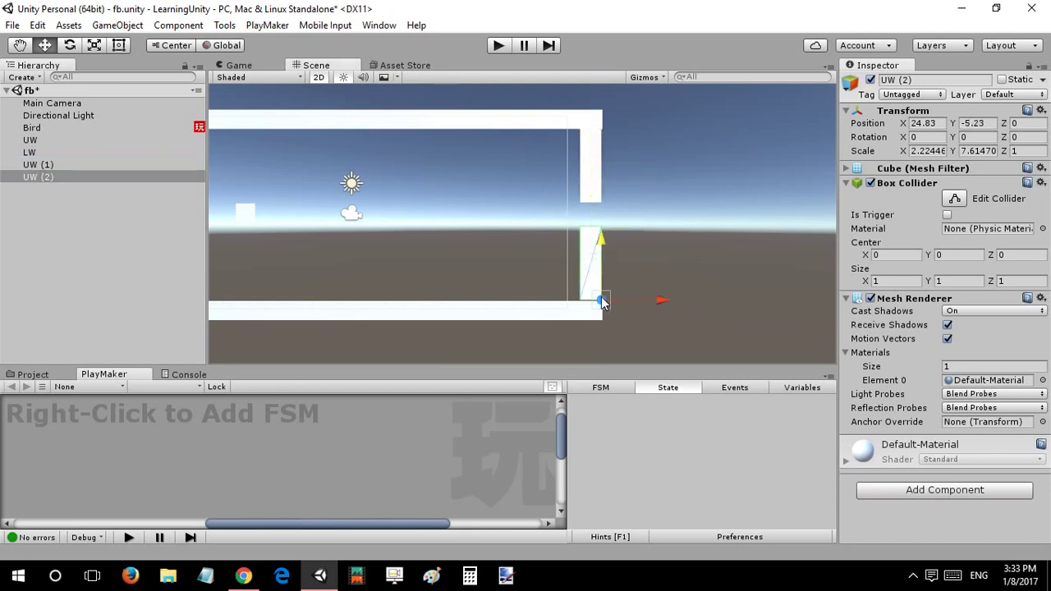
drag(601, 296, 604, 298)
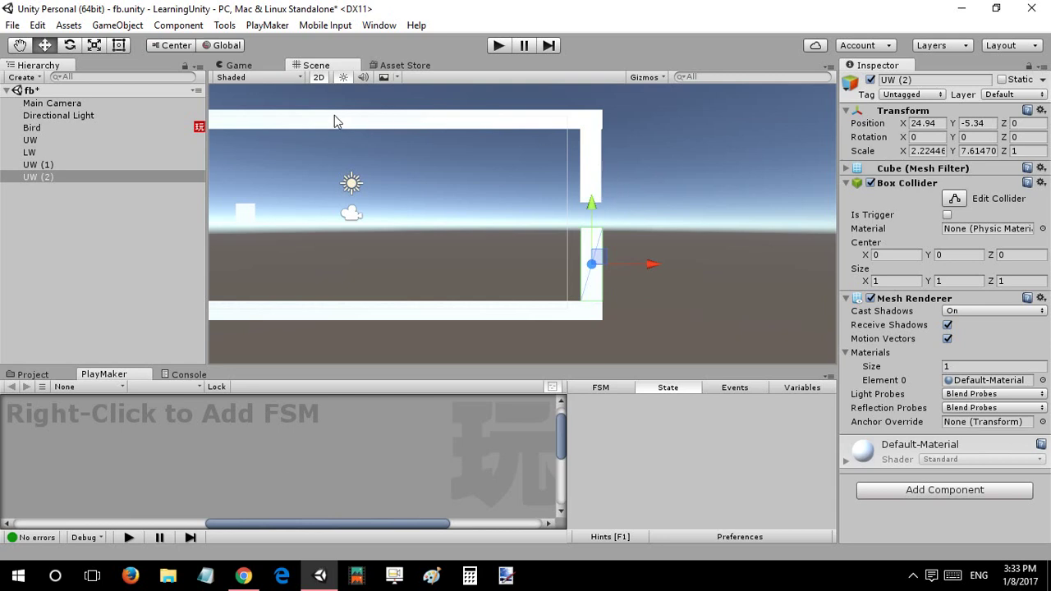
Align upper pillar UW (1) with the lower pillar by setting its X position to 24.94.
click(241, 67)
click(312, 68)
click(595, 162)
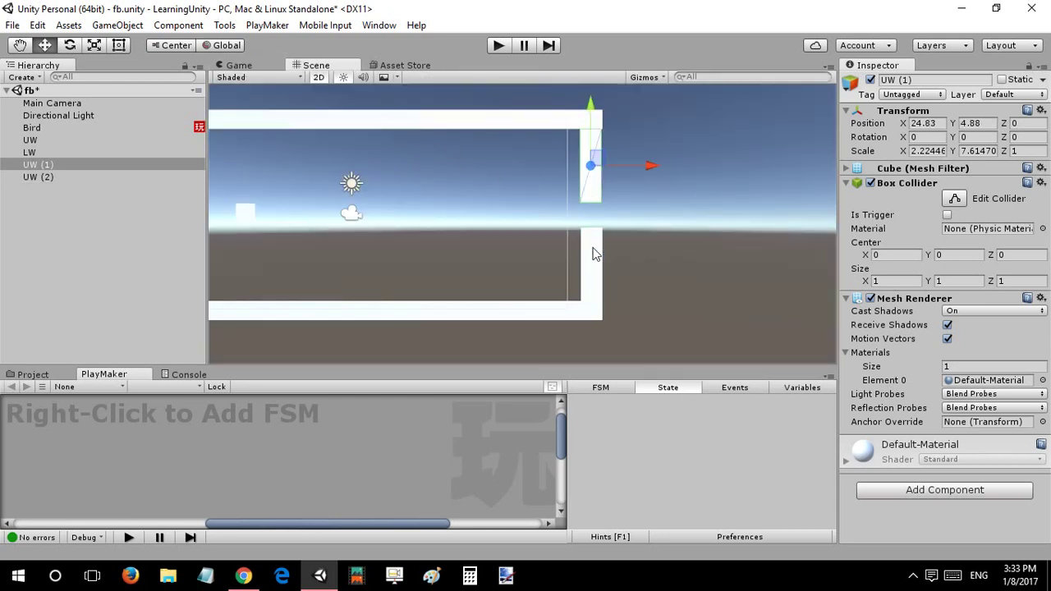
shift+click(593, 248)
click(593, 248)
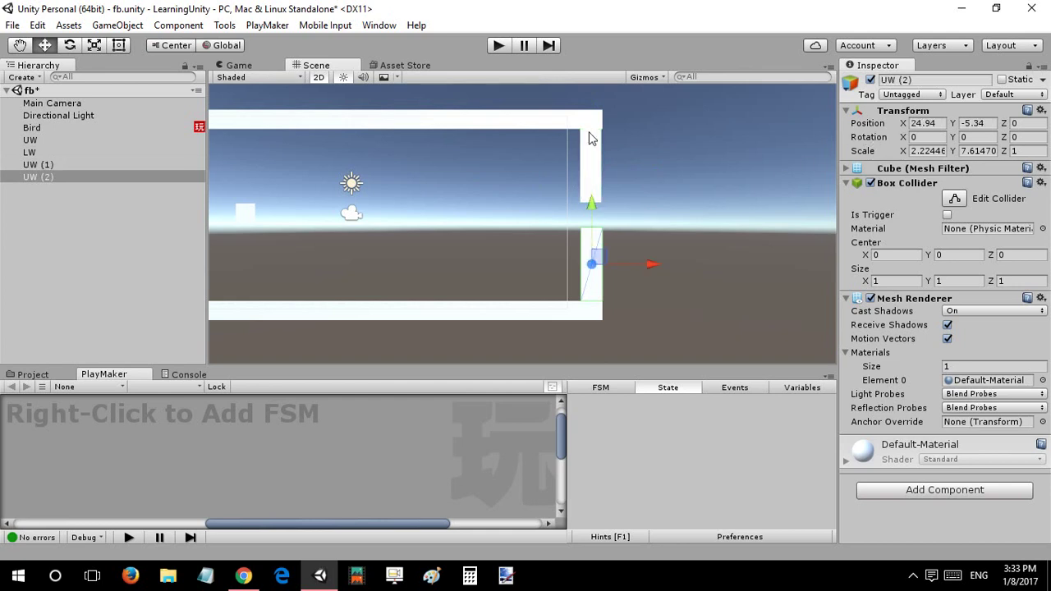
click(585, 157)
click(925, 124)
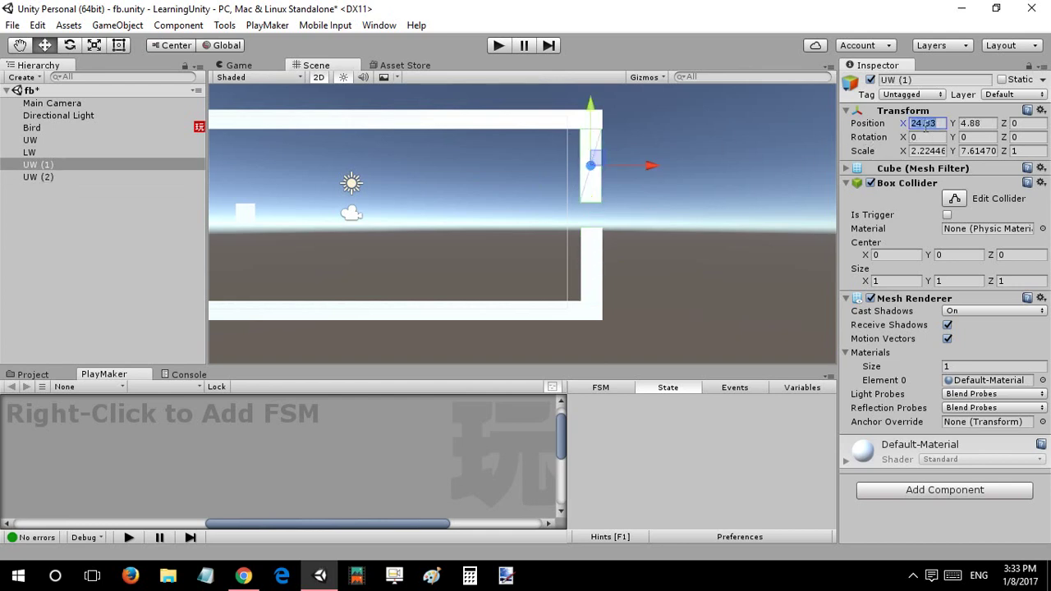
text(24.94)
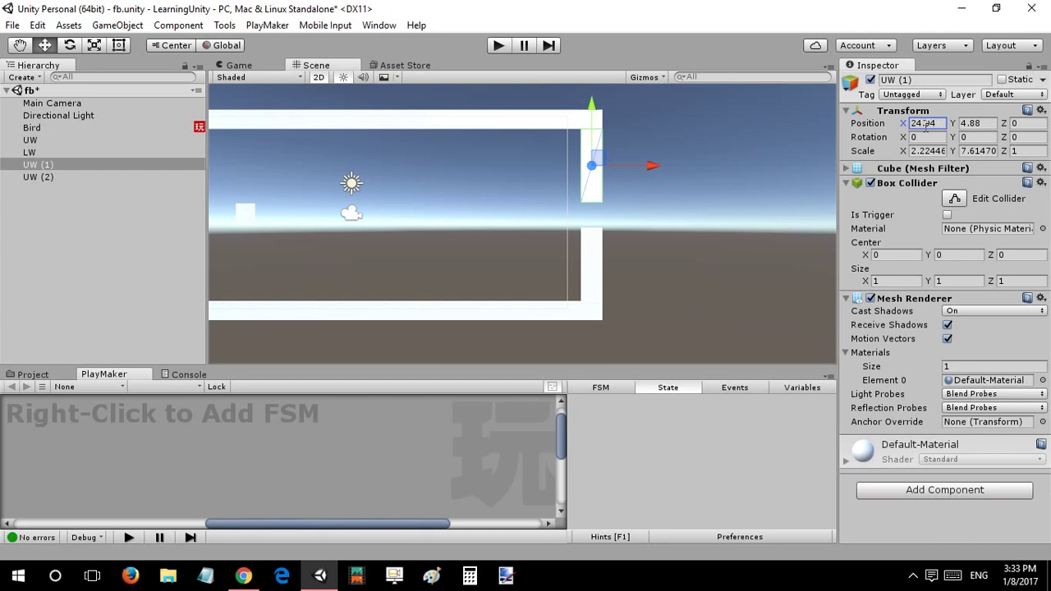
Move both pillars together to just beside the Bird, at about X -6.58, and check them in the Game view.
shift+click(596, 257)
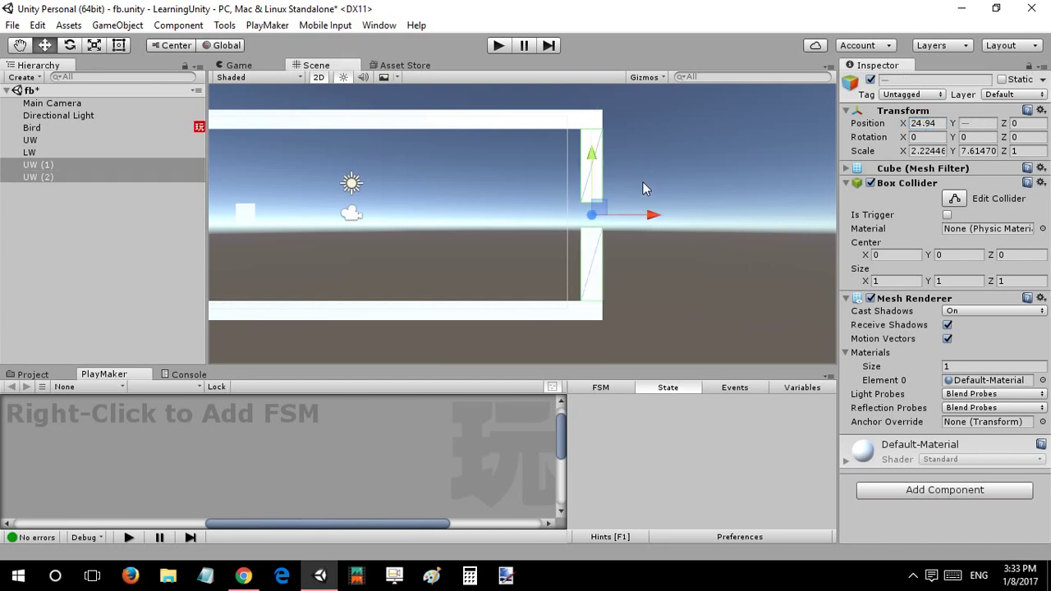
drag(655, 218, 350, 214)
click(239, 65)
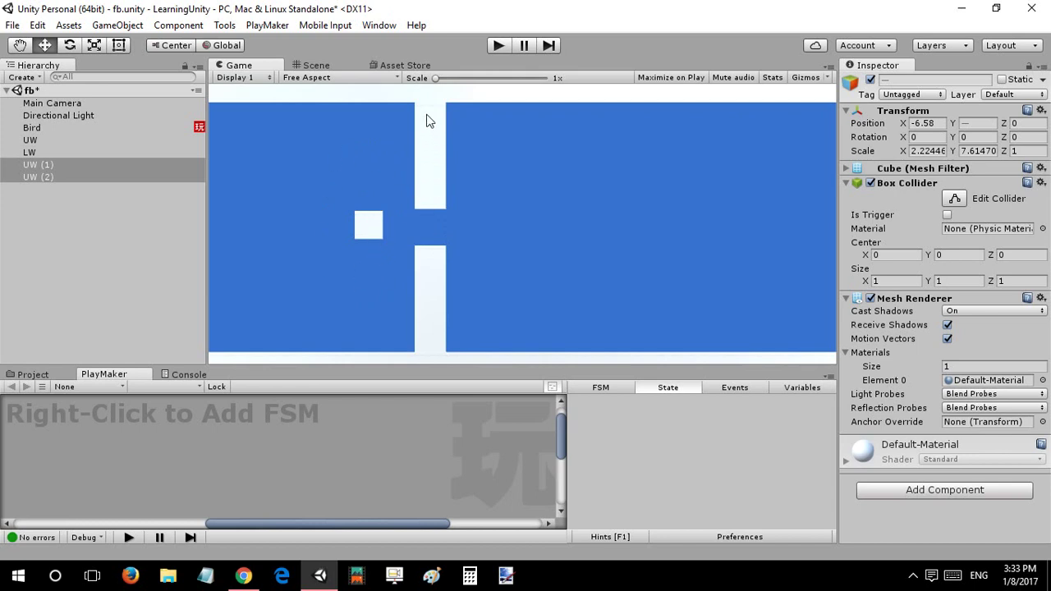
Shorten upper pillar UW (1) from its lower edge to about 6.57 high.
click(326, 66)
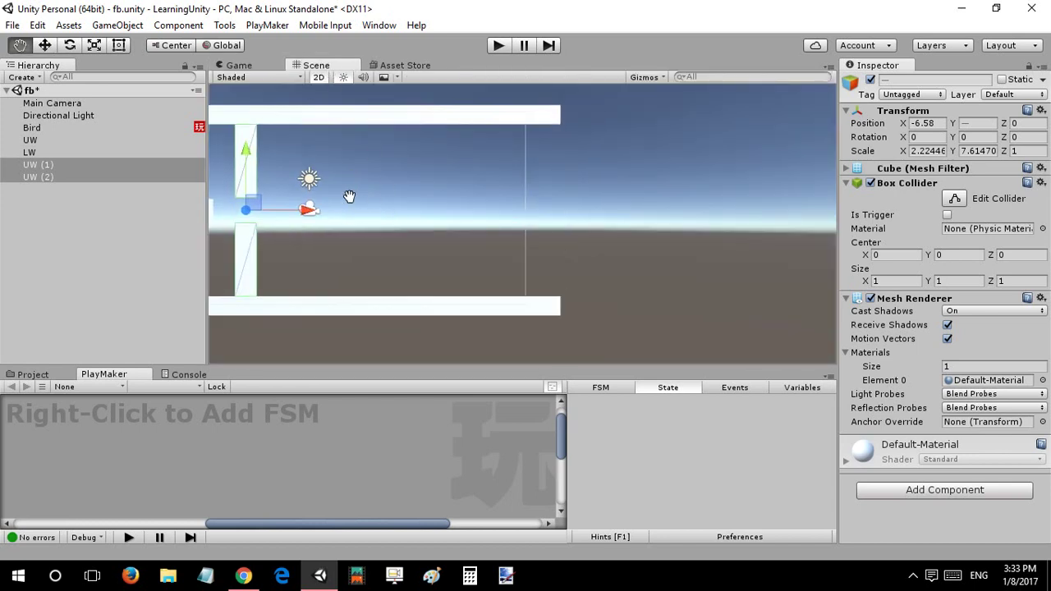
click(33, 165)
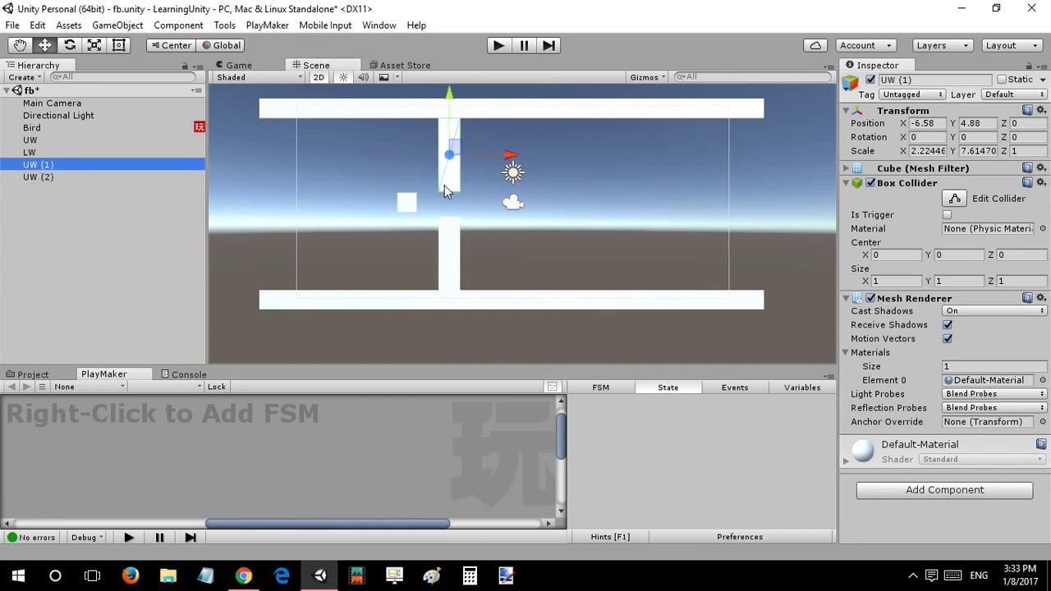
key(t)
drag(447, 194, 447, 183)
Playtest the scene in the Game view, making the Bird jump beside the pillar gap, and stop the game.
click(238, 65)
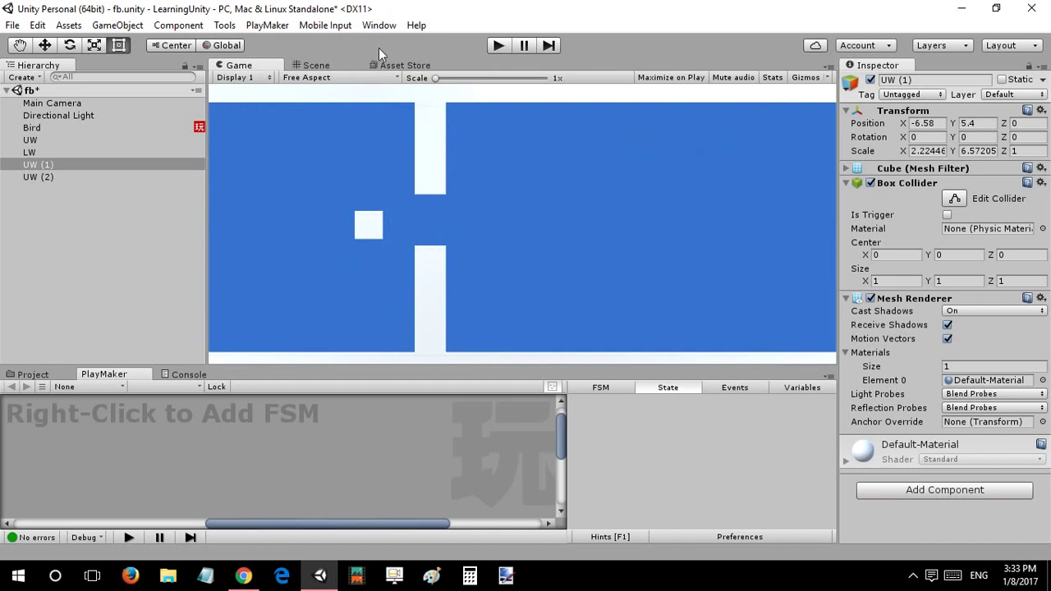
click(499, 45)
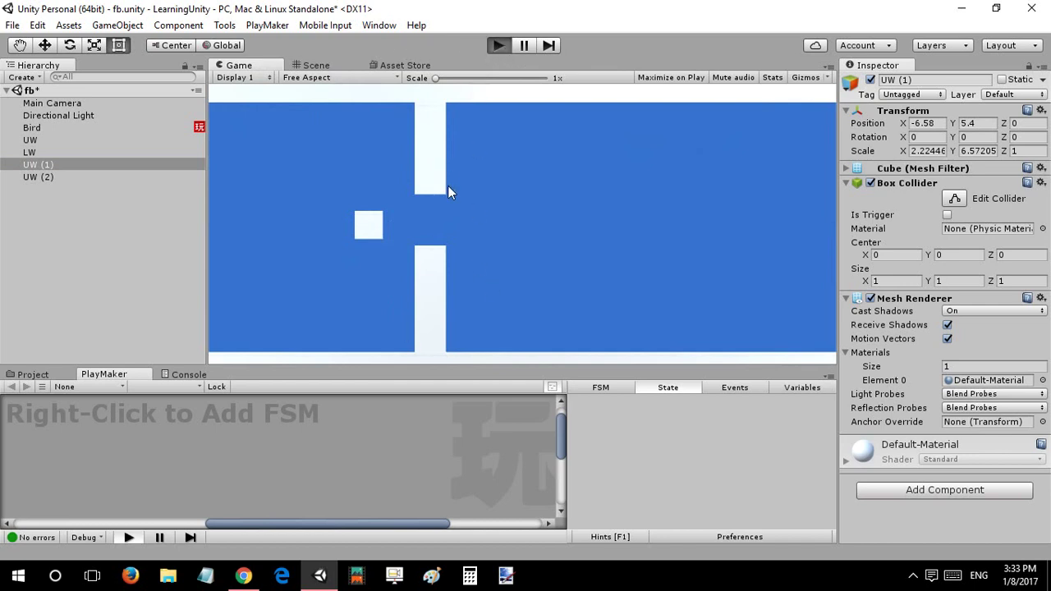
click(508, 164)
click(508, 163)
click(508, 164)
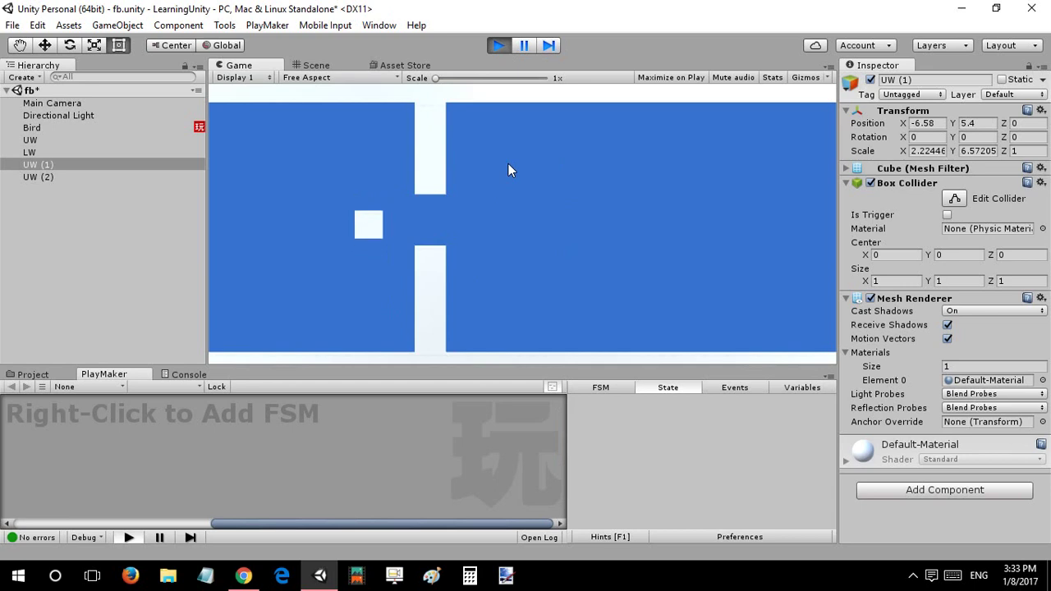
click(508, 163)
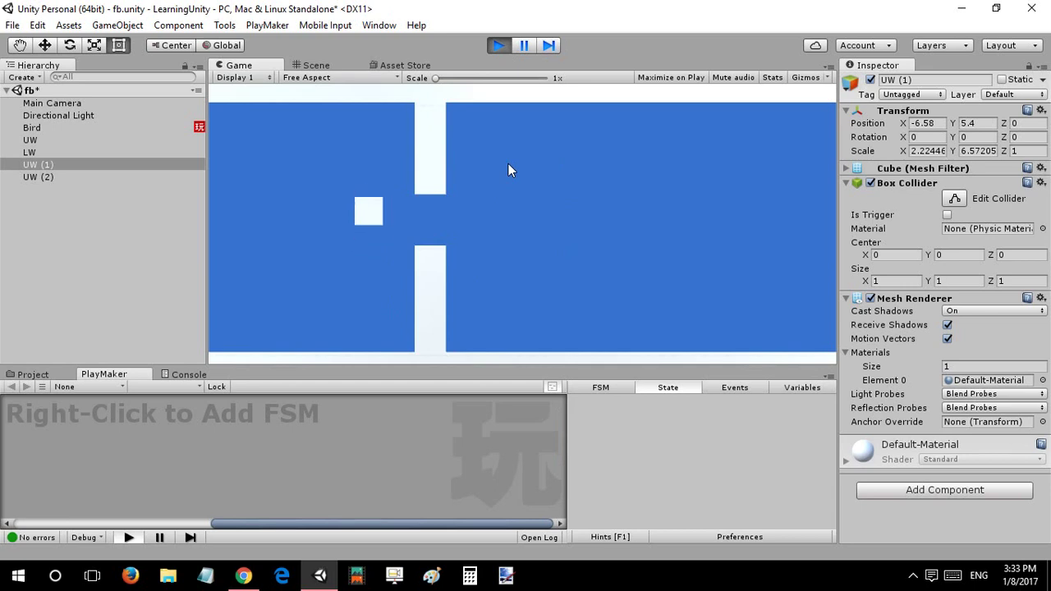
key(space)
key(space)
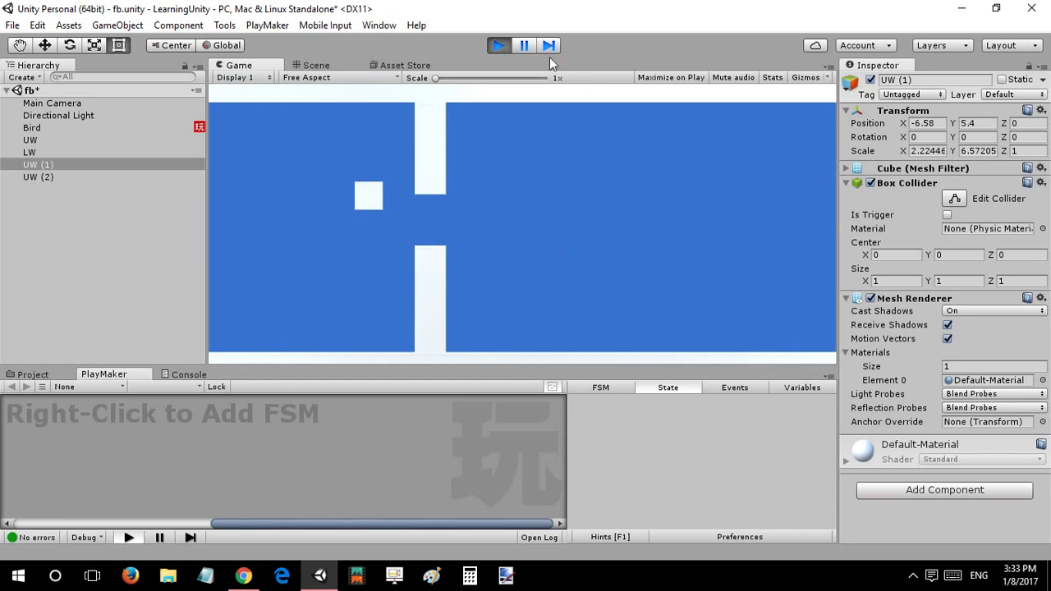
key(space)
click(499, 45)
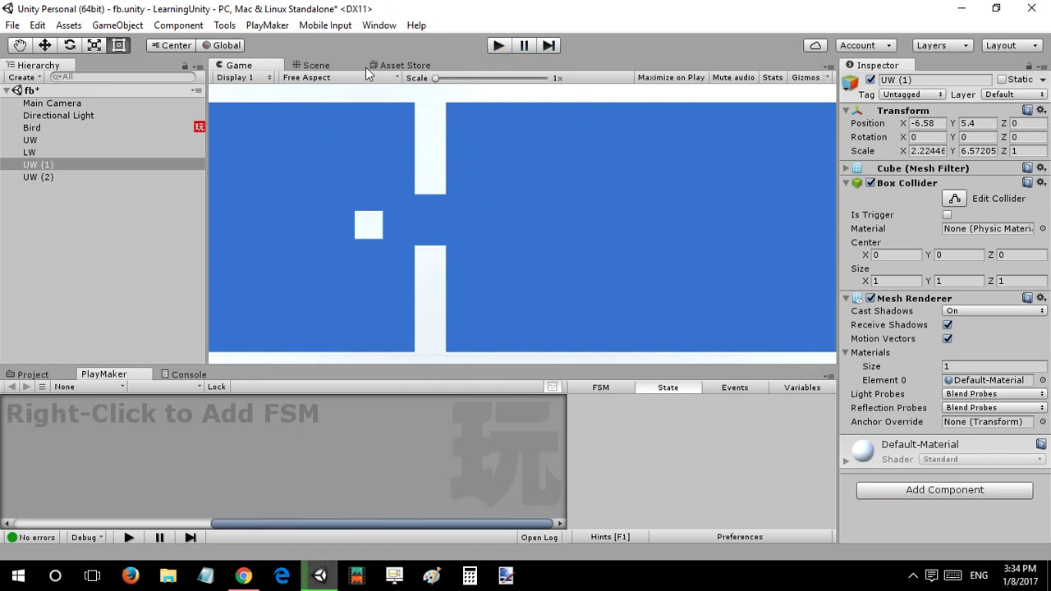
Set upper pillar UW (1)'s scale to X 2.2 and Y 6.5 and check it in the Game view.
click(315, 65)
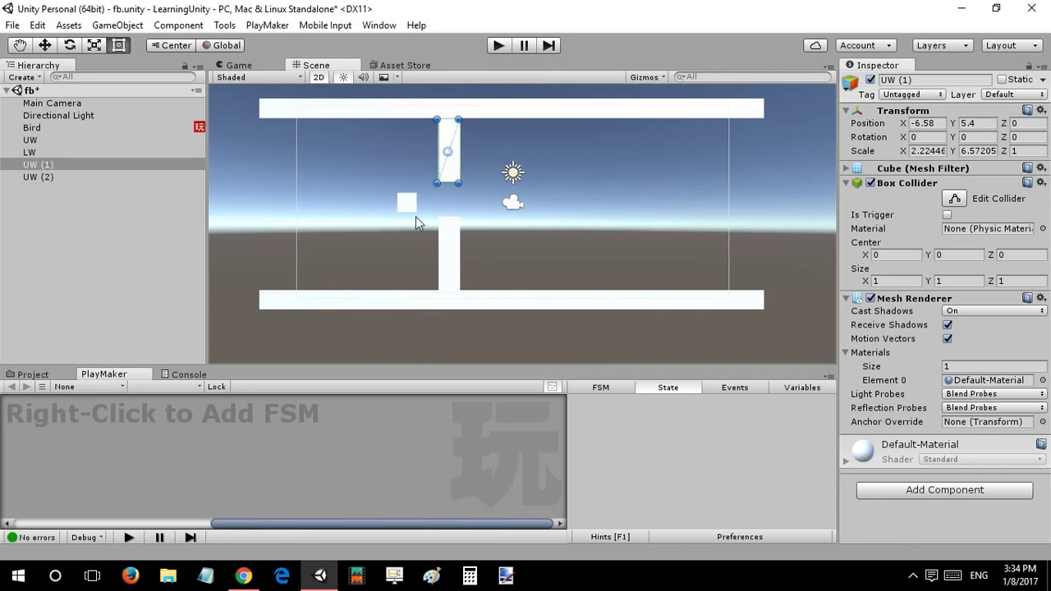
shift+click(450, 244)
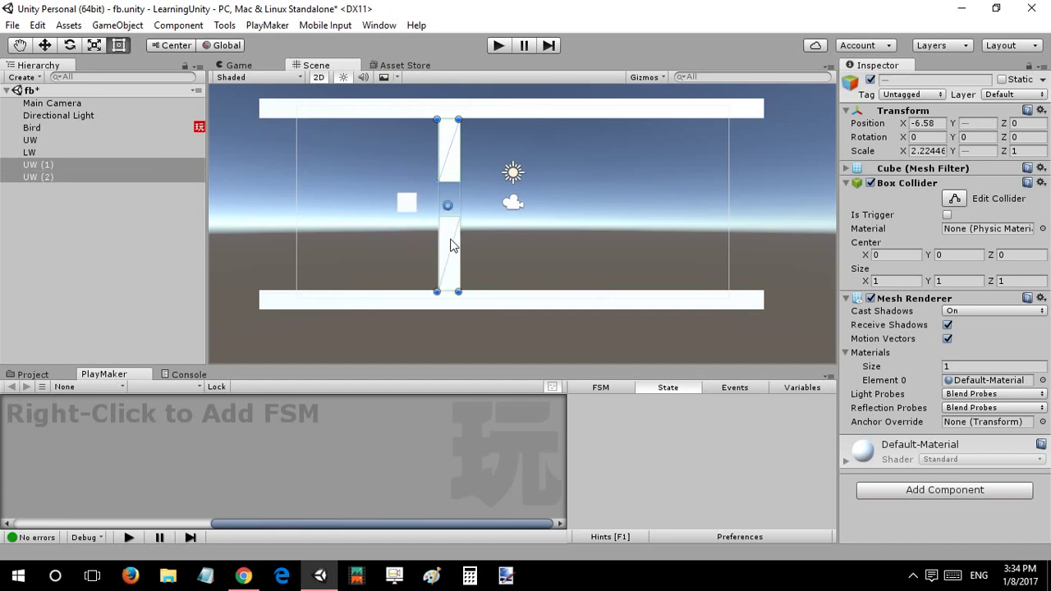
click(478, 168)
click(456, 169)
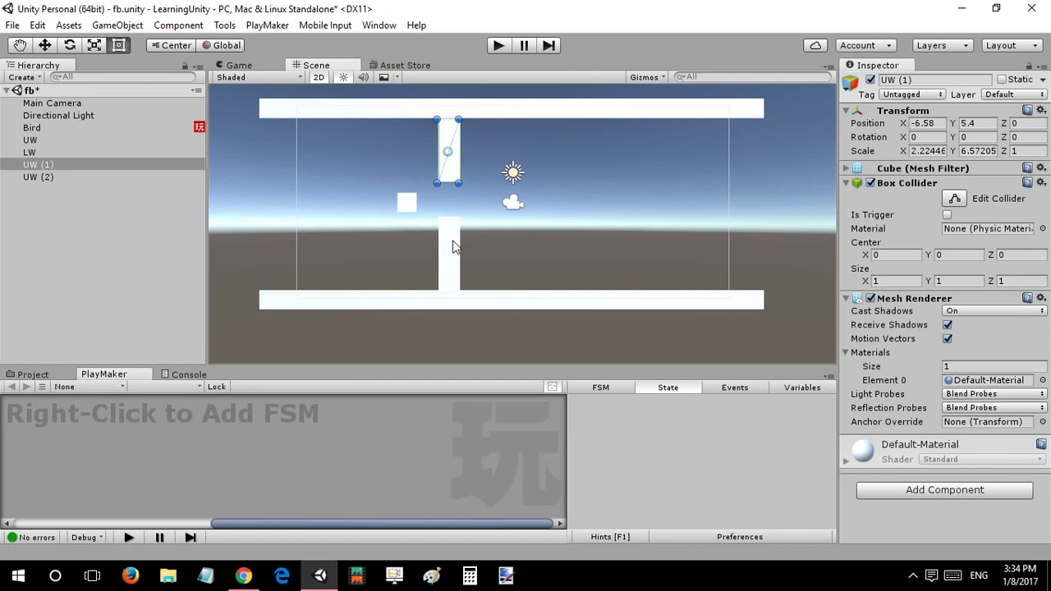
click(930, 151)
text(2.2)
click(969, 151)
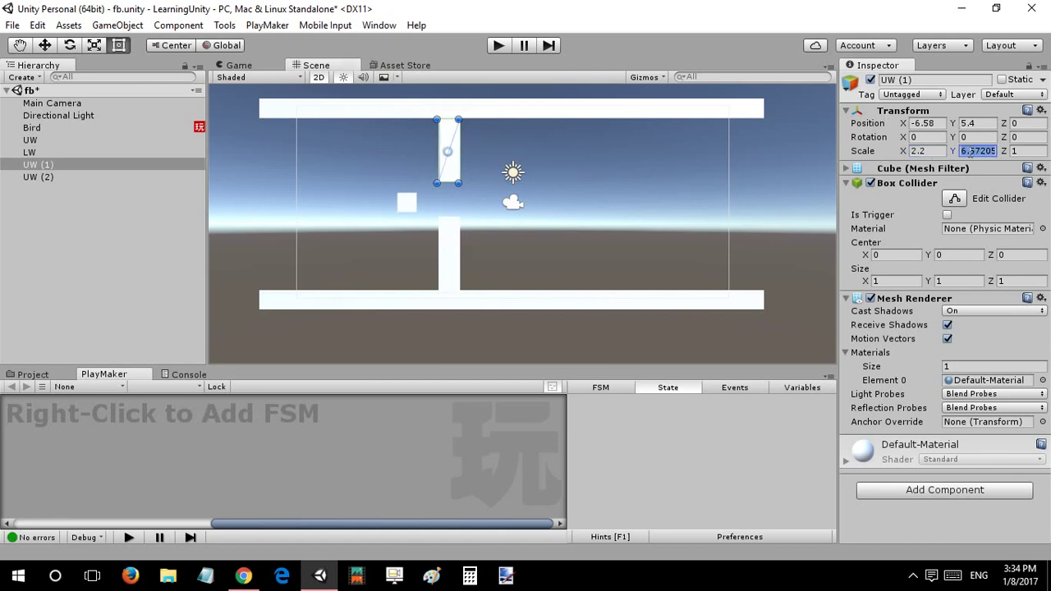
text(6.3)
middle_drag(472, 142, 498, 188)
key(w)
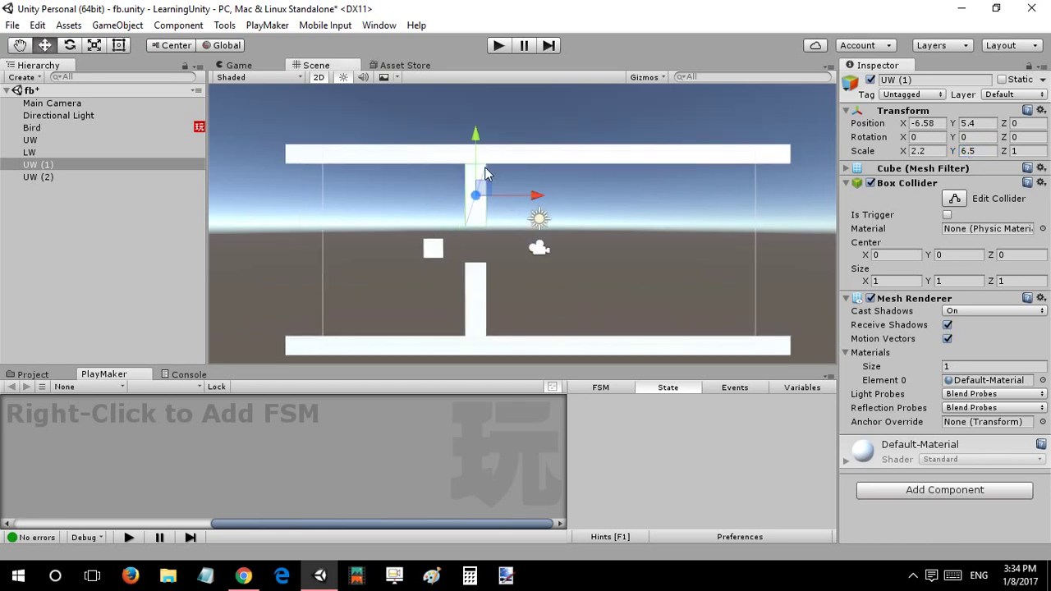
click(239, 65)
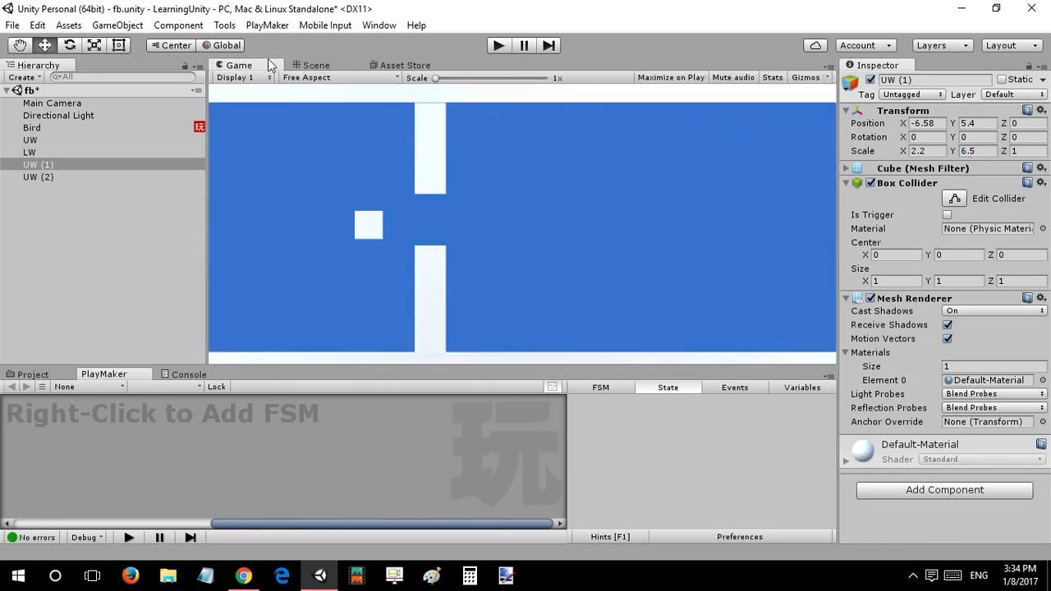
Set lower pillar UW (2)'s scale to X 2.2 and Y 7.6.
click(310, 65)
click(476, 317)
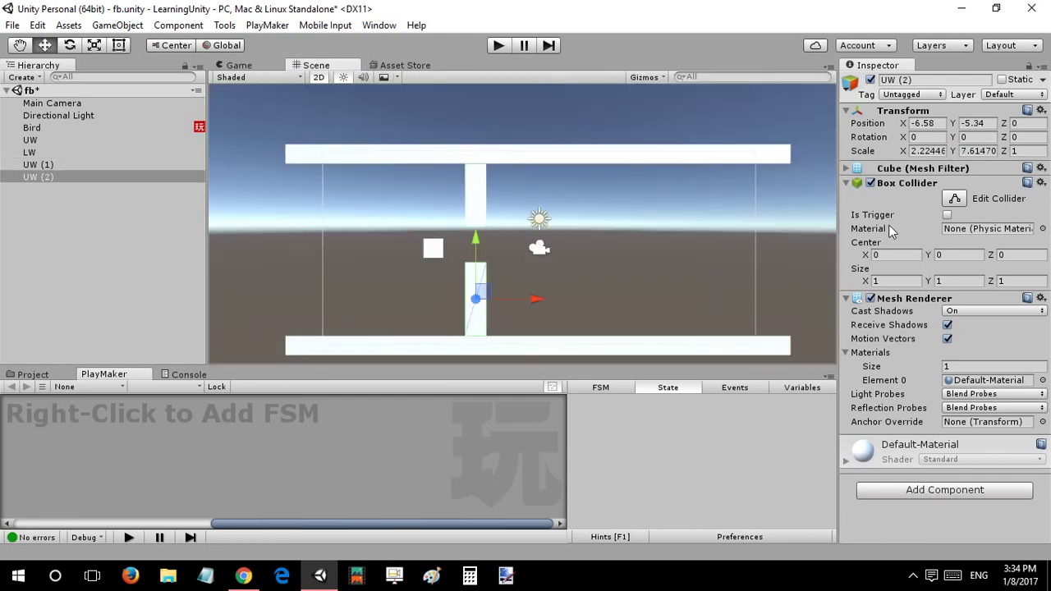
click(989, 156)
text(7)
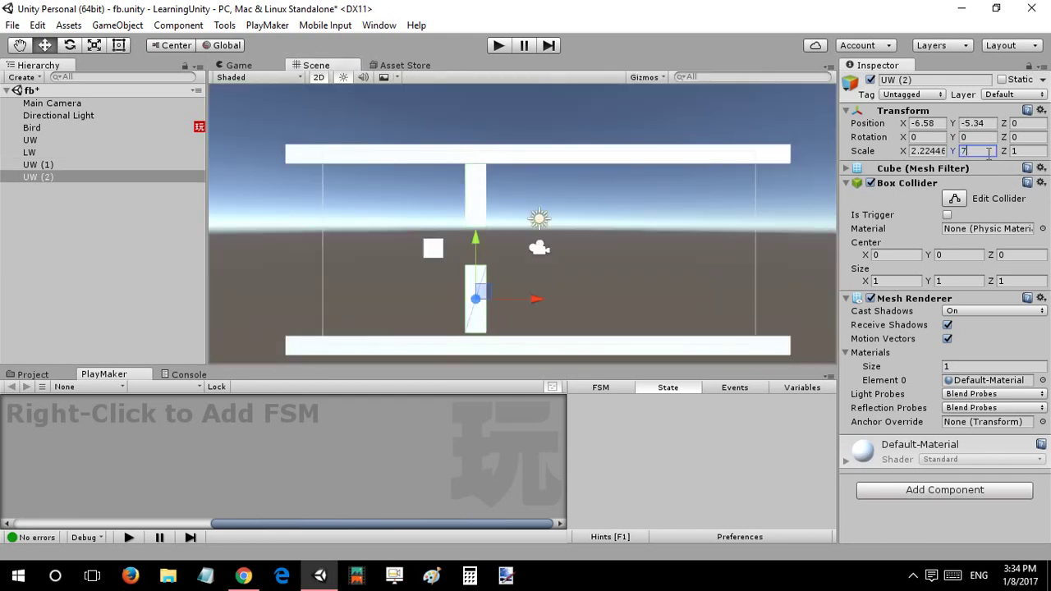
text(.6)
click(928, 152)
text(2.2)
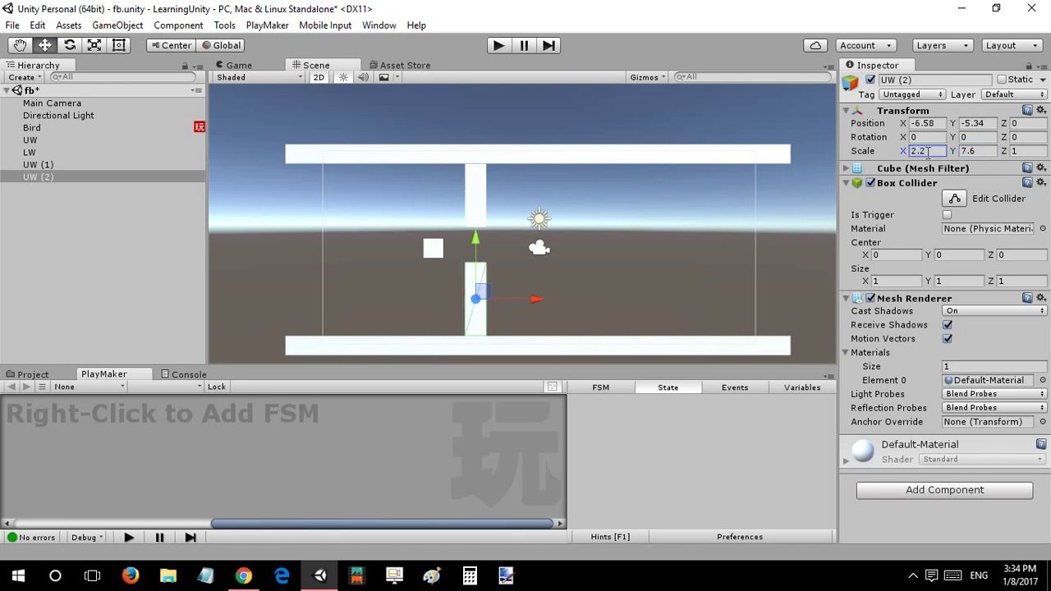
Move both pillars together to the right end of the walls, just outside the camera frame, at about X 23.66.
click(21, 167)
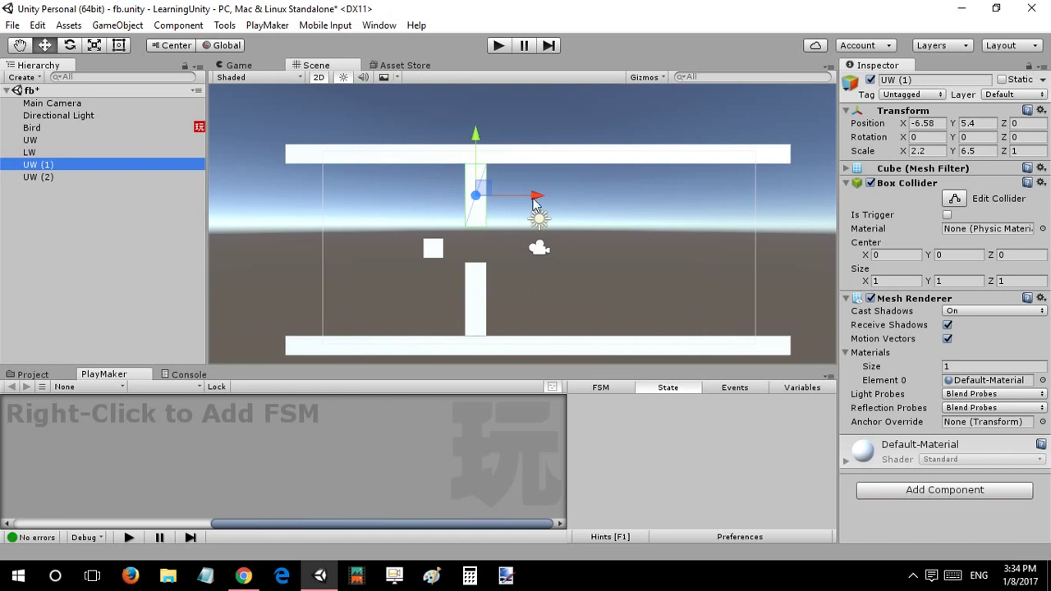
mouse_move(538, 197)
mouse_down()
mouse_move(573, 191)
mouse_move(538, 190)
mouse_up()
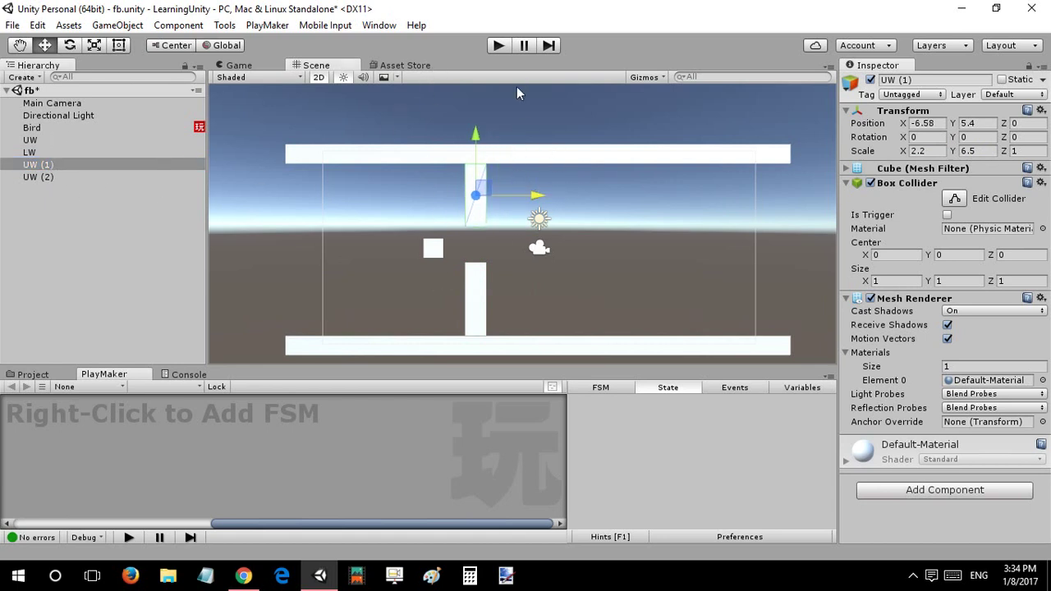
shift+click(475, 301)
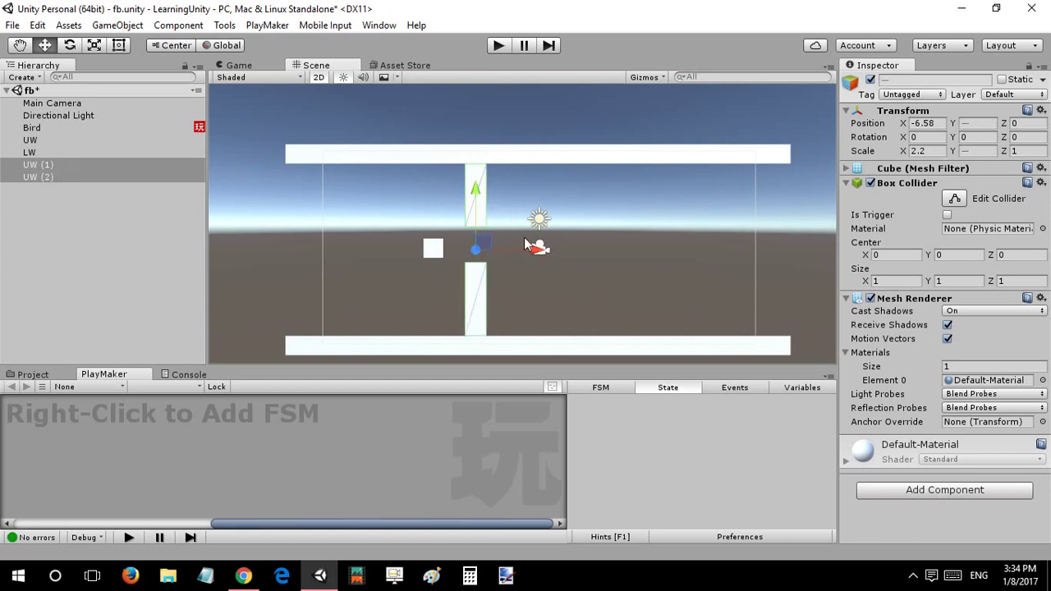
drag(539, 247, 827, 229)
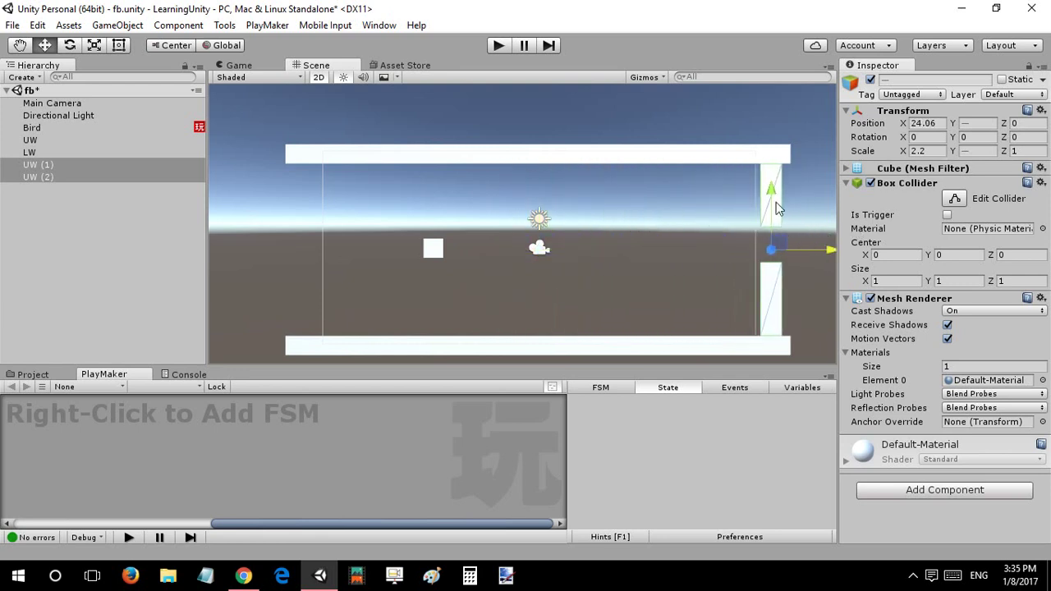
middle_drag(592, 227, 537, 223)
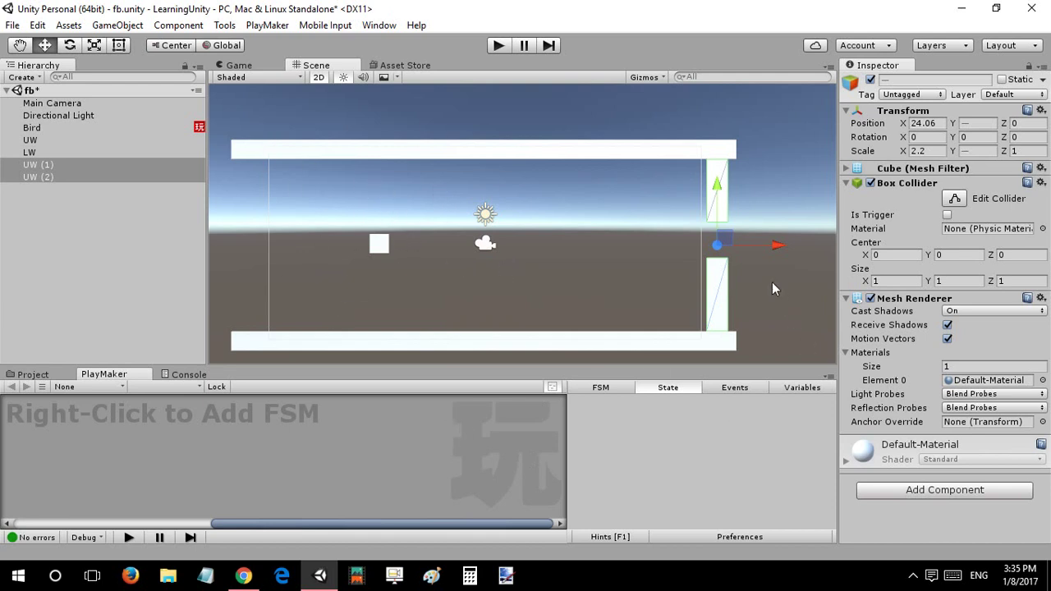
drag(774, 245, 780, 246)
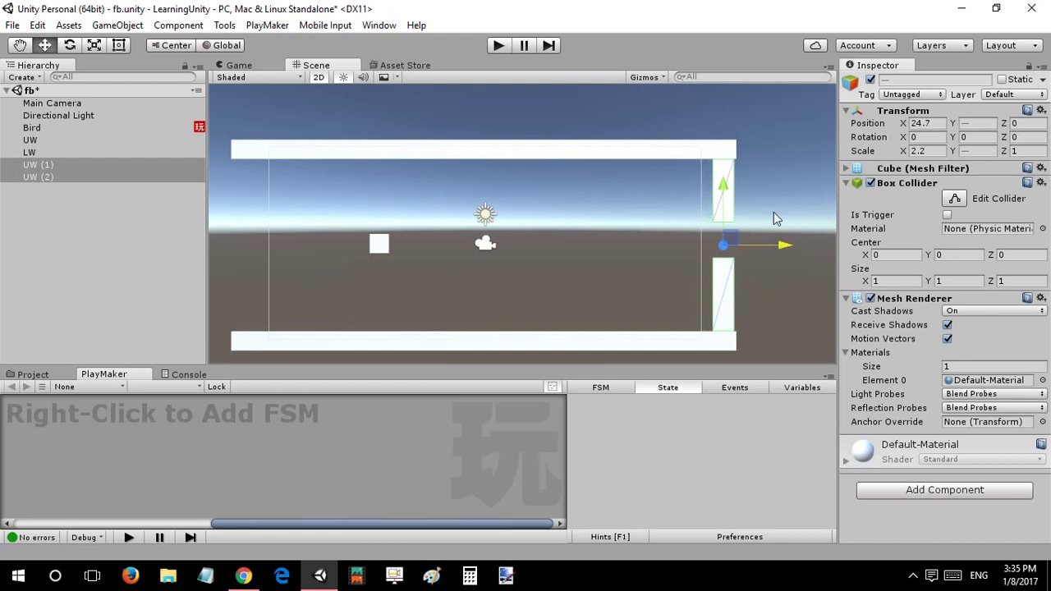
mouse_move(770, 247)
mouse_down()
mouse_move(790, 244)
mouse_move(379, 238)
mouse_move(780, 240)
mouse_up()
Create an empty child object under UW (1) and lower it into the gap between the pillars, at about Y -0.77.
click(46, 194)
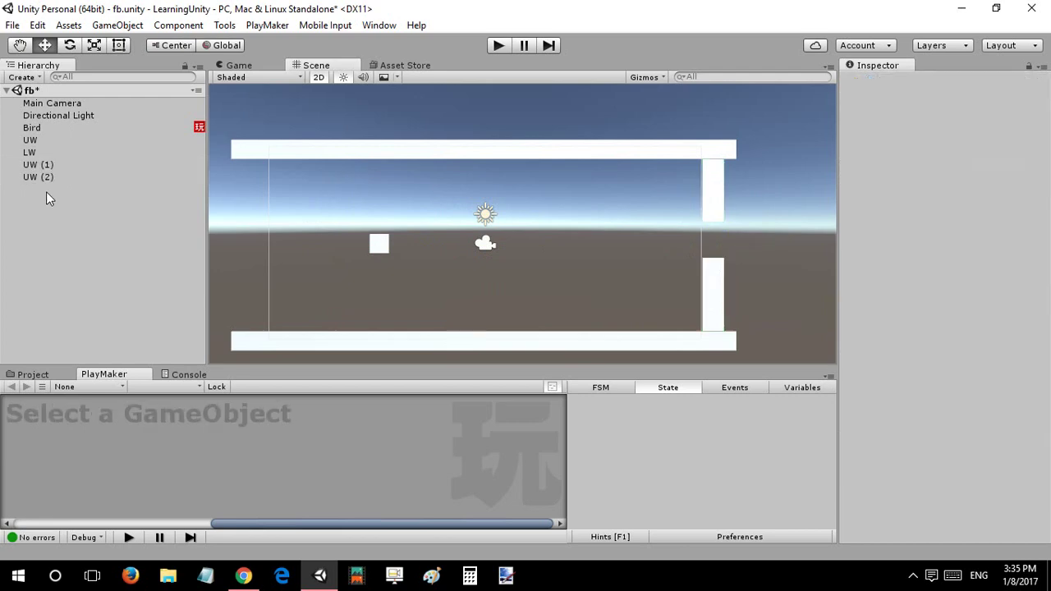
click(48, 165)
click(46, 178)
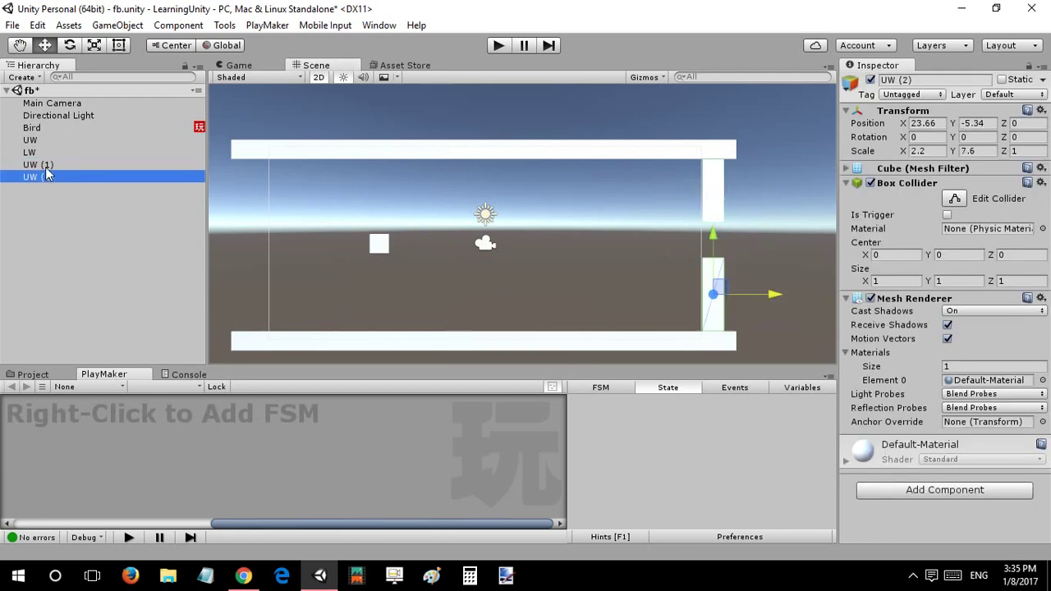
ctrl+click(47, 165)
click(36, 226)
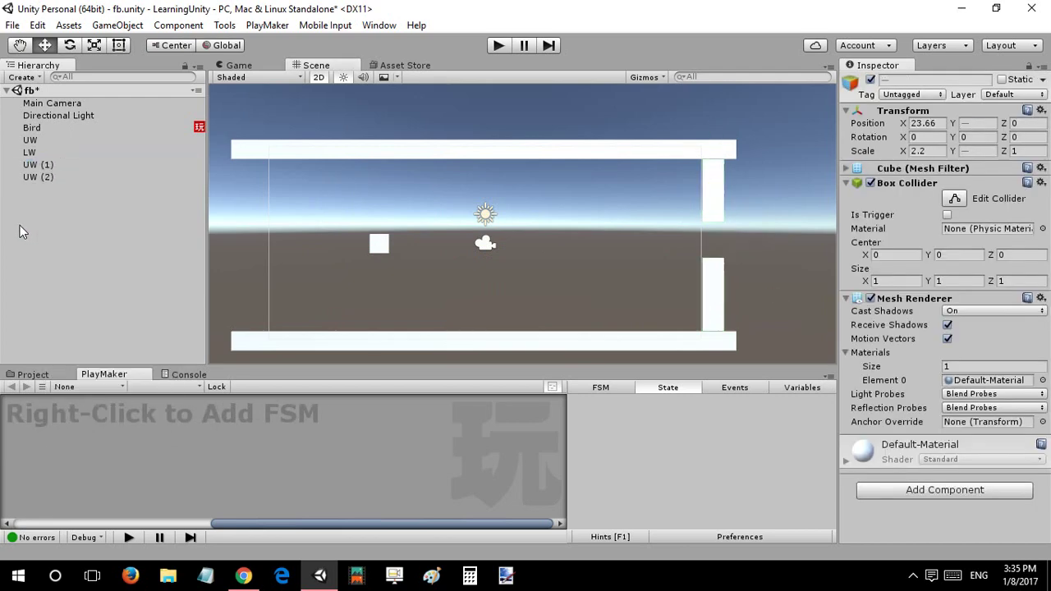
right_click(43, 186)
click(46, 165)
right_click(46, 165)
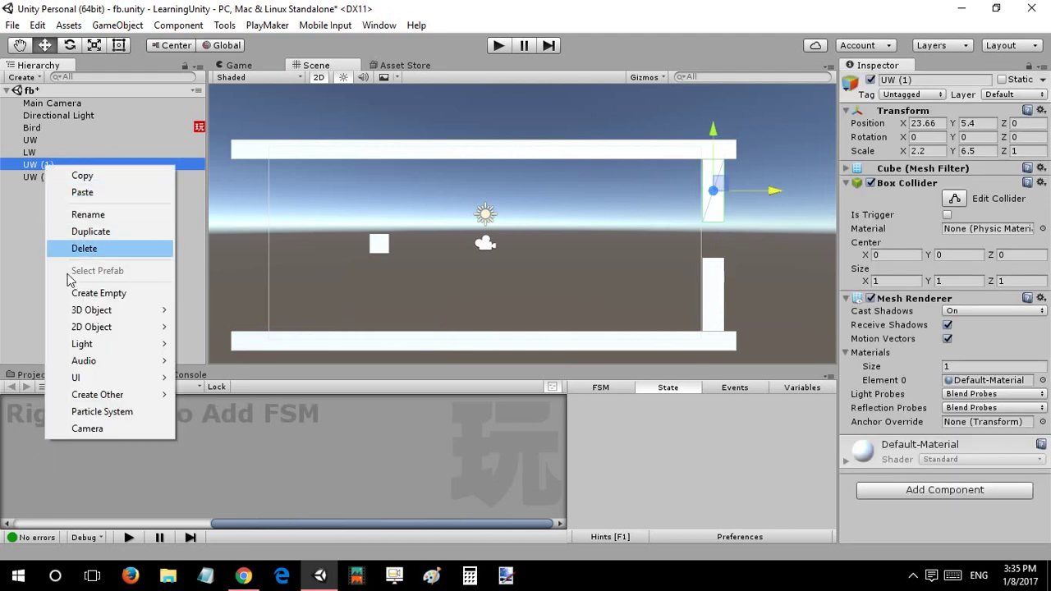
click(82, 293)
click(716, 159)
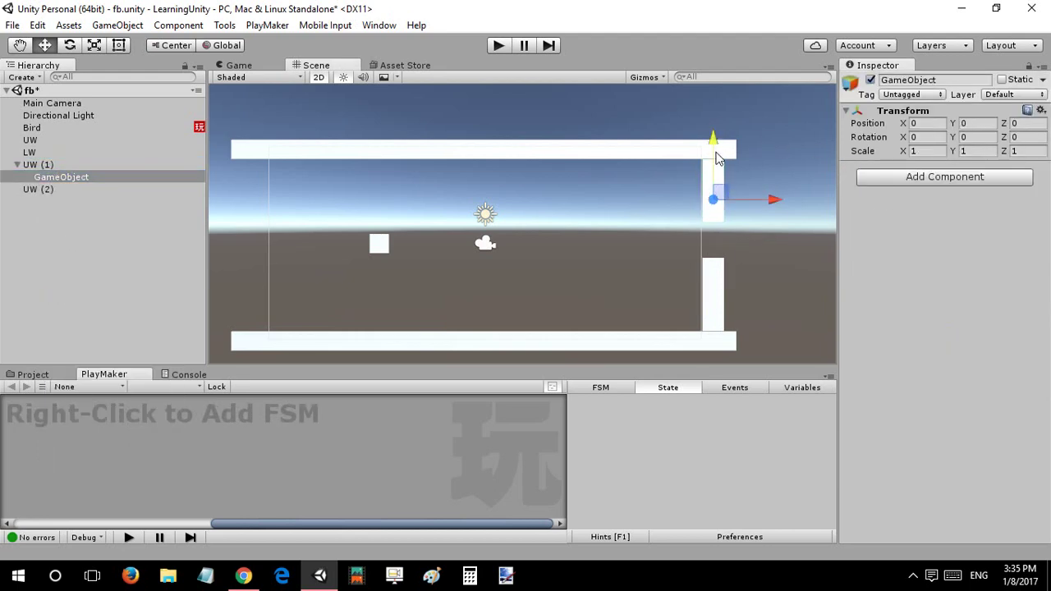
drag(716, 159, 715, 183)
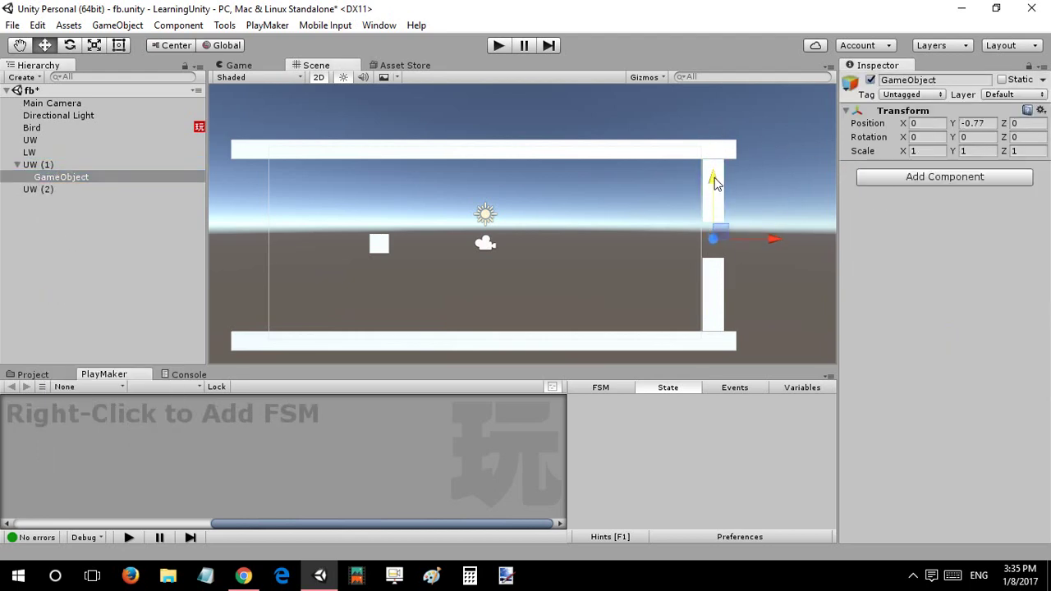
Move the empty GameObject out of UW (1) to the scene's top level and rename it Wall Type 1.
drag(56, 178, 58, 186)
click(59, 185)
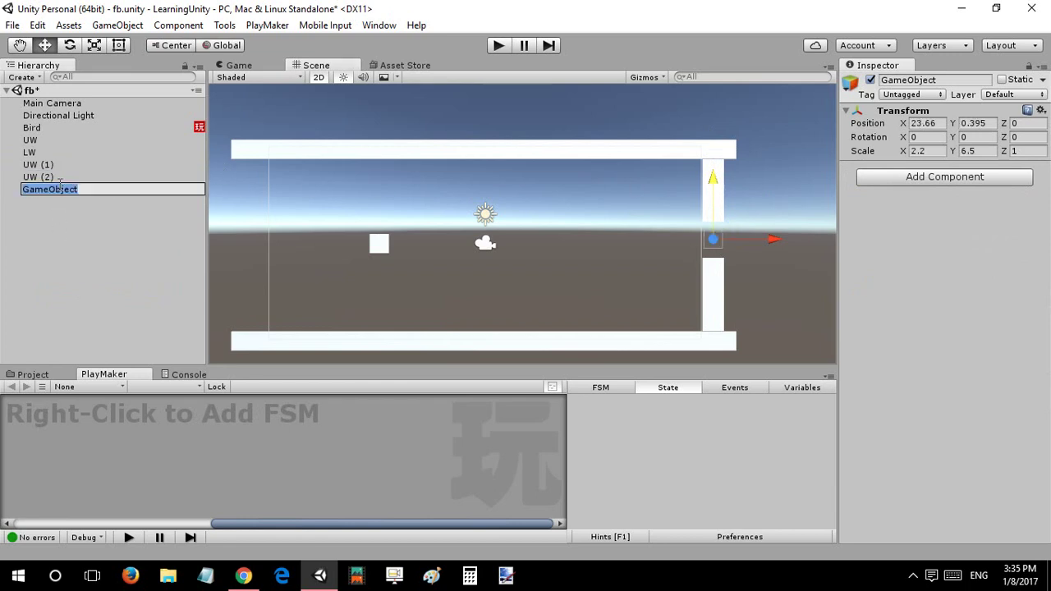
text(Wall)
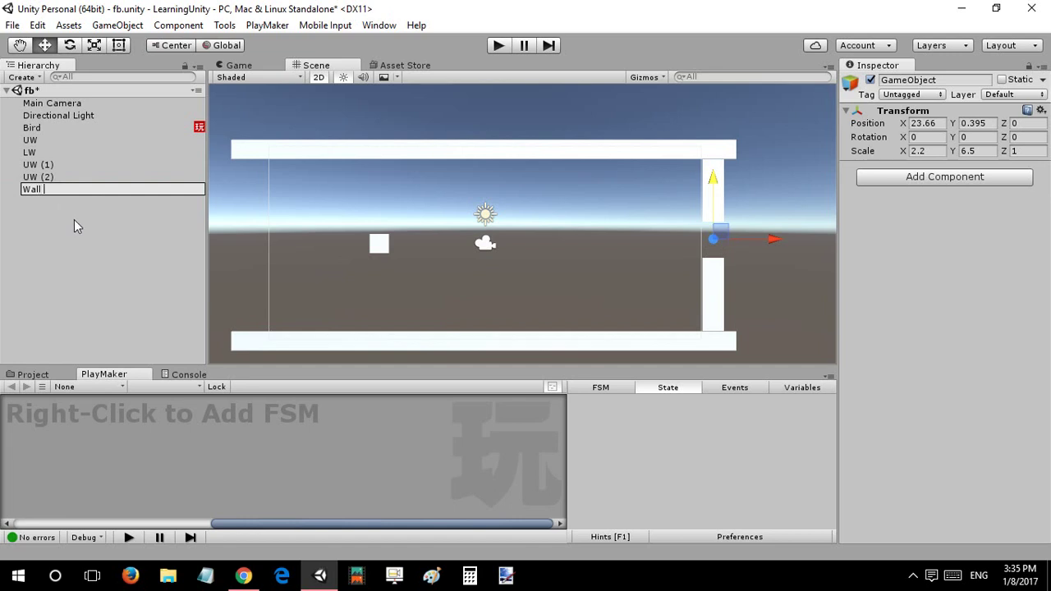
text( Type 1)
click(73, 219)
Make both pillars, UW (1) and UW (2), children of Wall Type 1 and collapse the group.
click(30, 151)
click(38, 164)
ctrl+click(53, 178)
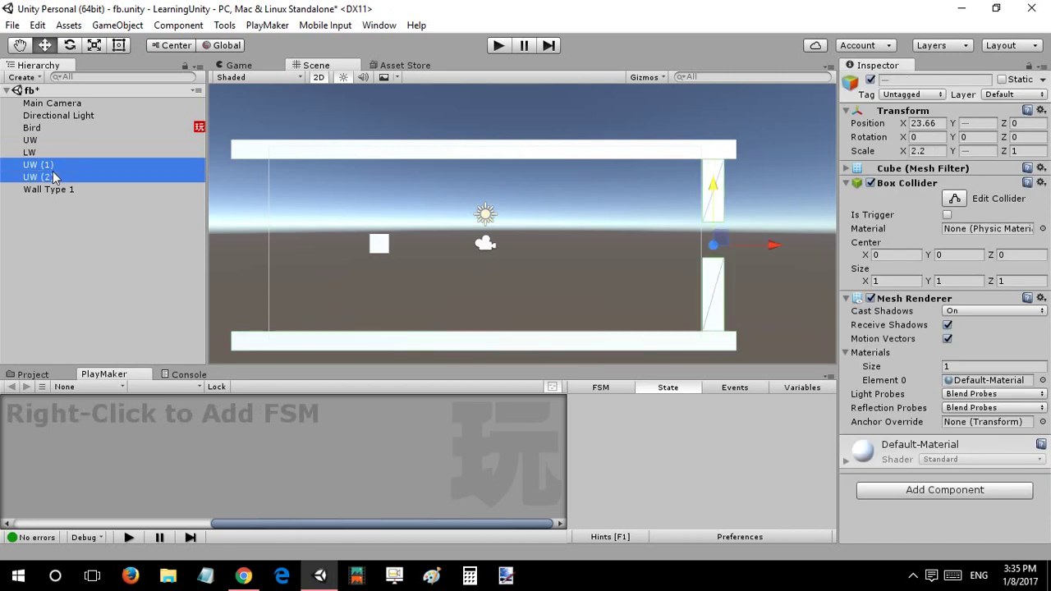
drag(53, 191, 54, 189)
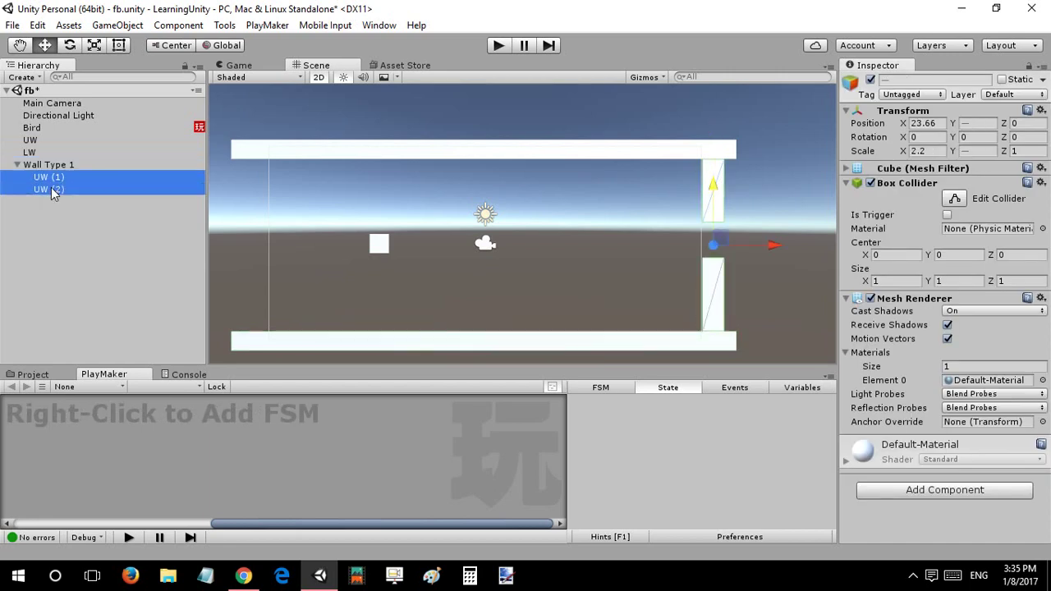
click(55, 166)
click(17, 165)
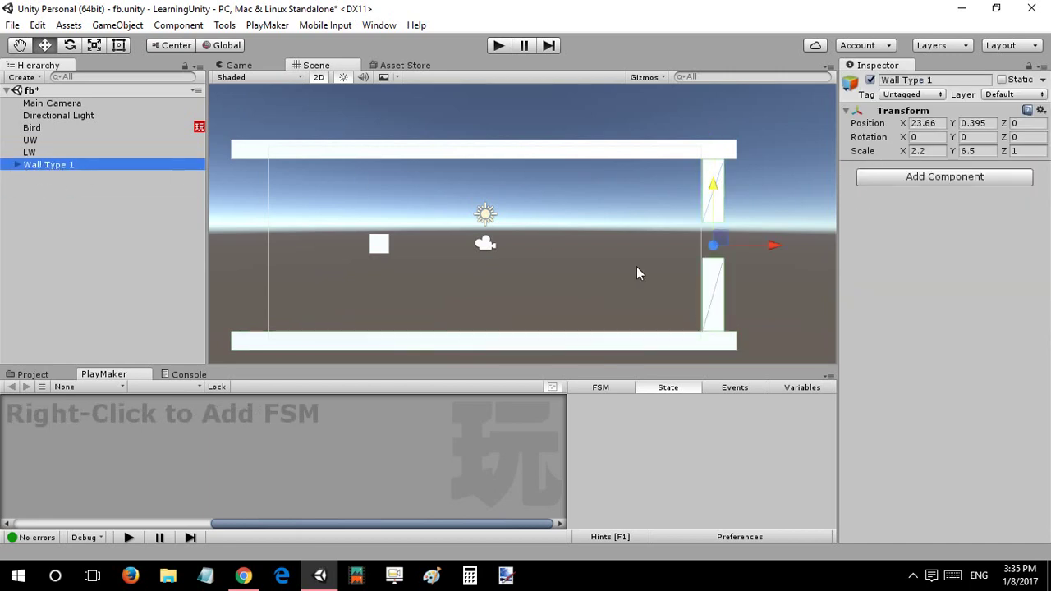
Try raising the Wall Type 1 group to about Y 3.4, undo the move, and check the pillars in the Game view.
mouse_move(751, 250)
mouse_down()
mouse_move(586, 255)
mouse_move(769, 246)
mouse_up()
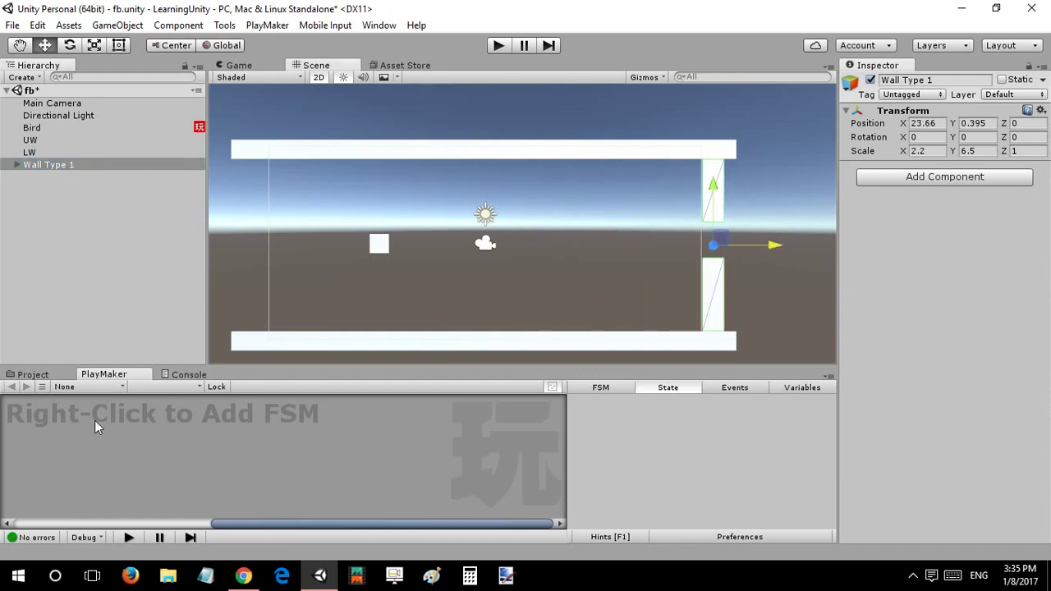
drag(112, 367, 89, 278)
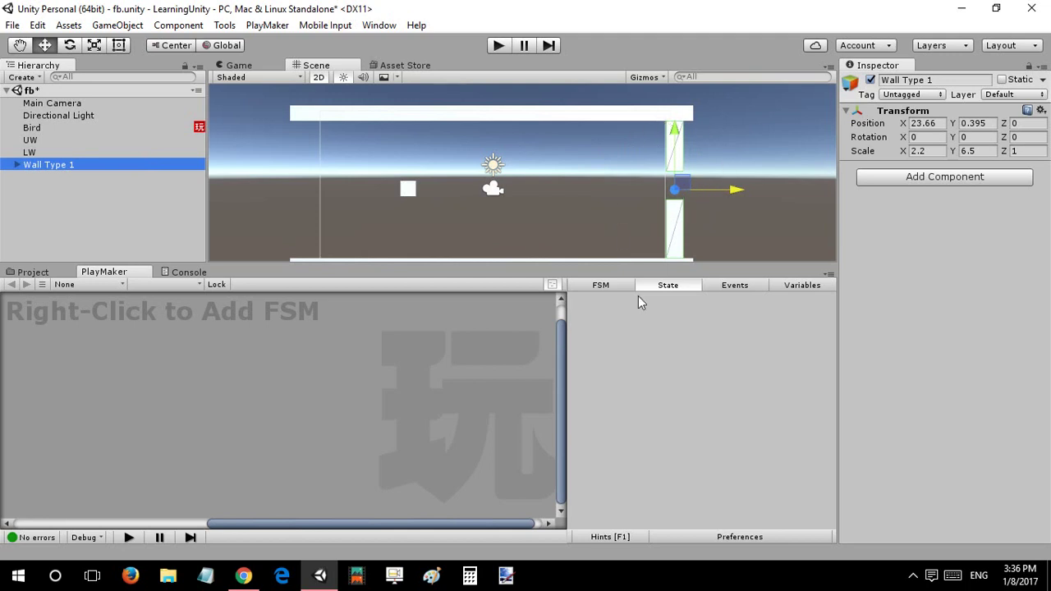
drag(674, 132, 679, 111)
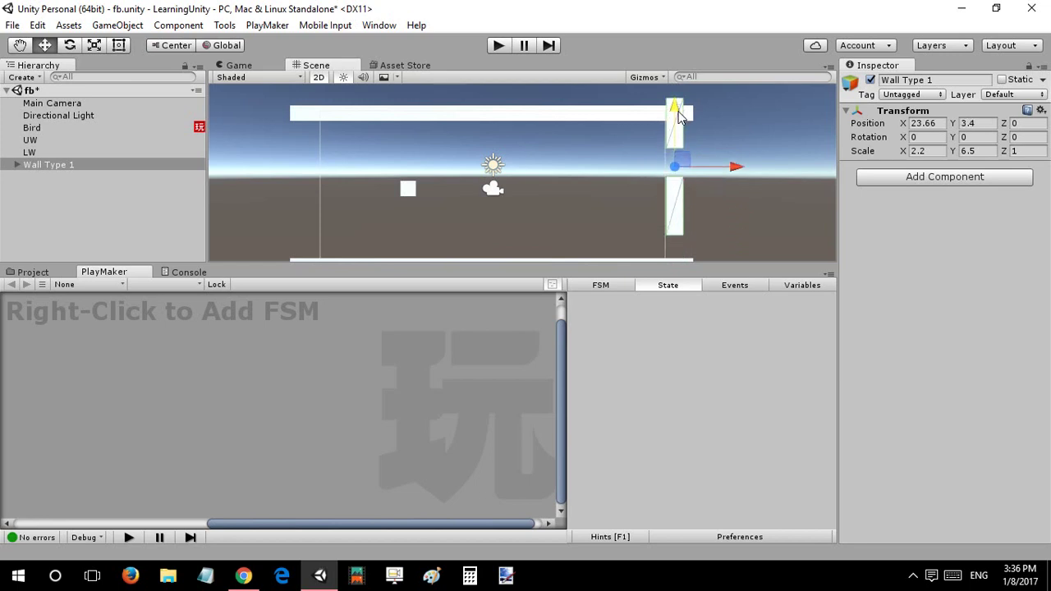
key(ctrl+z)
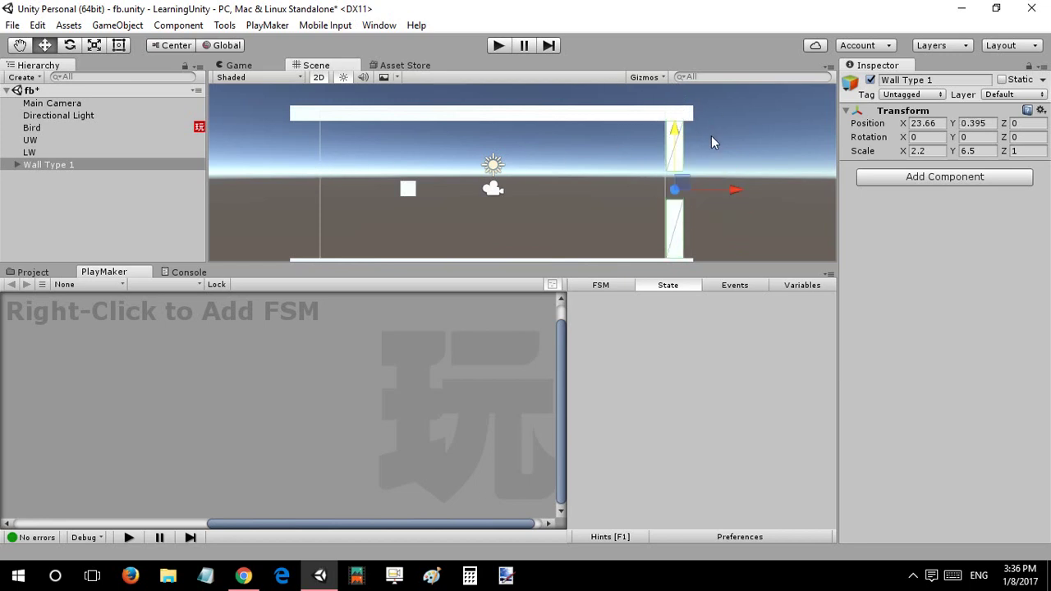
middle_drag(713, 124, 620, 126)
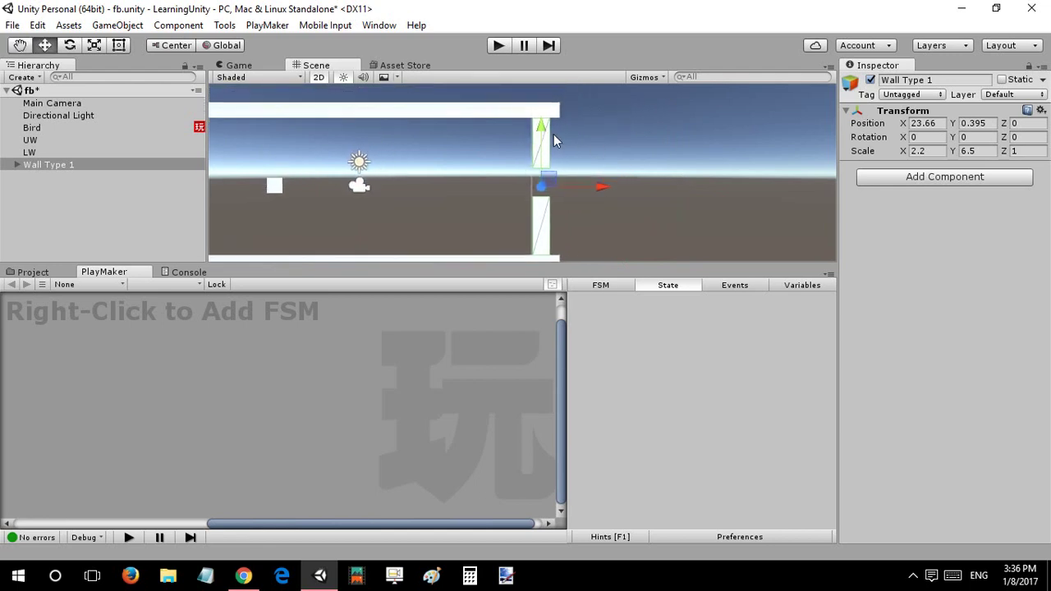
click(234, 64)
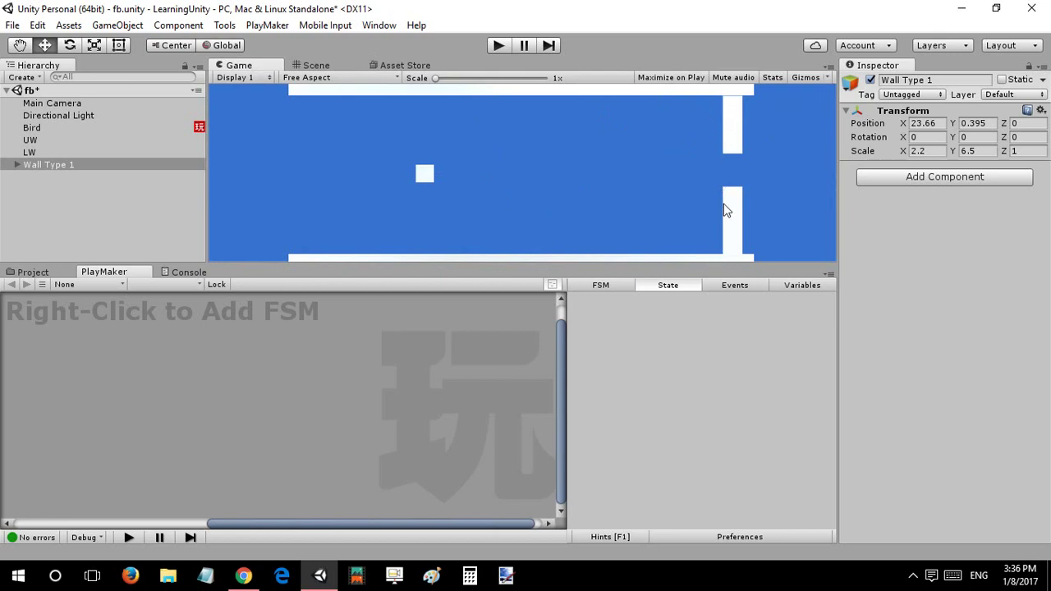
click(312, 66)
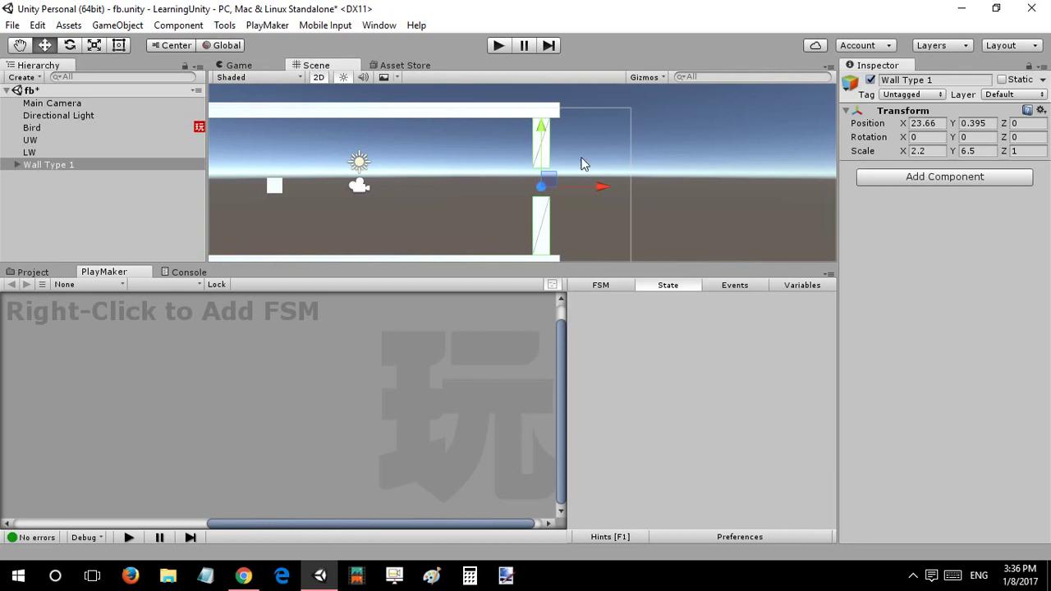
Set the Y position of Wall Type 1 to 0.
click(976, 124)
text(0)
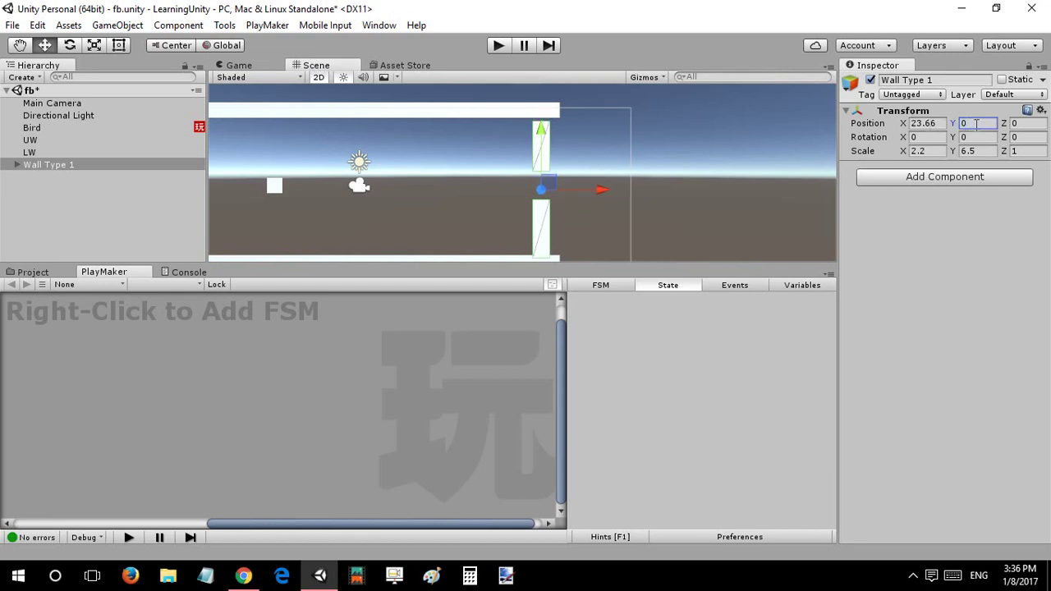
click(528, 152)
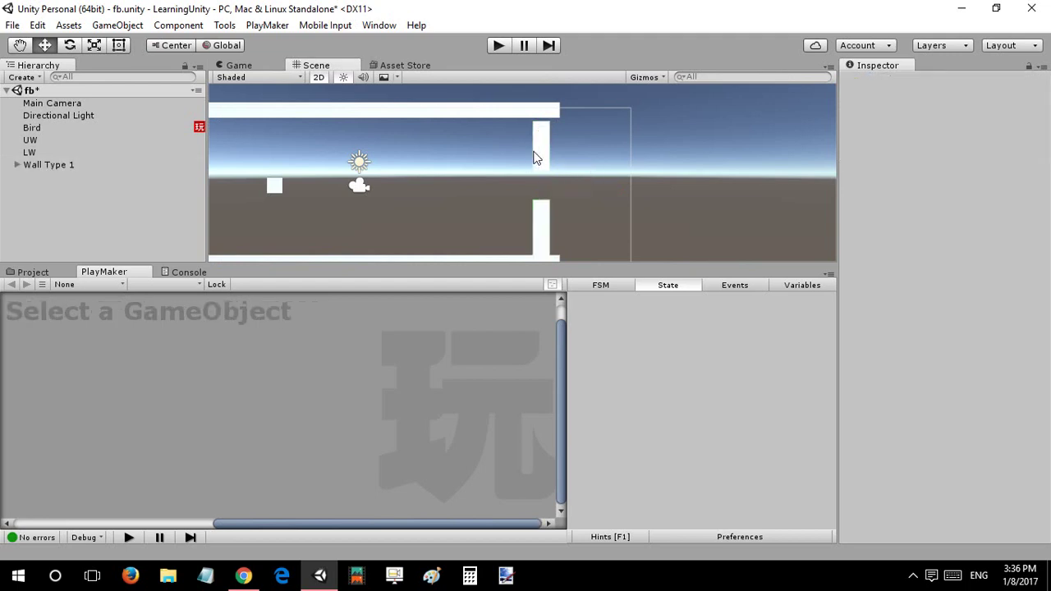
Stretch the upper pillar UW (1) upward well past the upper wall, to a Y scale of about 2.28.
click(540, 145)
scroll(540, 142, up, 2)
key(r)
key(t)
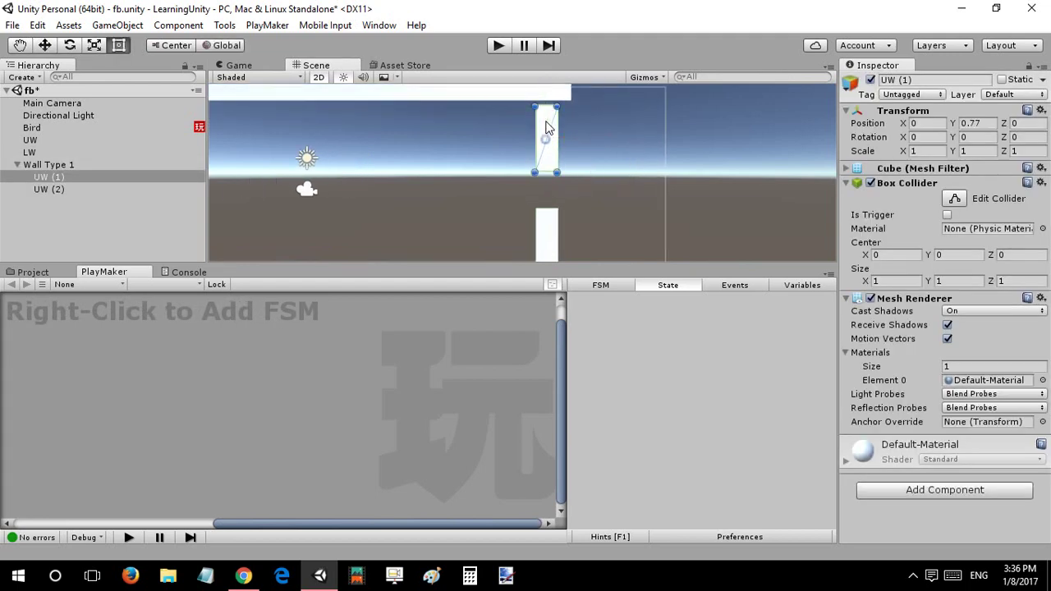
drag(552, 104, 555, 50)
scroll(544, 146, down, 2)
scroll(542, 146, down, 3)
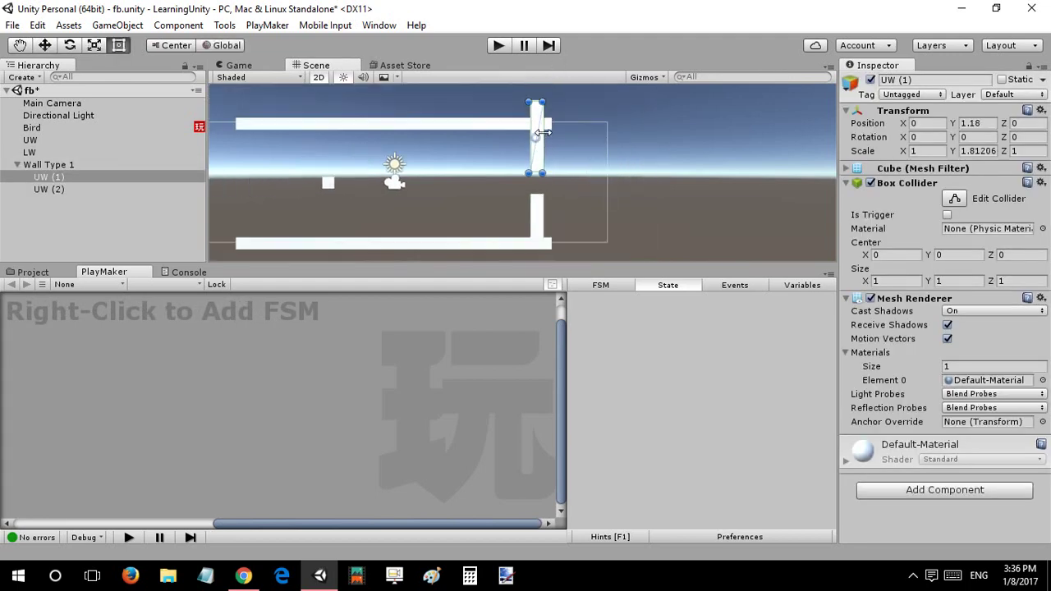
drag(535, 105, 536, 96)
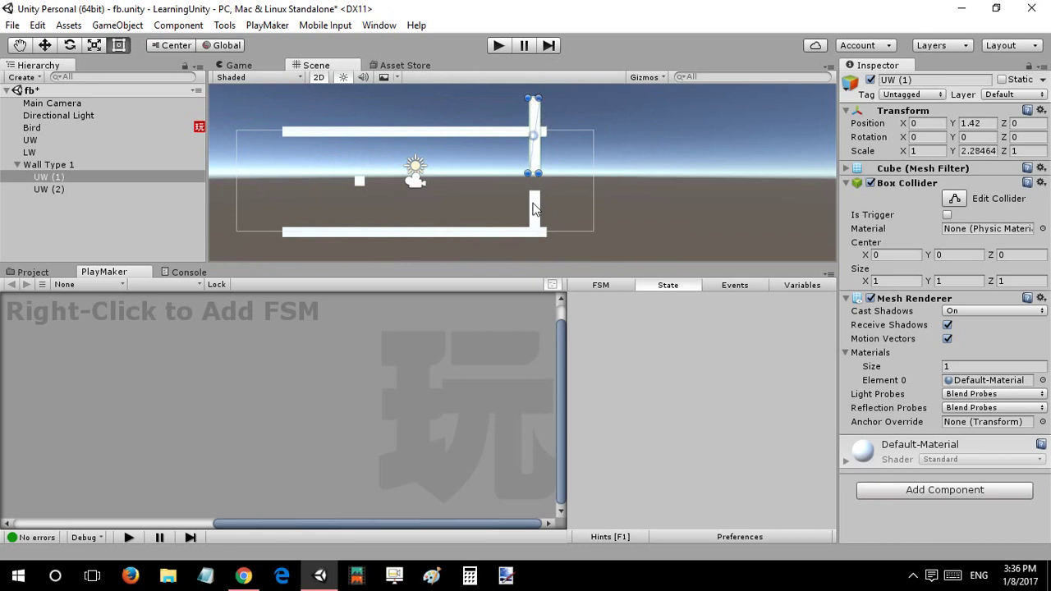
Stretch the lower pillar UW (2) downward well past the lower wall, to a Y scale of about 3.56.
click(535, 212)
drag(534, 232, 536, 312)
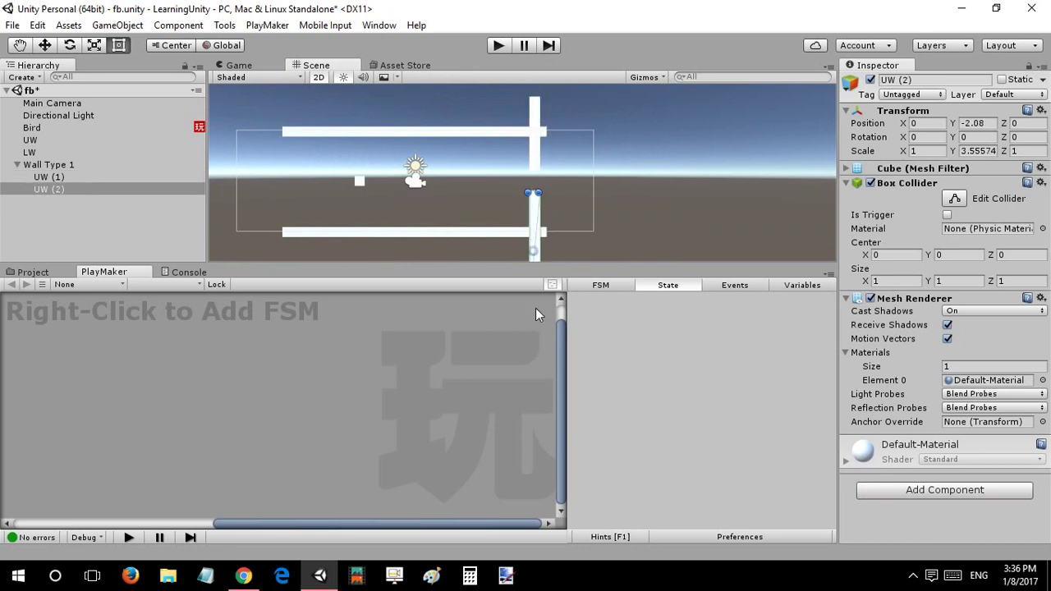
click(574, 148)
Shift the Wall Type 1 group to about X 23.4, test moving it vertically, and return it to Y 0.
click(56, 168)
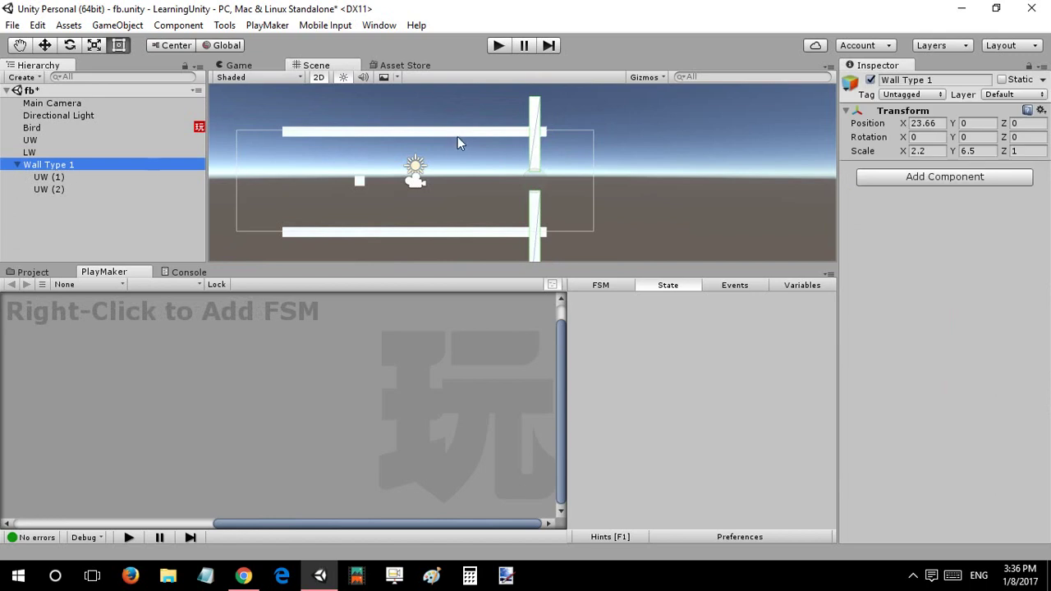
key(w)
mouse_move(581, 203)
mouse_down()
mouse_move(560, 203)
mouse_move(579, 187)
mouse_up()
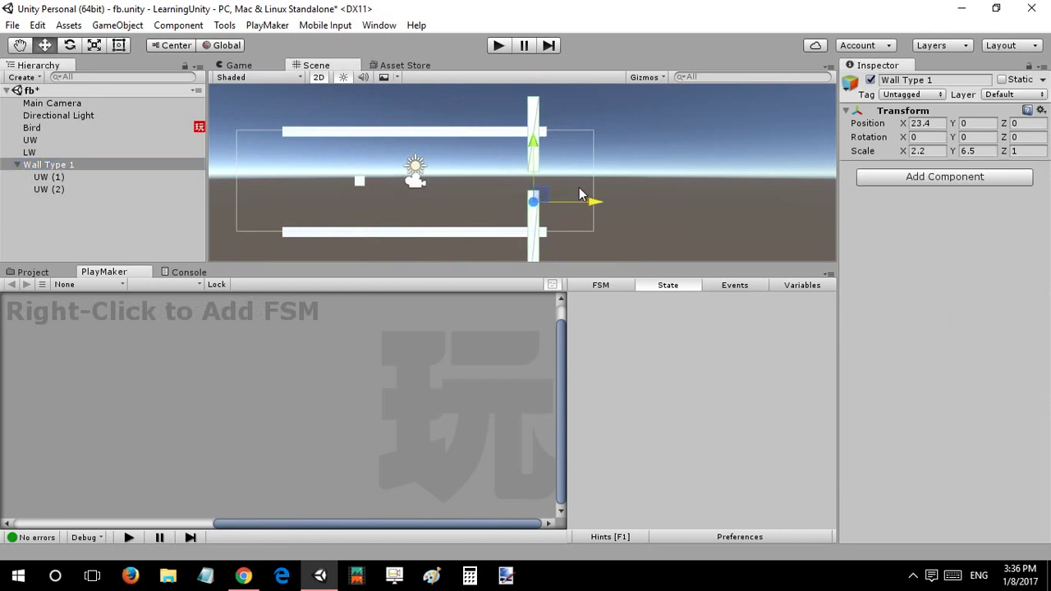
mouse_move(532, 136)
mouse_down()
mouse_move(529, 116)
mouse_move(532, 182)
mouse_move(532, 124)
mouse_move(533, 182)
mouse_move(532, 127)
mouse_move(535, 139)
mouse_up()
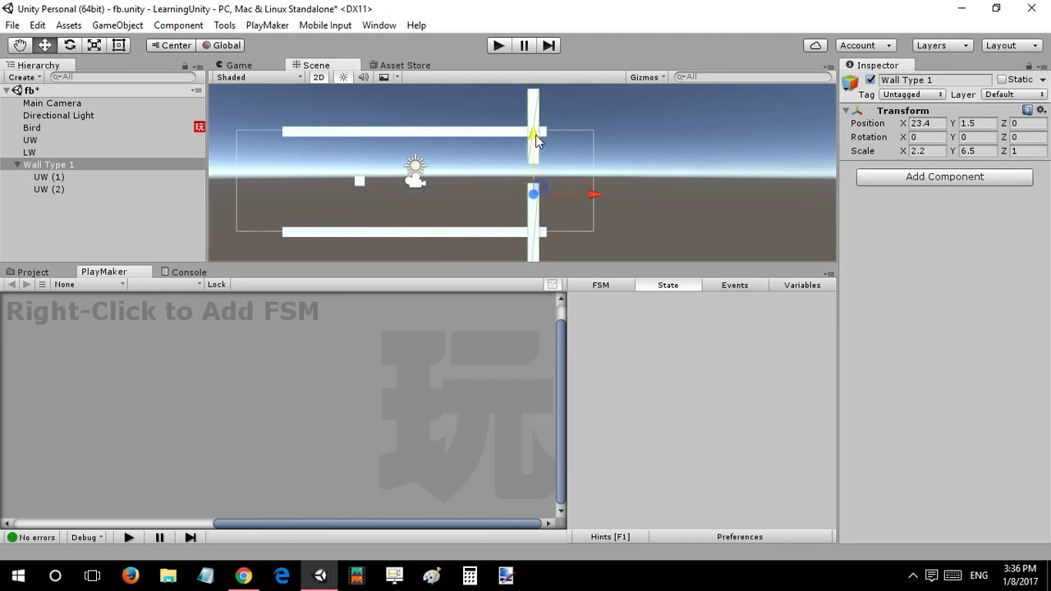
scroll(543, 146, up, 3)
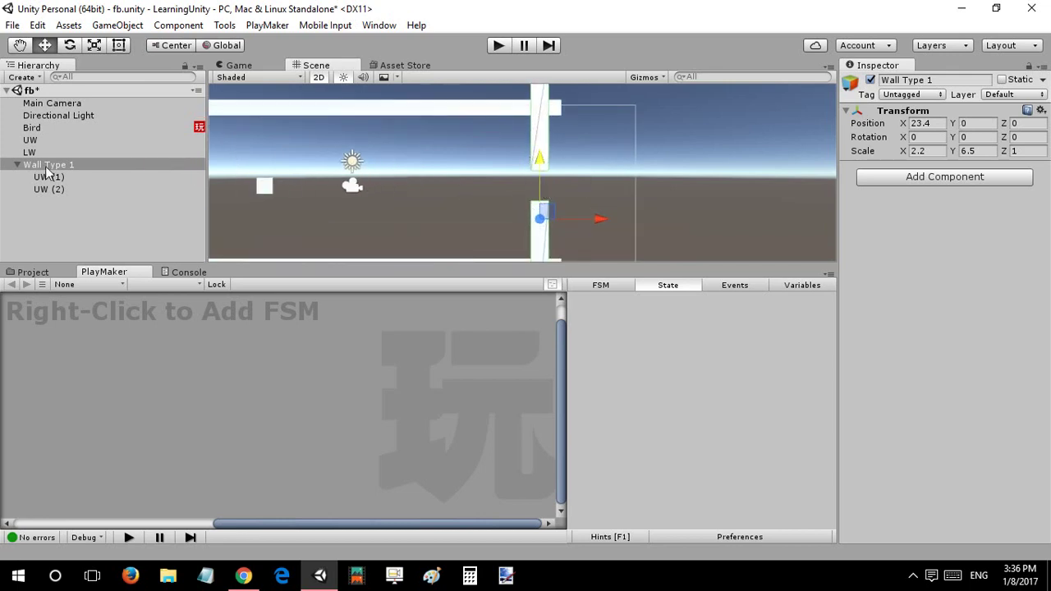
Collapse the Wall Type 1 group and rename it Wall.
click(17, 165)
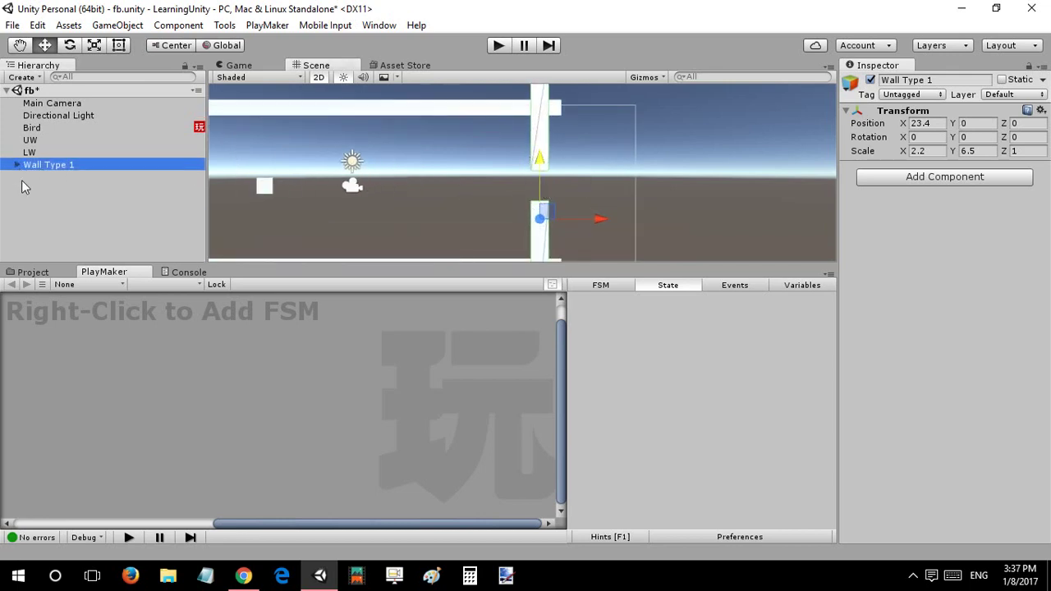
click(74, 164)
key(BackSpace)
key(BackSpace)
key(BackSpace)
key(BackSpace)
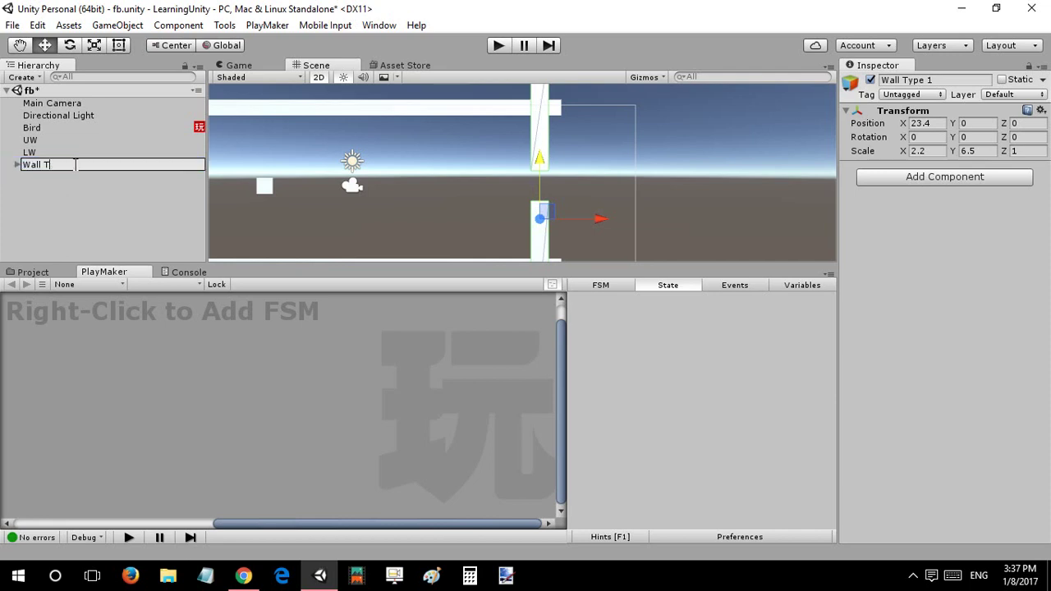
key(Return)
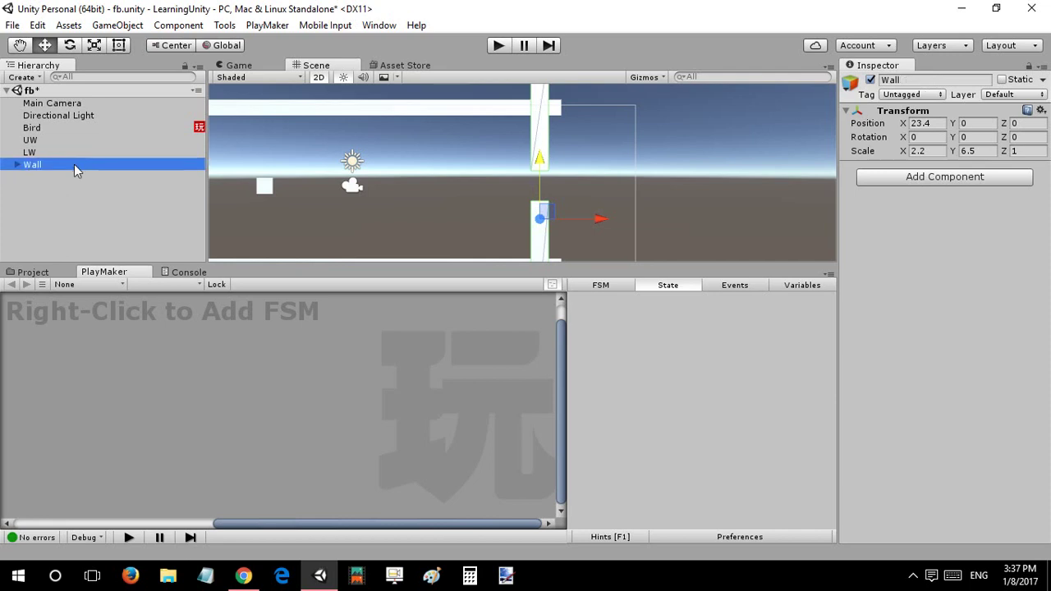
Create a prefab from the Wall group in the project's Flappy Bird folder.
click(41, 274)
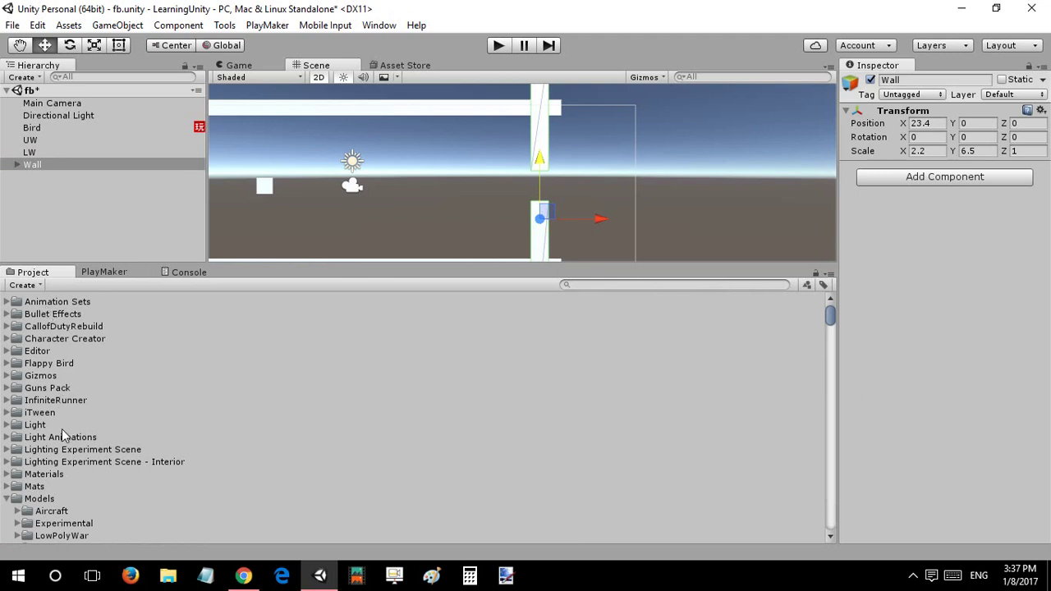
click(42, 367)
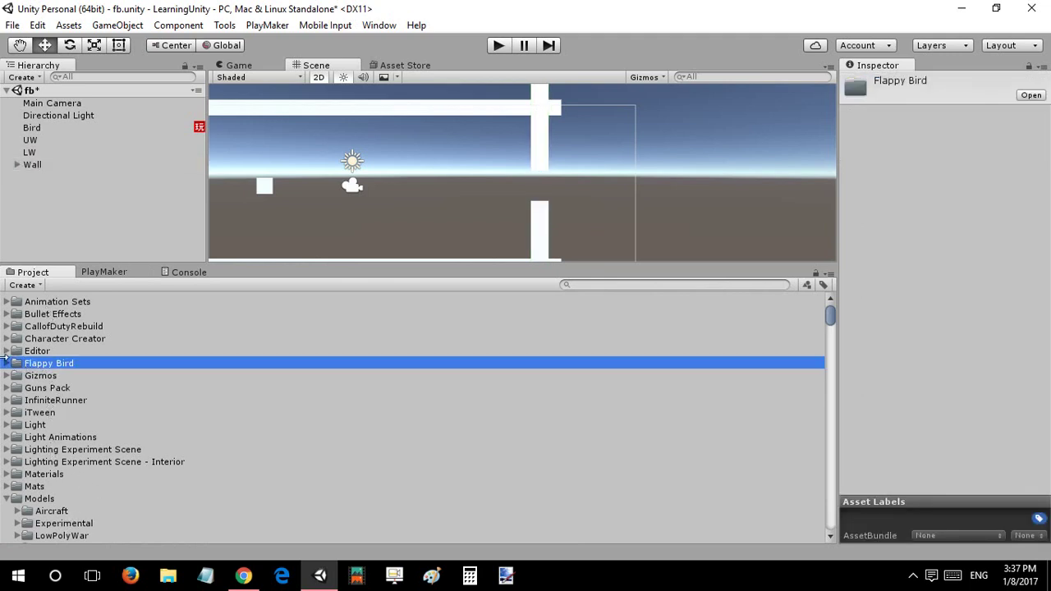
click(7, 362)
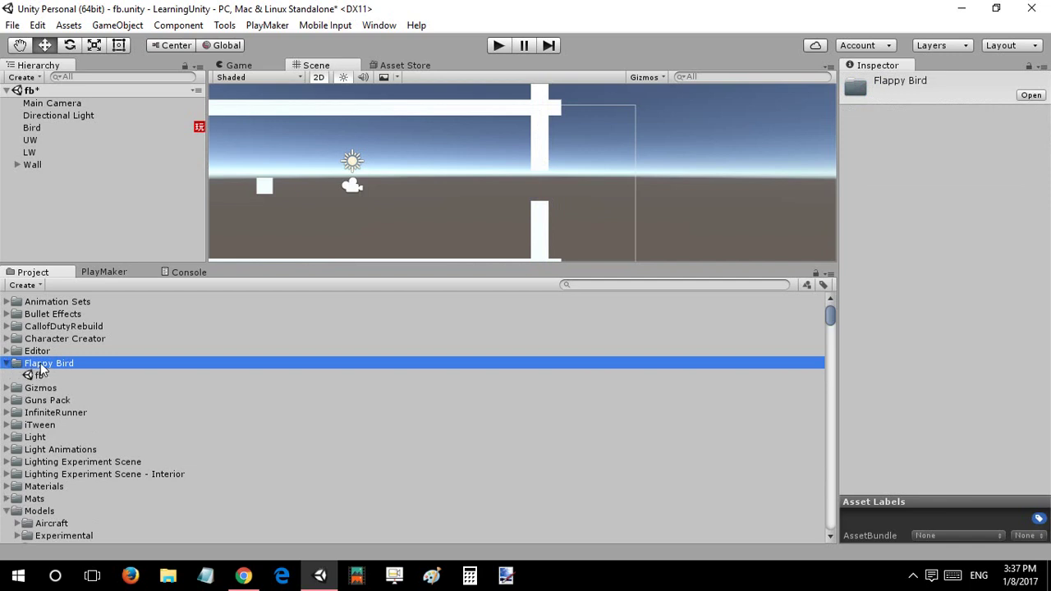
drag(57, 165, 46, 376)
drag(45, 375, 39, 375)
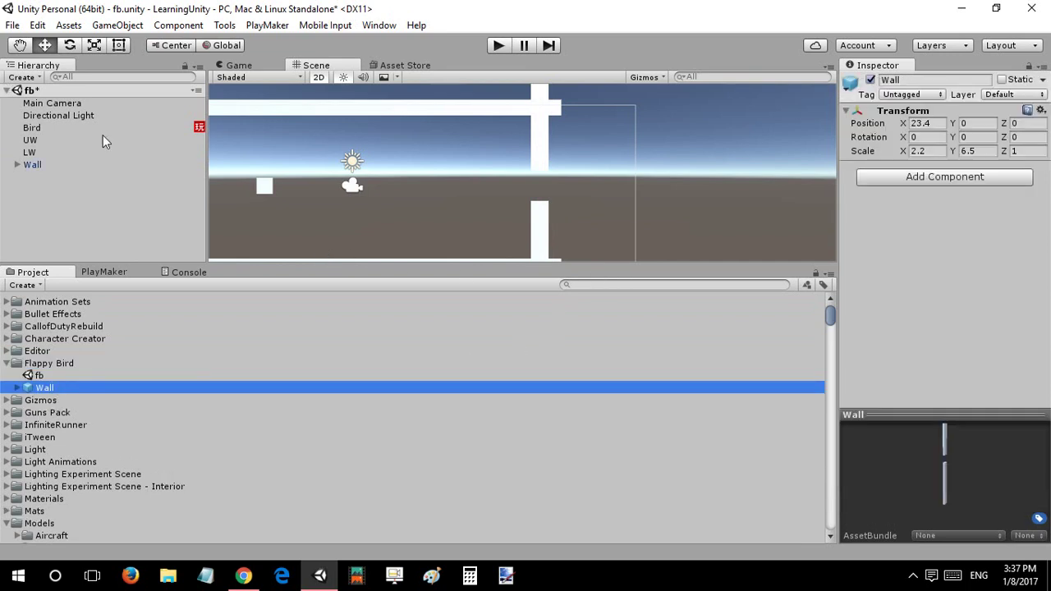
Try lowering the Wall instance in the scene to about Y -5.14 and undo the move.
click(77, 165)
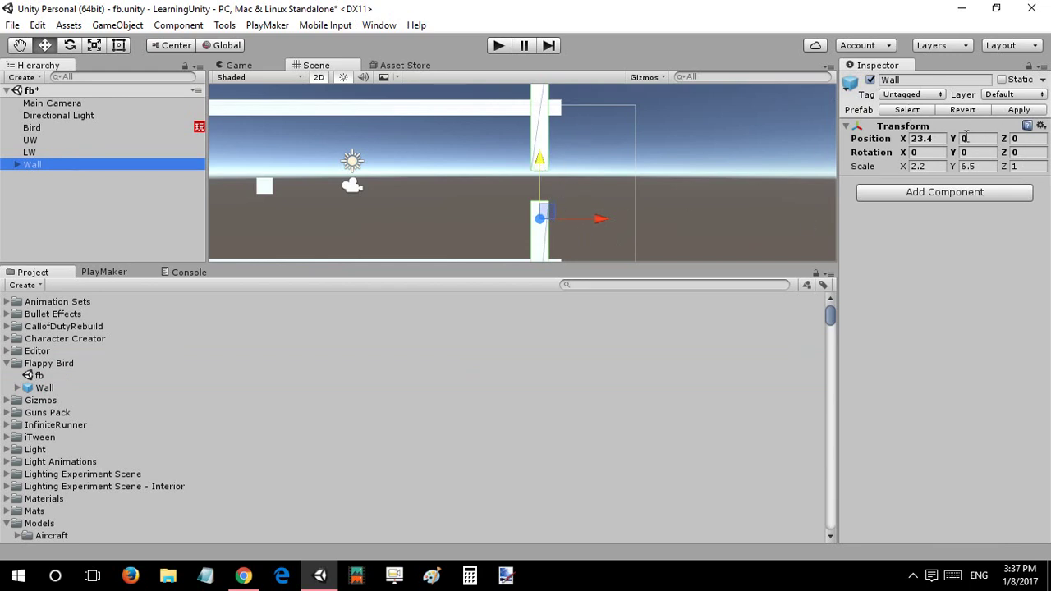
drag(536, 163, 536, 207)
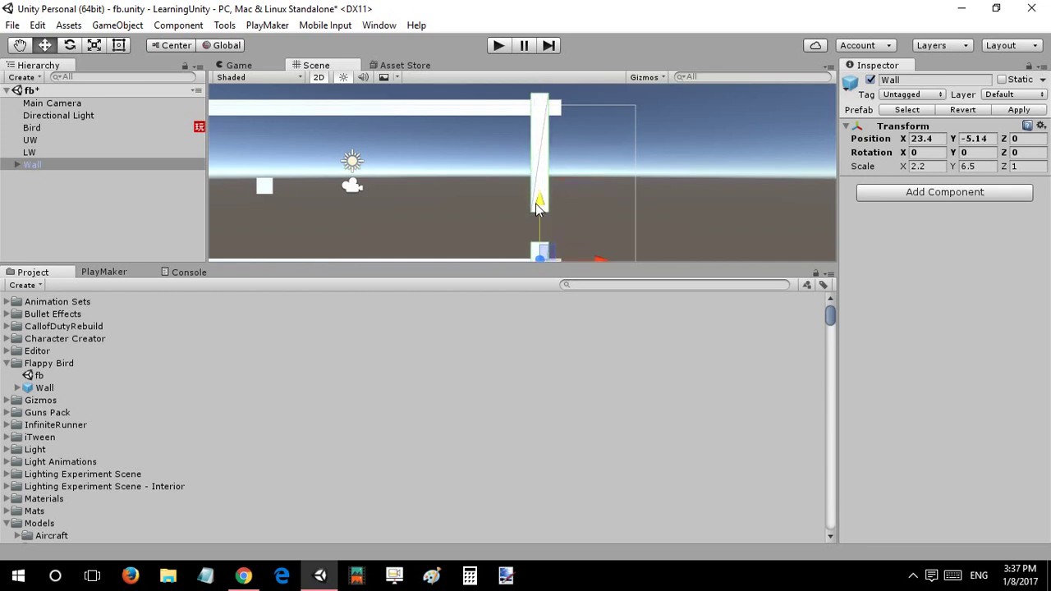
key(ctrl+z)
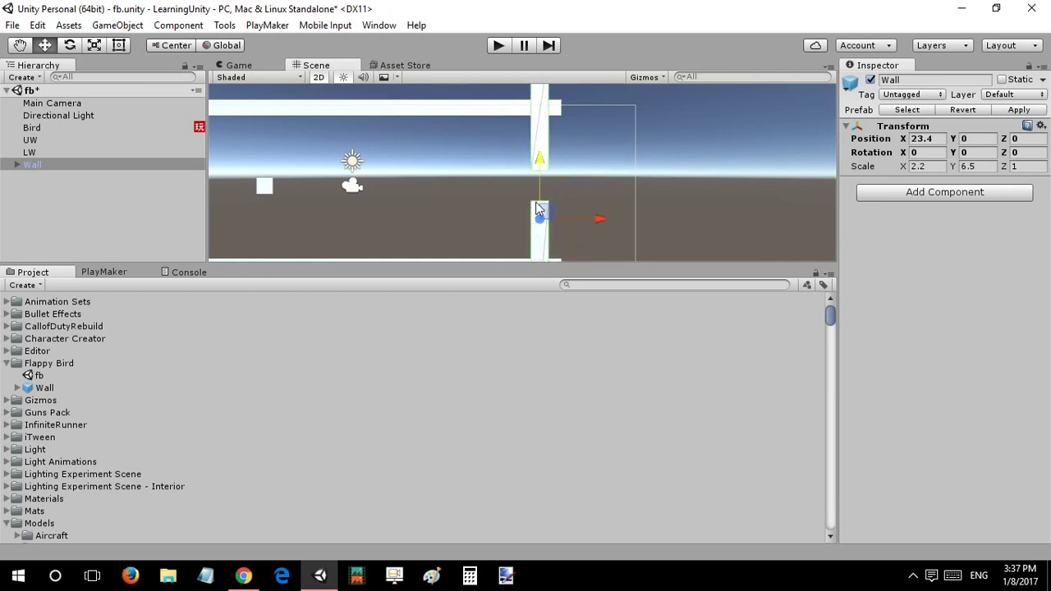
Delete the Wall instance from the scene and undo the deletion.
click(52, 159)
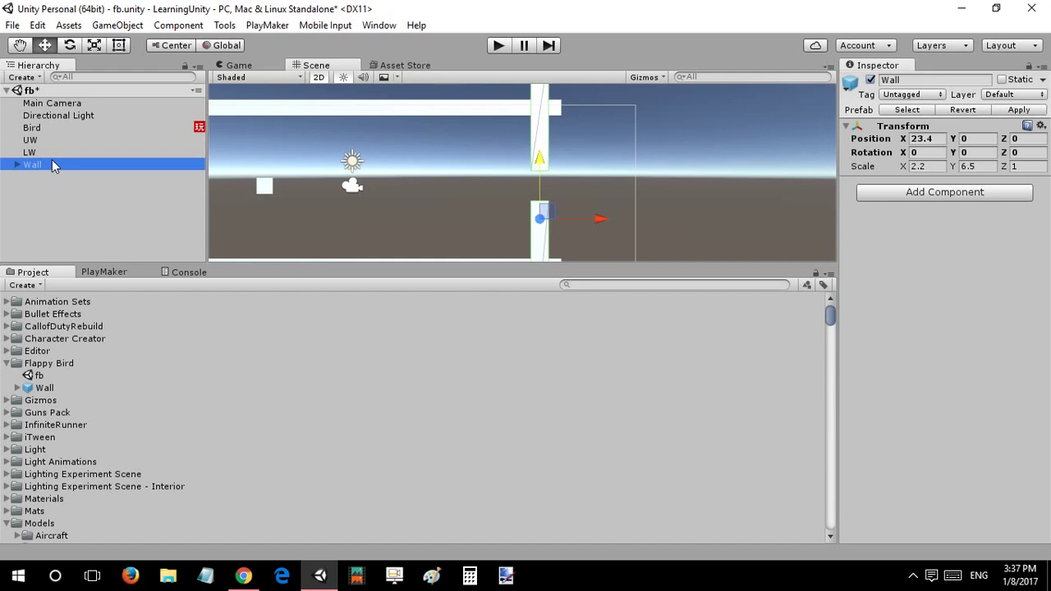
key(Delete)
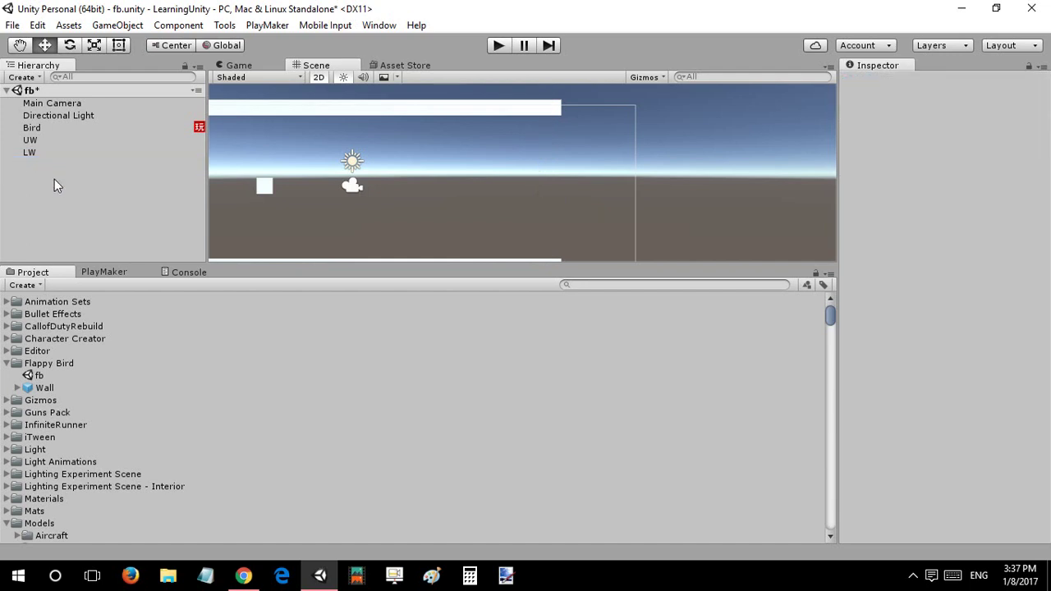
key(ctrl+z)
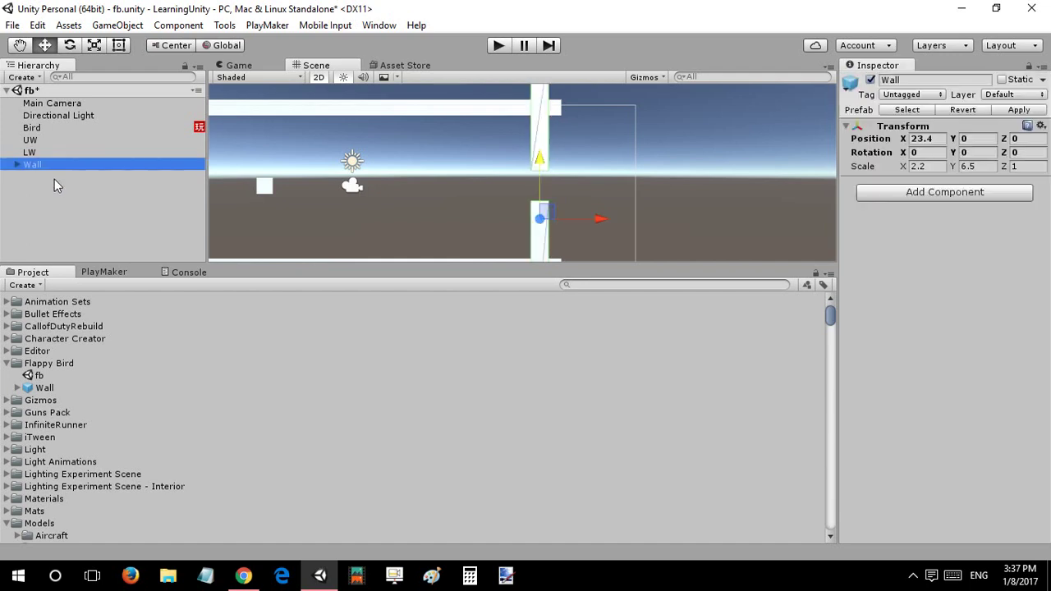
Create an empty object under the Wall, move it out to the scene's root level, and delete the Wall instance.
right_click(134, 167)
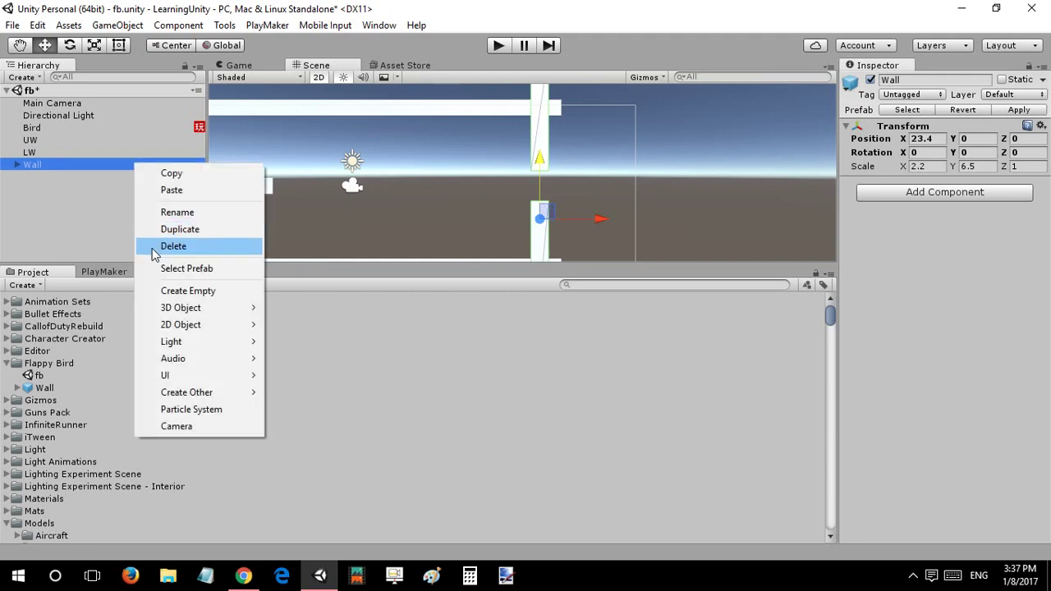
click(160, 288)
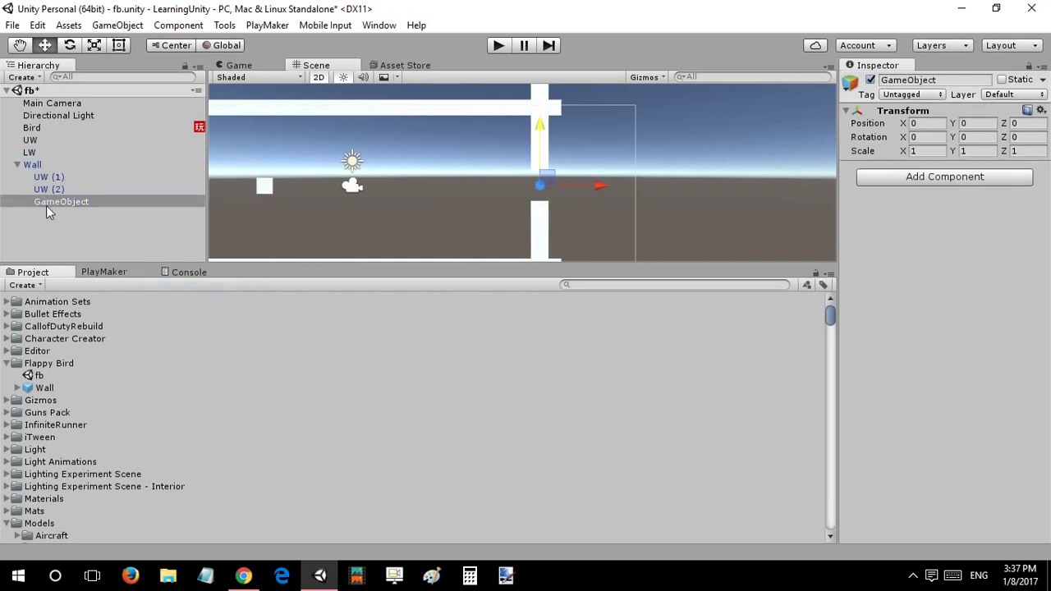
drag(47, 205, 50, 159)
click(33, 177)
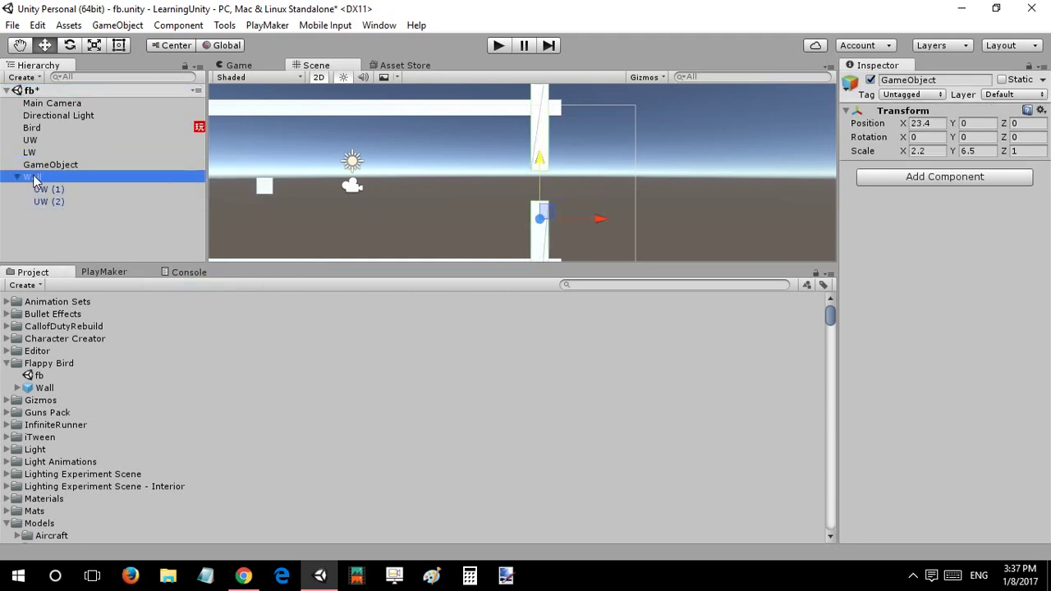
key(Delete)
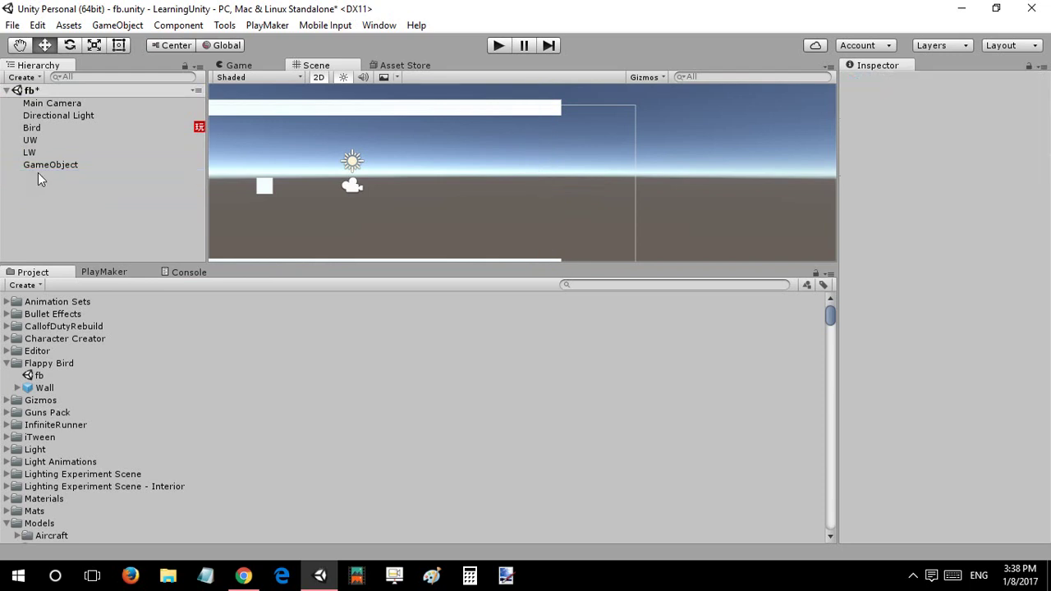
Move the empty object horizontally to about X 30.67 and rename it Spawner.
click(39, 167)
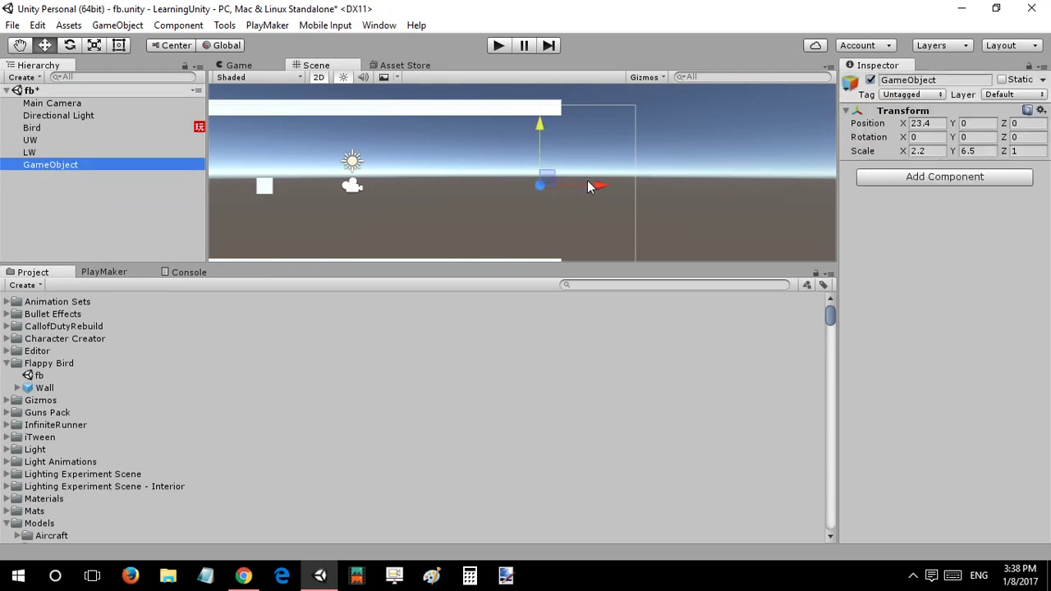
drag(589, 182, 649, 168)
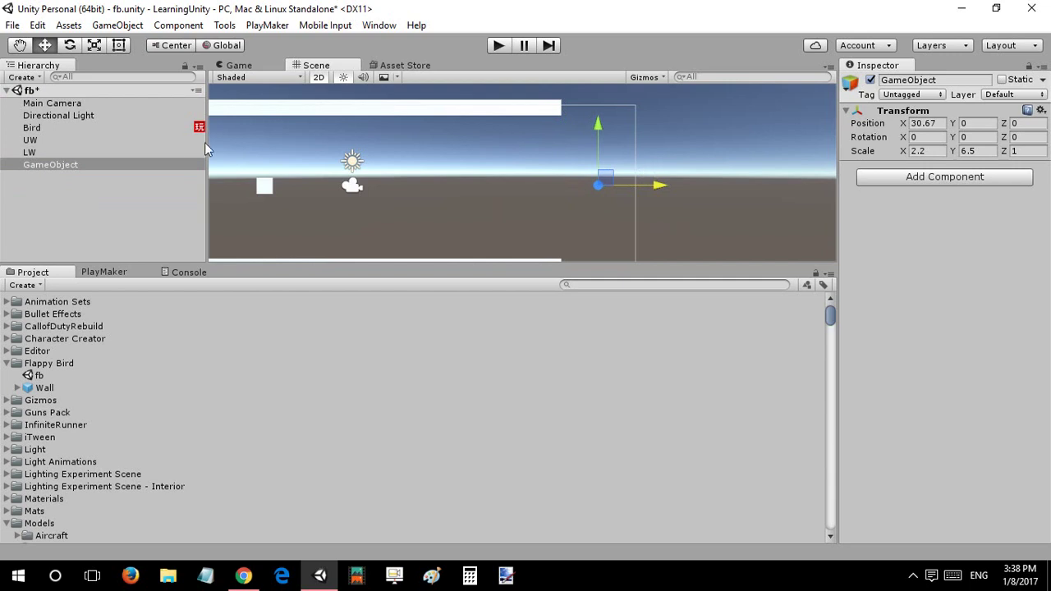
click(146, 165)
text(Spawner)
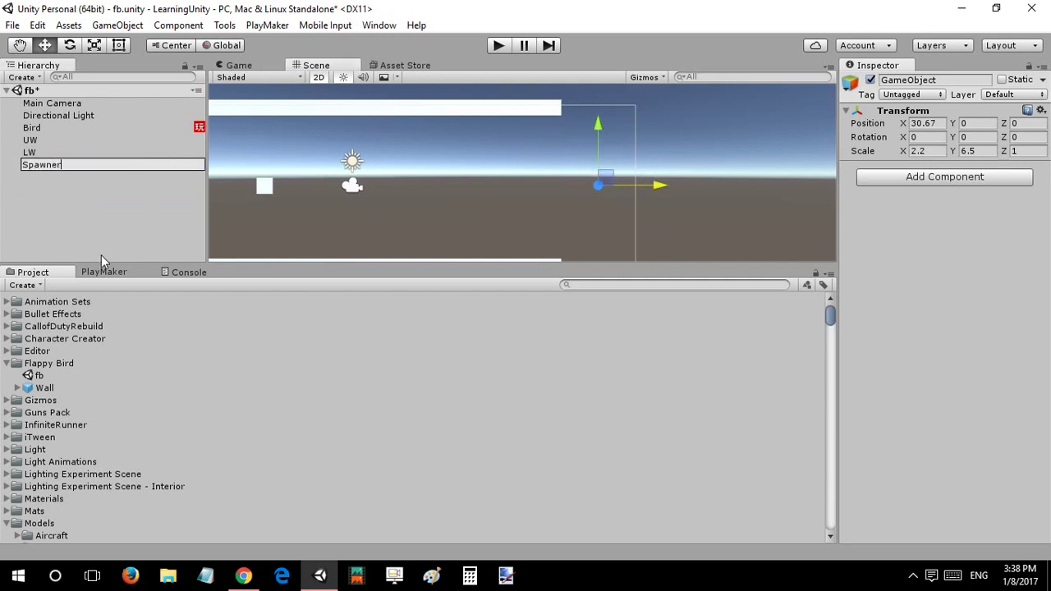
click(114, 208)
click(87, 162)
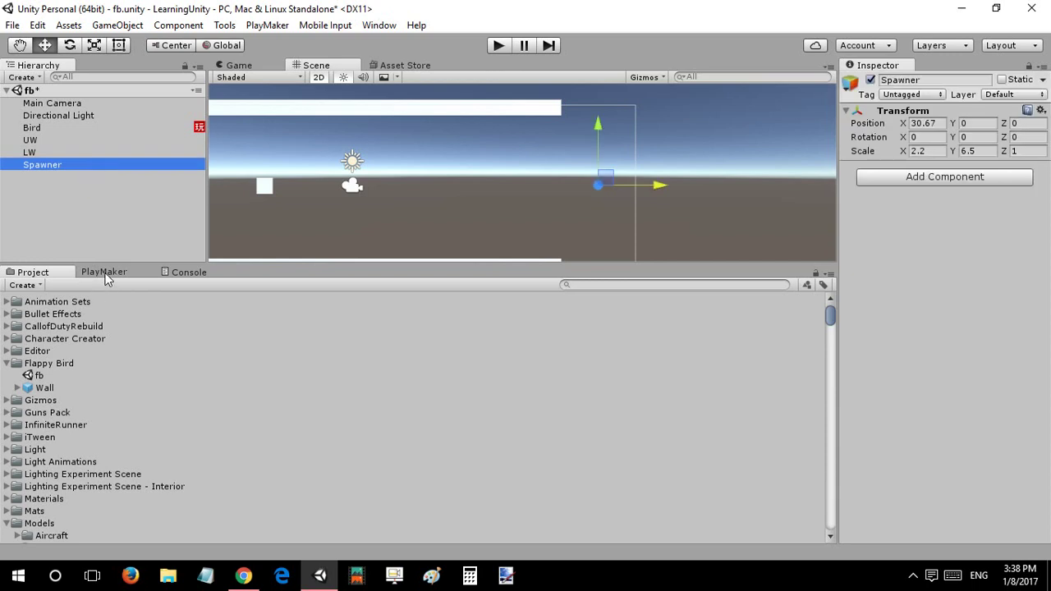
Place an instance of the Wall prefab from the Flappy Bird folder back into the scene.
click(105, 272)
click(33, 272)
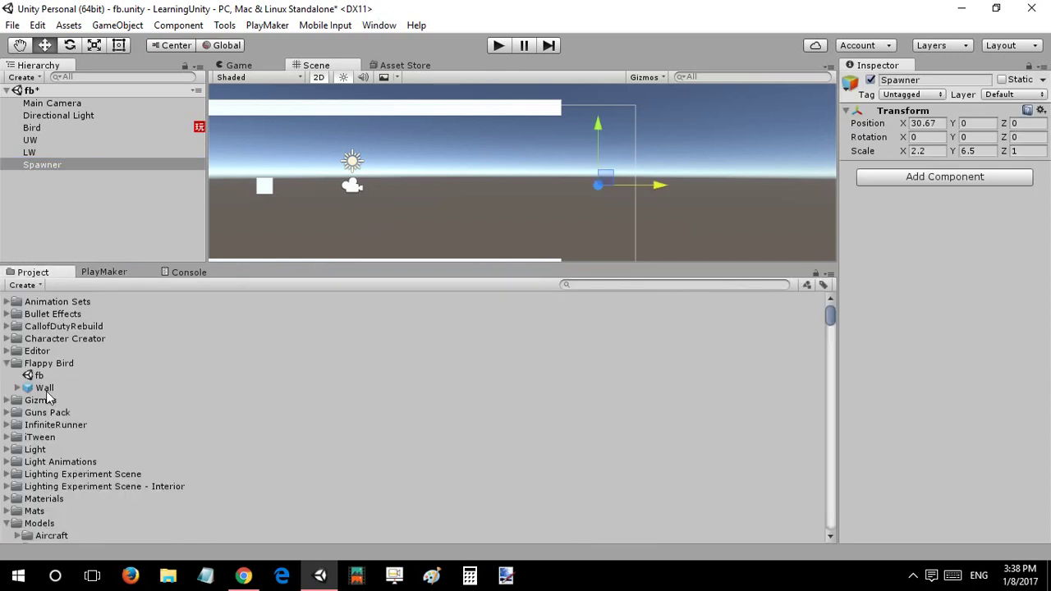
drag(47, 398, 88, 204)
click(71, 213)
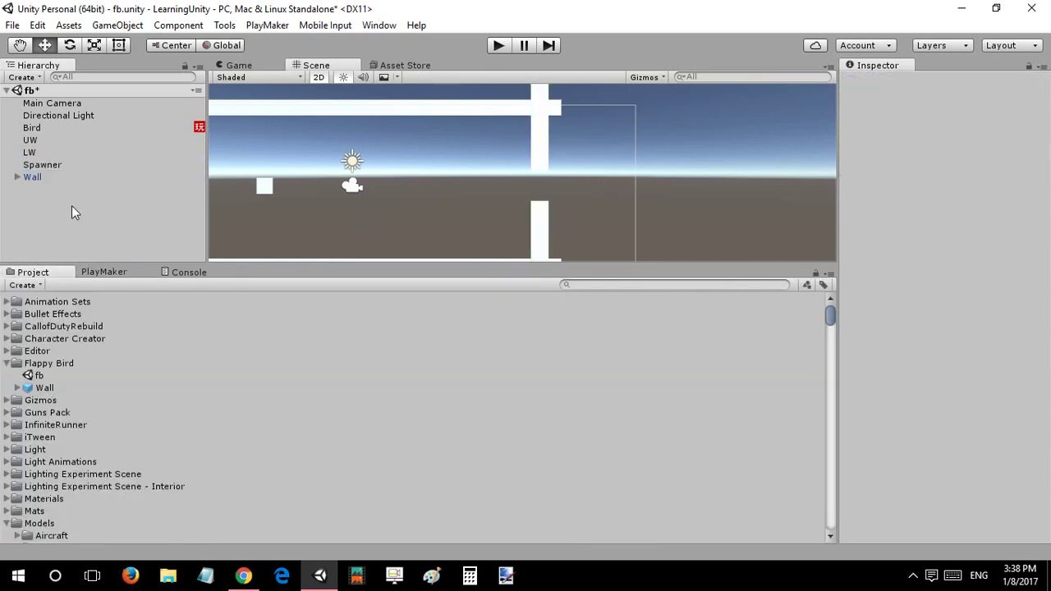
Add a PlayMaker FSM to the Wall instance and name it MoveLeft.
click(97, 272)
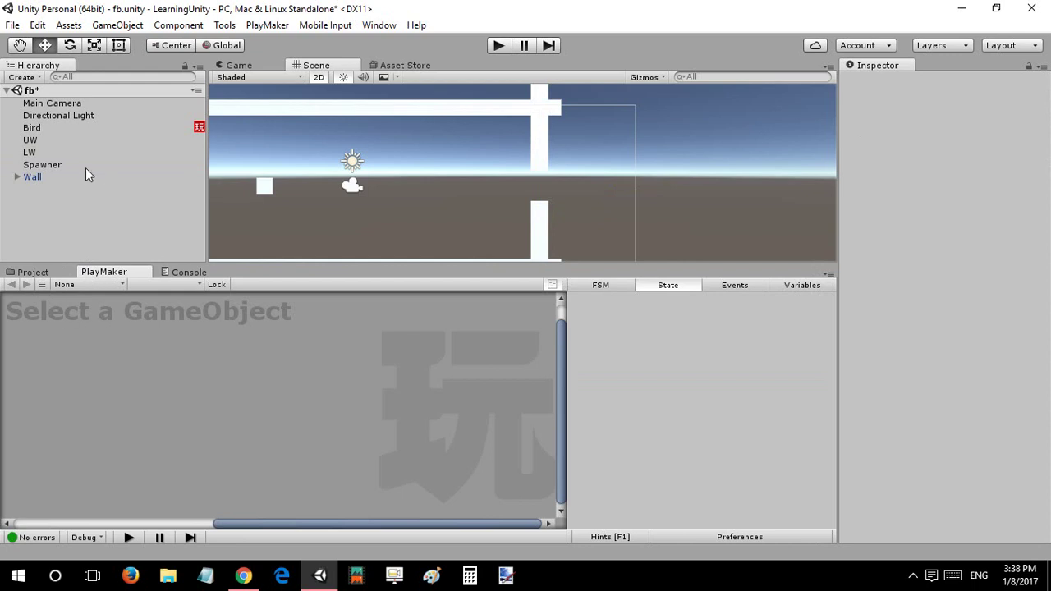
click(85, 169)
click(82, 178)
right_click(101, 297)
click(119, 306)
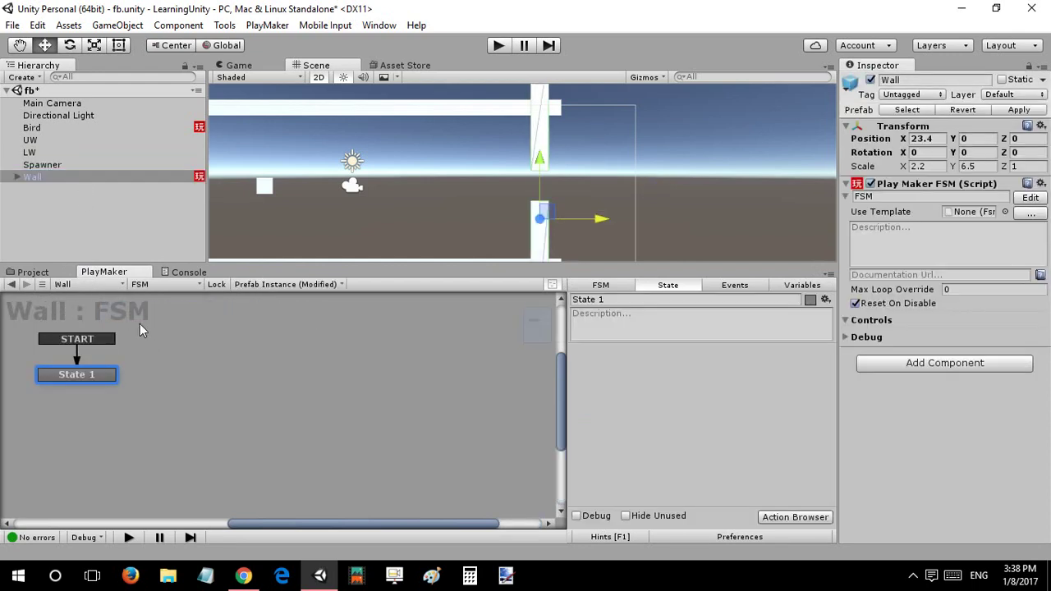
click(600, 285)
click(590, 299)
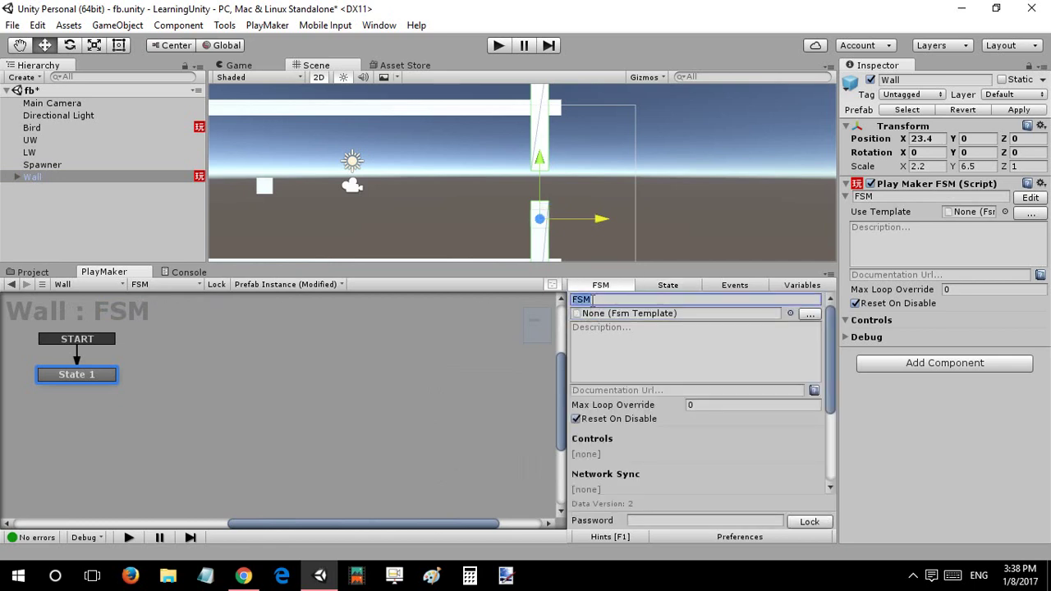
text(MoveL)
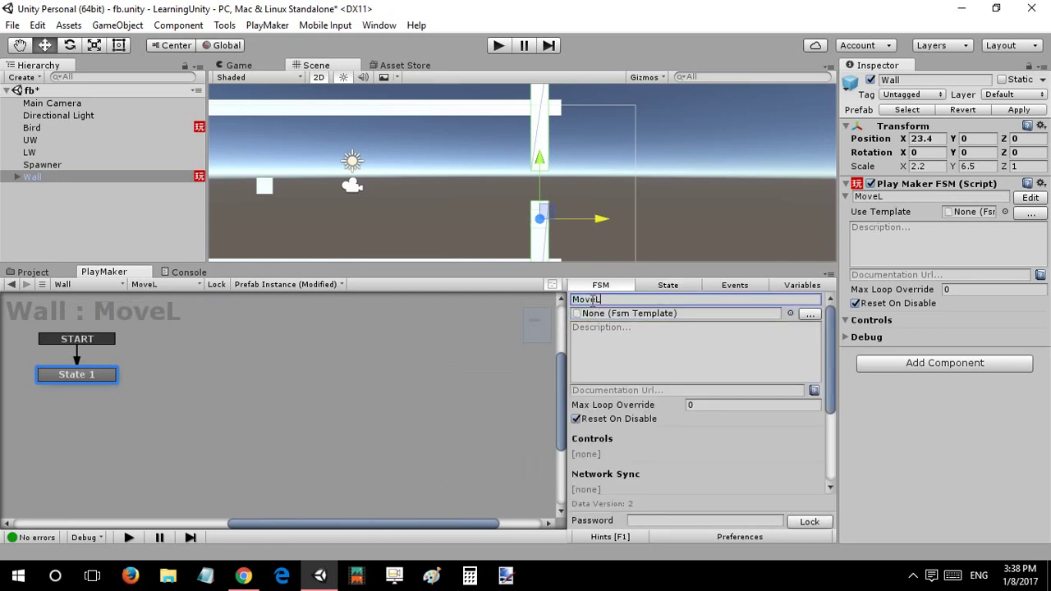
text(eft)
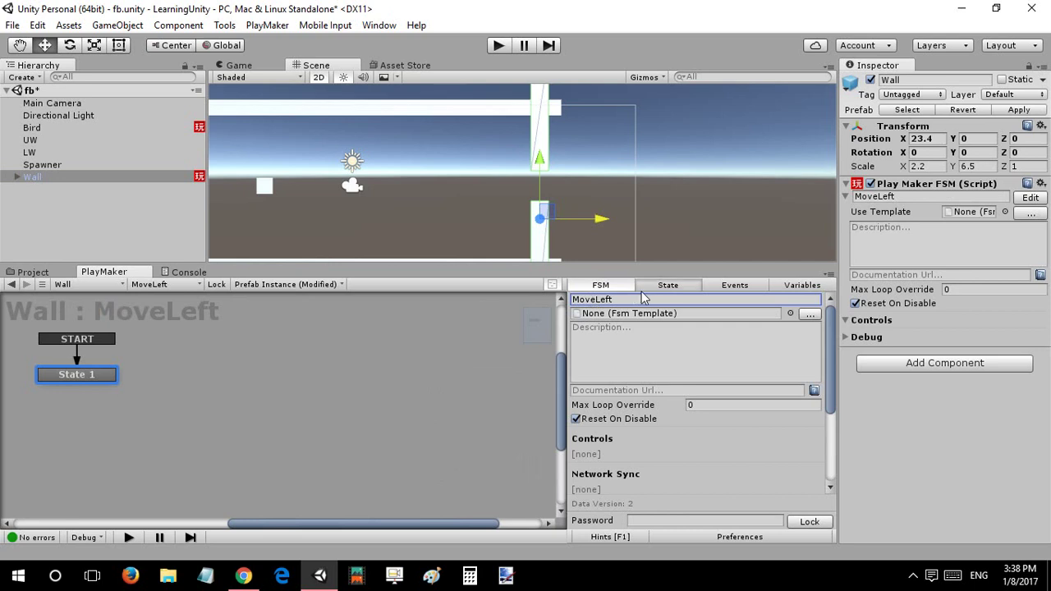
Add a Translate action to State 1 of the Wall's MoveLeft FSM.
click(650, 286)
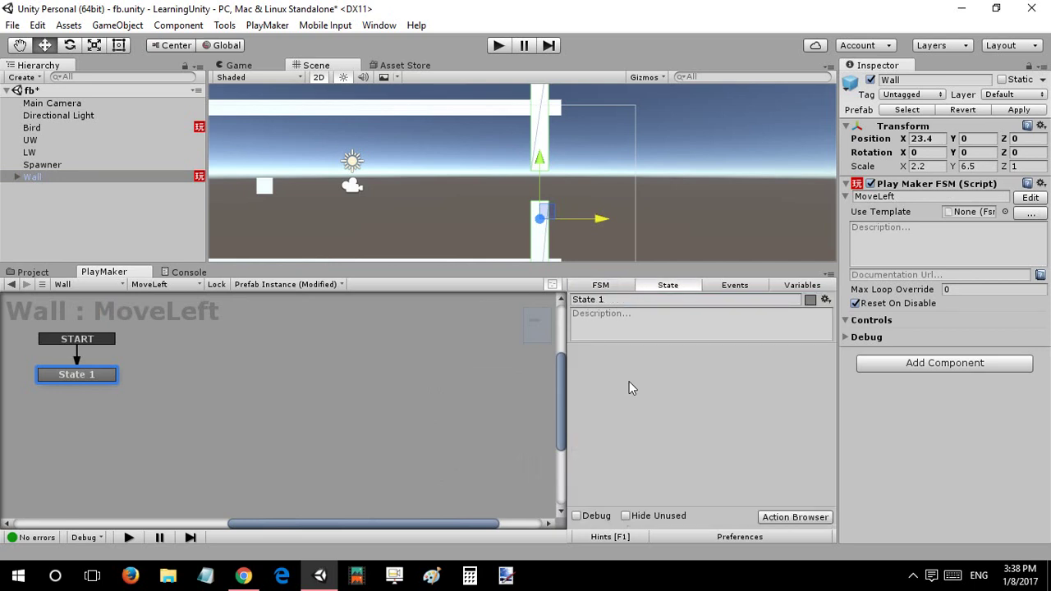
double_click(629, 382)
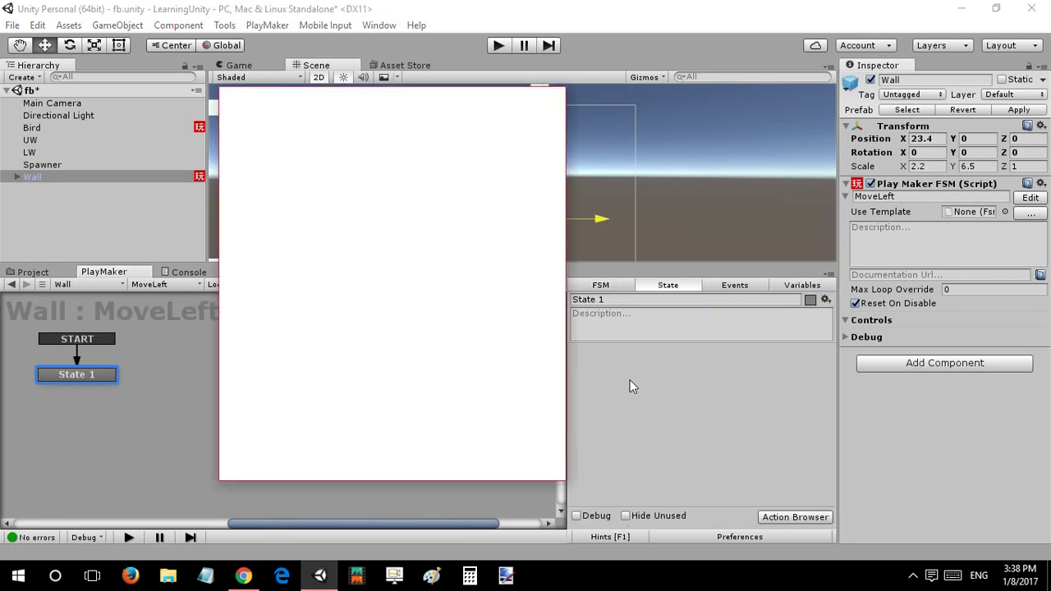
text(translate)
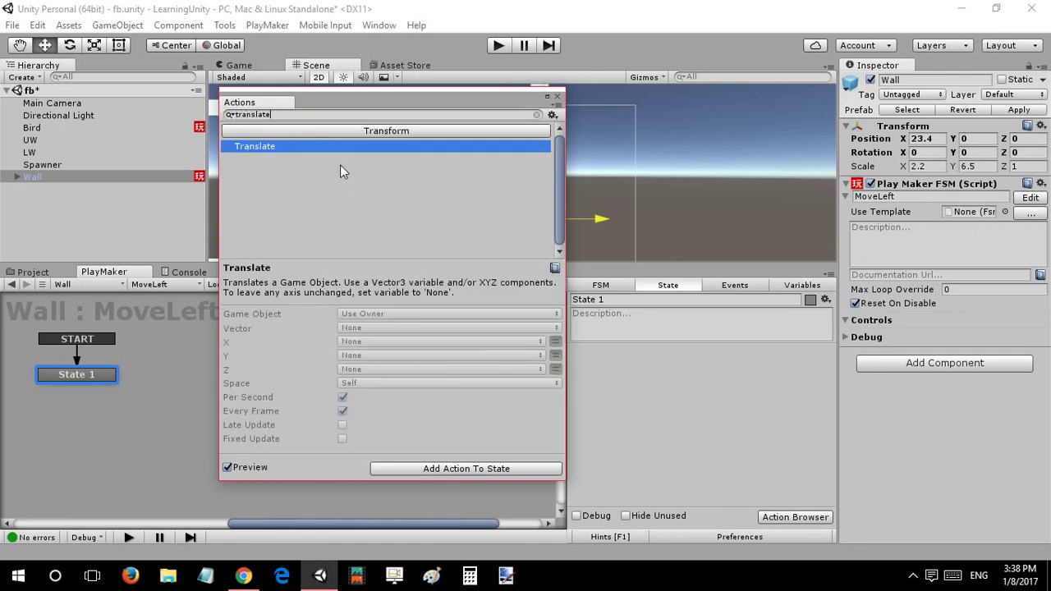
double_click(333, 146)
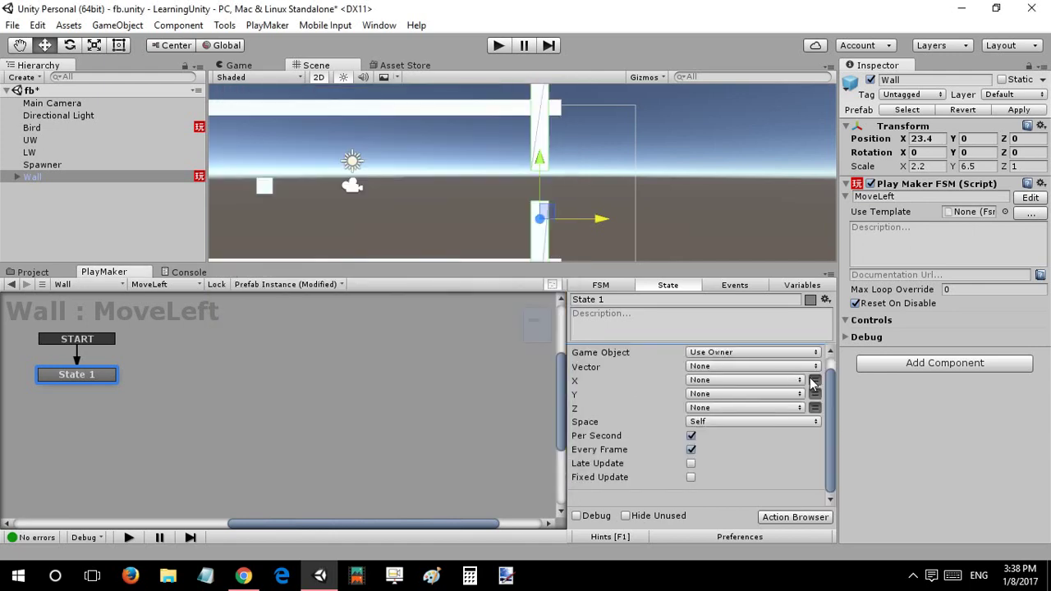
Set the Translate action's X to -5, keep the action enabled, and collapse it.
click(814, 380)
click(786, 380)
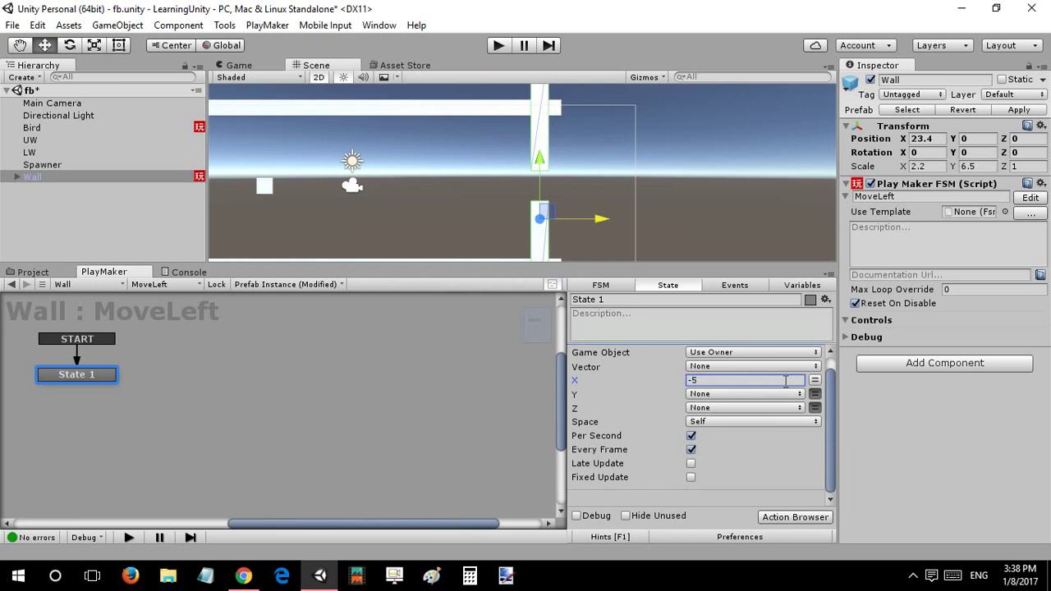
click(631, 445)
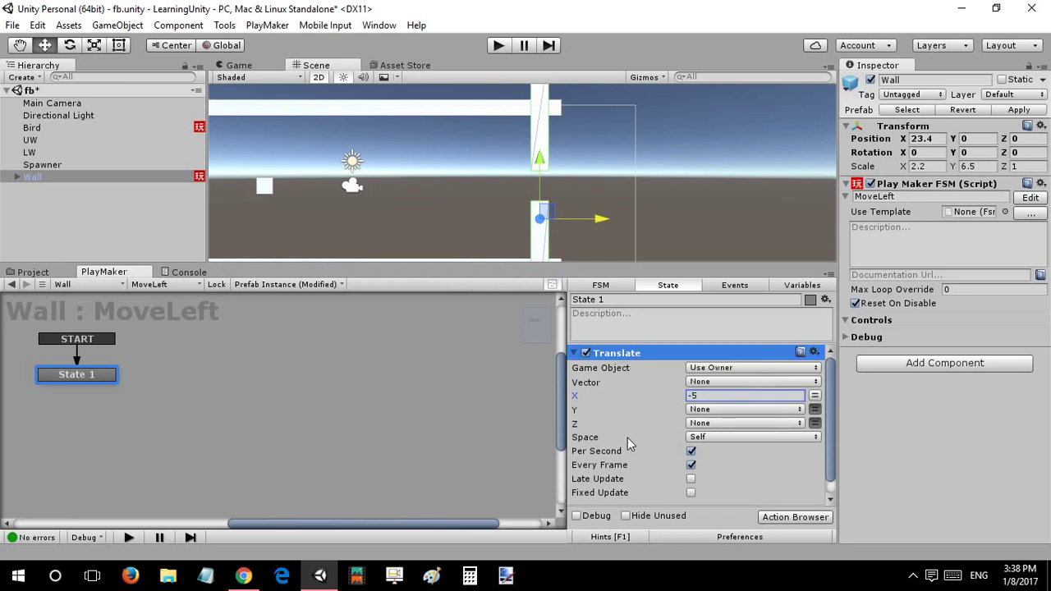
click(585, 354)
click(586, 353)
click(574, 353)
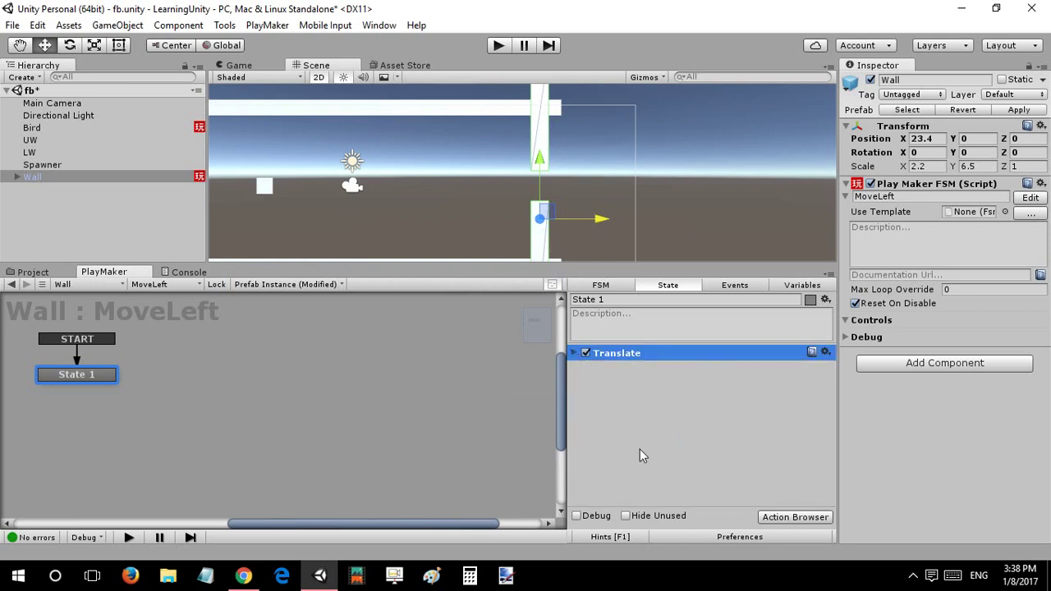
Play-test the scene, making the Bird jump as the Wall moves past, and stop the game.
click(498, 45)
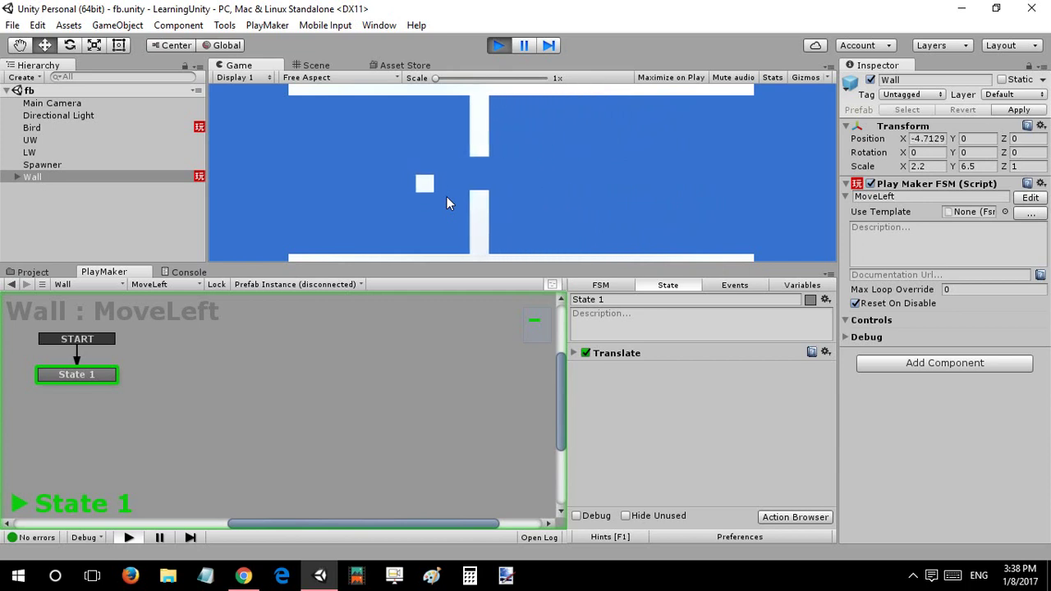
click(447, 196)
click(446, 196)
click(447, 196)
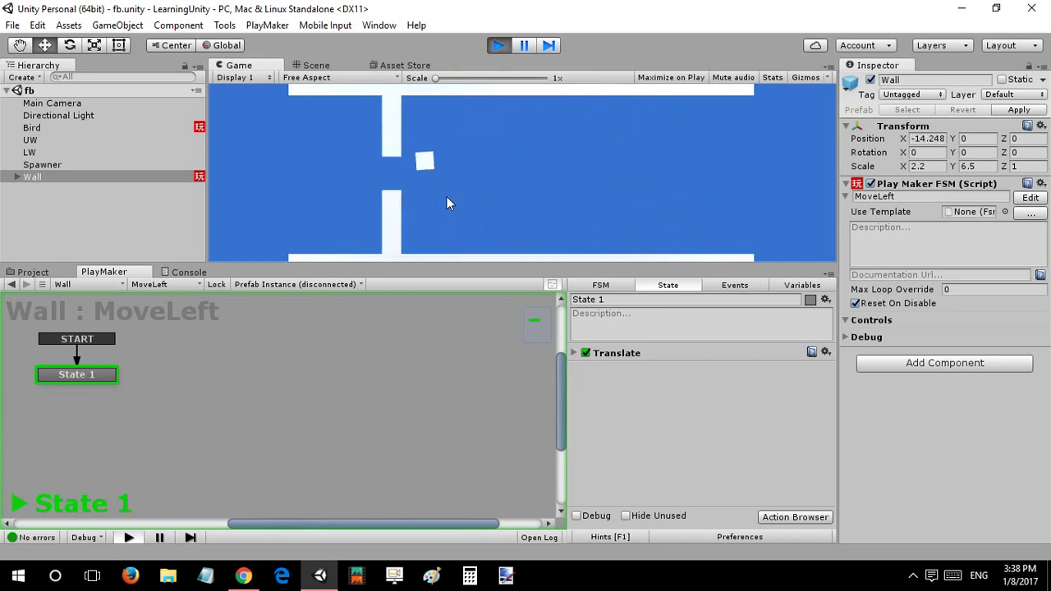
click(446, 196)
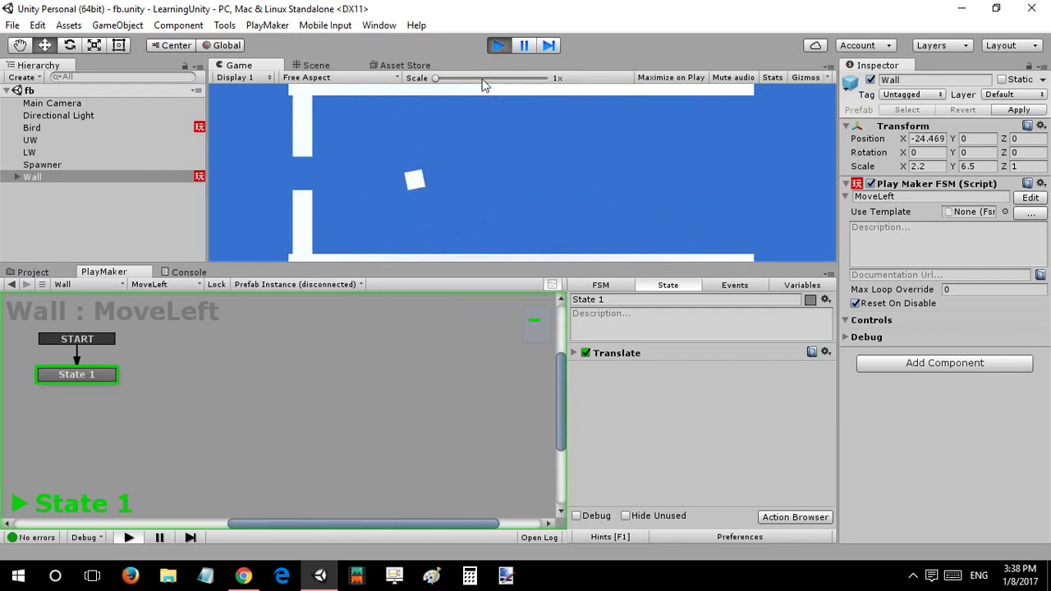
key(space)
click(498, 46)
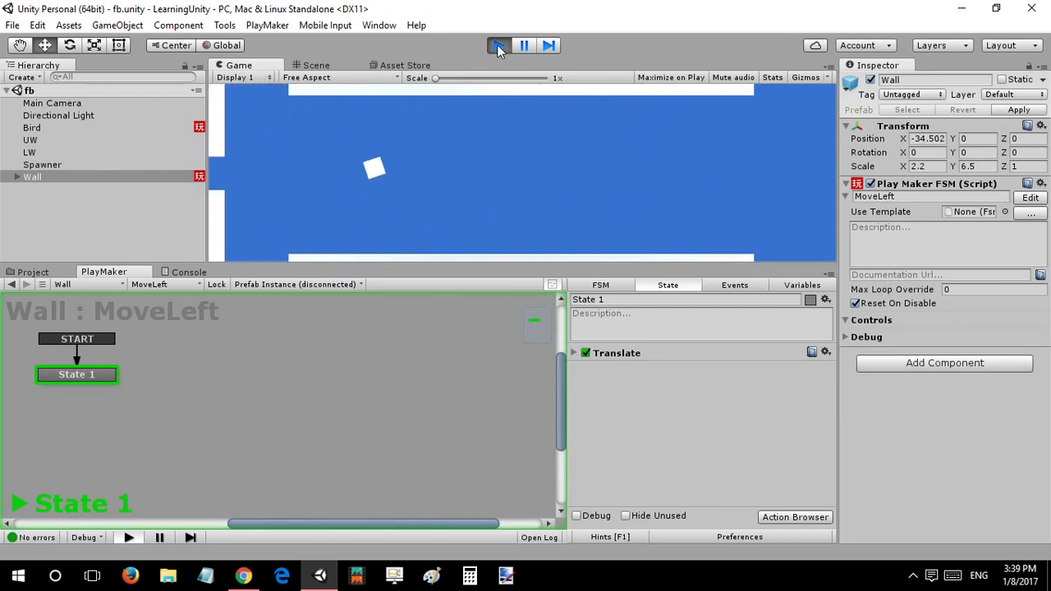
Freeze the Bird's Rigidbody rotation on the X, Y and Z axes.
click(80, 129)
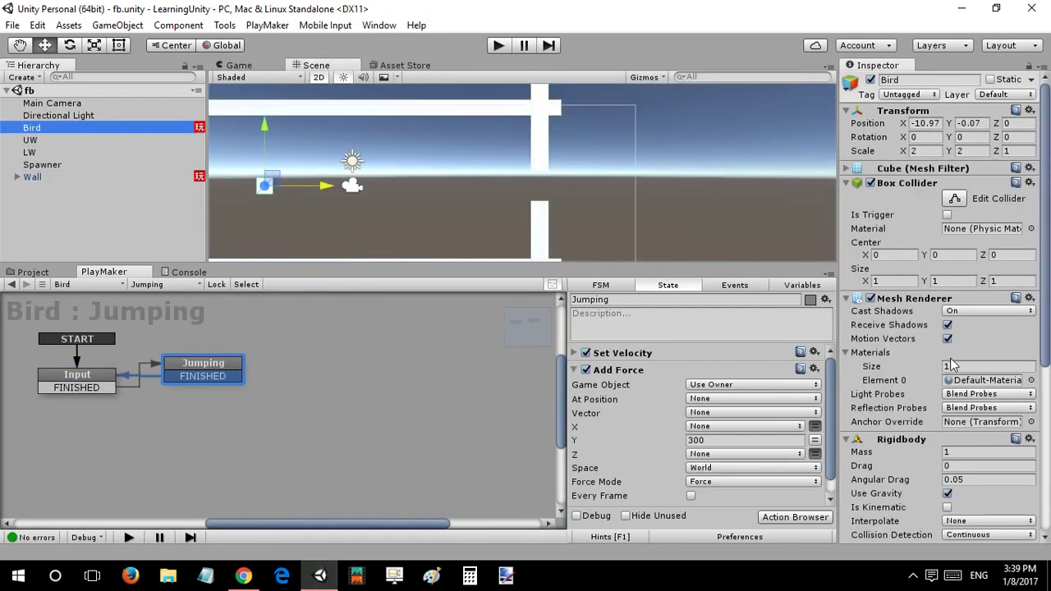
scroll(954, 367, down, 5)
click(993, 346)
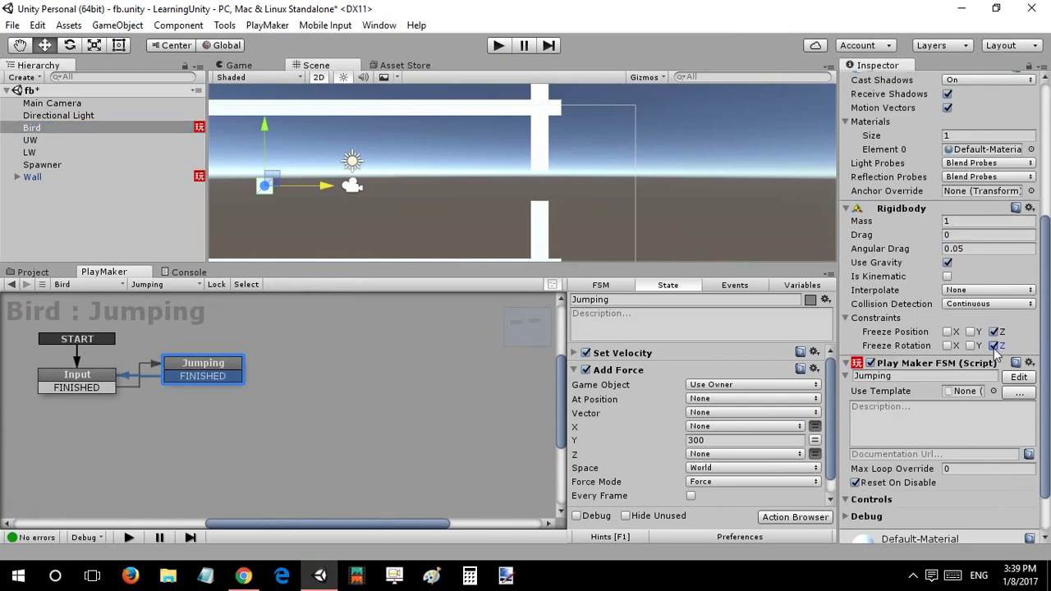
click(970, 346)
click(947, 346)
Run the game again and make the Bird jump to test it with its rotation frozen.
click(498, 45)
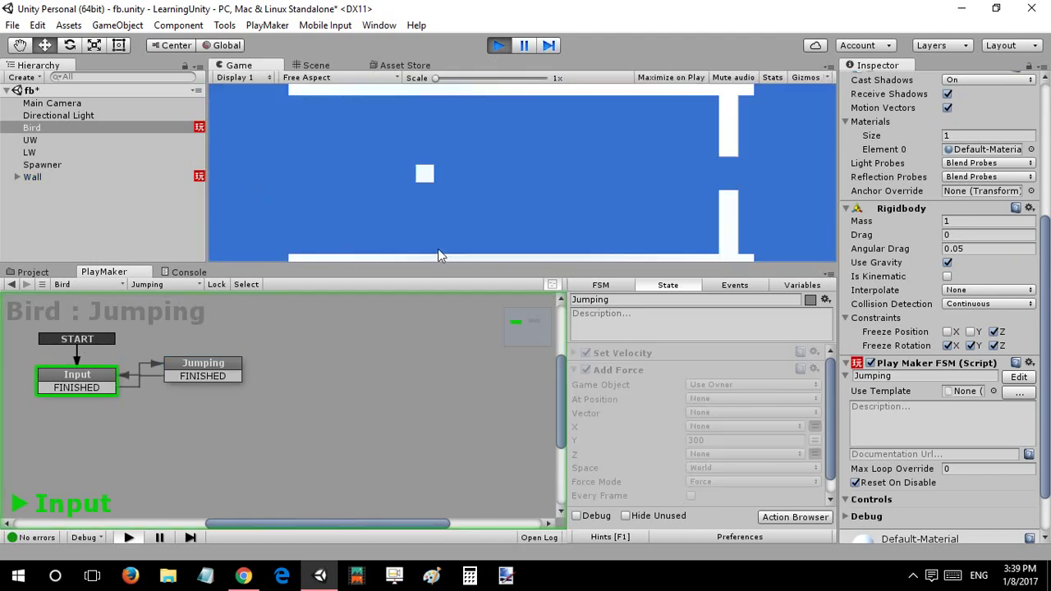
key(space)
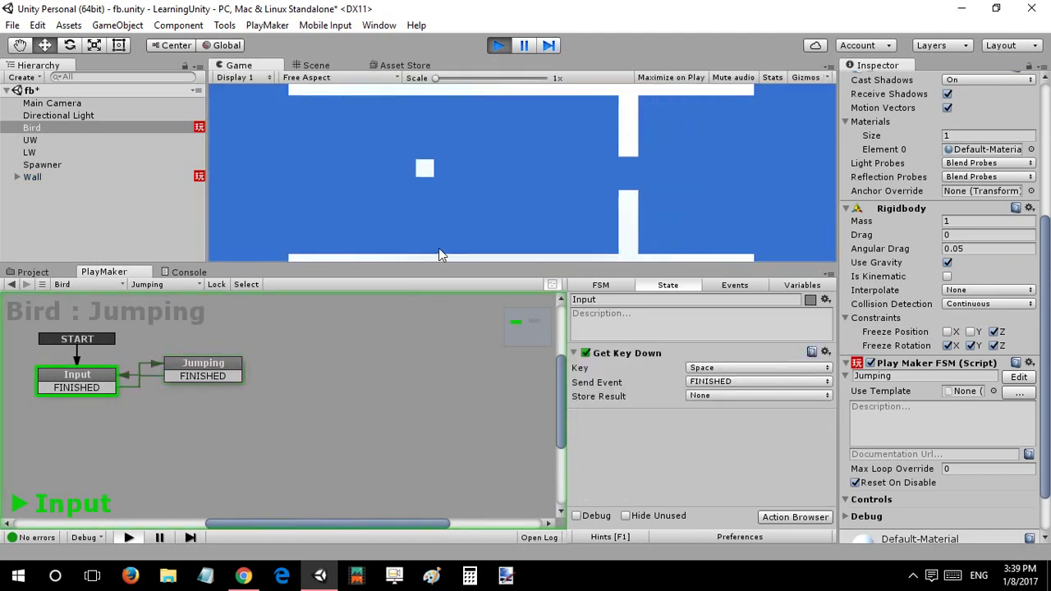
Playtest the bird's jumps past the moving wall, stop the game and select the bird's Jumping state.
key(space)
key(space)
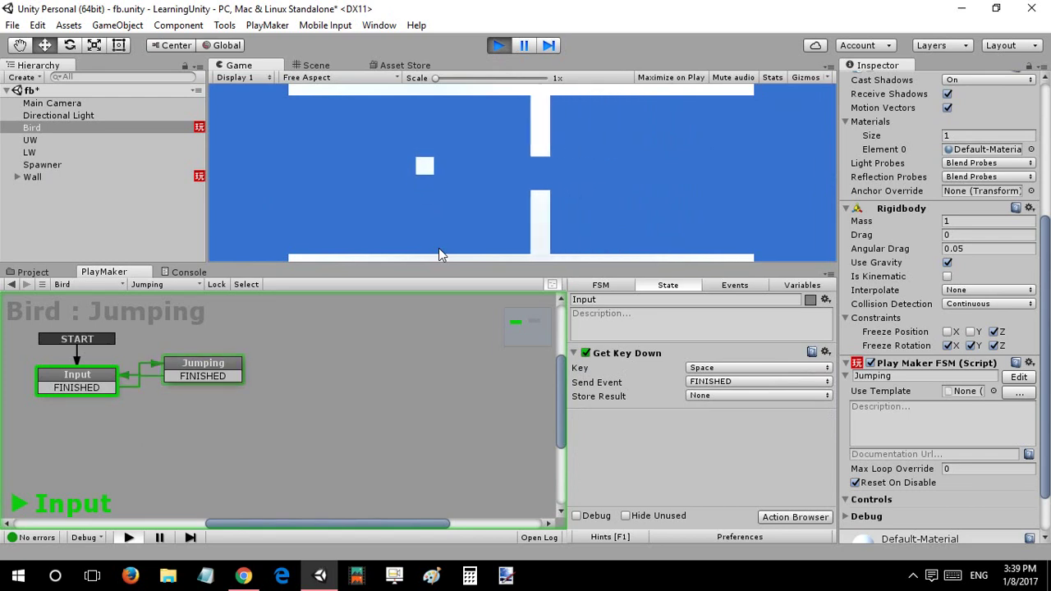
key(space)
key(space)
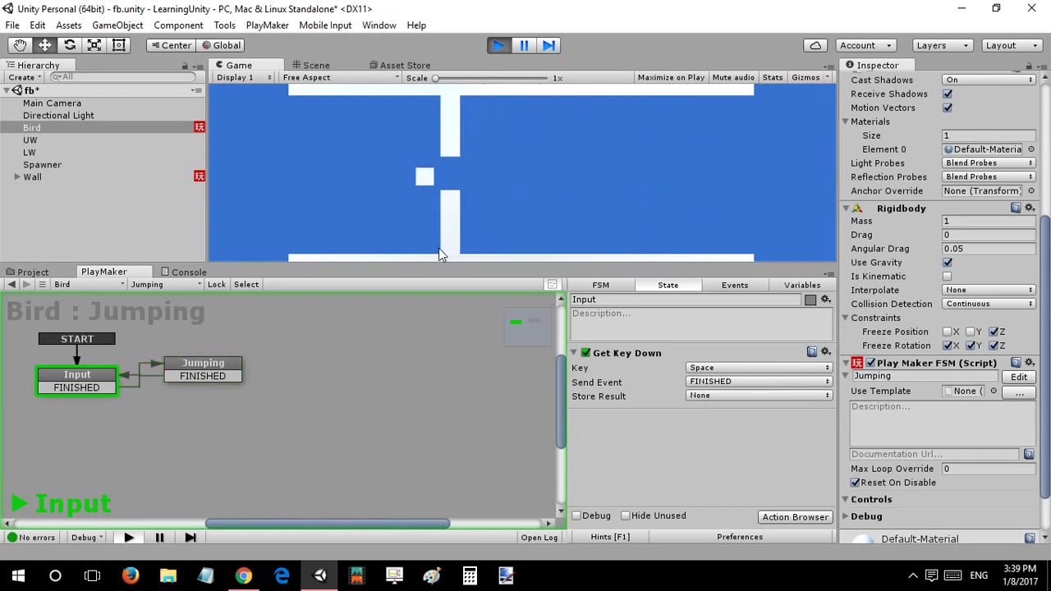
key(space)
key(space)
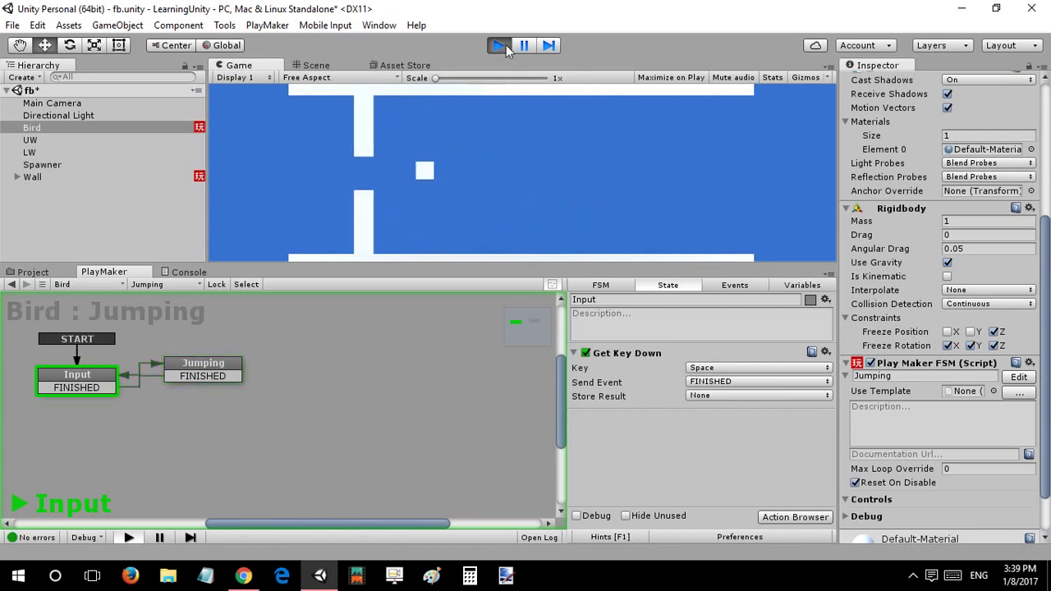
click(496, 46)
click(241, 367)
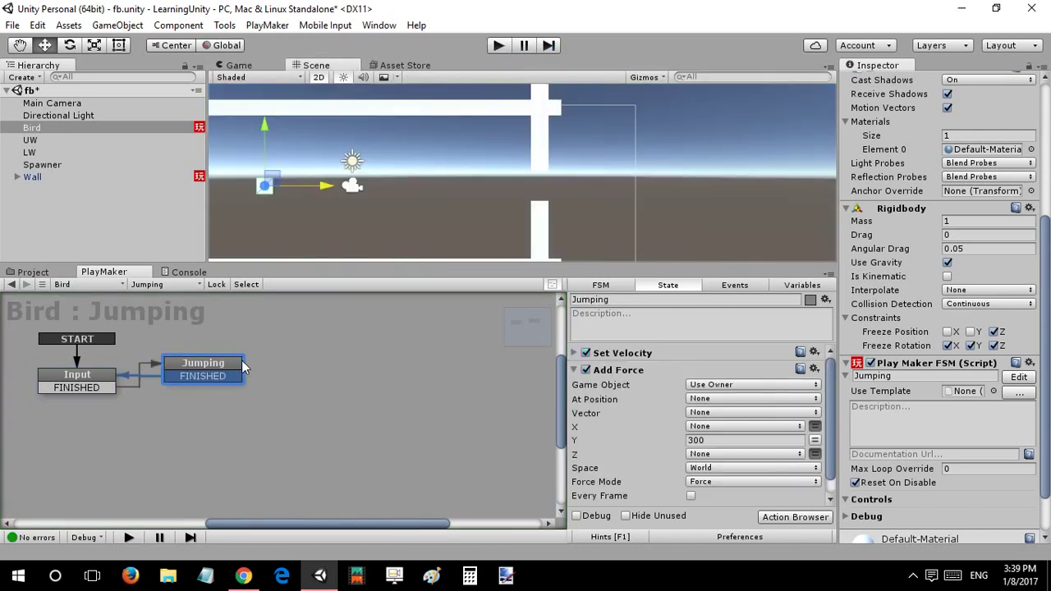
click(912, 575)
right_click(897, 547)
click(953, 359)
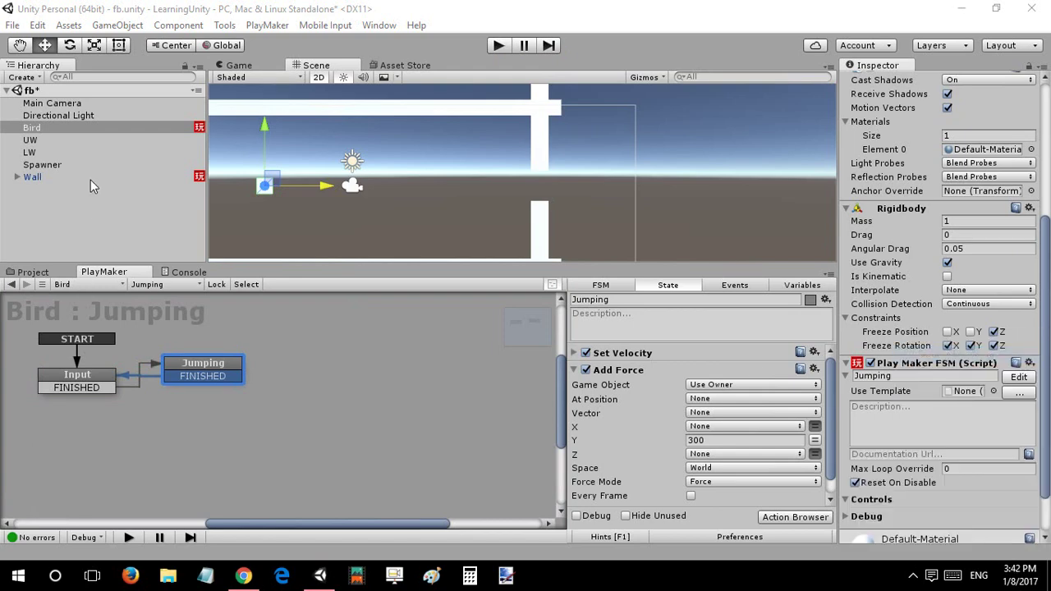
Set the X value of the Wall's Translate action to -8 and test-run the game.
click(89, 178)
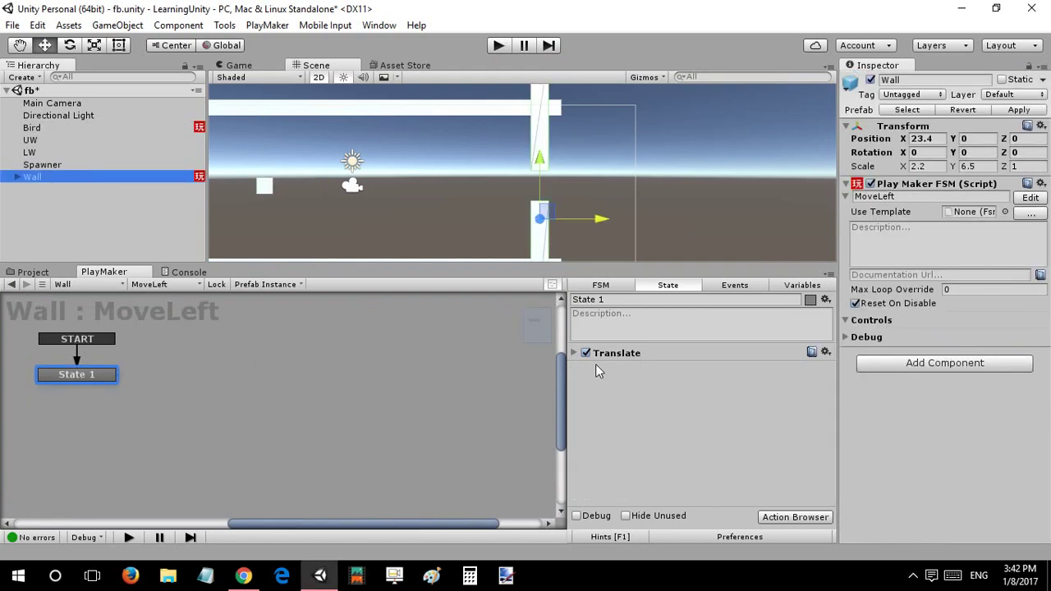
click(574, 353)
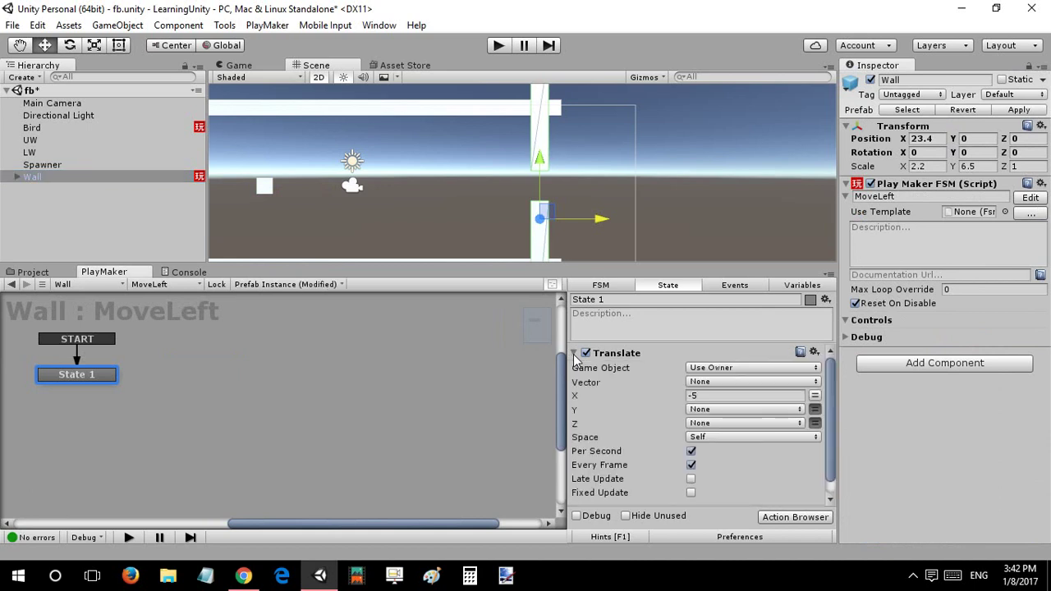
click(708, 395)
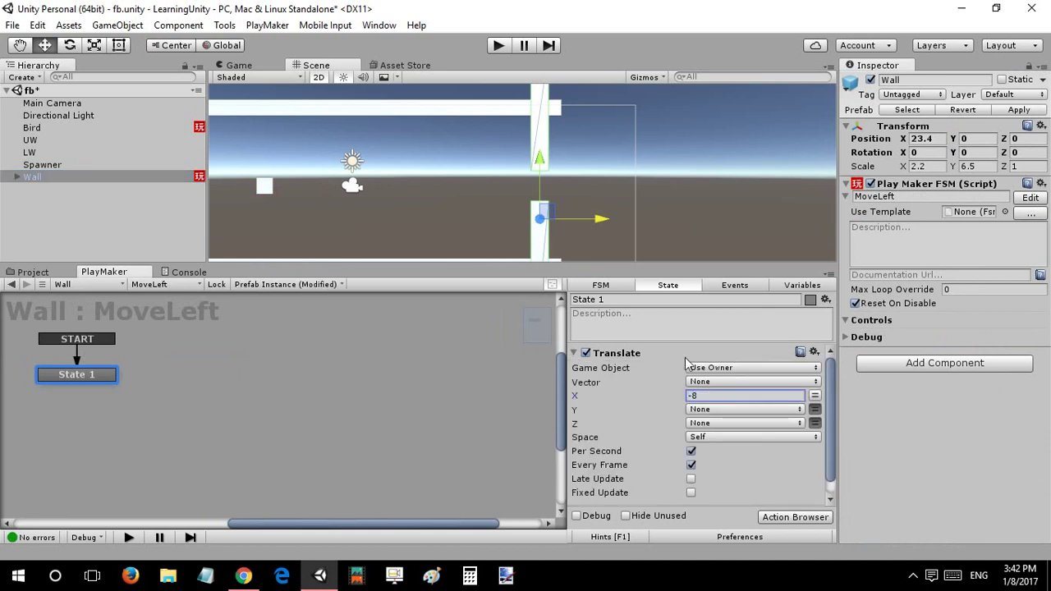
click(498, 45)
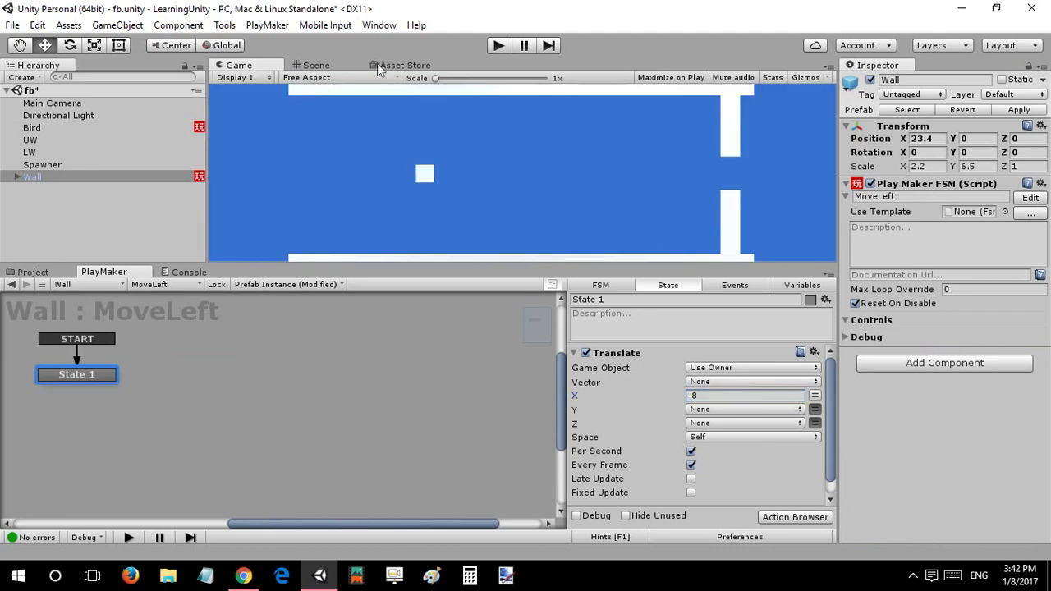
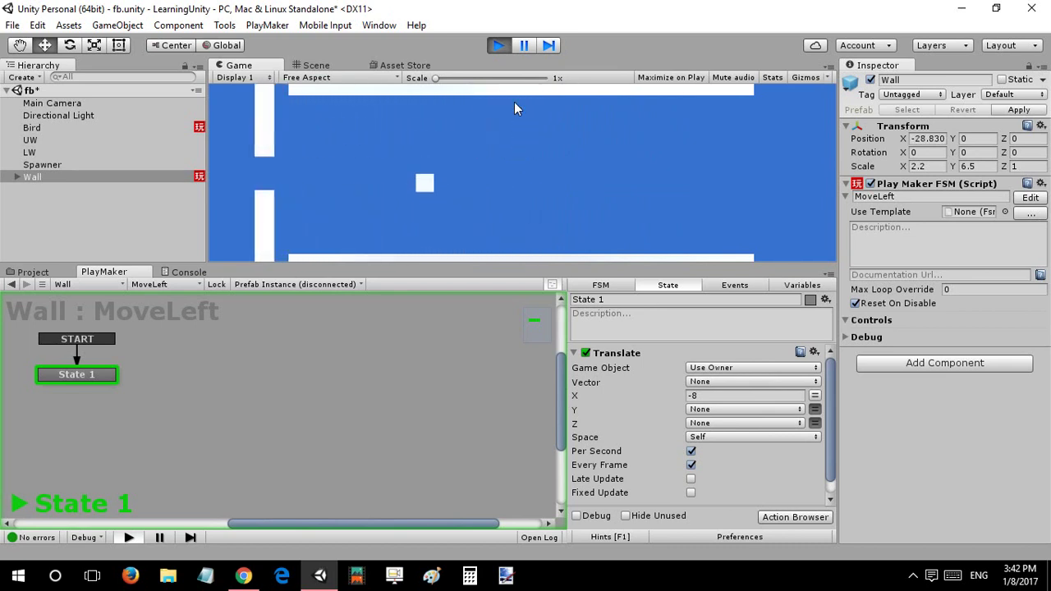
click(507, 48)
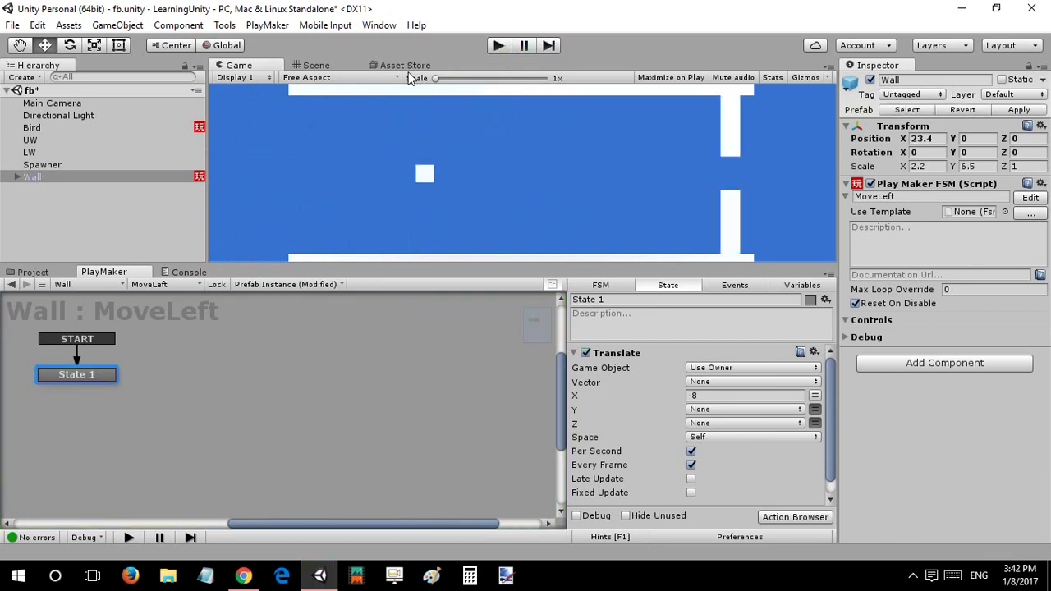
Try an X value of -12 in the Wall's Translate action with a test run of the game.
click(734, 396)
click(506, 49)
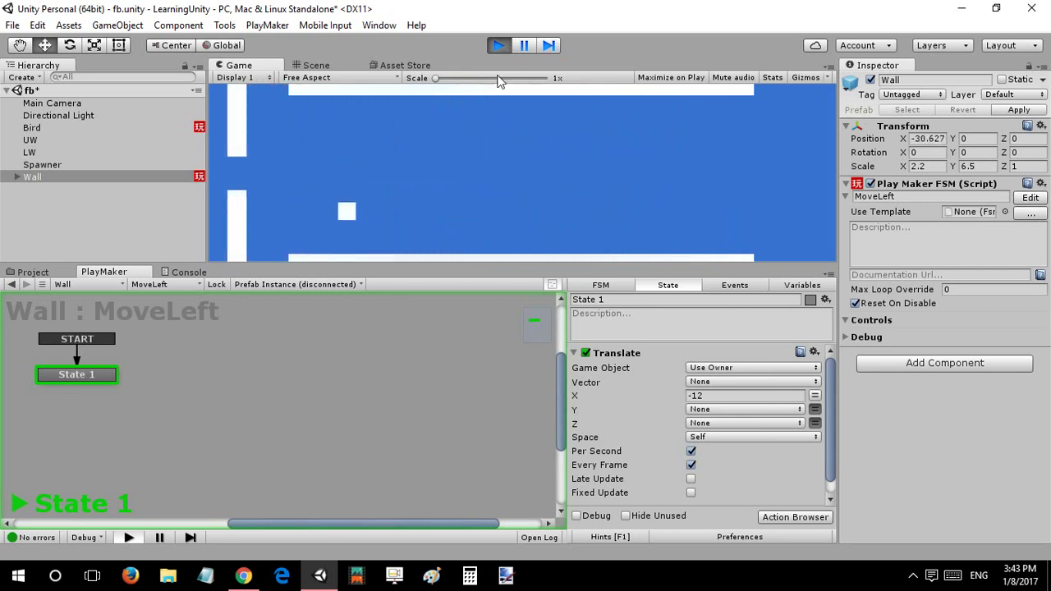
key(ctrl+p)
Set the Wall's Translate X value to -10, run the game to check the speed and stop it.
click(718, 395)
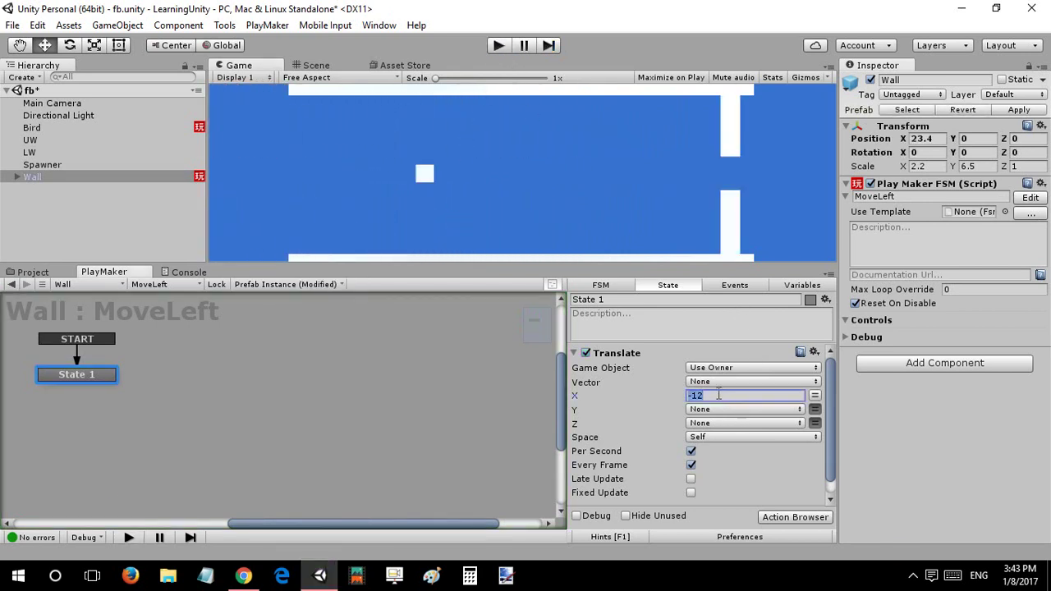
text(-10)
click(499, 46)
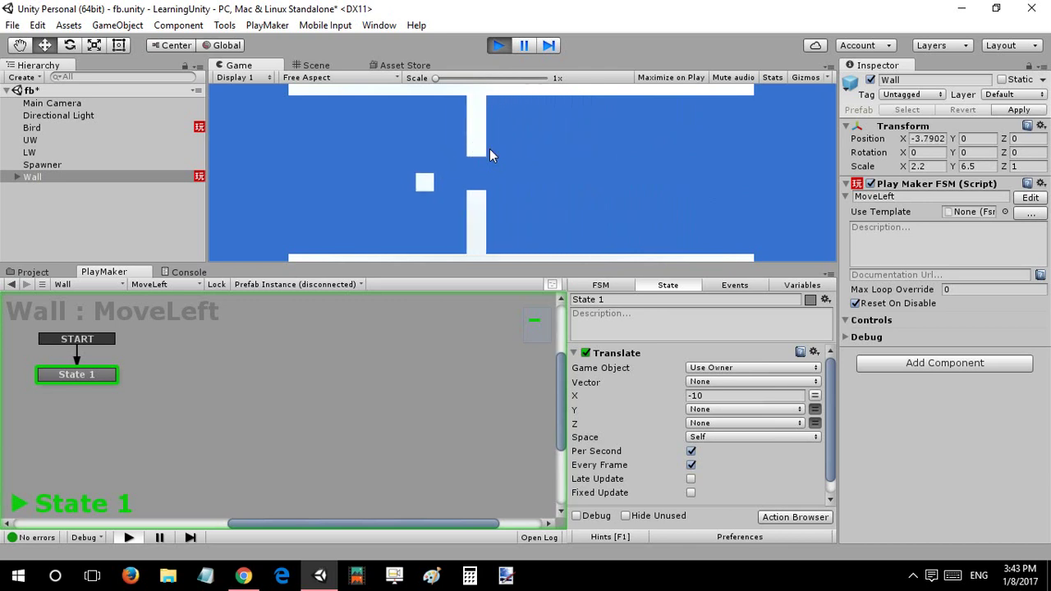
click(507, 50)
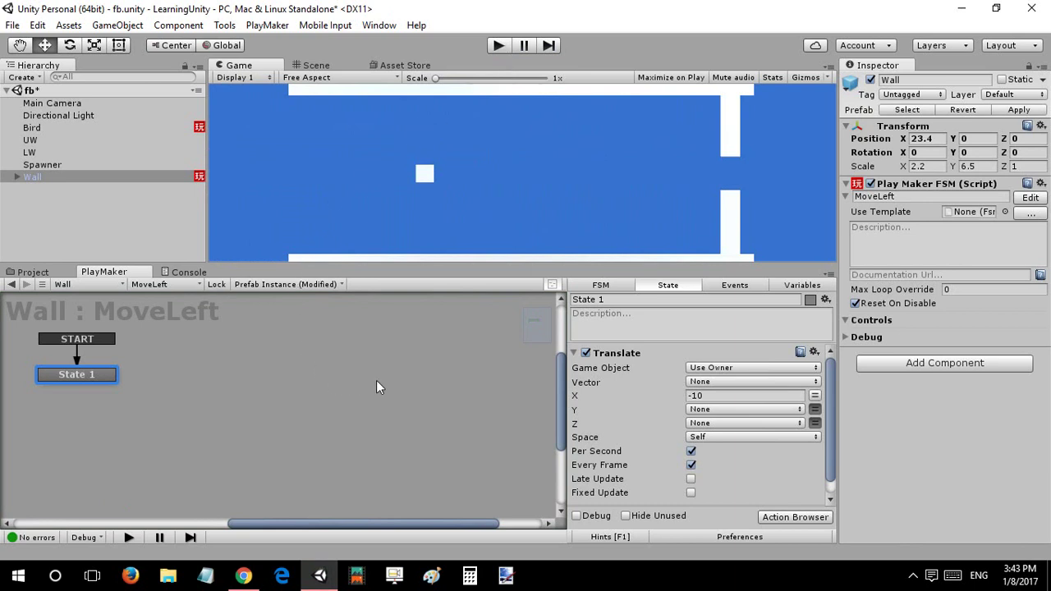
Save the scene, collapse the Wall's Translate action and clear the object selection.
key(ctrl+s)
click(574, 353)
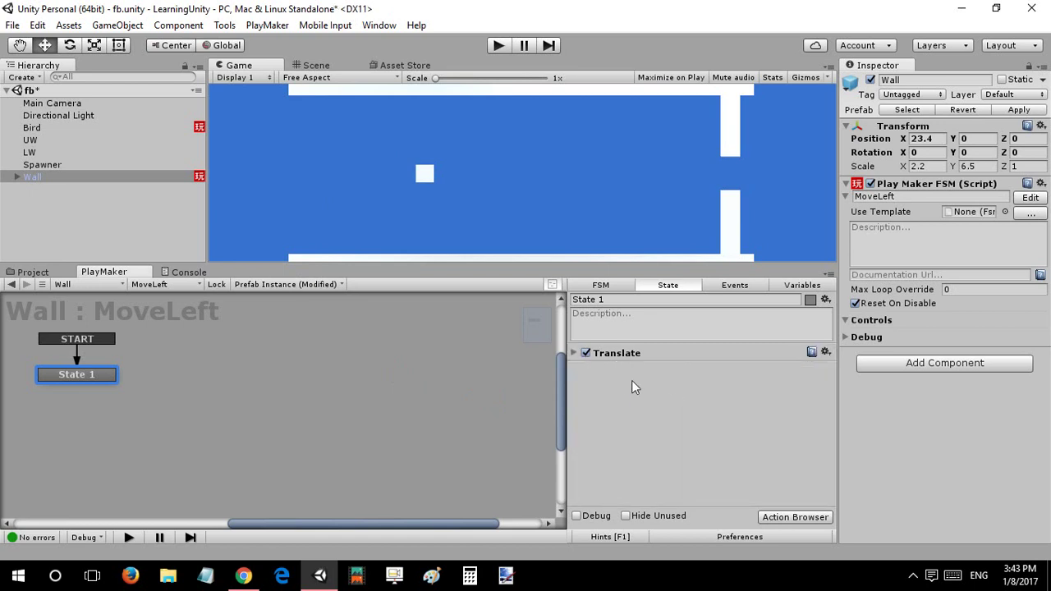
click(574, 353)
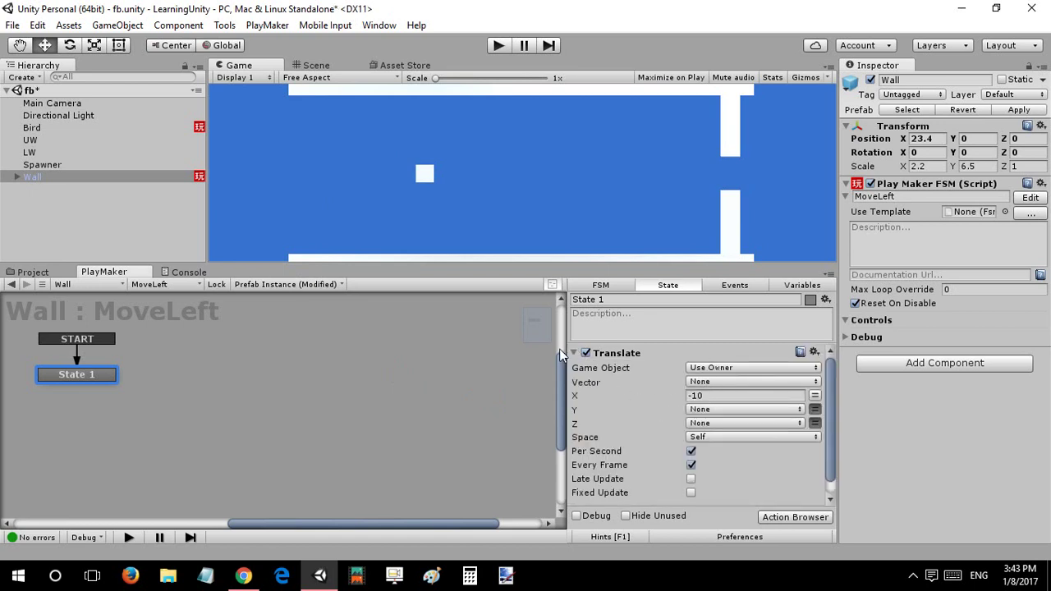
click(574, 353)
click(201, 354)
click(71, 207)
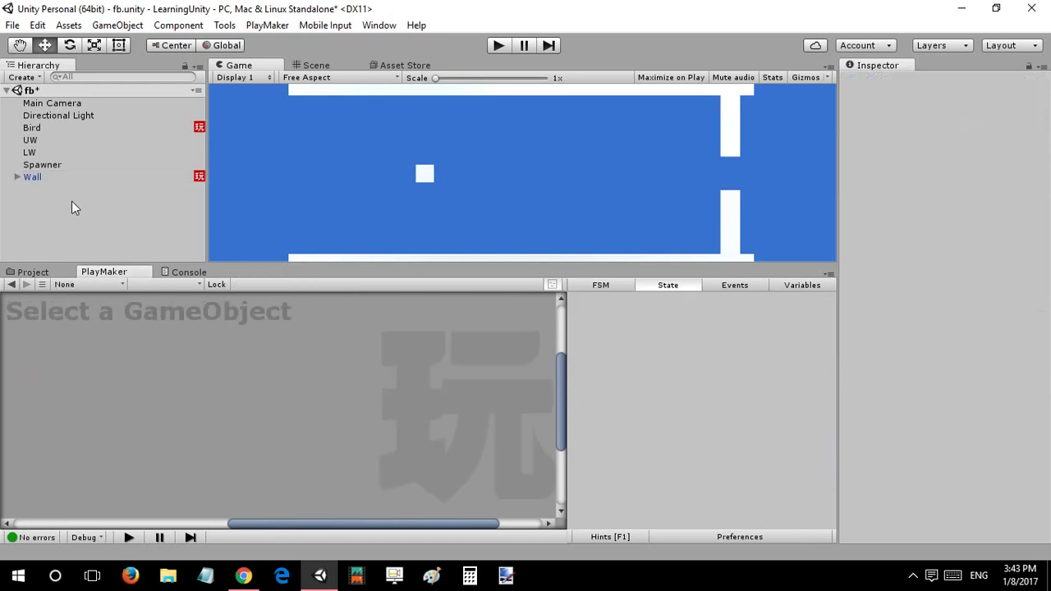
Apply the Wall instance's changes to its prefab and delete the Wall from the scene.
click(51, 177)
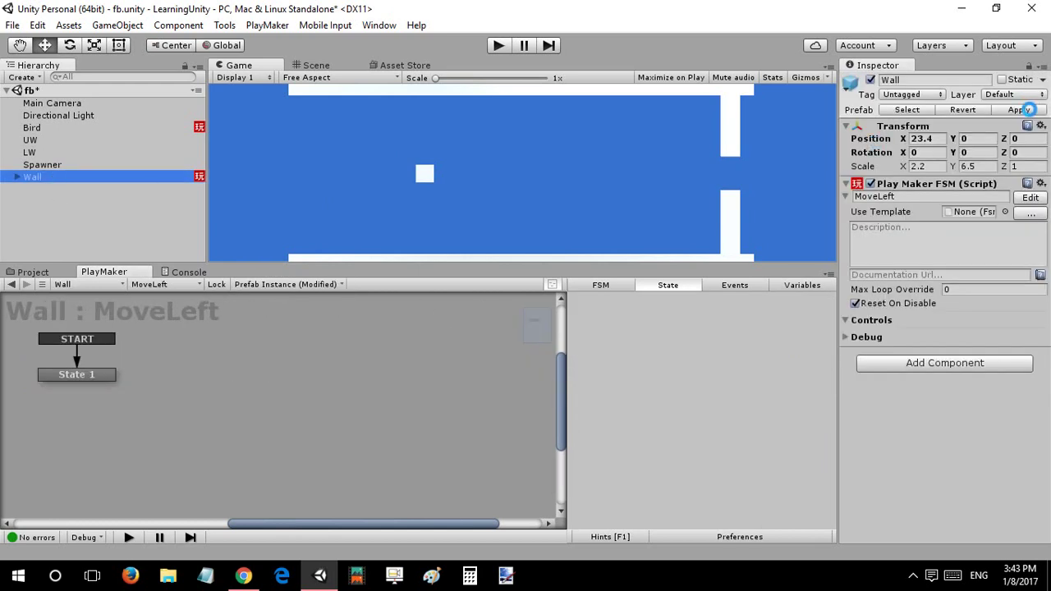
click(1030, 109)
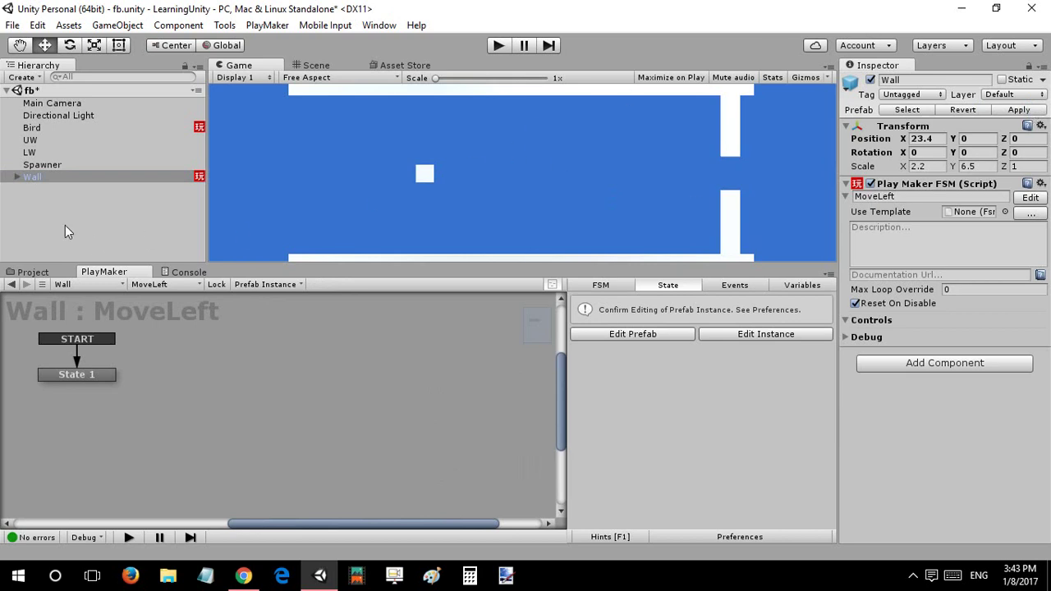
click(63, 182)
key(Delete)
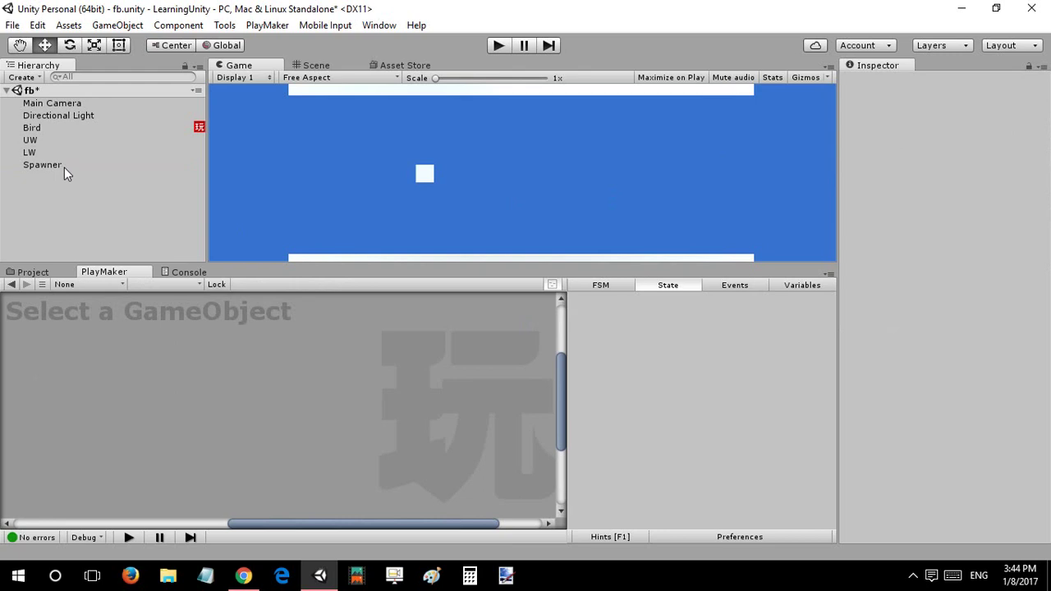
Add a PlayMaker FSM to the Spawner object, with the Scene view showing.
click(64, 167)
click(312, 65)
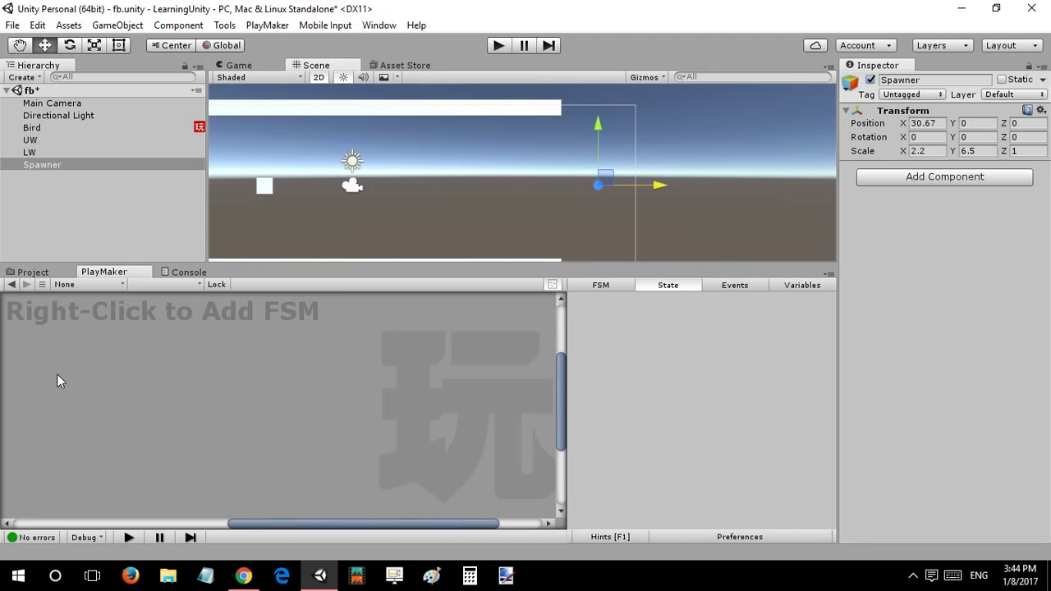
right_click(72, 342)
click(103, 347)
Rename the Spawner's FSM to "Randomize Position".
click(578, 284)
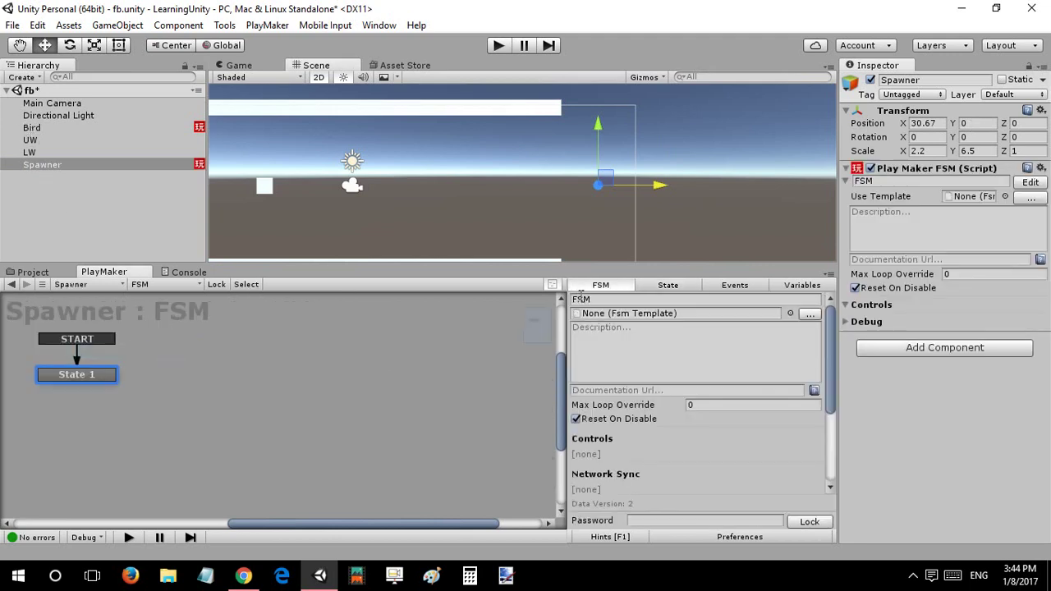
click(579, 299)
text(Randa)
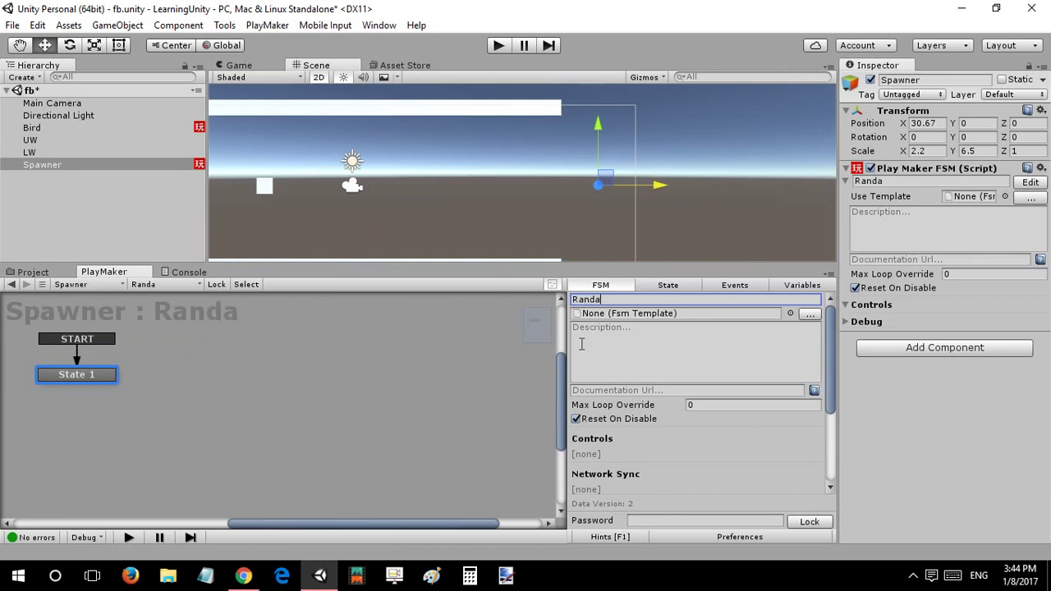
key(BackSpace)
text(omiz)
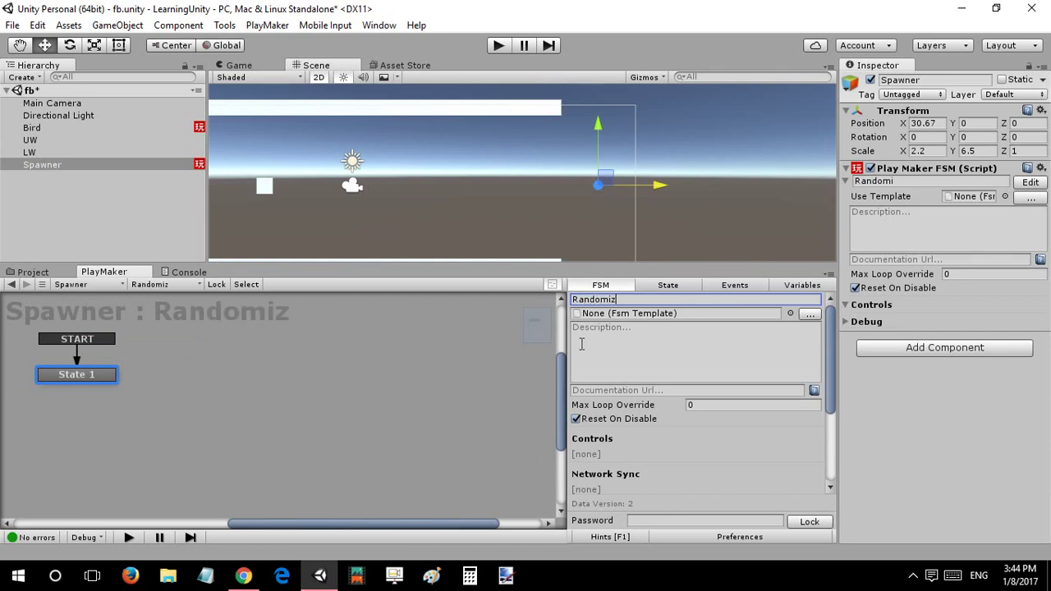
text(e Posit)
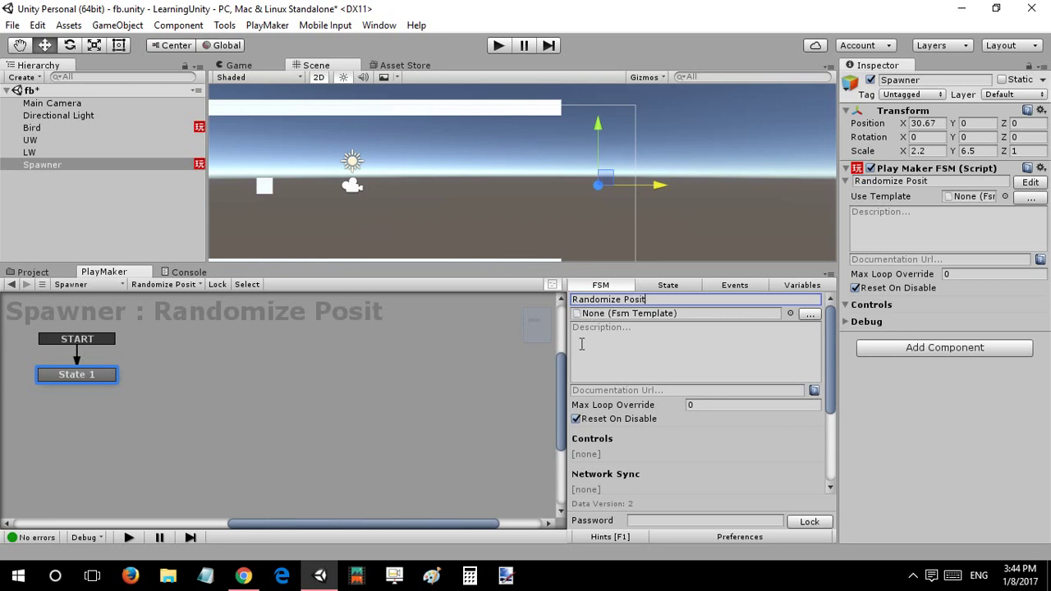
text(ion)
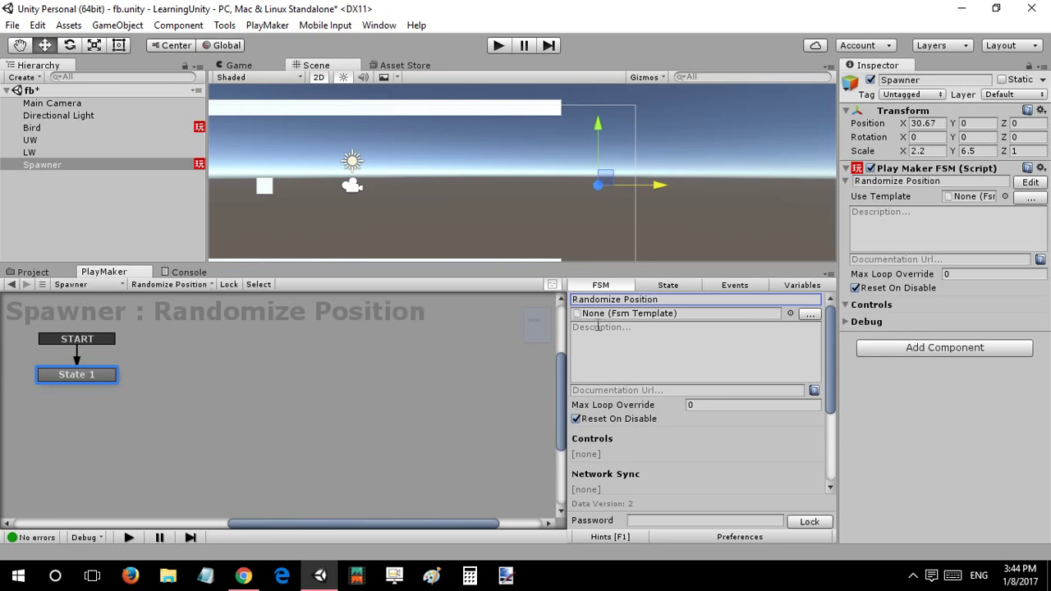
Rename the first state of the Spawner's FSM to "MoveRandomly".
click(645, 286)
click(616, 299)
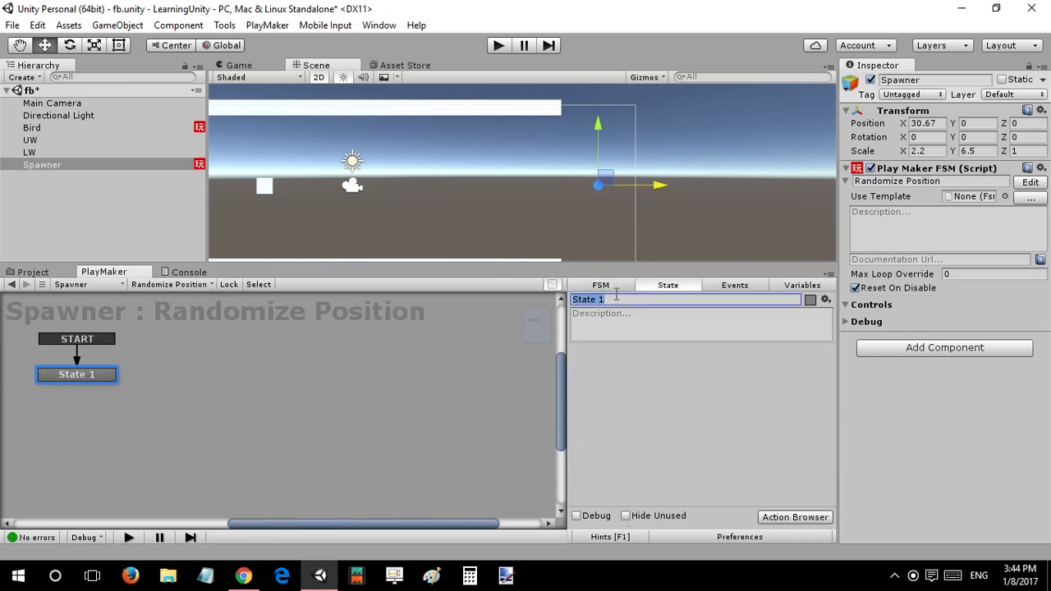
text(Set)
key(BackSpace)
key(BackSpace)
key(BackSpace)
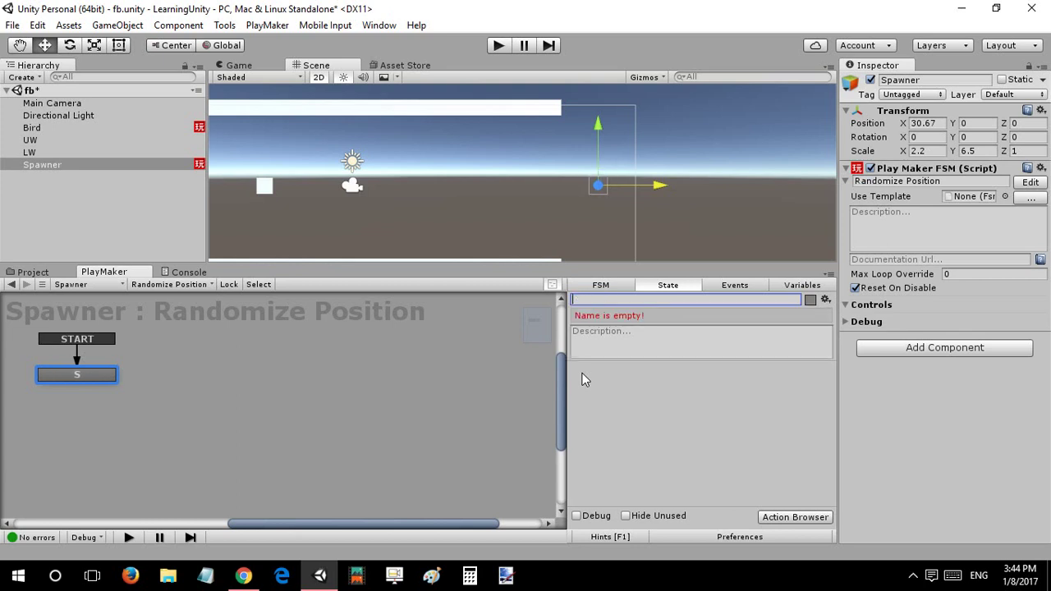
text(MoveRad)
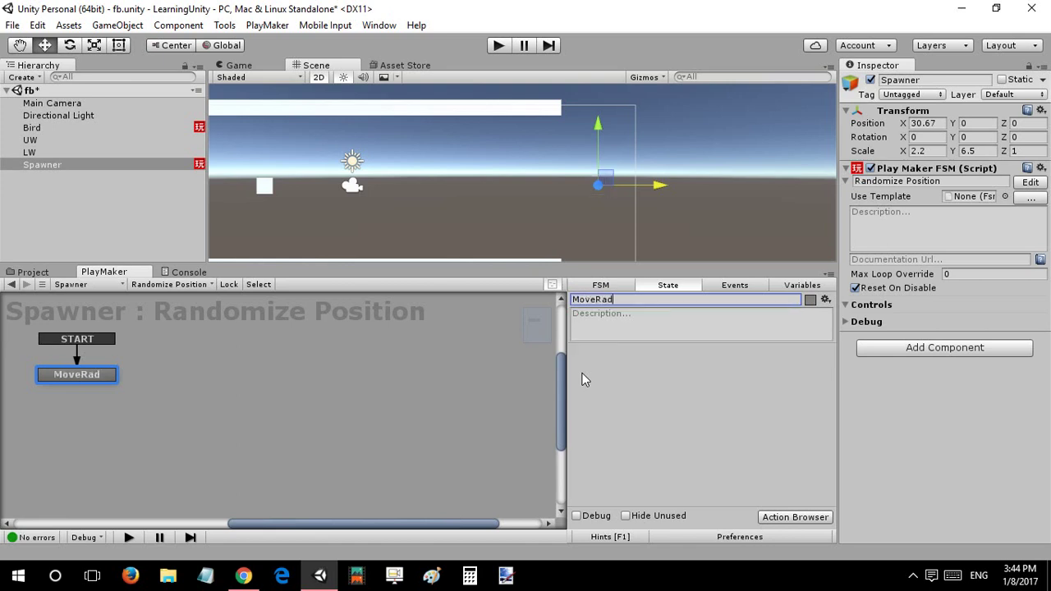
key(BackSpace)
text(ndomly)
click(659, 379)
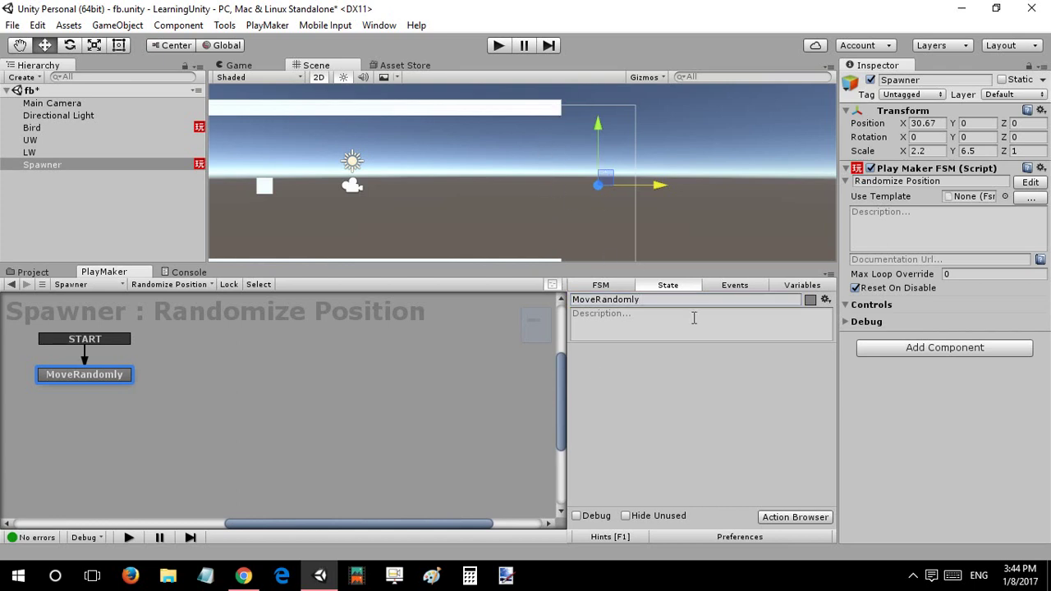
Find the Random Int action by searching "random int" and add it to the MoveRandomly state.
double_click(632, 371)
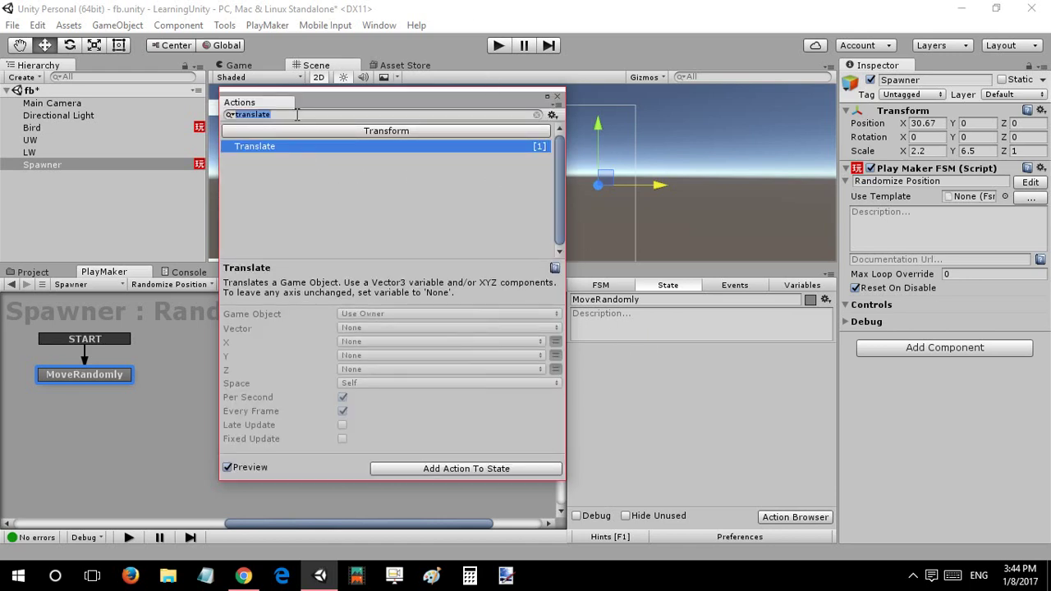
text(rand)
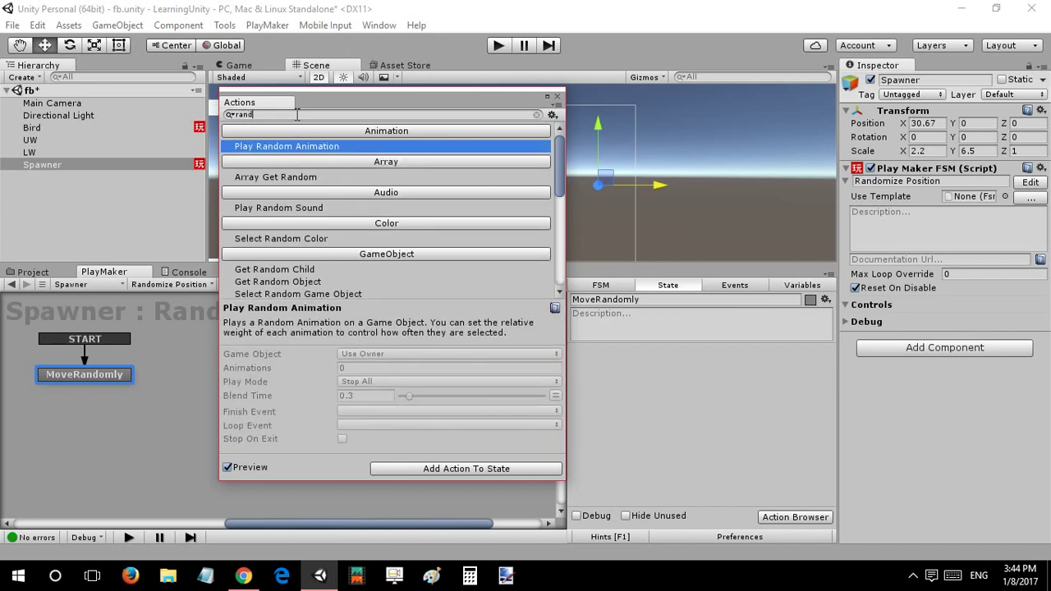
text(om int)
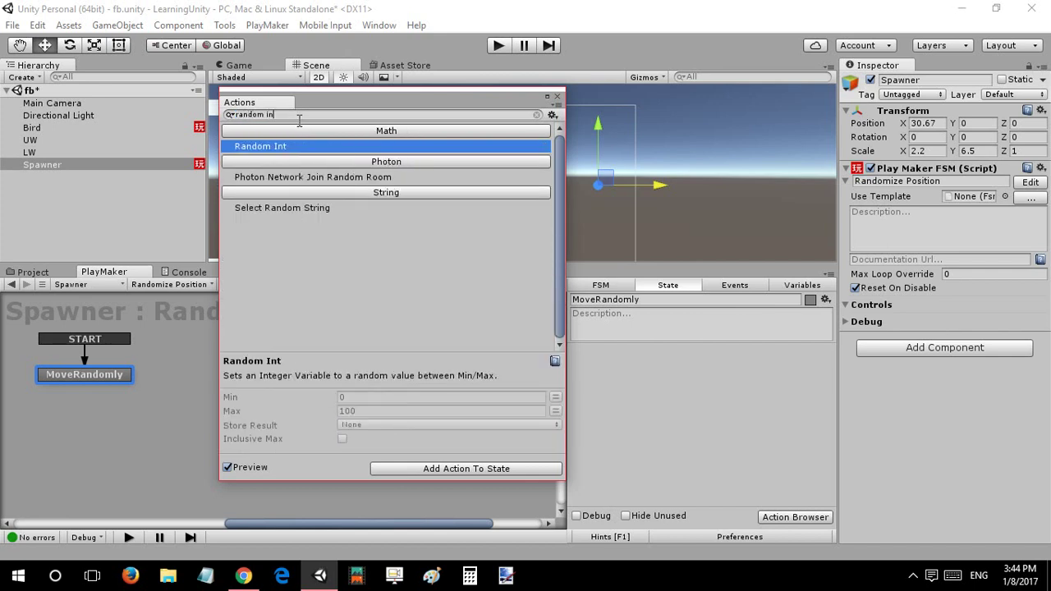
double_click(300, 148)
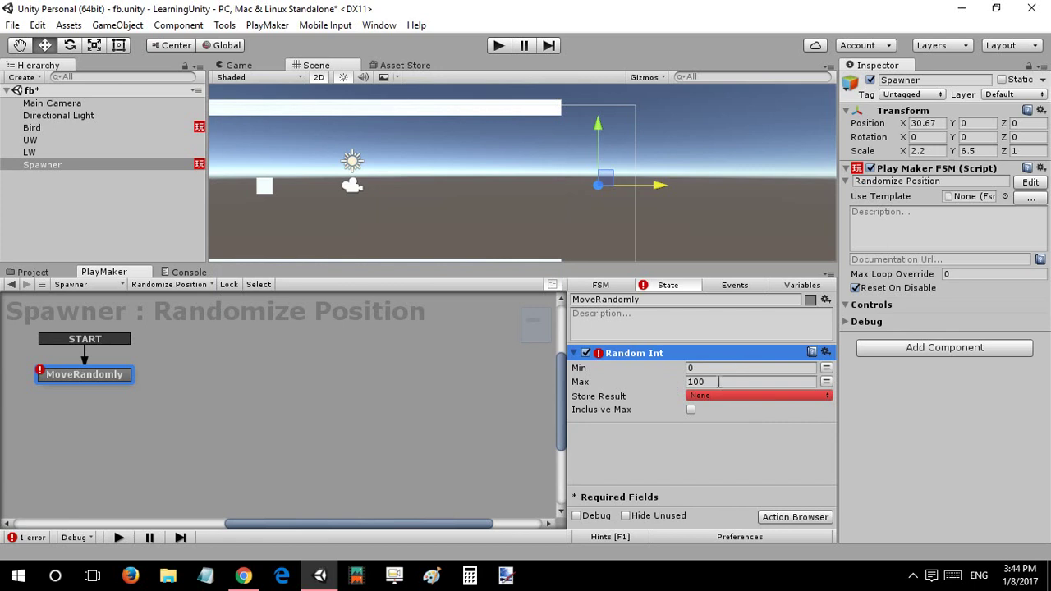
Set the Random Int action's range to a minimum of -5 and a maximum of 5.
click(719, 382)
text(5)
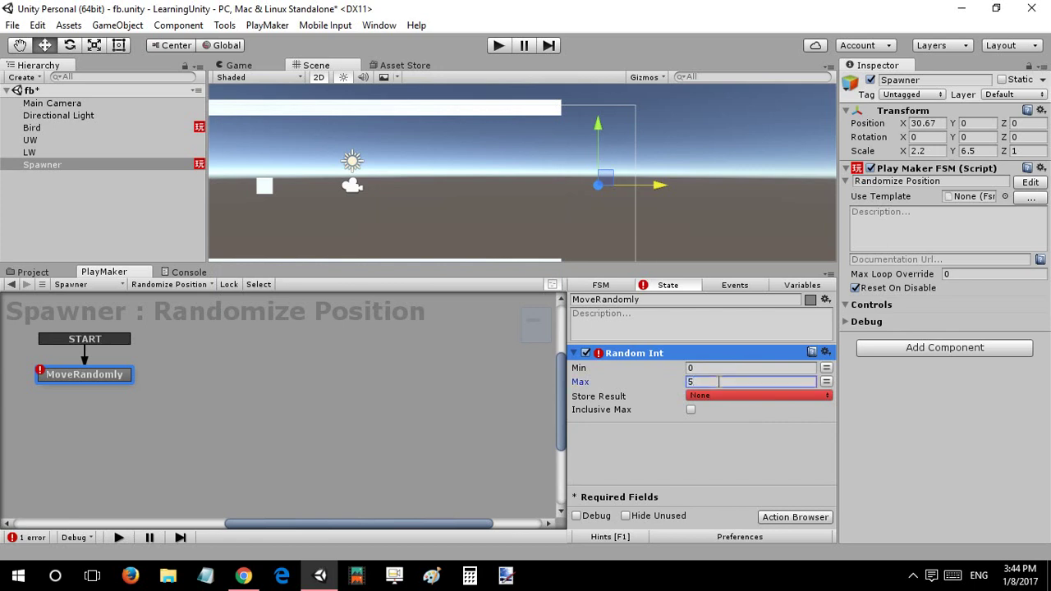
click(699, 367)
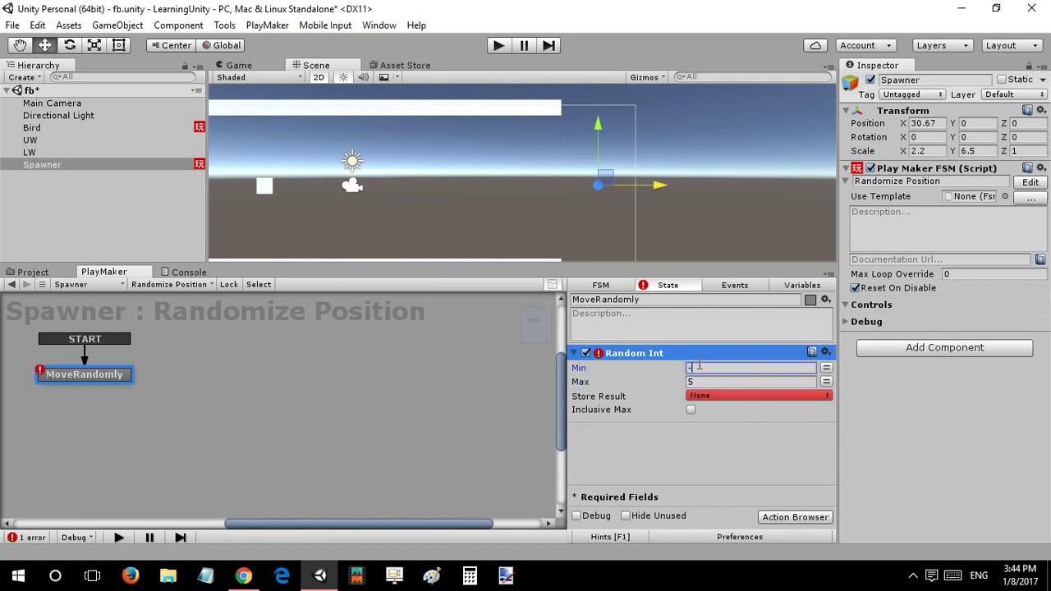
Store the Random Int result in a new variable named "Y" and enable Inclusive Max.
click(699, 396)
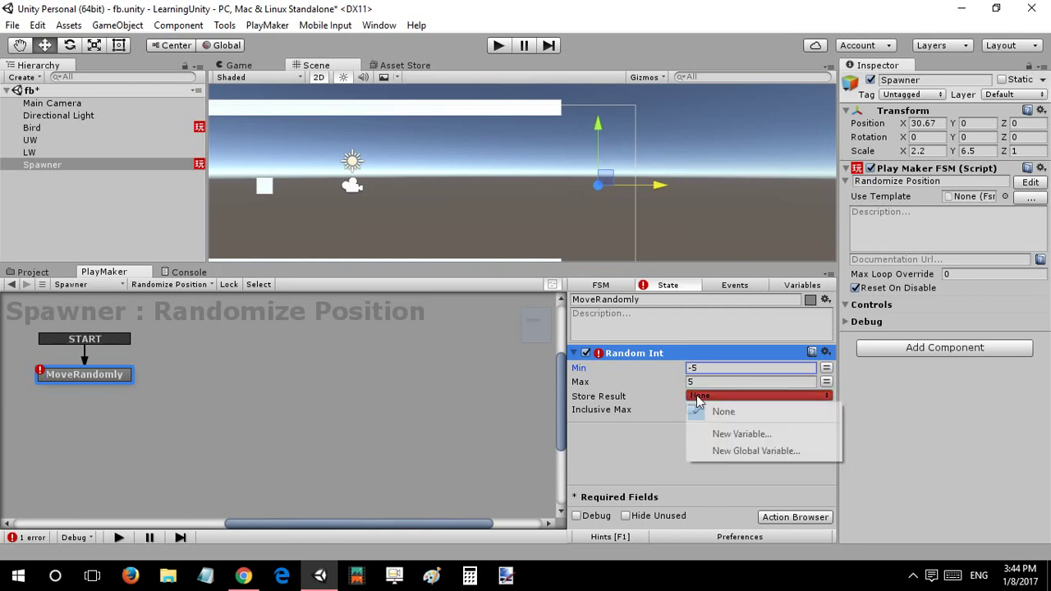
click(714, 433)
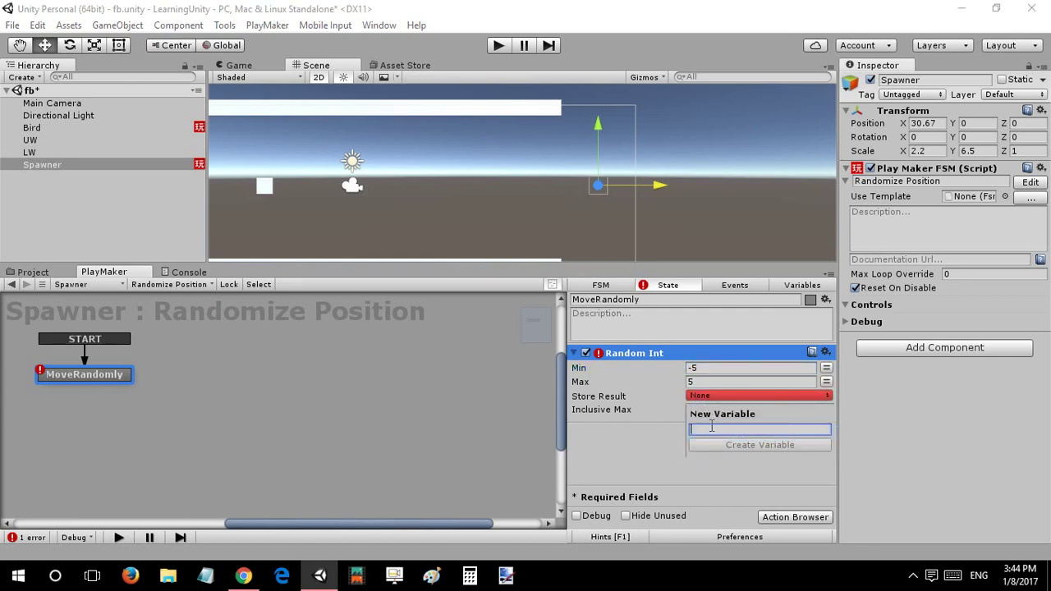
text(Y)
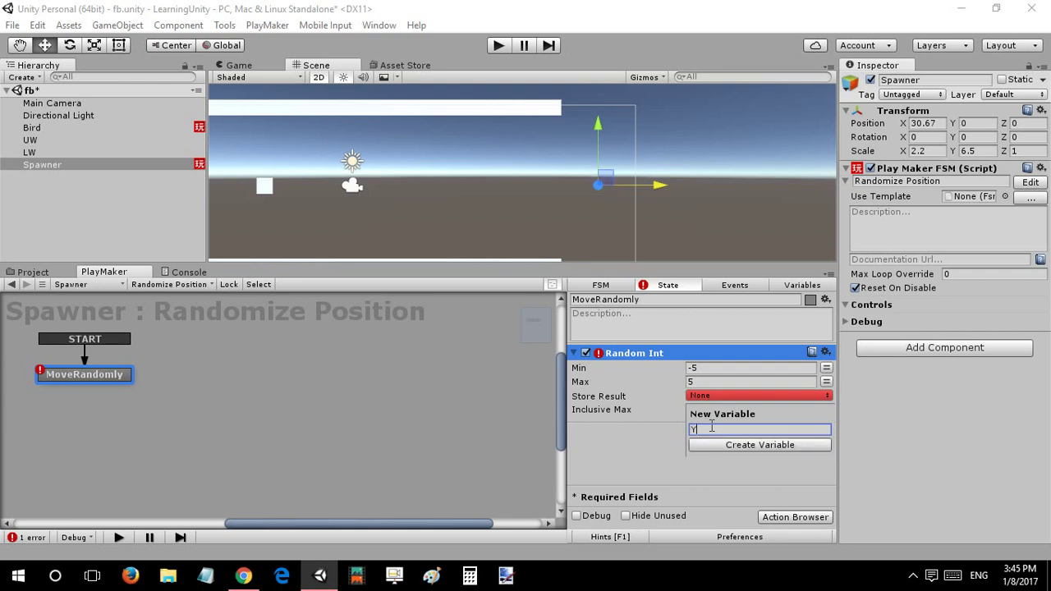
key(Return)
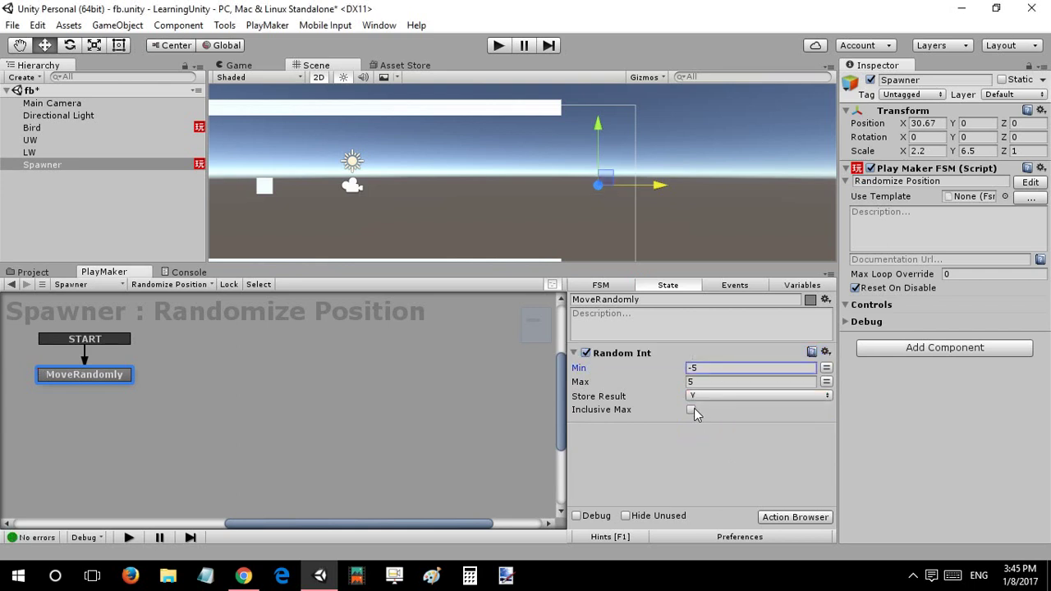
click(692, 409)
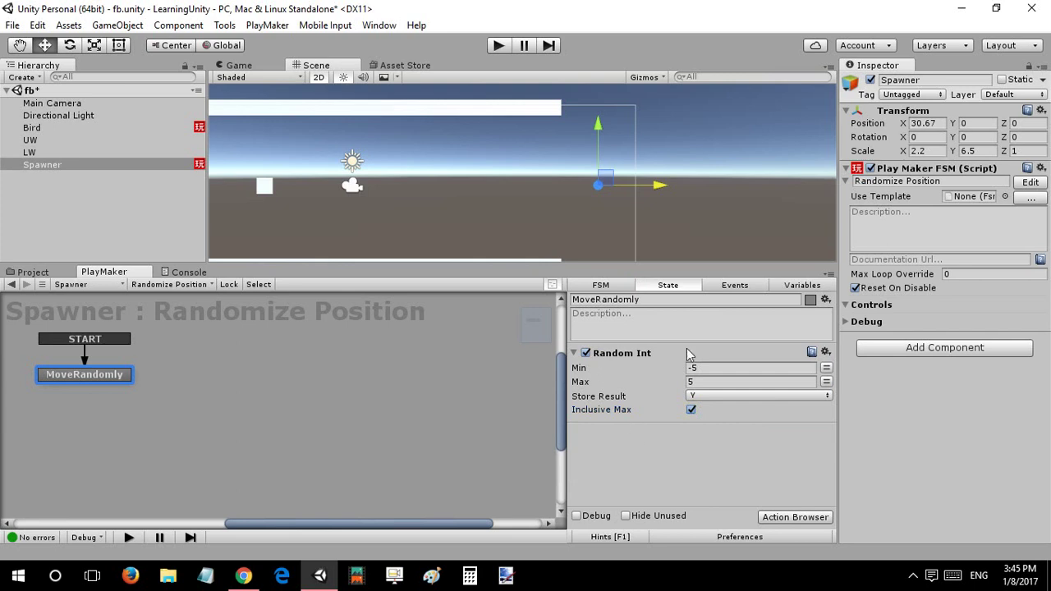
click(578, 353)
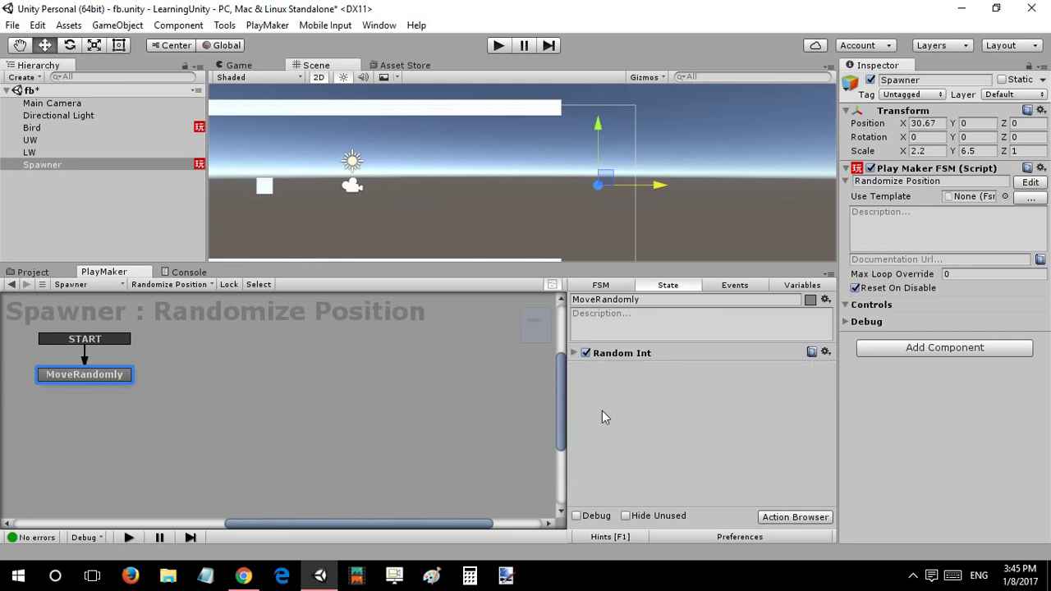
Find the Set Position action by searching "set position" and add it to the MoveRandomly state.
key(grave)
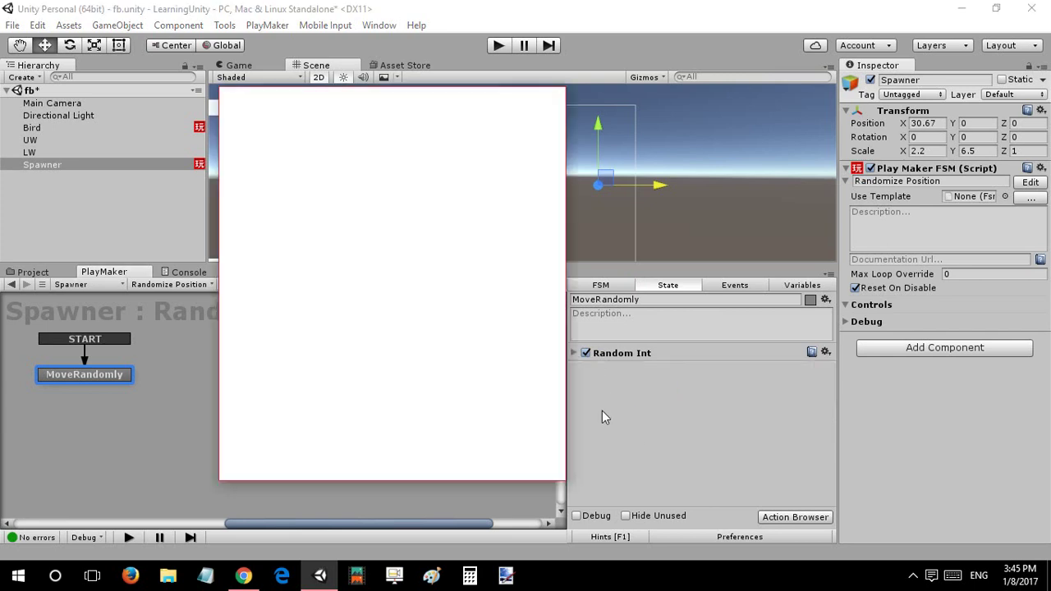
text(set p)
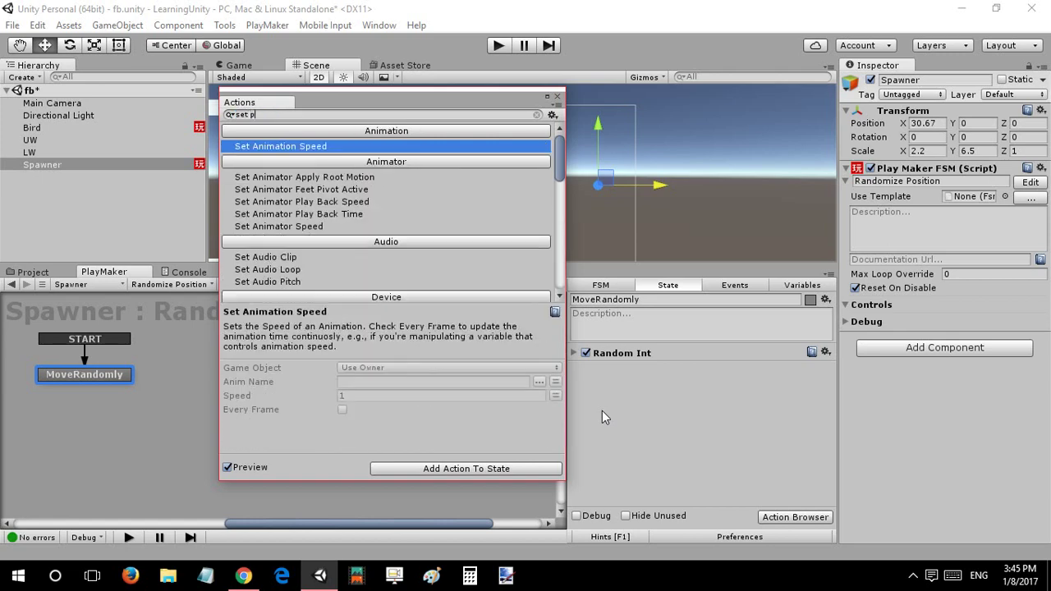
text(osition)
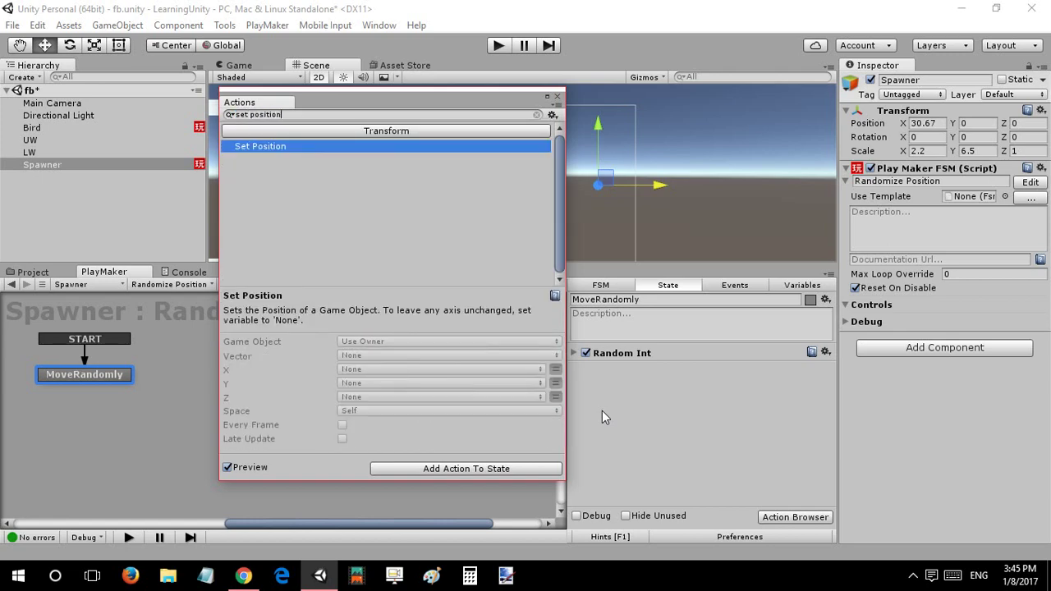
key(Return)
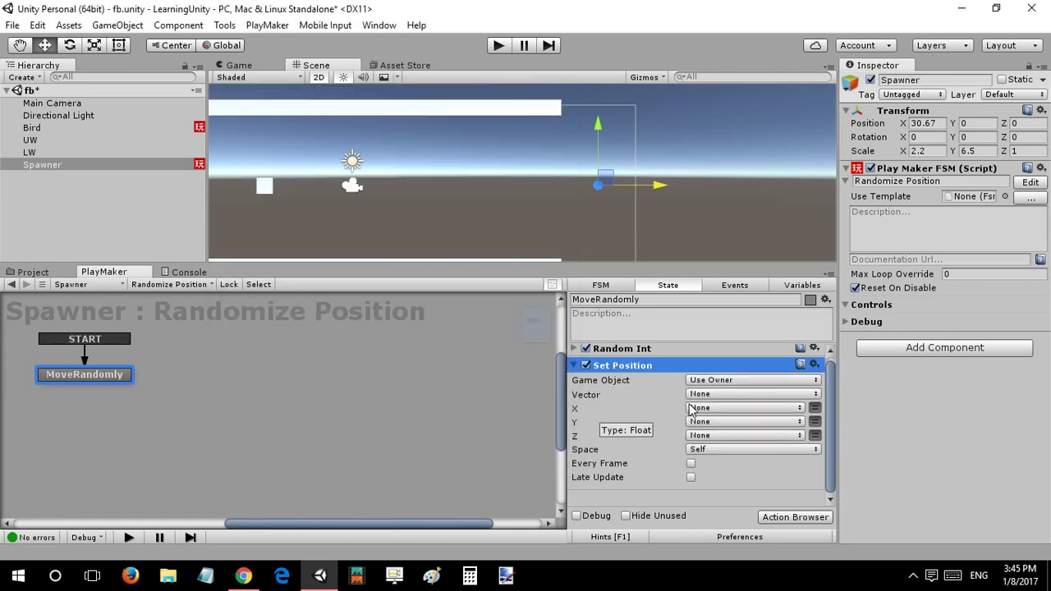
click(707, 424)
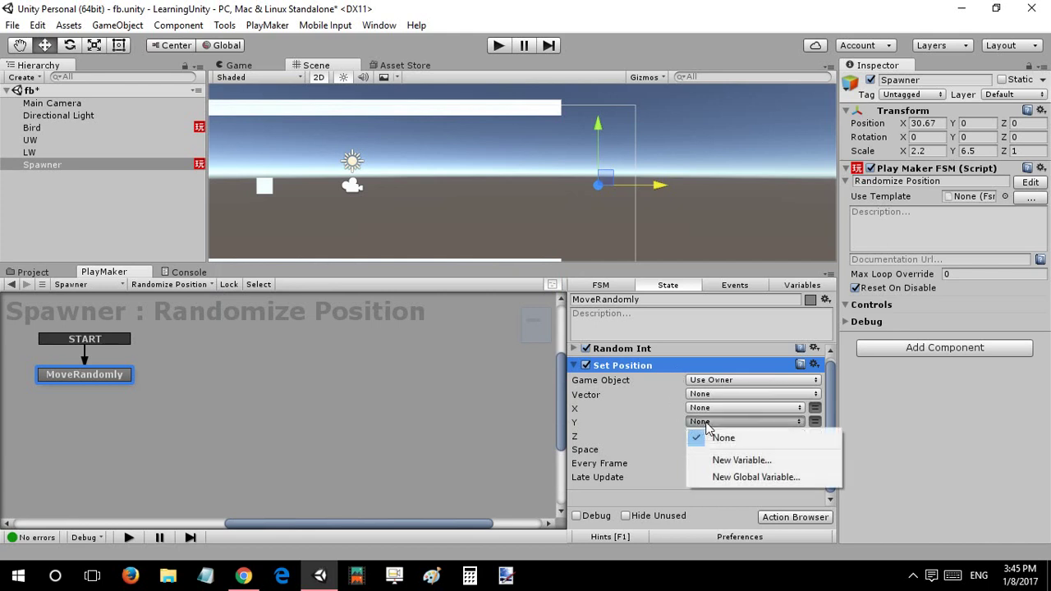
click(622, 423)
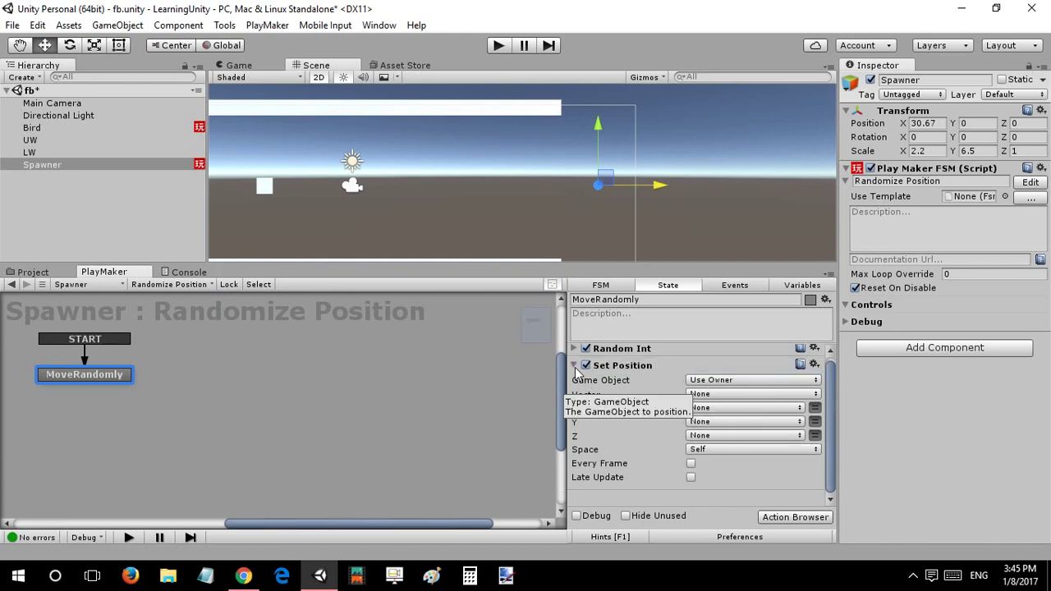
click(702, 423)
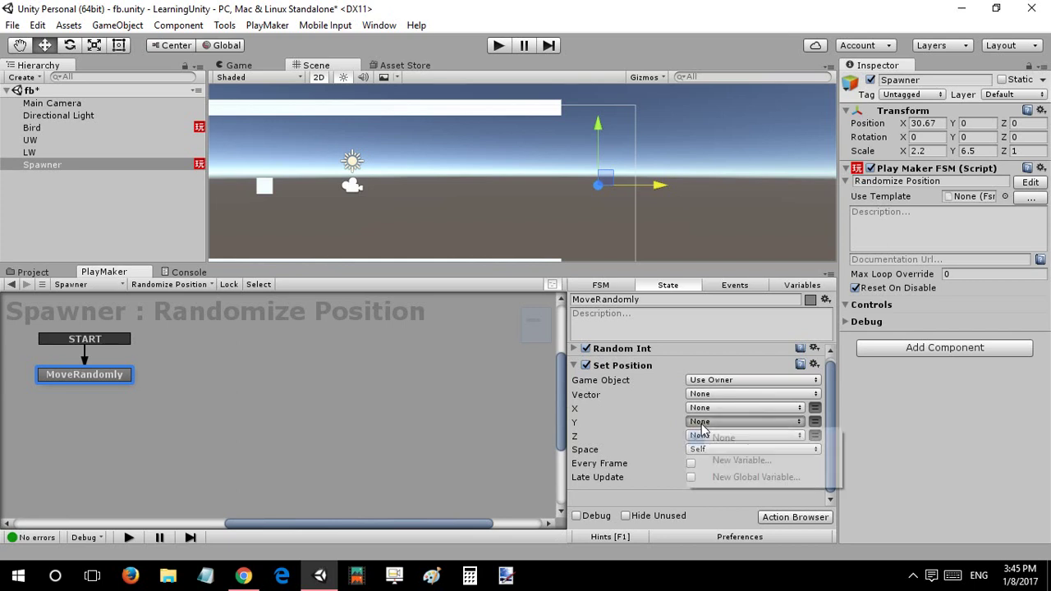
click(588, 428)
click(711, 424)
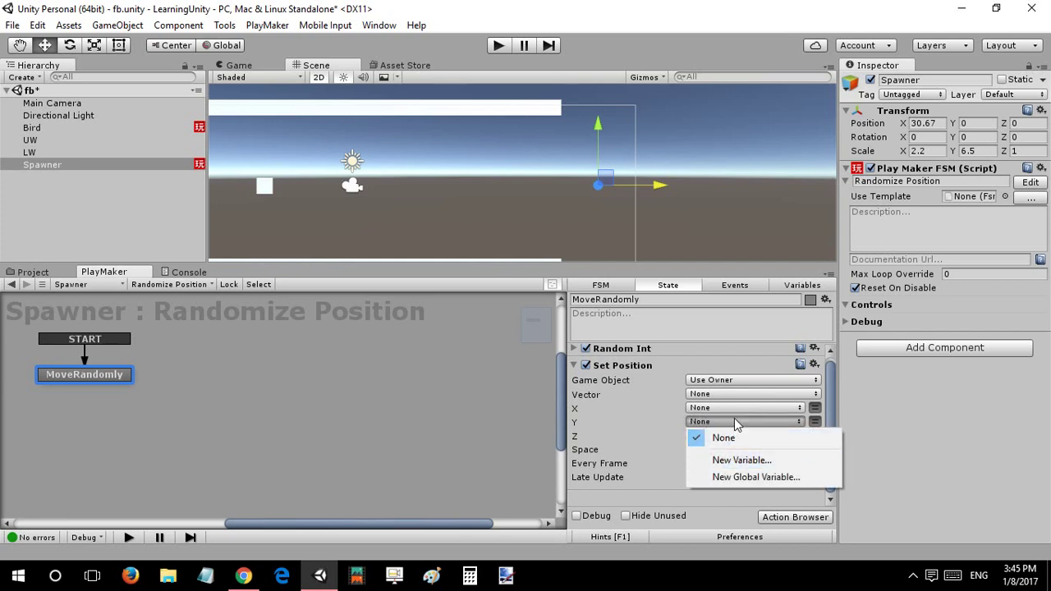
click(614, 396)
click(575, 366)
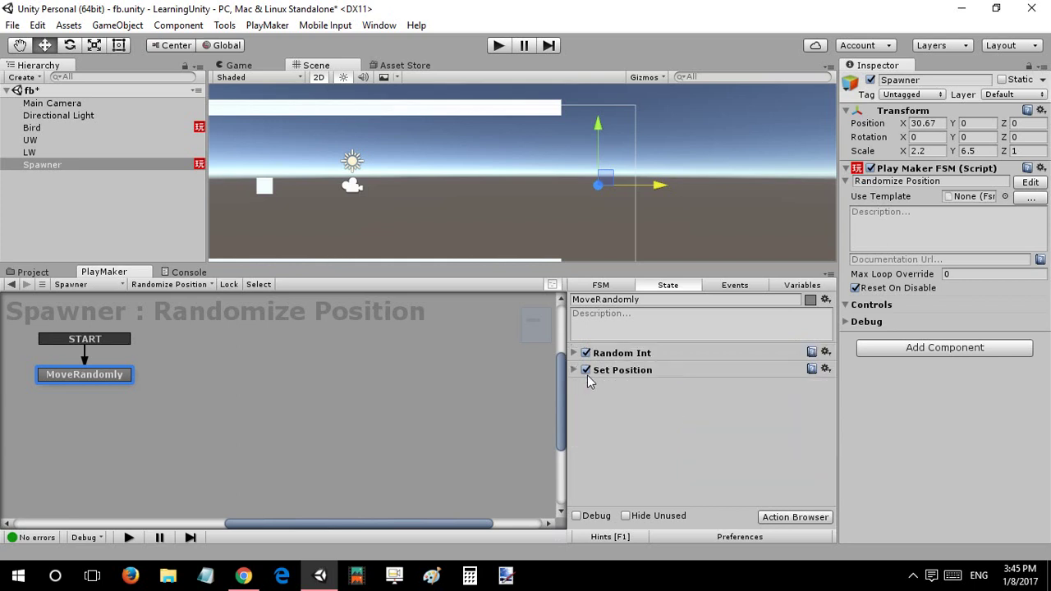
Find the Convert Int To Float action by searching "int to flo" and add it to the MoveRandomly state.
double_click(609, 414)
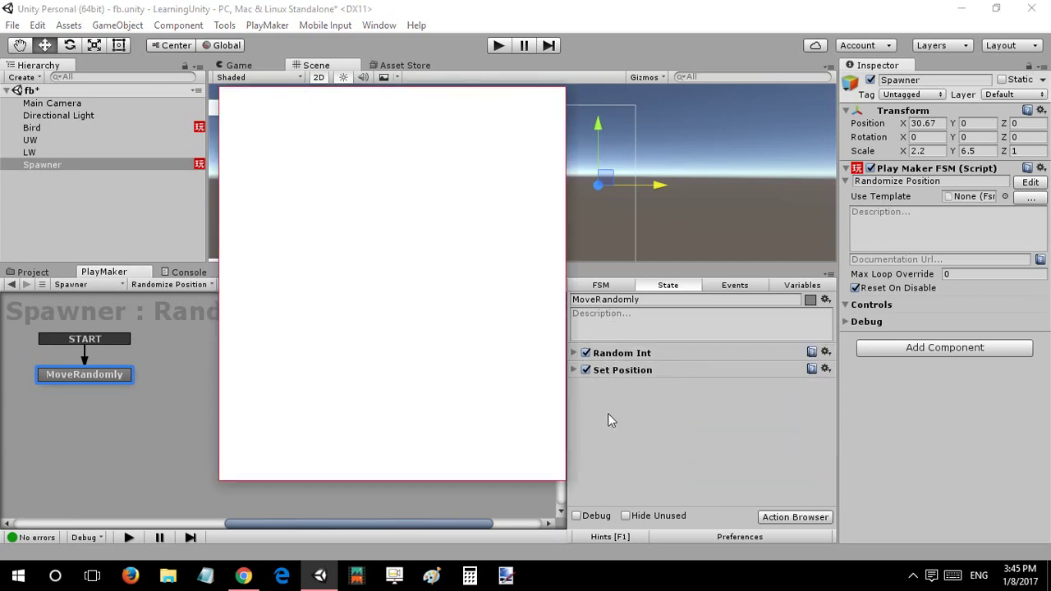
text(int to)
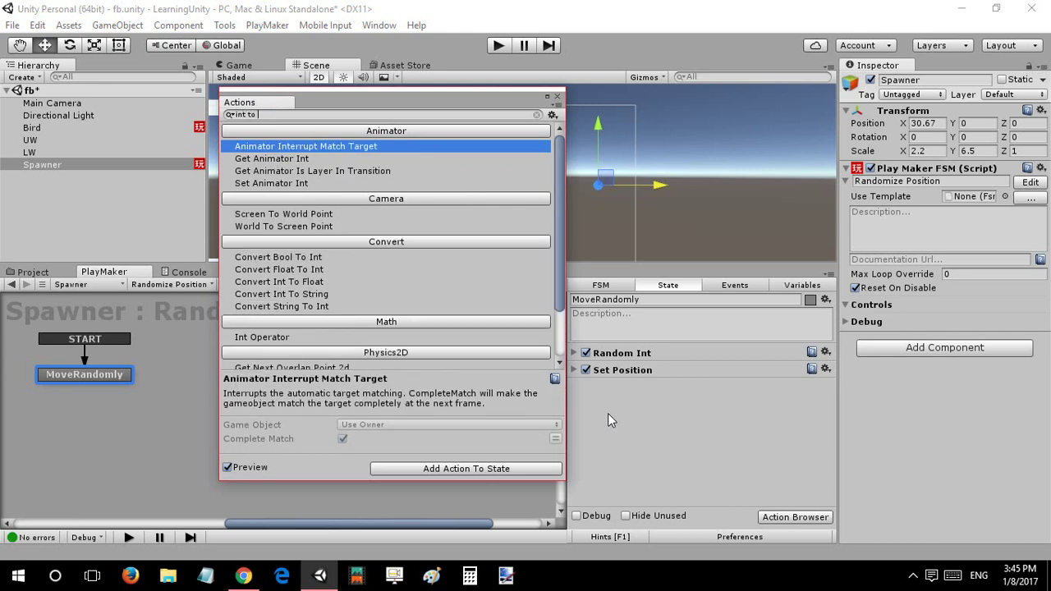
text( flo)
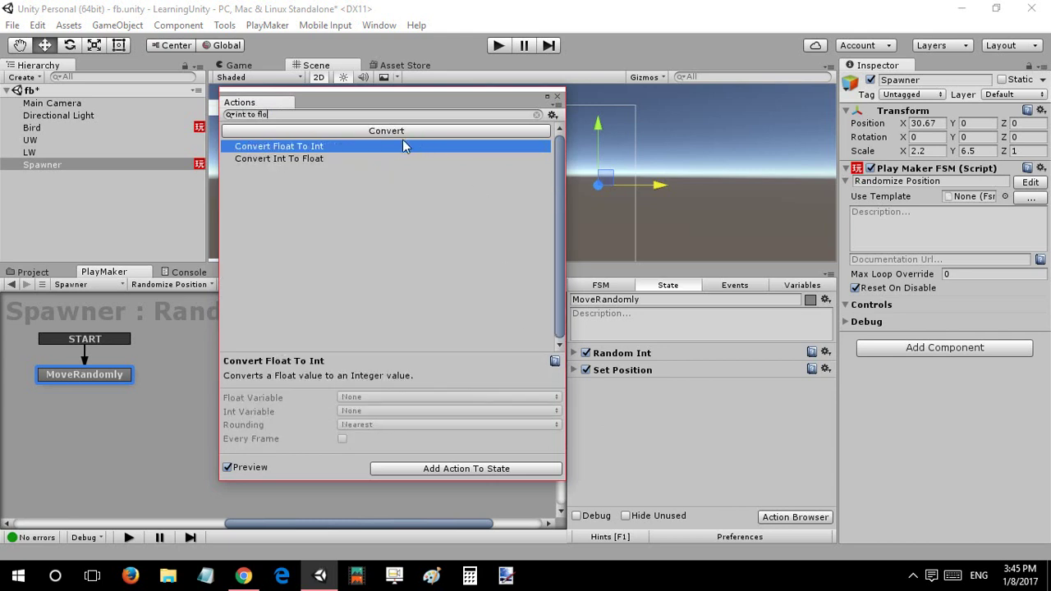
double_click(376, 156)
Set Convert Int To Float to convert the Y variable into a new float variable named "Yfloat".
click(695, 402)
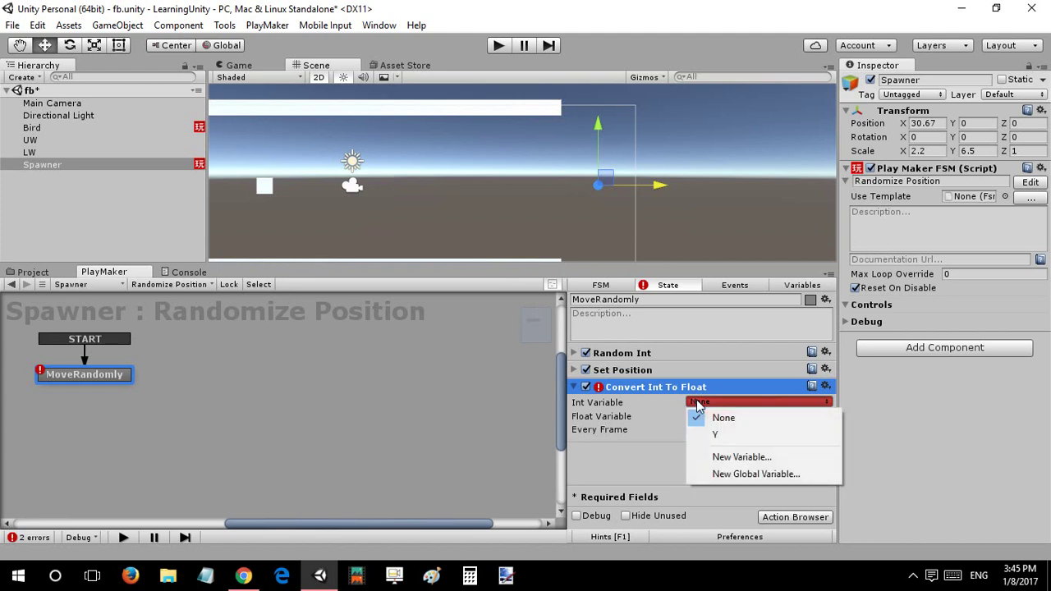
click(694, 433)
click(695, 416)
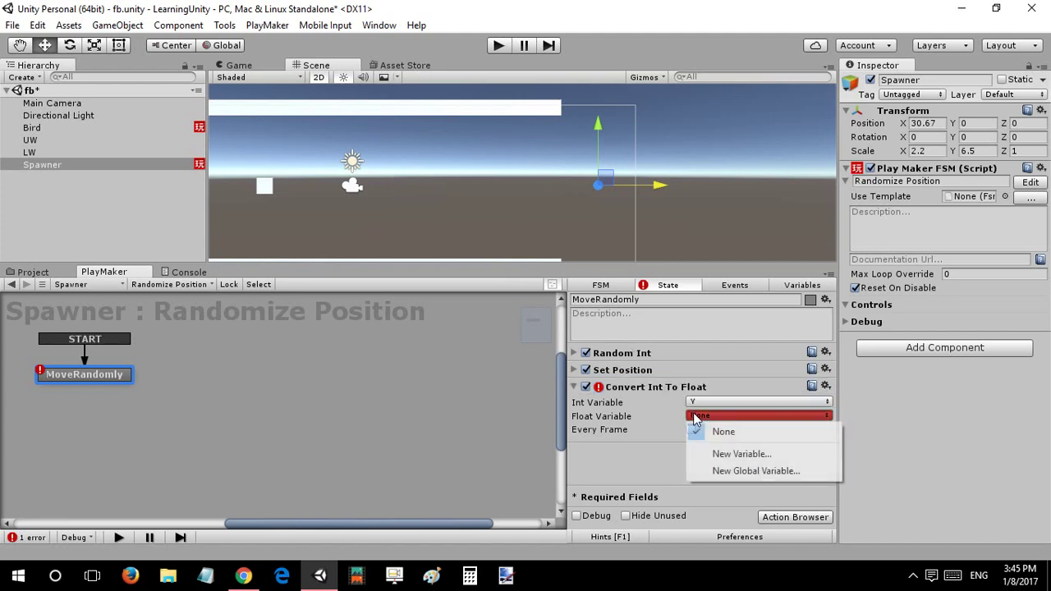
click(705, 452)
text(Y)
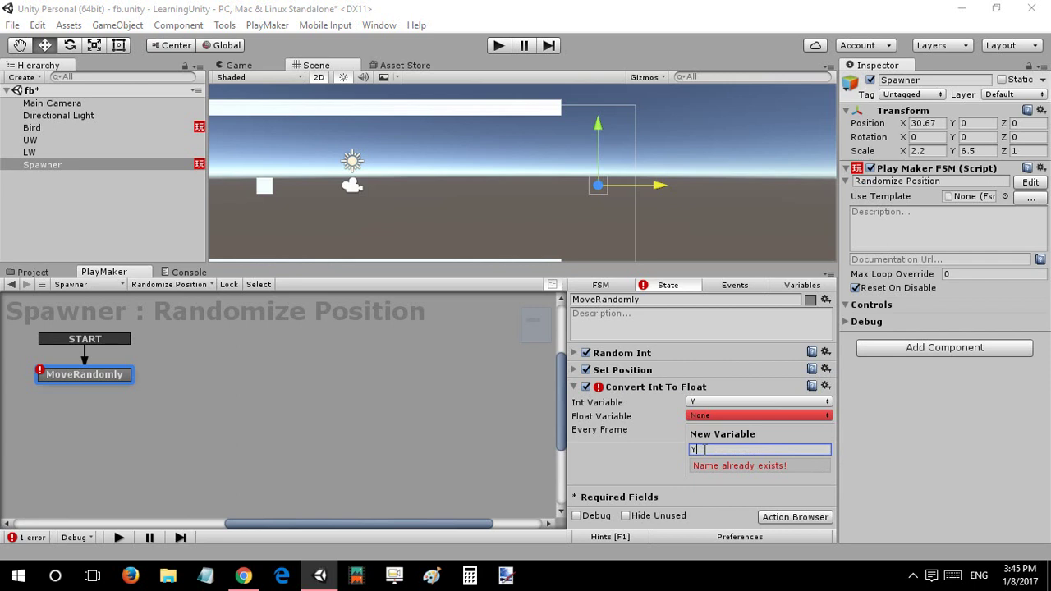
text(f)
key(BackSpace)
text(f)
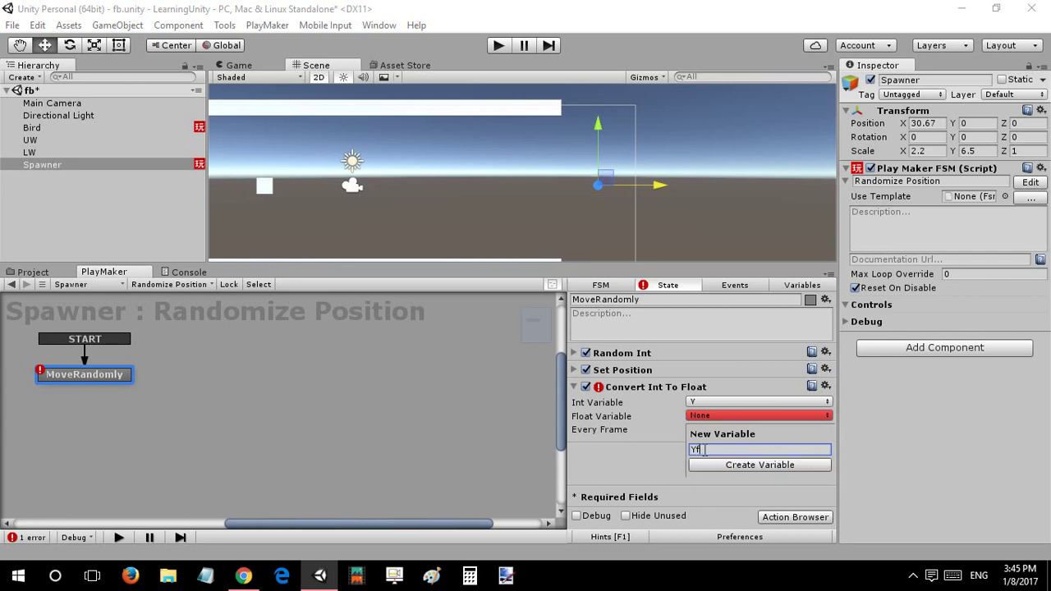
text(loat)
key(Return)
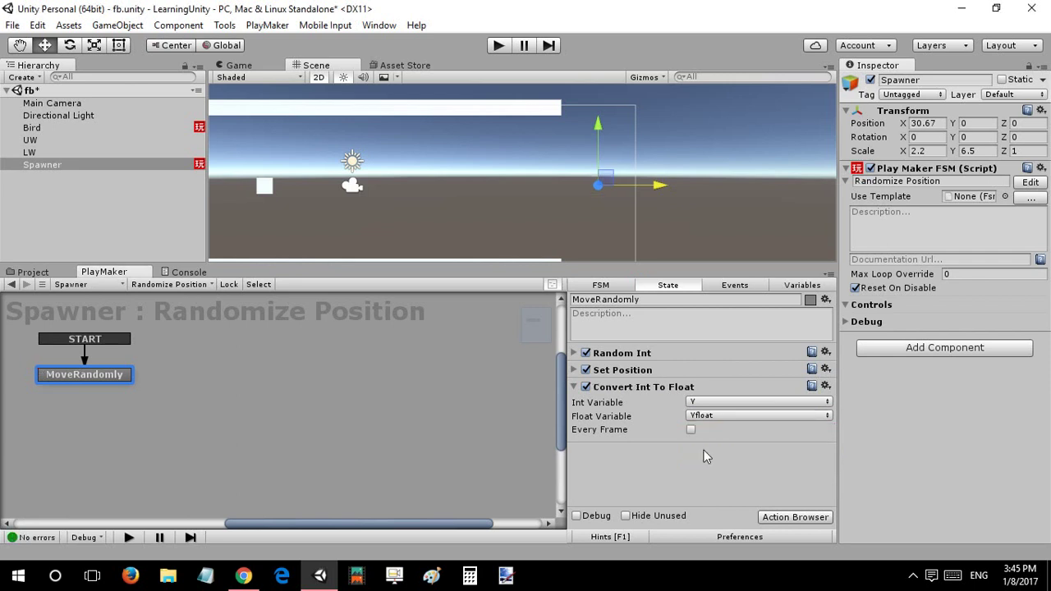
Enable Every Frame on Convert Int To Float and move the action above Set Position.
click(691, 430)
click(574, 386)
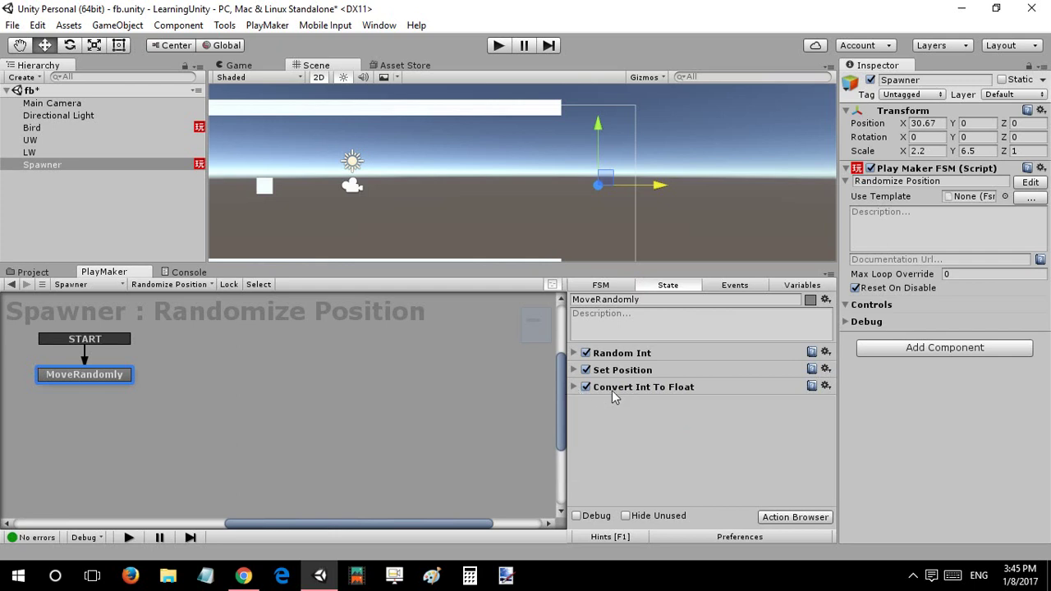
drag(611, 390, 624, 370)
Assign the Yfloat variable to the Y value of Set Position and enable Every Frame.
click(575, 386)
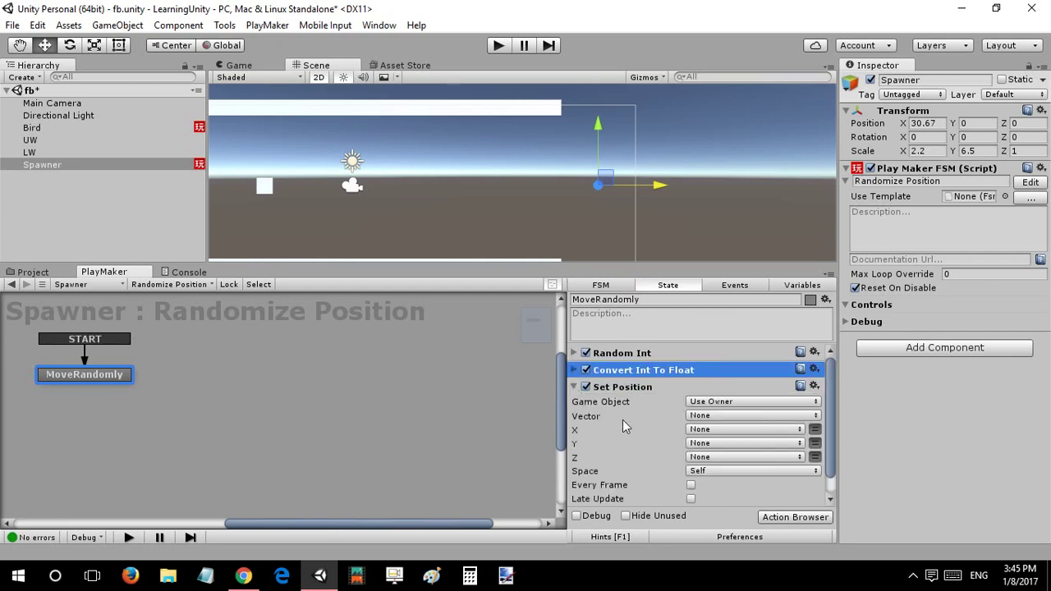
click(721, 443)
click(715, 476)
click(689, 486)
click(689, 485)
click(575, 386)
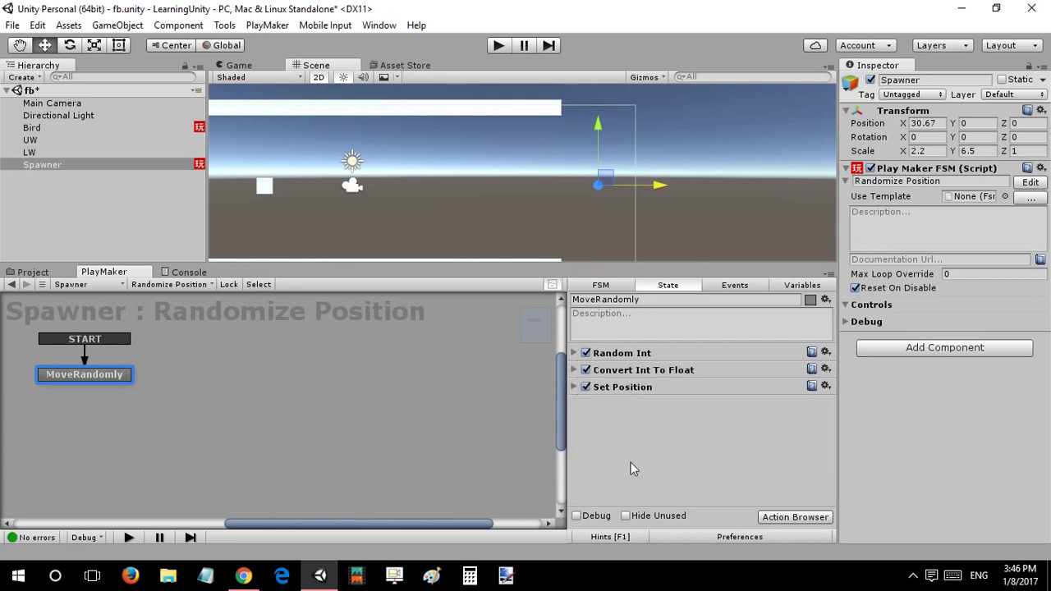
click(575, 387)
scroll(611, 406, down, 1)
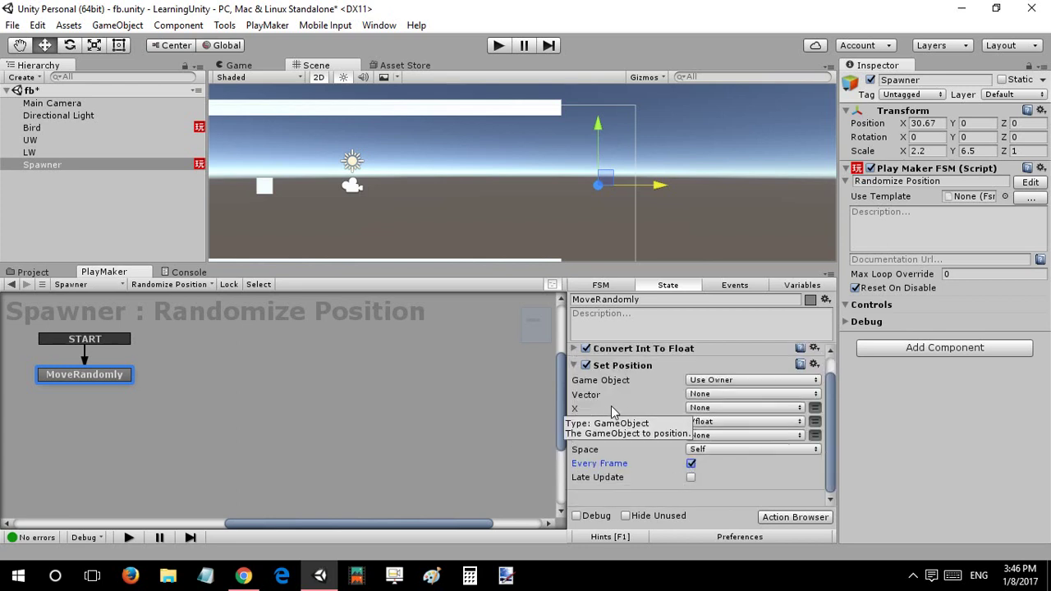
click(575, 365)
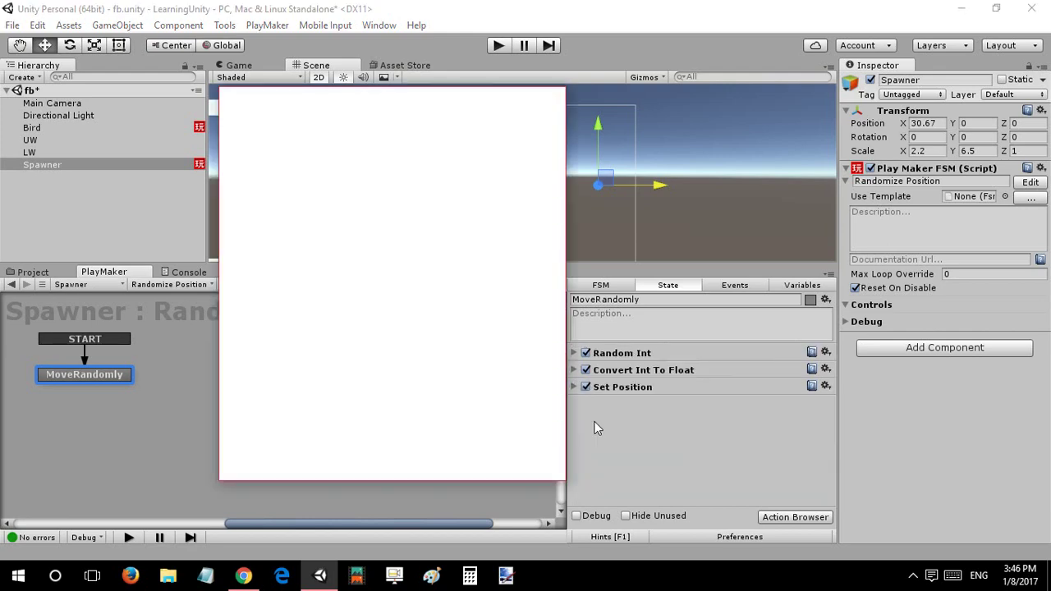
Find the Wait action by searching "wait", add it to the MoveRandomly state and set its time to 0.5.
text(wait)
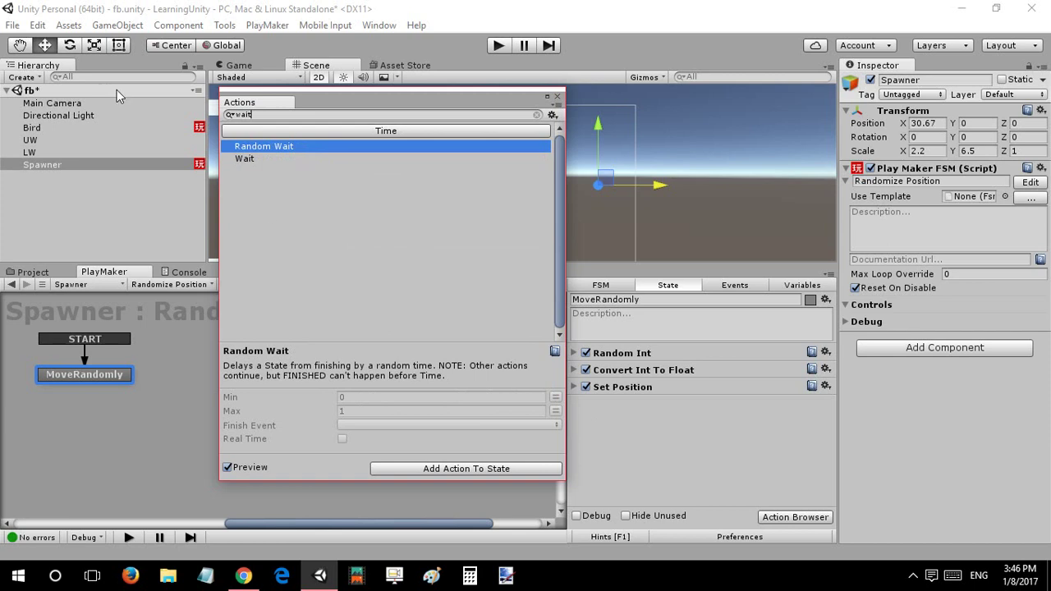
click(249, 159)
double_click(249, 159)
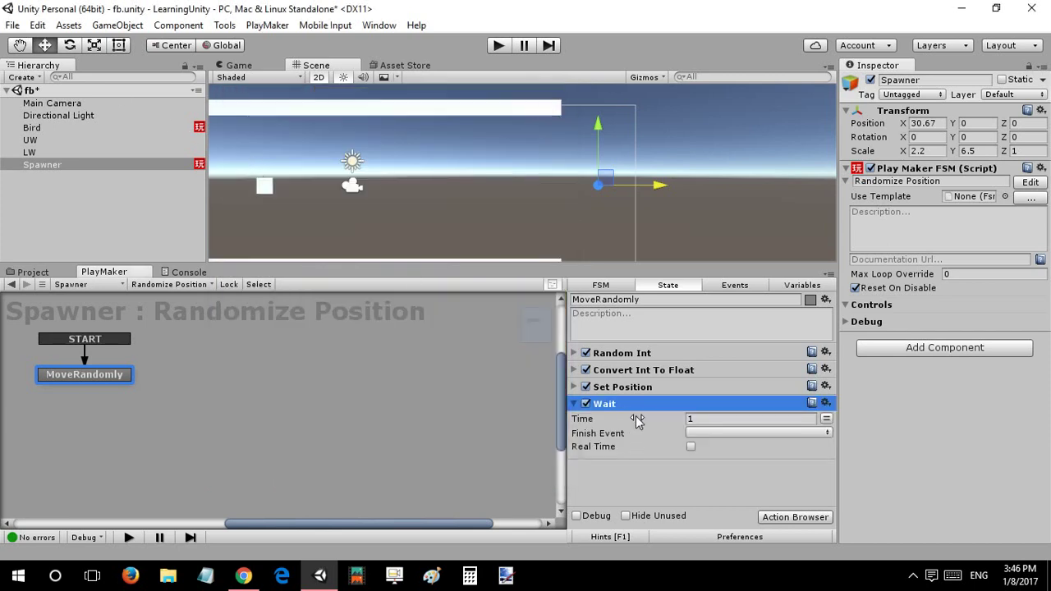
click(690, 419)
text(0.5)
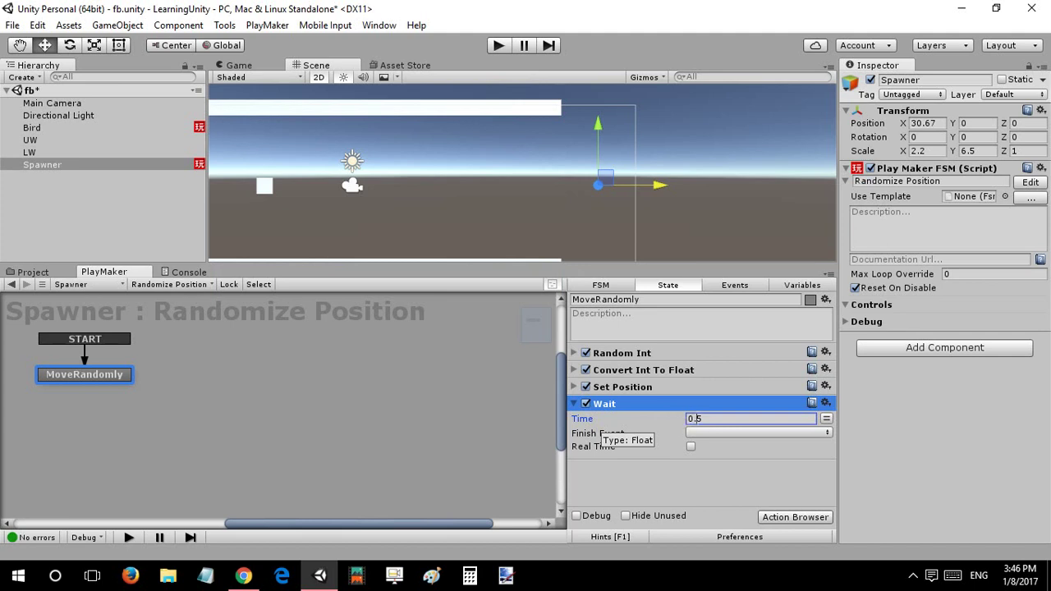
Add a FINISHED transition to the MoveRandomly state and loop it back to the same state.
ctrl+click(99, 374)
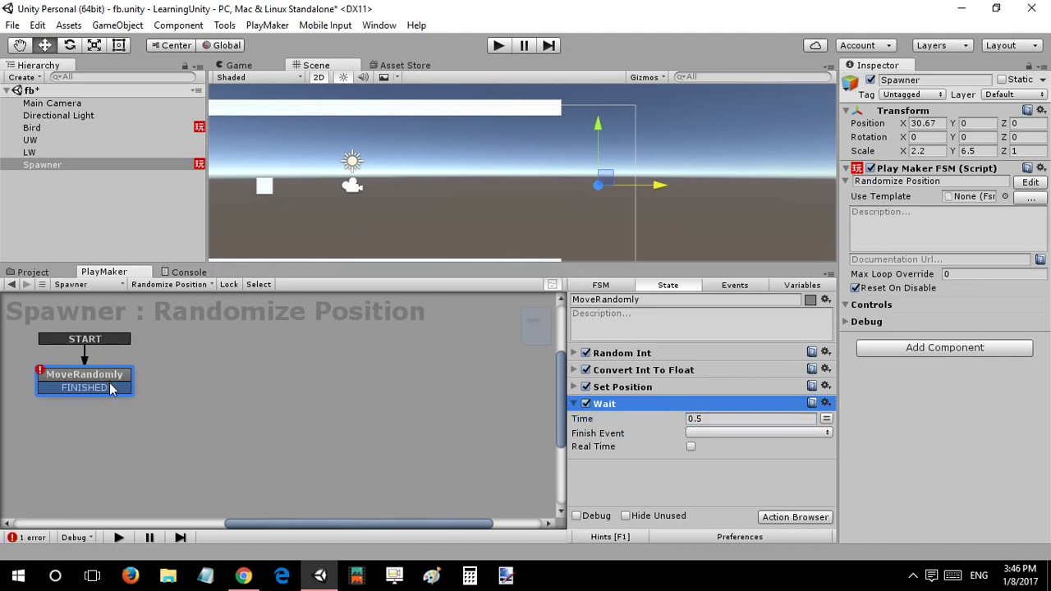
mouse_move(121, 386)
mouse_down()
mouse_move(144, 377)
mouse_move(116, 374)
mouse_up()
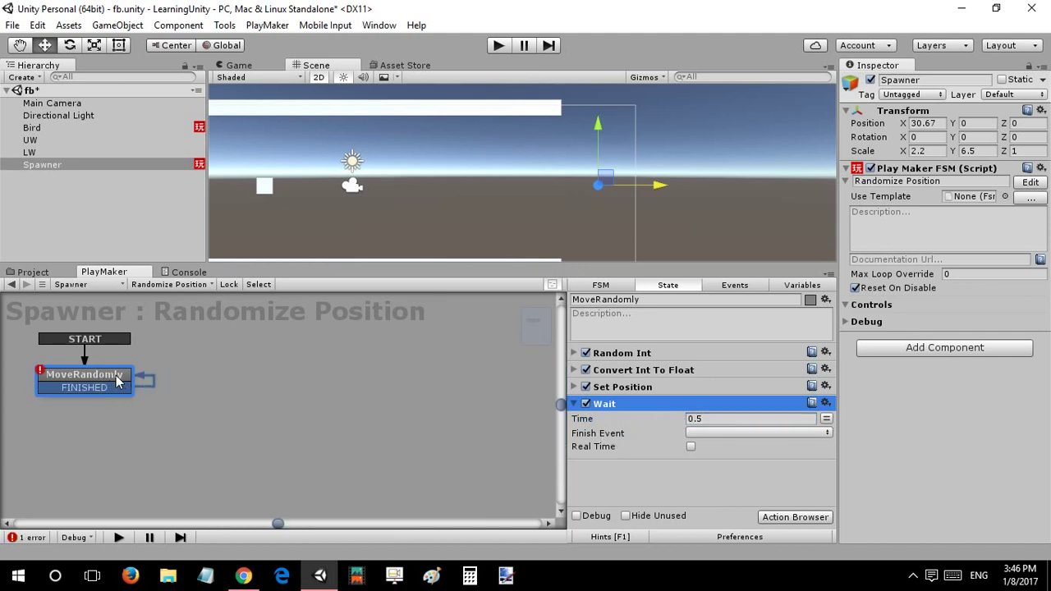
Set the Wait action's time to 0.25, its finish event to FINISHED, and enable Real Time.
click(689, 418)
text(.2)
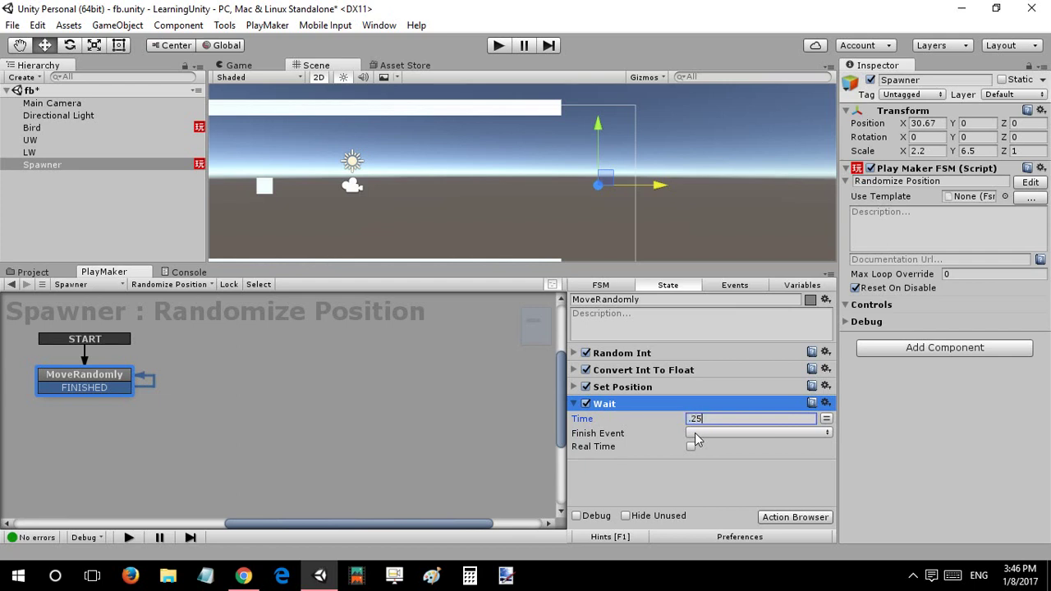
key(Return)
click(695, 433)
click(706, 465)
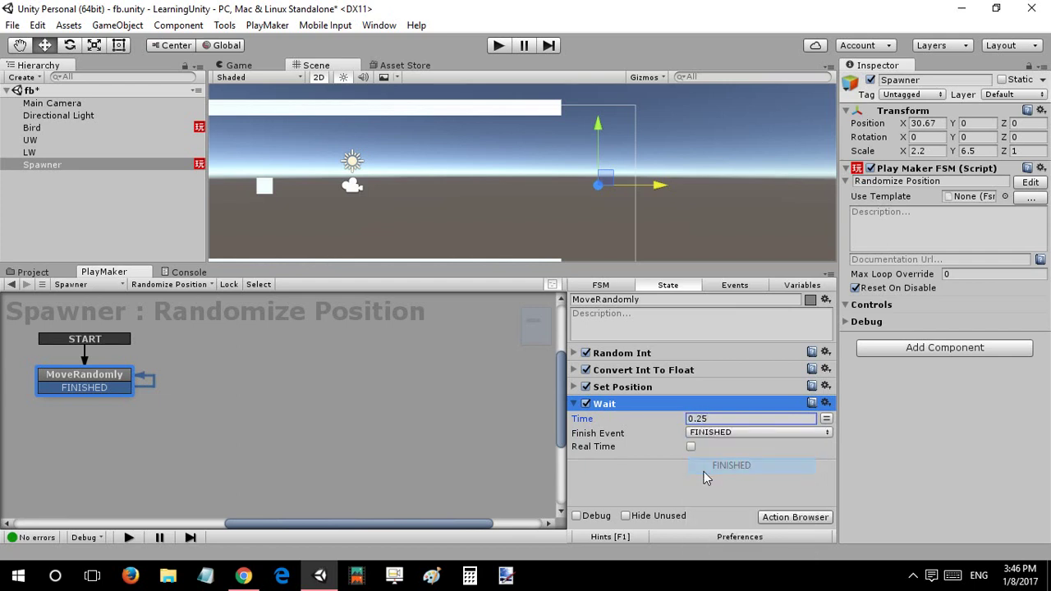
click(691, 447)
click(629, 451)
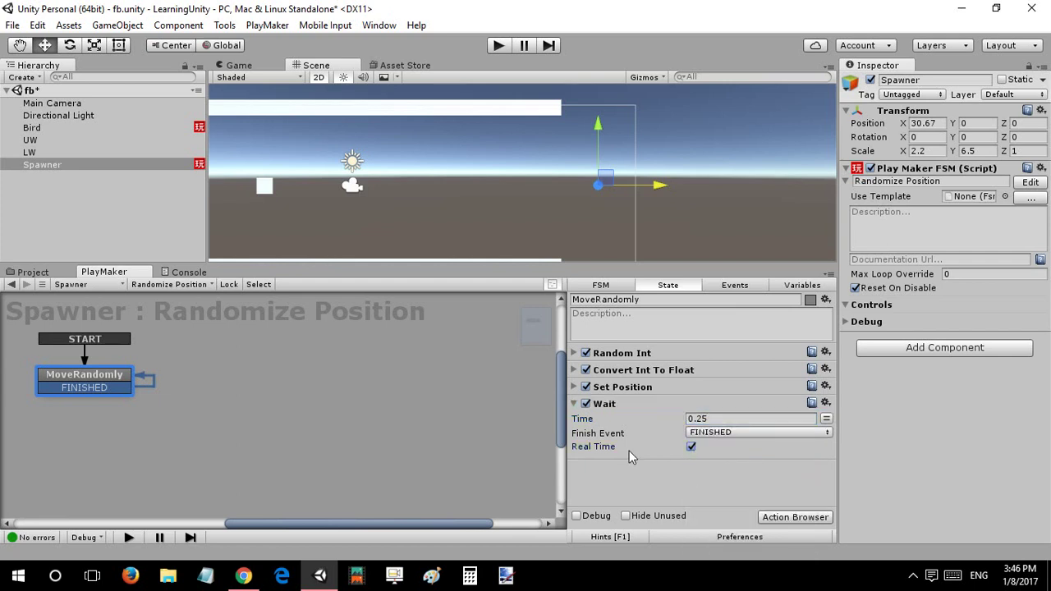
click(573, 403)
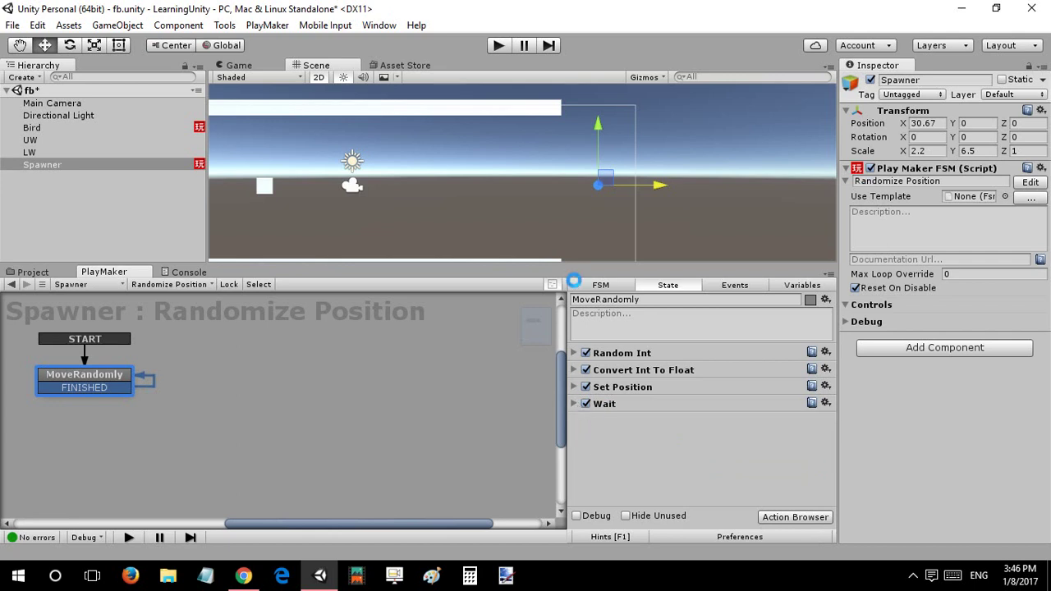
Save the scene and run the game briefly to test the Spawner's random movement.
key(ctrl+s)
click(495, 46)
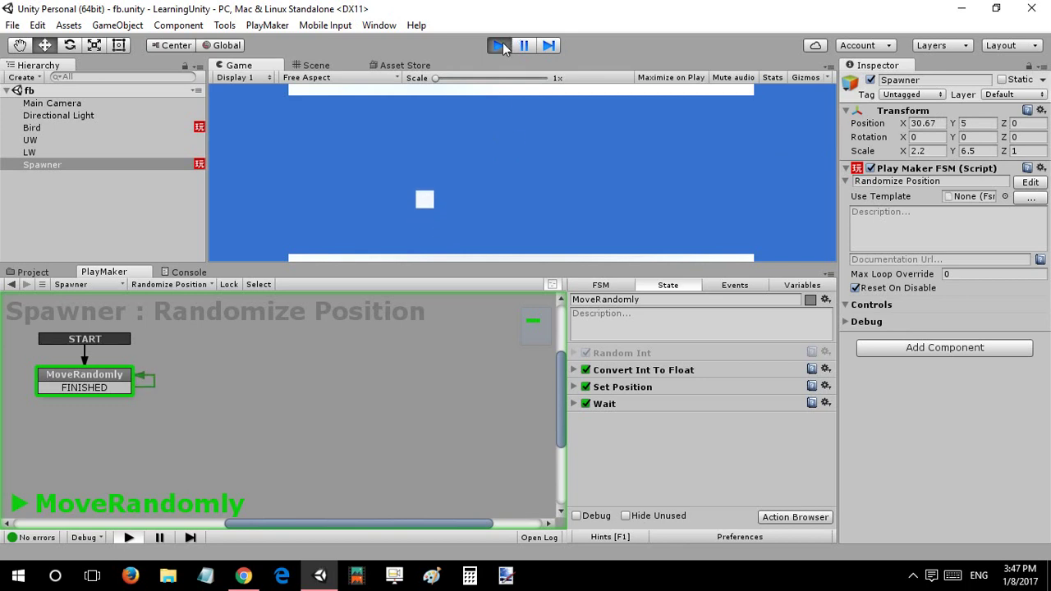
key(ctrl+p)
Add a second FSM to the Spawner and name it CreateWalls.
click(102, 204)
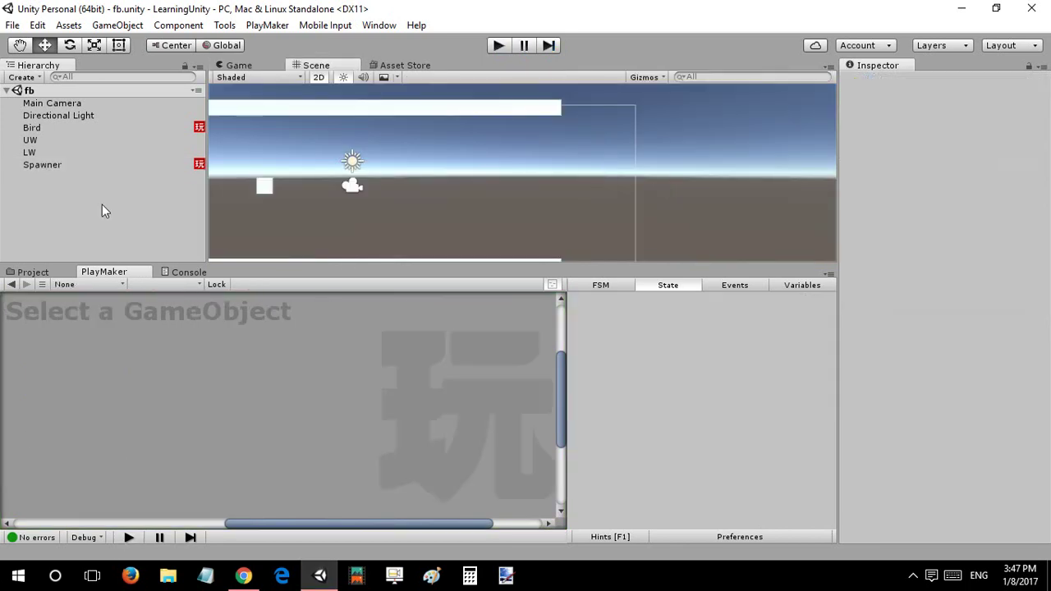
click(89, 168)
click(142, 288)
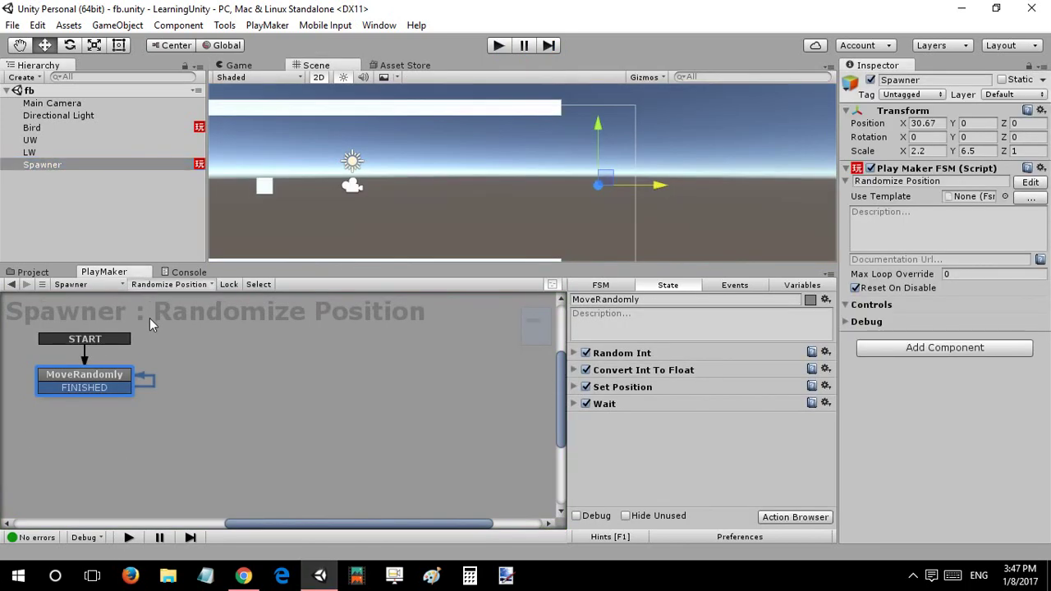
right_click(149, 320)
click(168, 322)
click(620, 286)
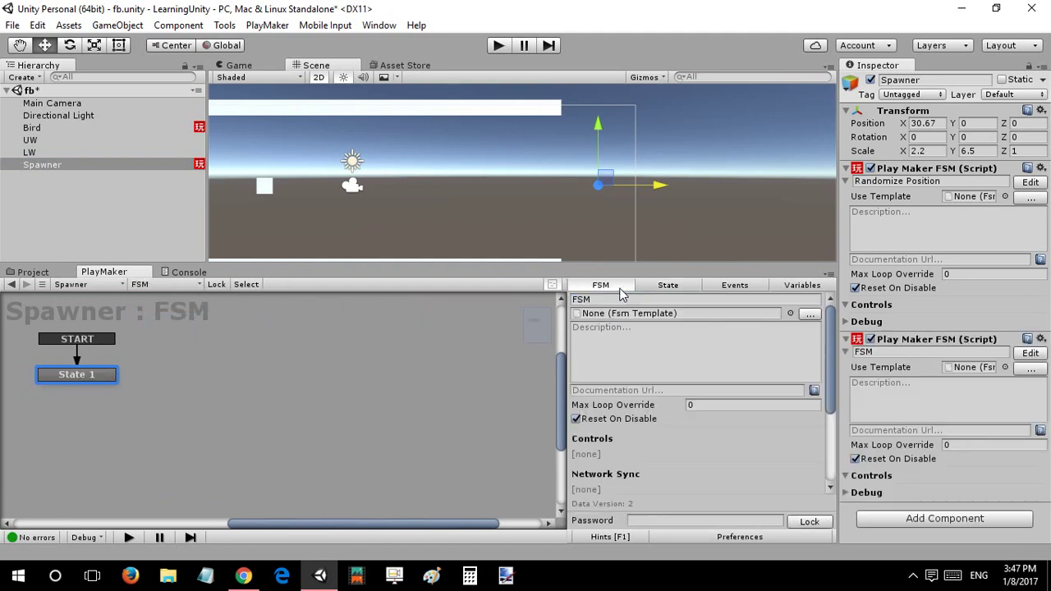
click(617, 301)
text(C)
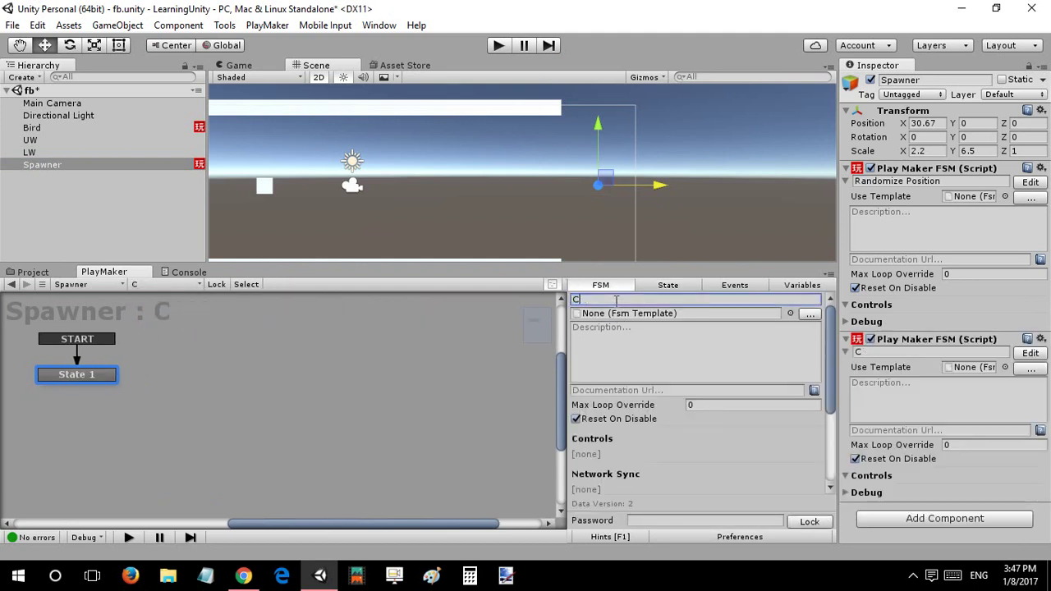
text(reateWalls)
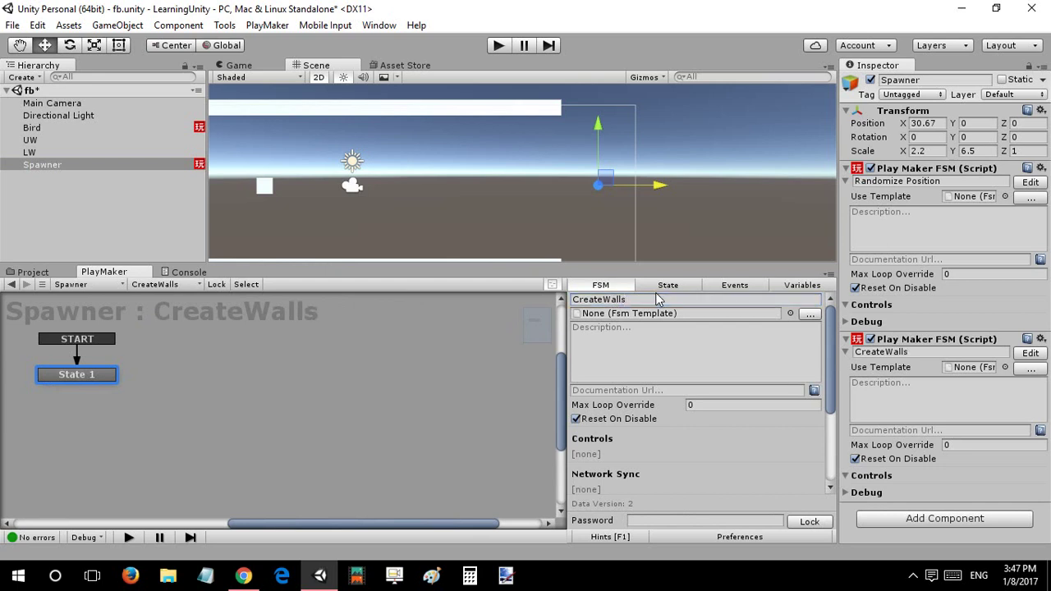
Rename the first state of the CreateWalls FSM to Create and add the Create Object action to it.
click(656, 289)
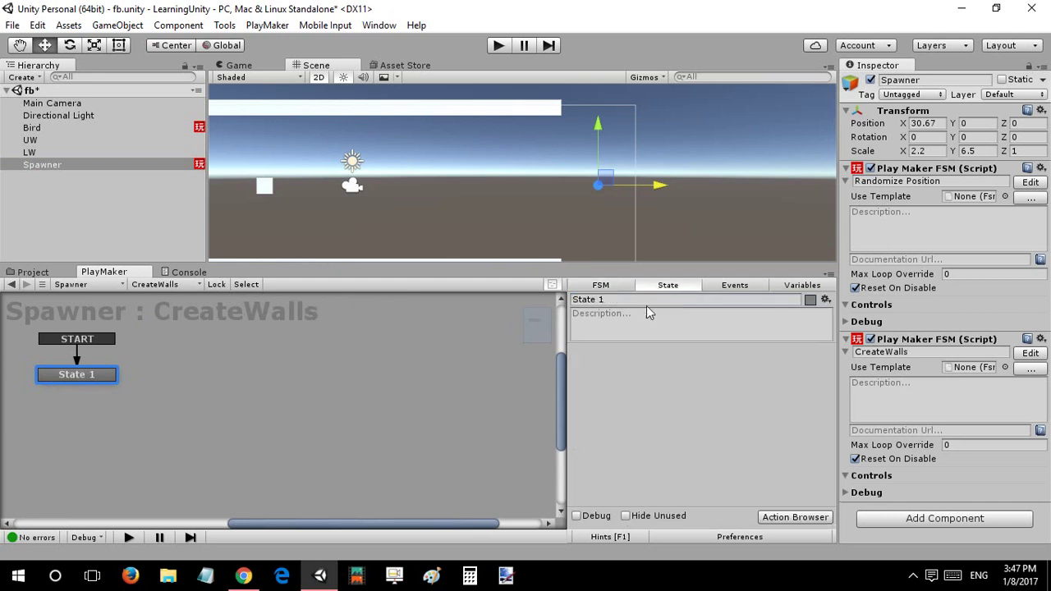
click(630, 300)
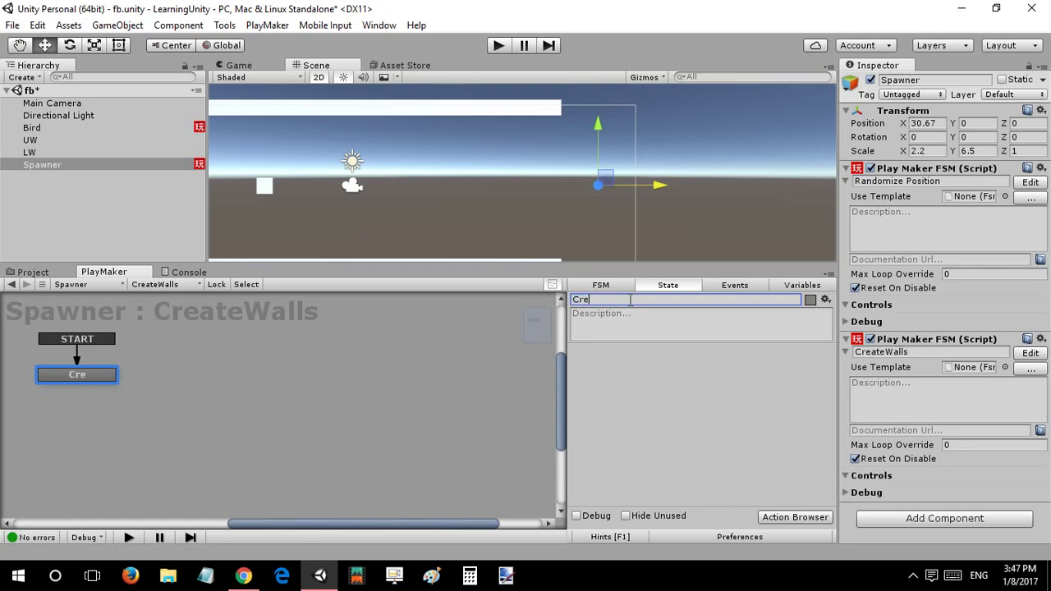
double_click(627, 356)
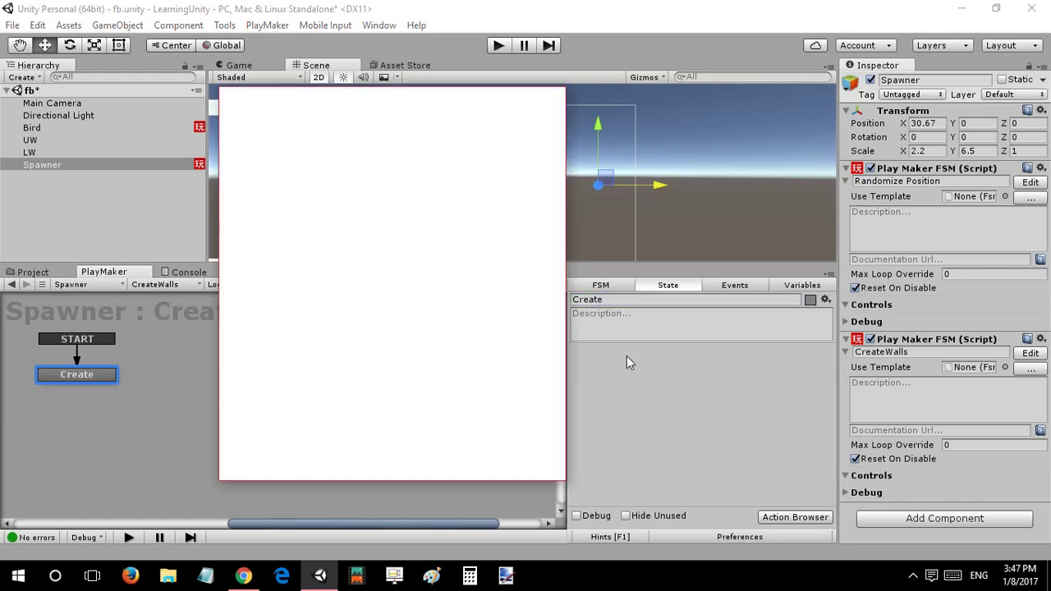
text(create objec)
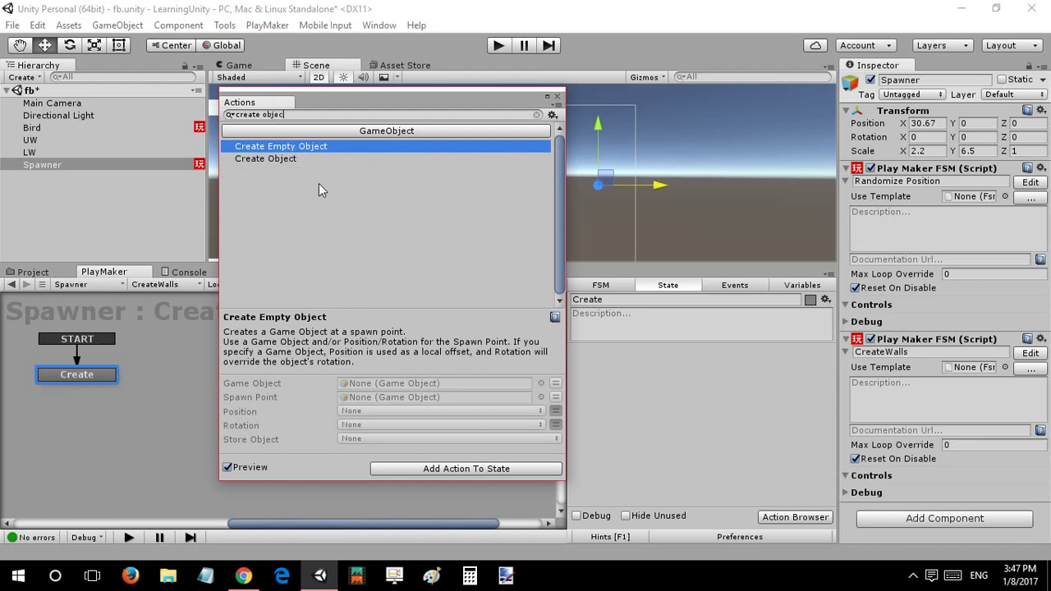
double_click(315, 160)
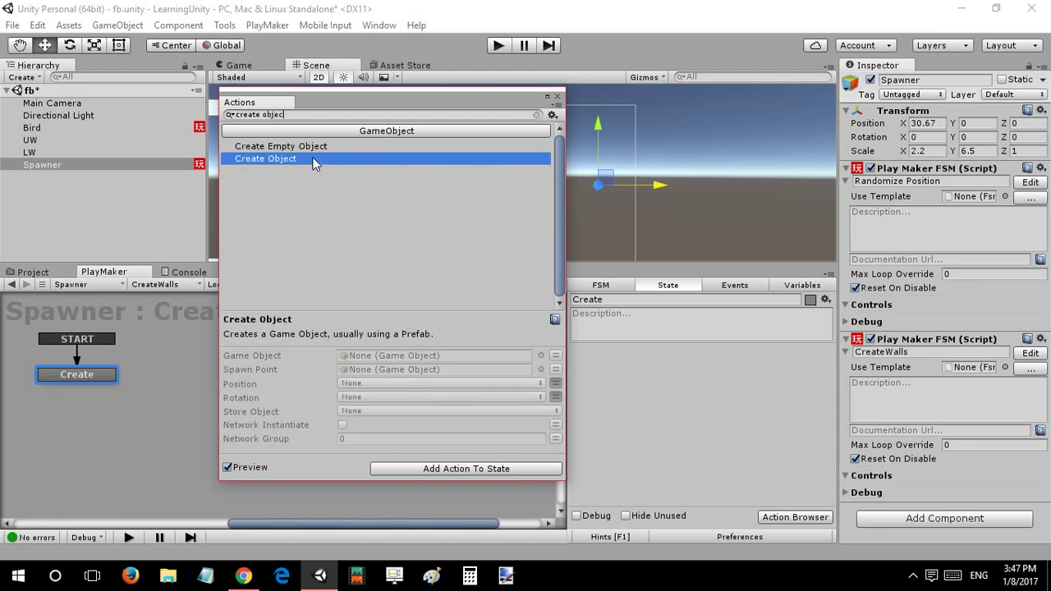
Set Create Object's Game Object to the Wall prefab and its Spawn Point to the Spawner.
click(811, 372)
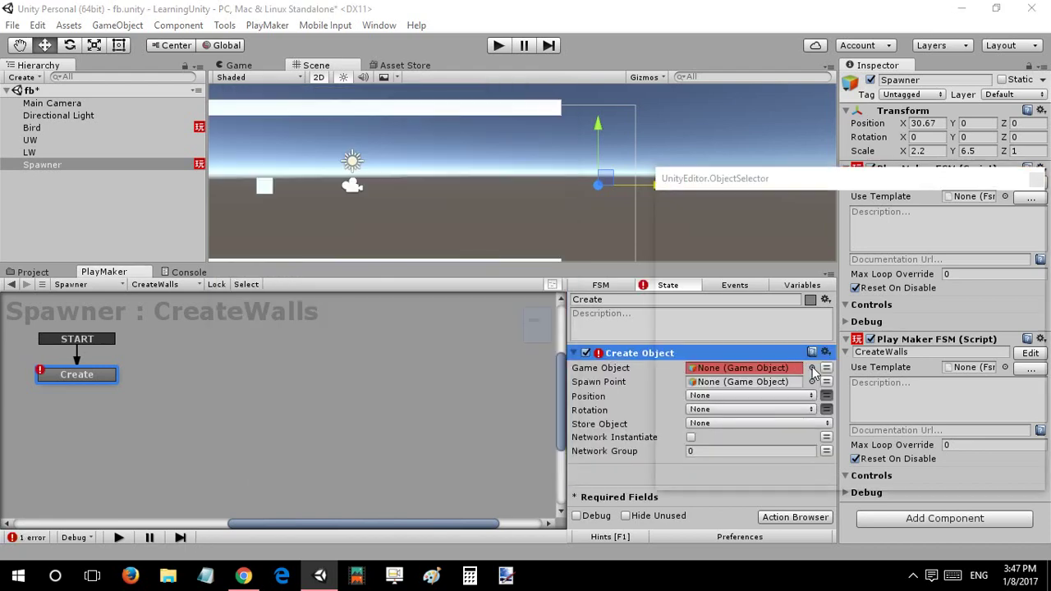
text(wall)
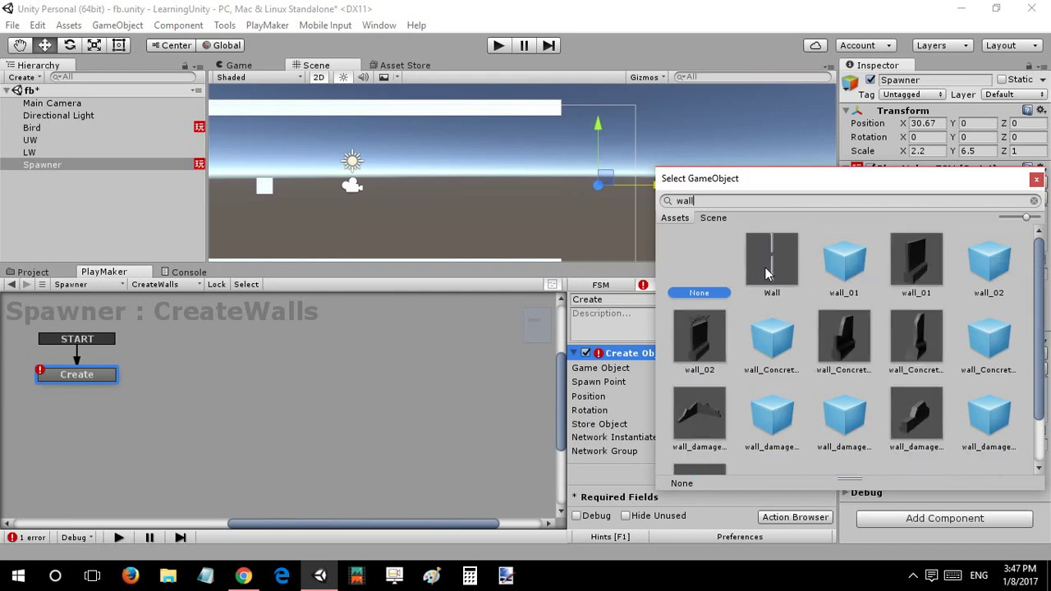
double_click(764, 267)
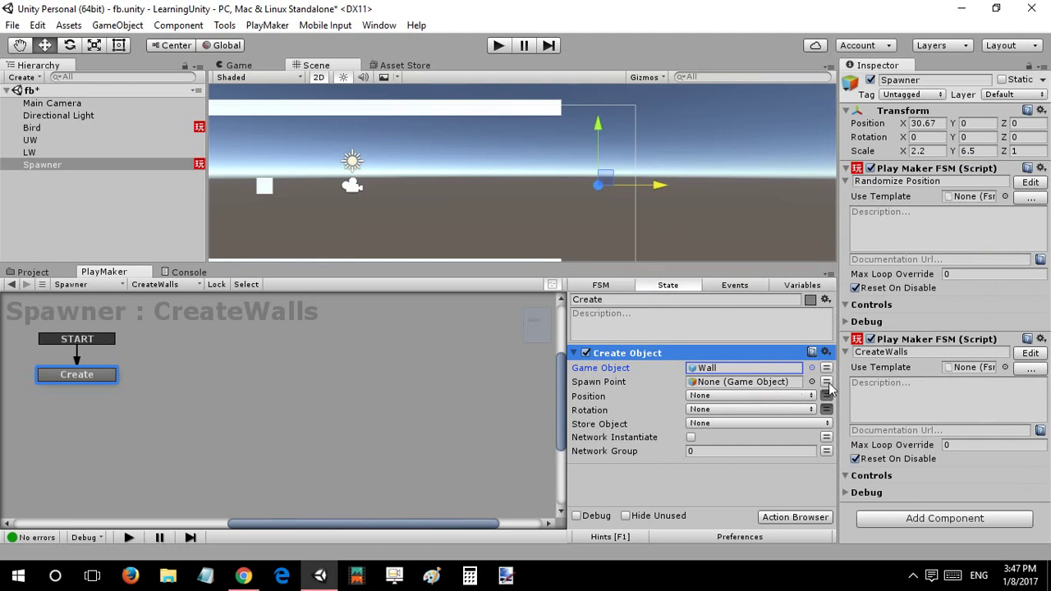
drag(120, 160, 702, 386)
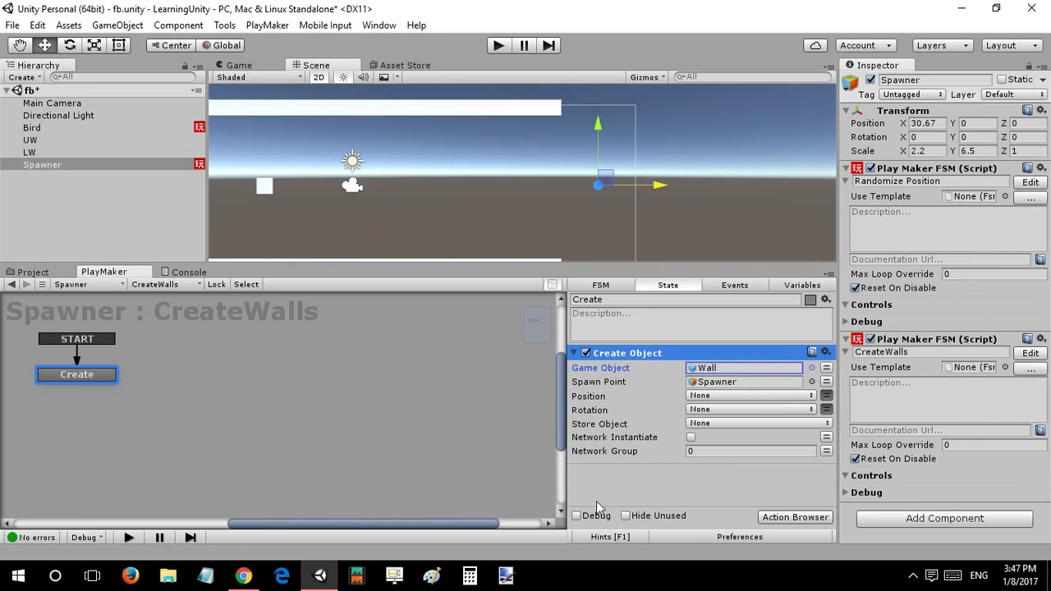
click(579, 358)
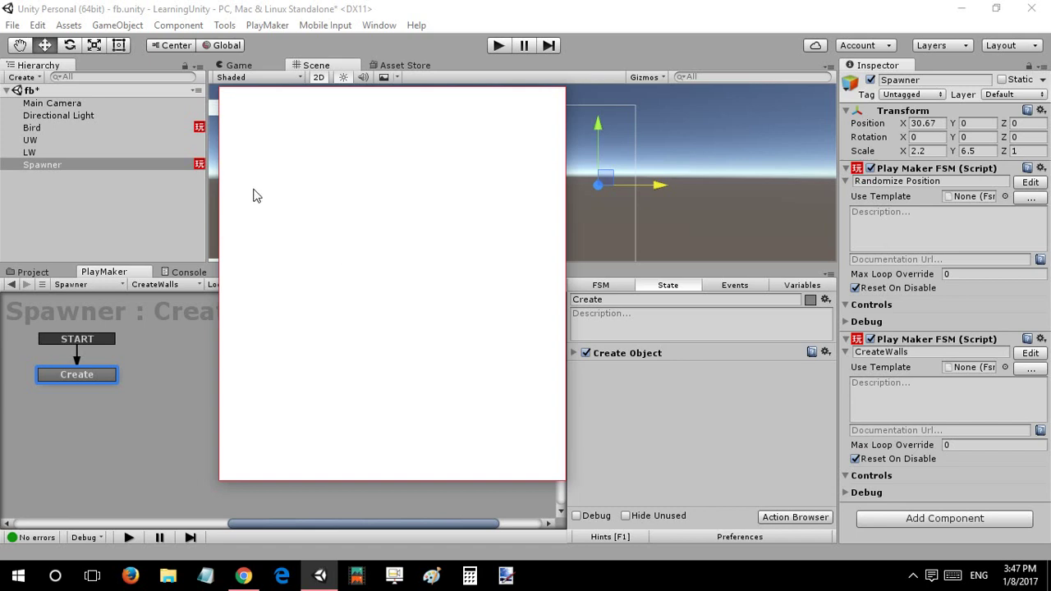
Add a Wait action to the Create state and loop a FINISHED transition back to the same state.
text(wait)
double_click(275, 159)
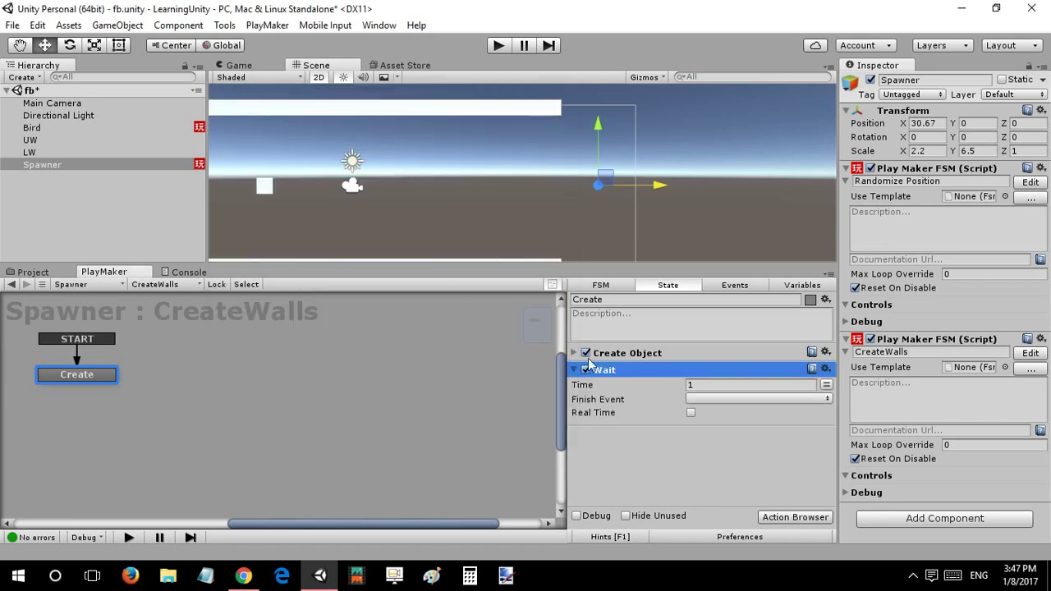
ctrl+click(50, 375)
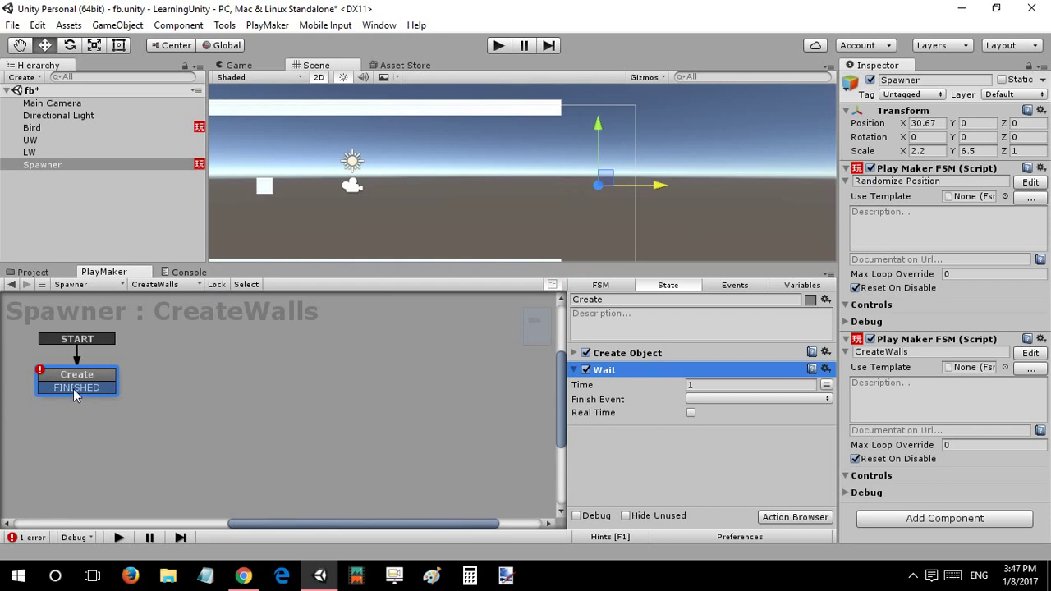
drag(73, 389, 76, 376)
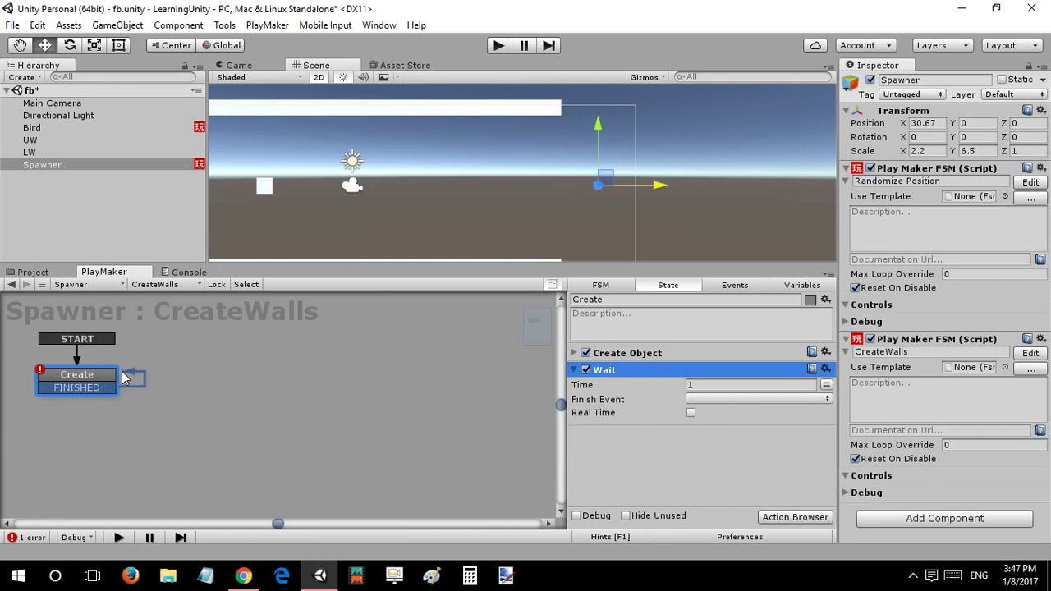
Set the Wait action's finish event to FINISHED with Real Time enabled, and test-run the wall spawning.
click(690, 399)
click(713, 432)
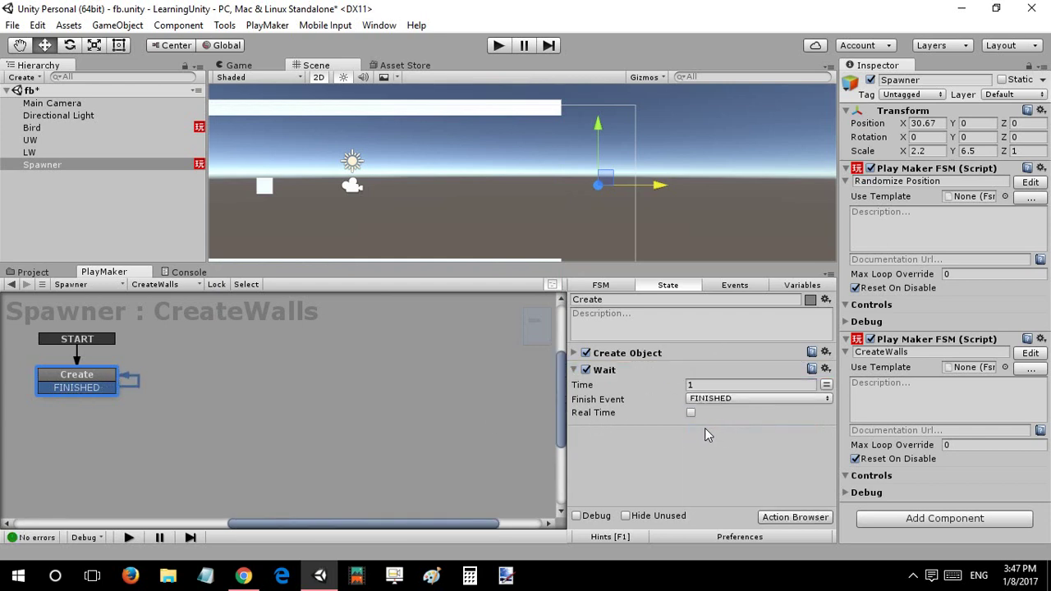
click(691, 414)
click(497, 45)
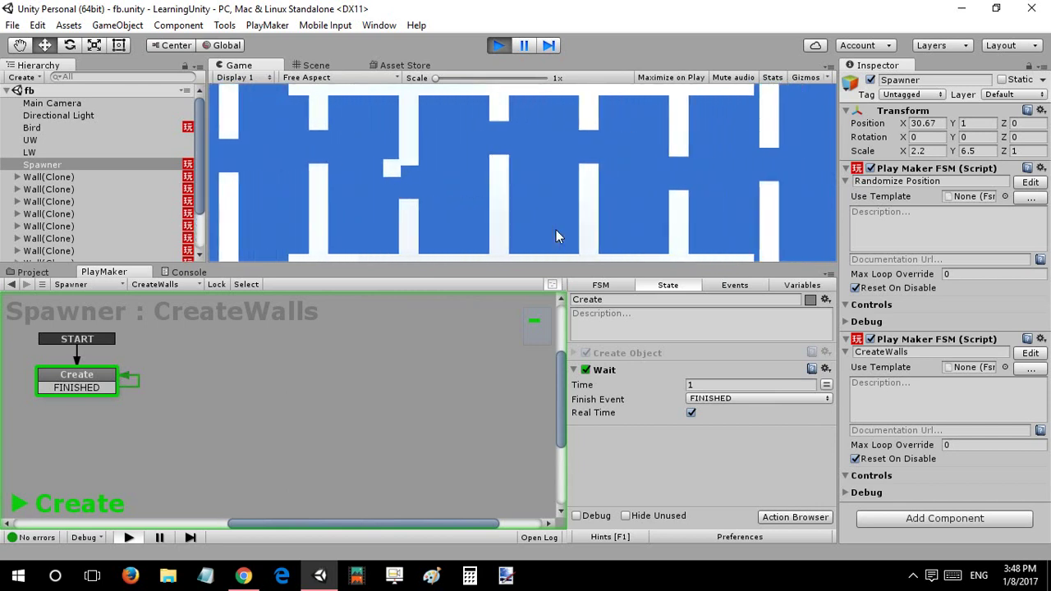
click(499, 45)
Set the Create state's Wait time to 2 and test-run the spacing between the walls.
click(730, 384)
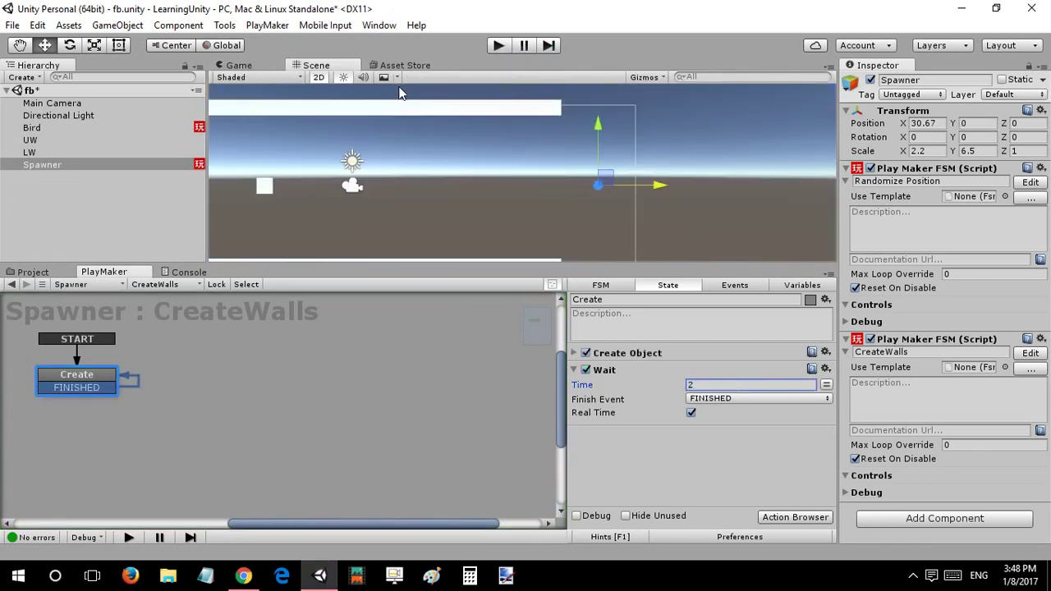
click(495, 47)
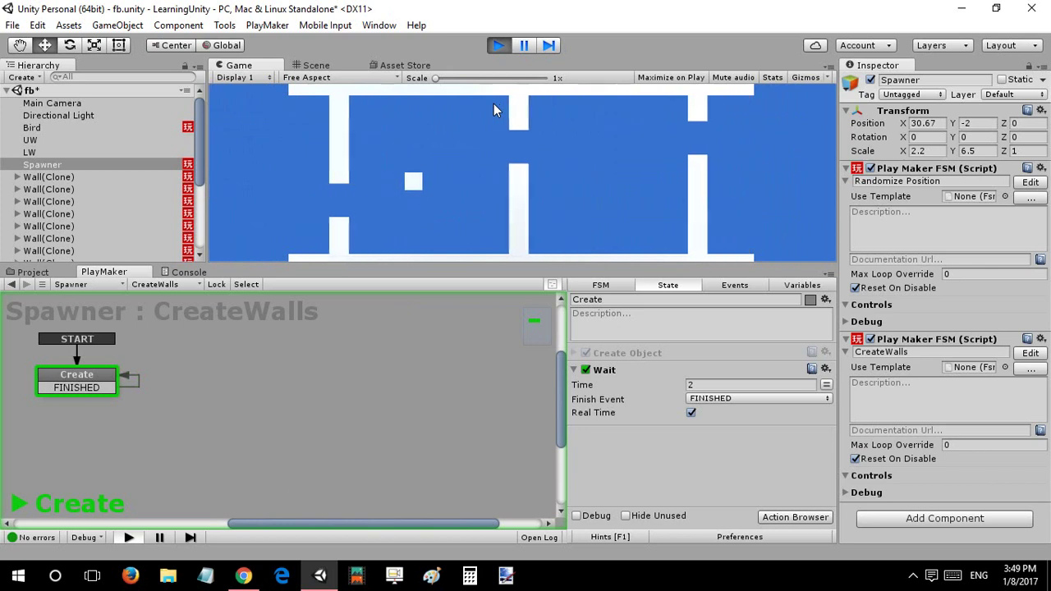
click(498, 45)
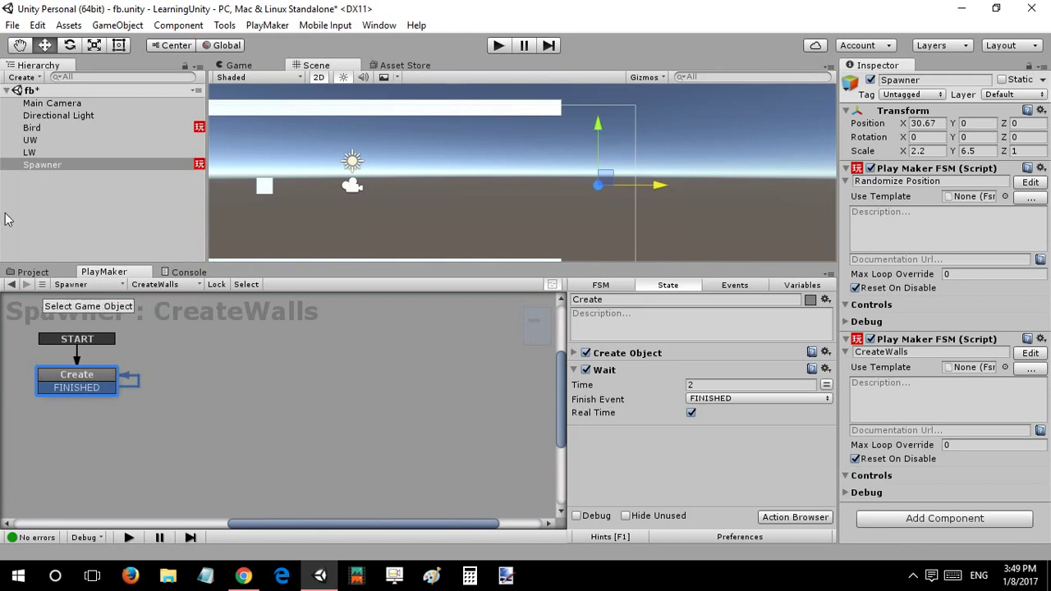
Scale the Bird to 1.5 in both X and Y.
click(33, 127)
middle_drag(372, 157, 527, 157)
scroll(362, 175, up, 3)
middle_drag(362, 176, 472, 179)
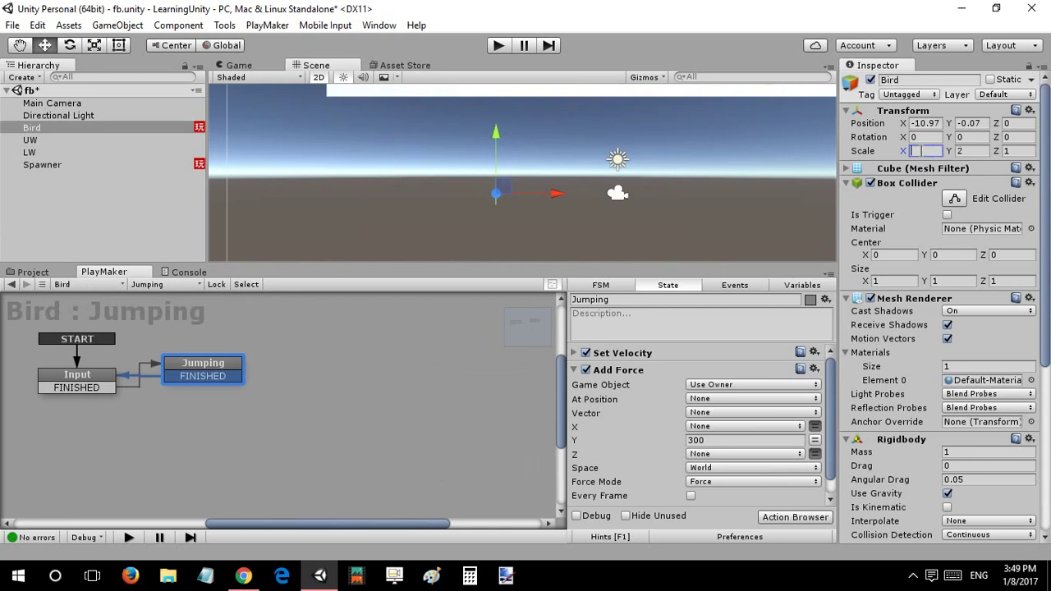
text(00)
key(BackSpace)
key(BackSpace)
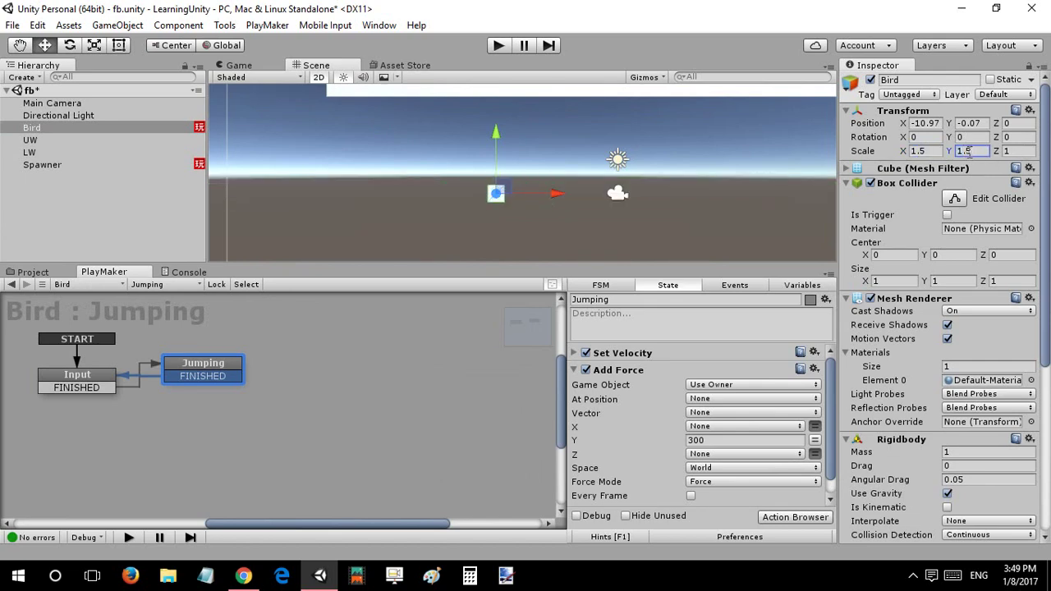
Test-run the game, making the Bird jump repeatedly to pass through the gaps in the oncoming walls.
click(238, 65)
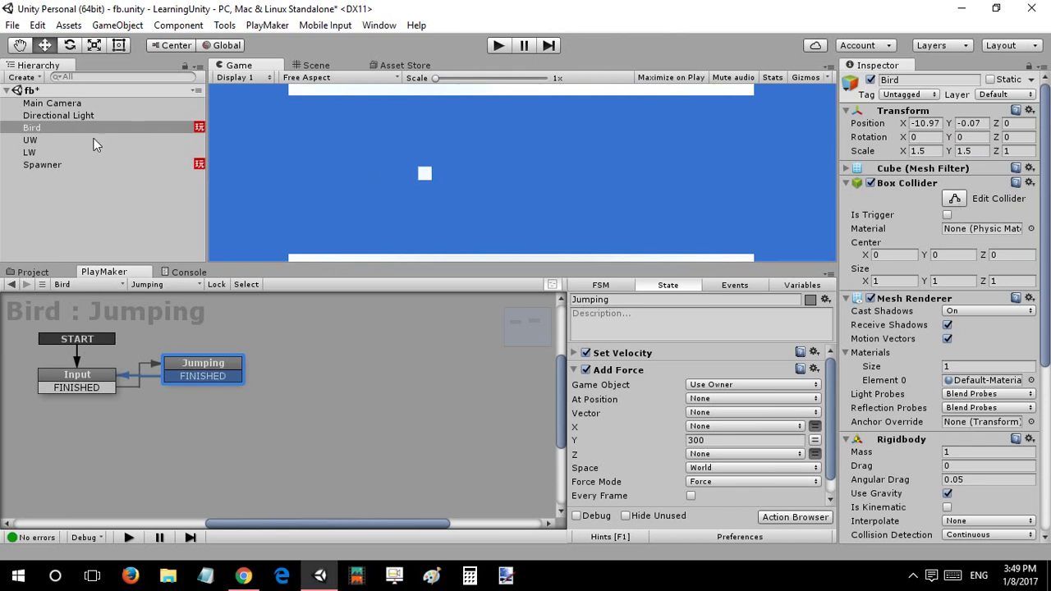
click(498, 47)
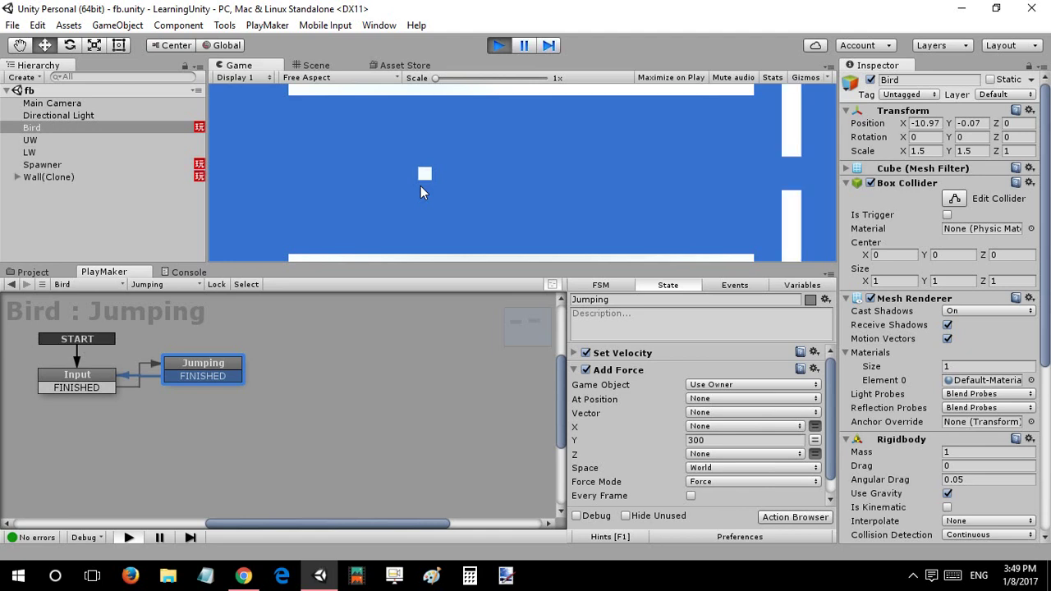
key(space)
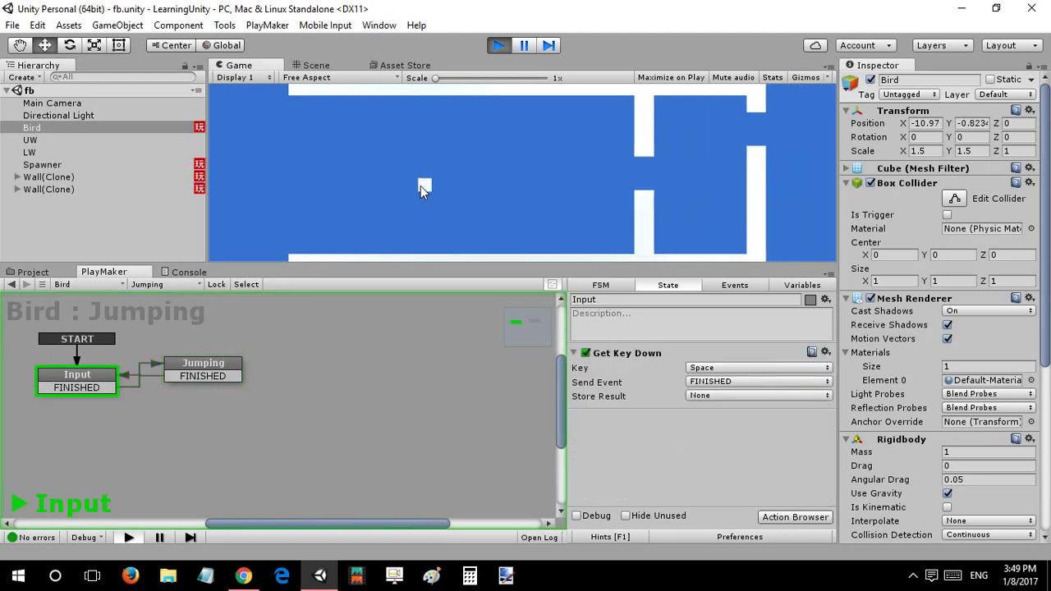
key(space)
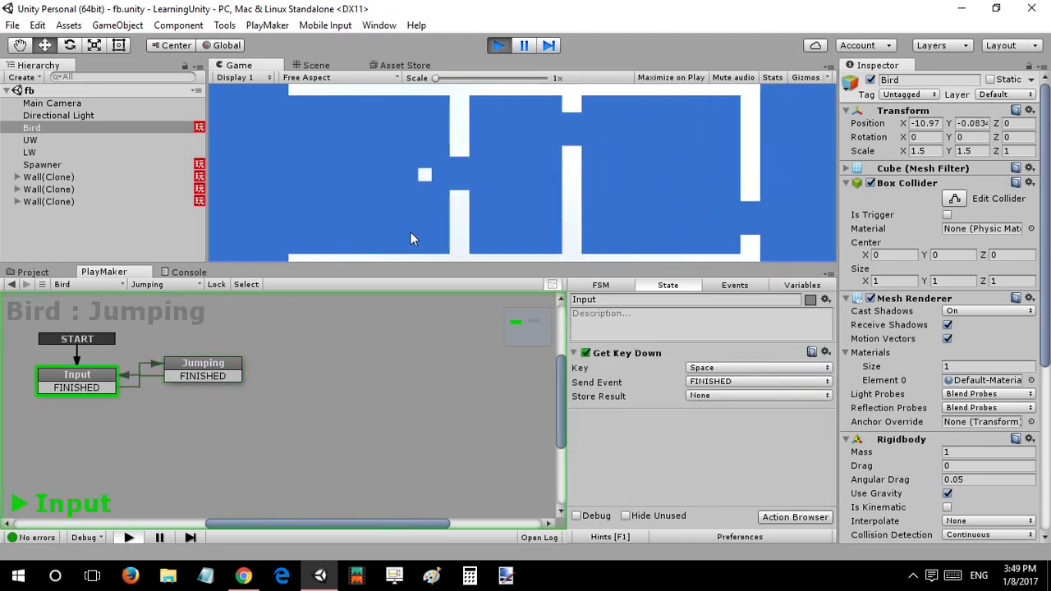
key(space)
key(space)
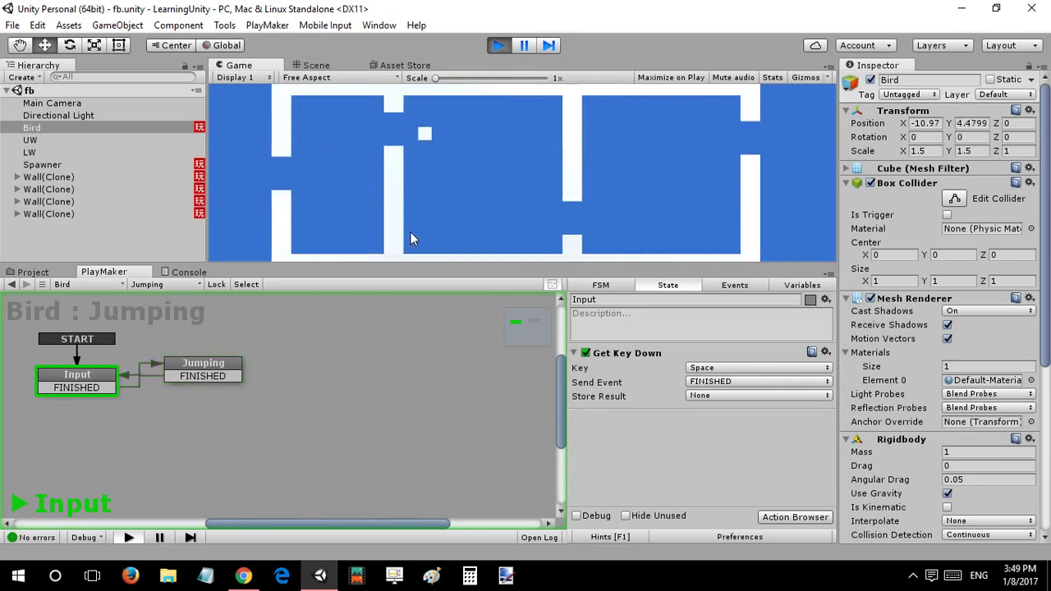
key(space)
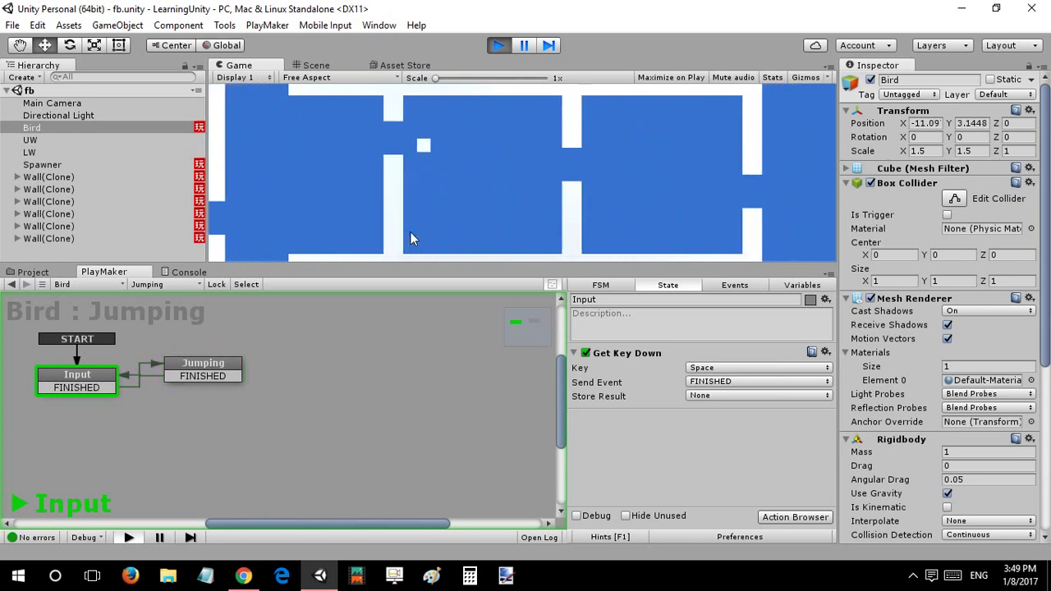
key(space)
key(space)
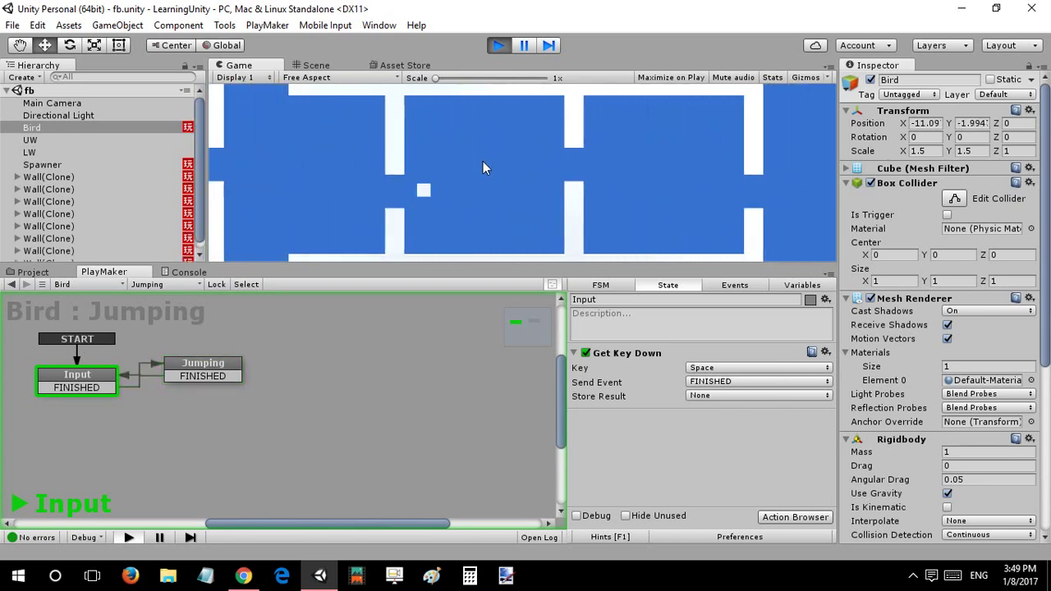
key(space)
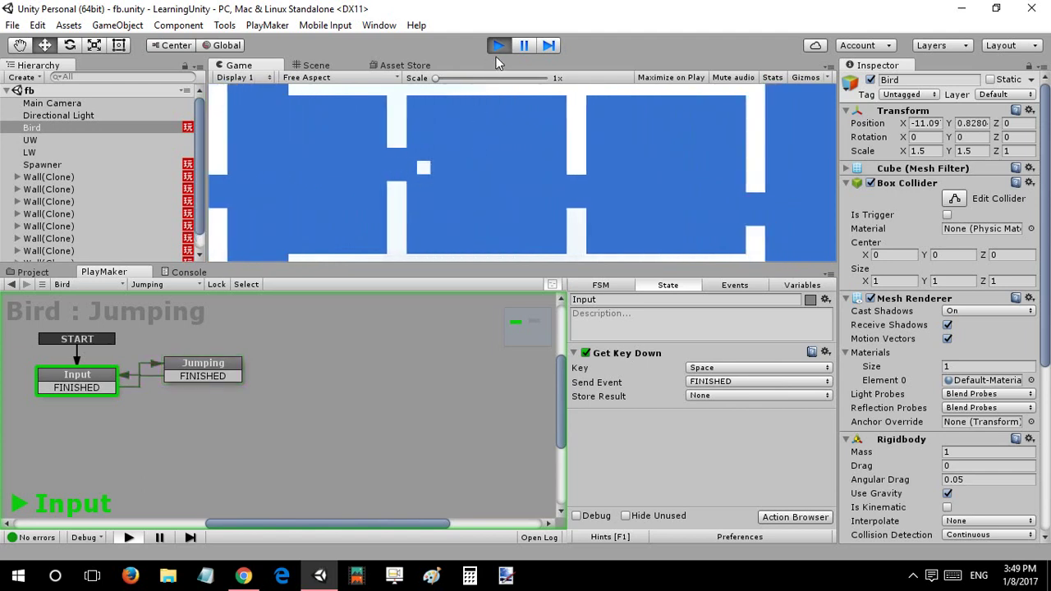
key(space)
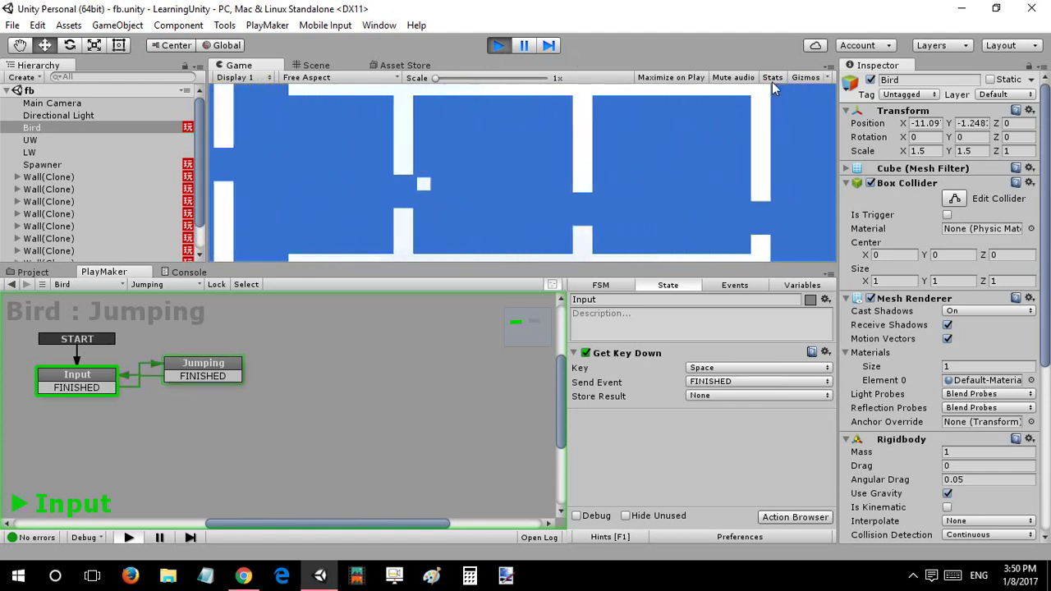
Show the rendering statistics over the running game and stop the test run.
click(775, 79)
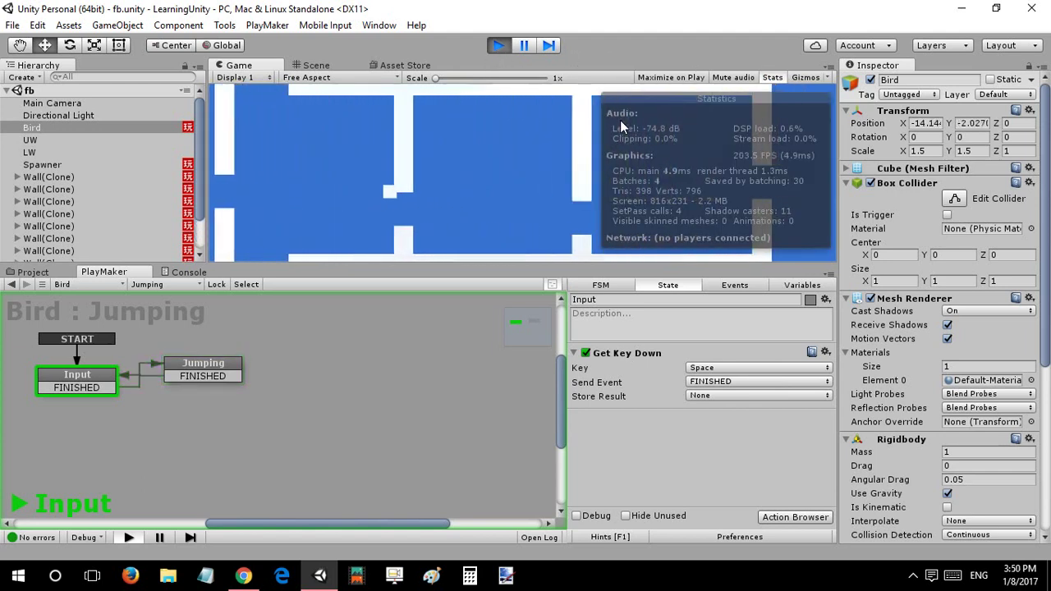
key(space)
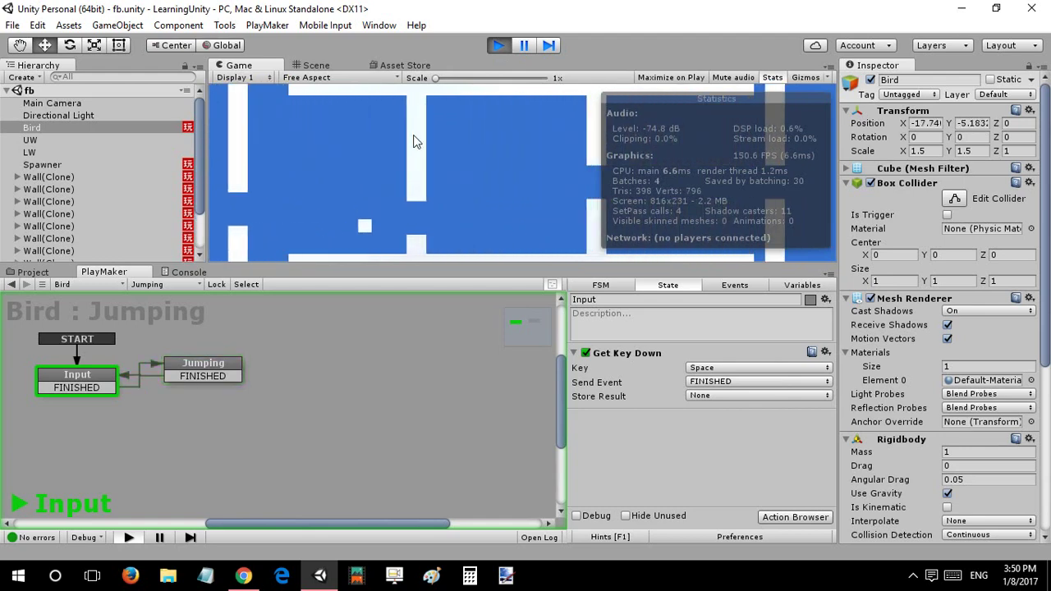
click(499, 45)
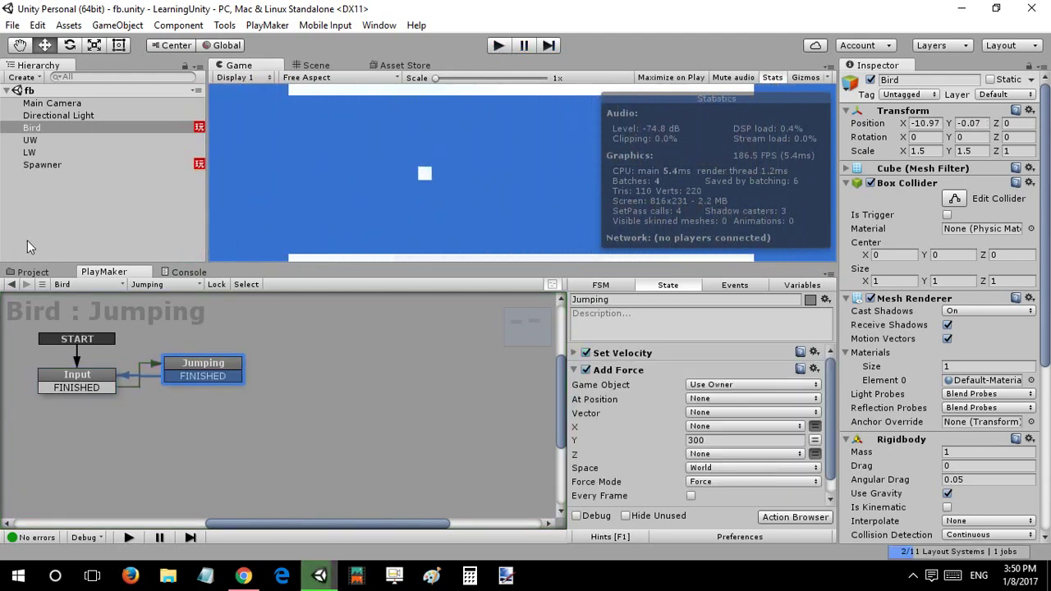
click(73, 207)
click(305, 73)
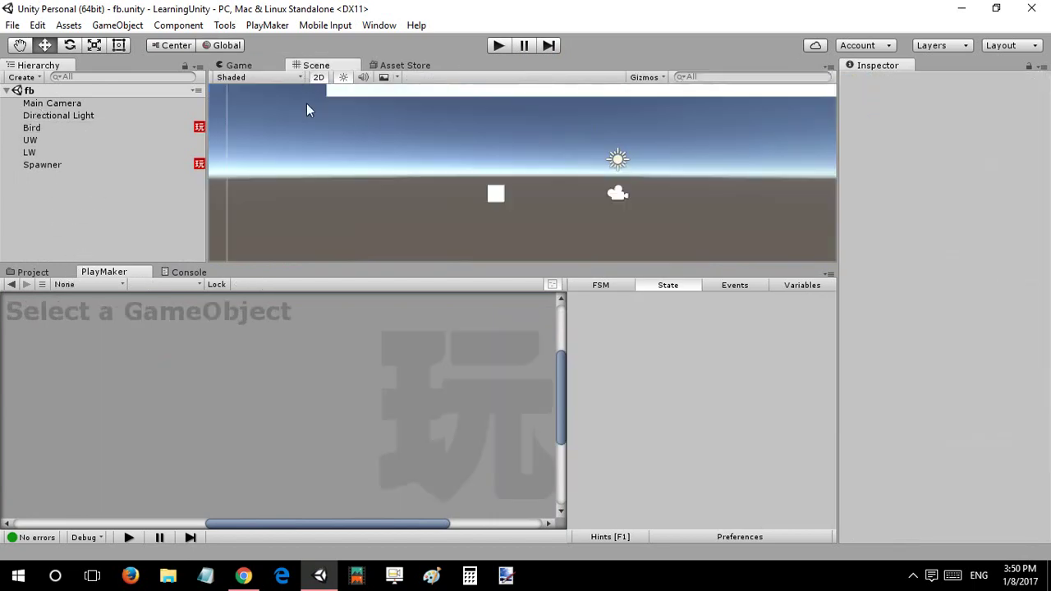
middle_drag(307, 106, 239, 159)
middle_drag(411, 158, 455, 158)
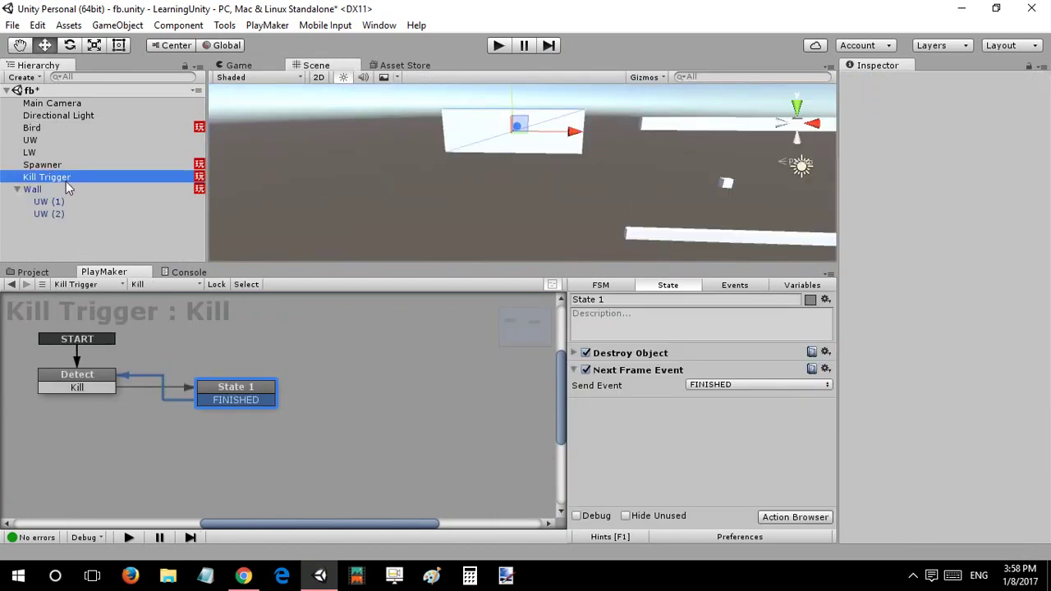
Delete the Kill Trigger object from the scene.
alt+drag(534, 171, 564, 161)
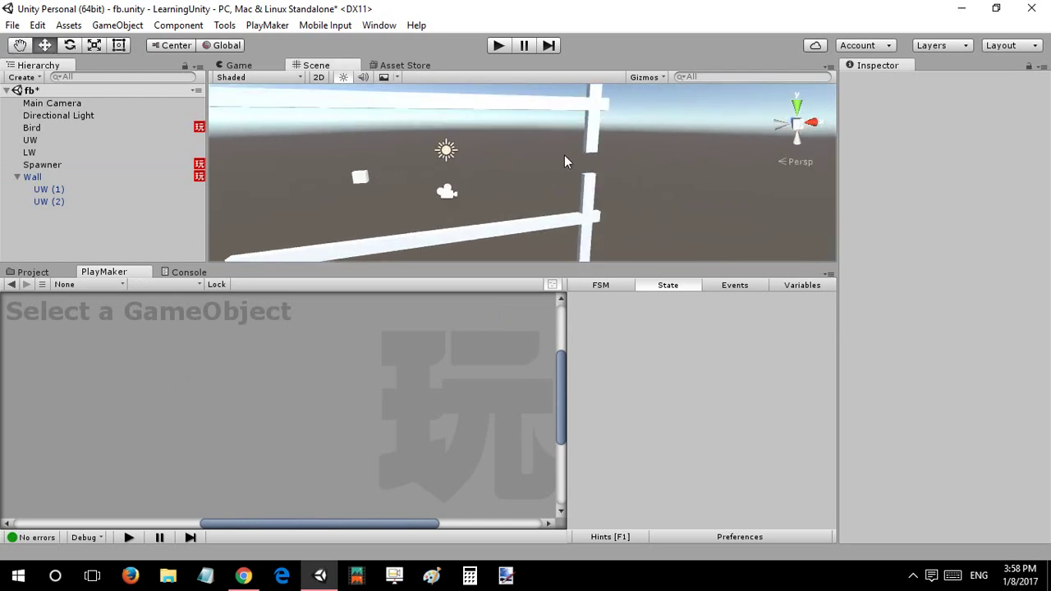
Try moving the Wall along X to about -30.4, past the Bird, and undo the move.
click(81, 180)
alt+drag(600, 174, 418, 209)
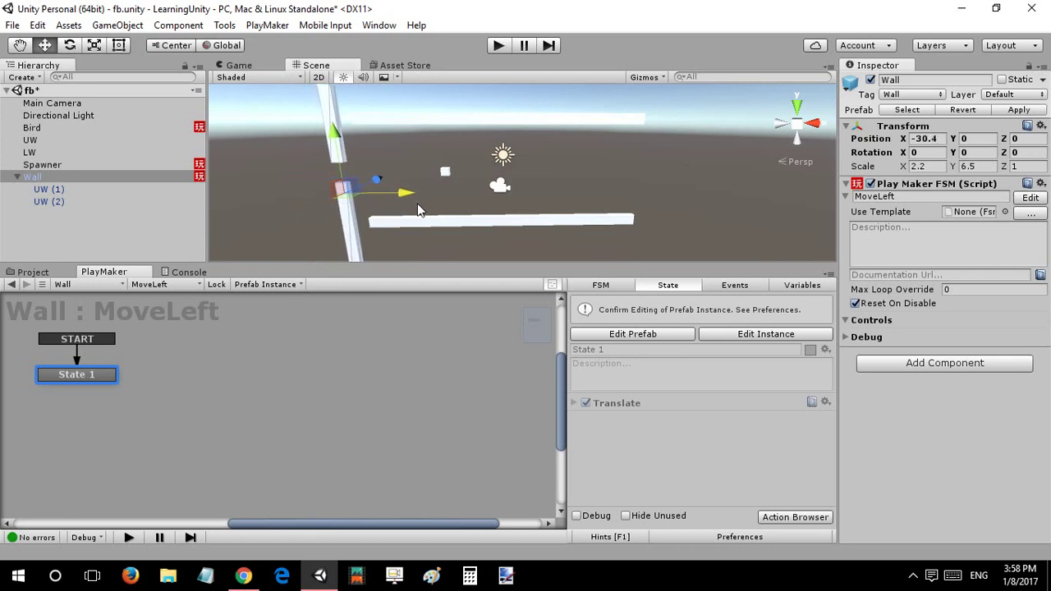
key(ctrl+z)
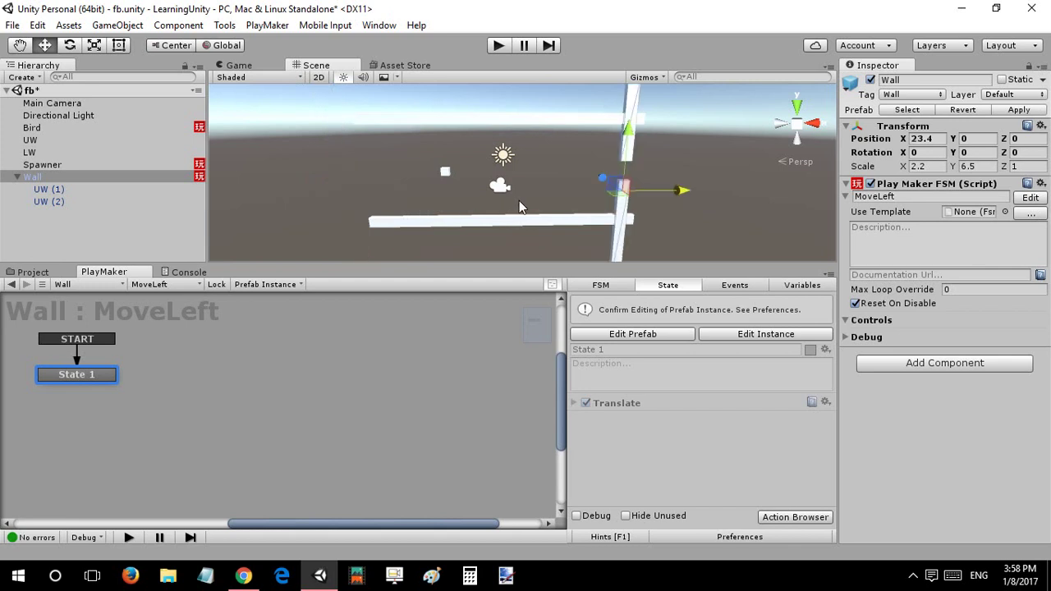
right_drag(519, 201, 554, 221)
key(w)
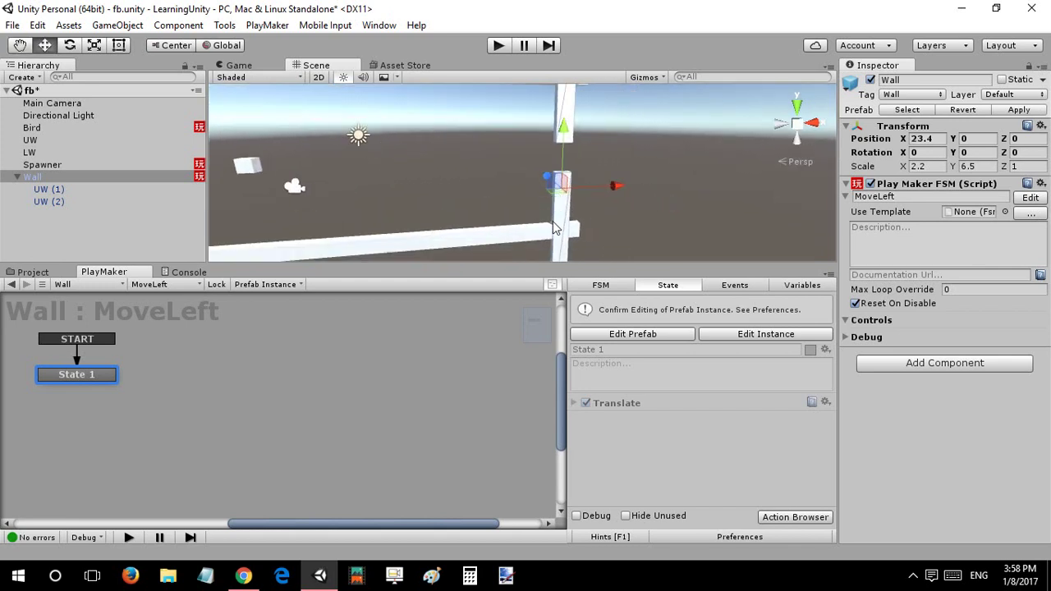
click(912, 575)
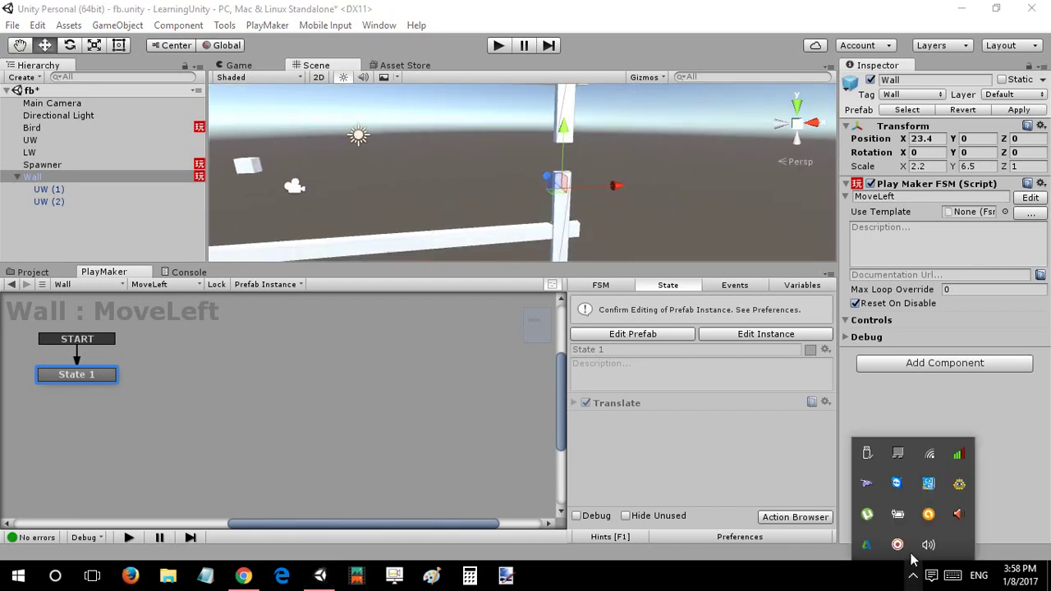
right_click(898, 544)
click(962, 352)
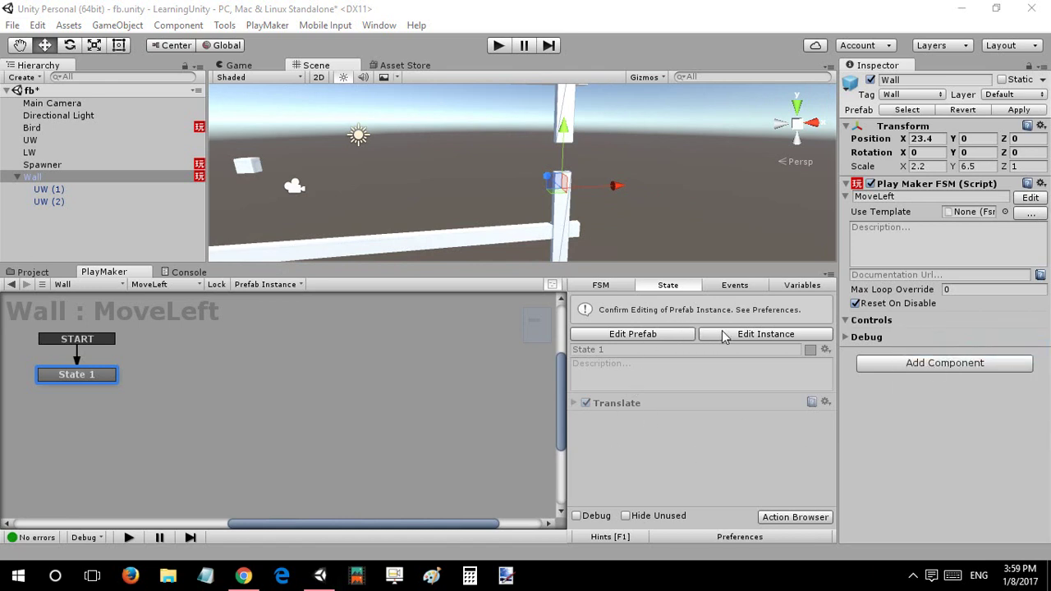
Open the Wall prefab for editing and add a second FSM to it named Kill.
click(647, 399)
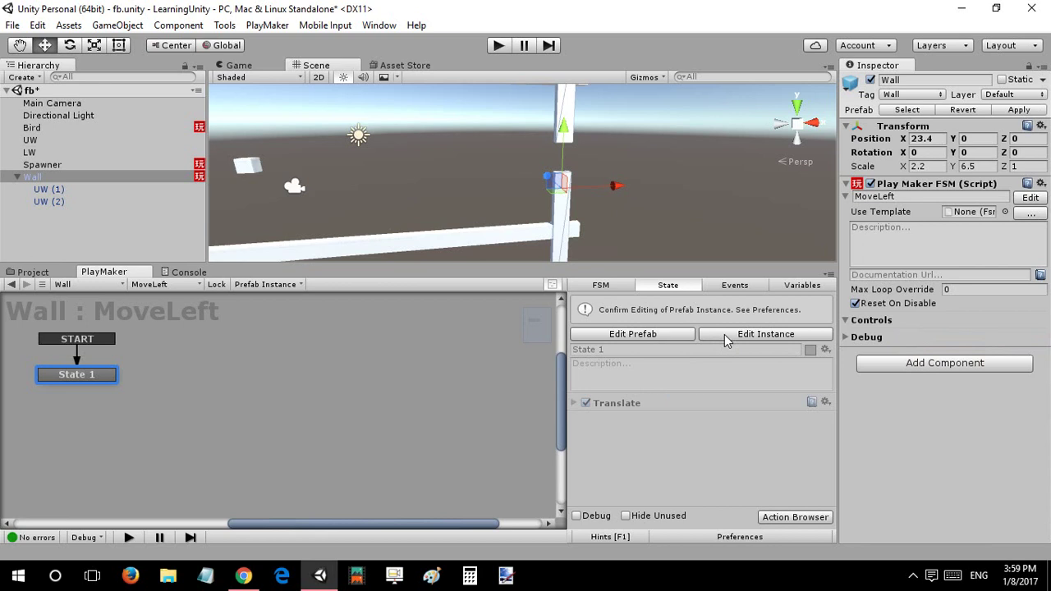
click(690, 334)
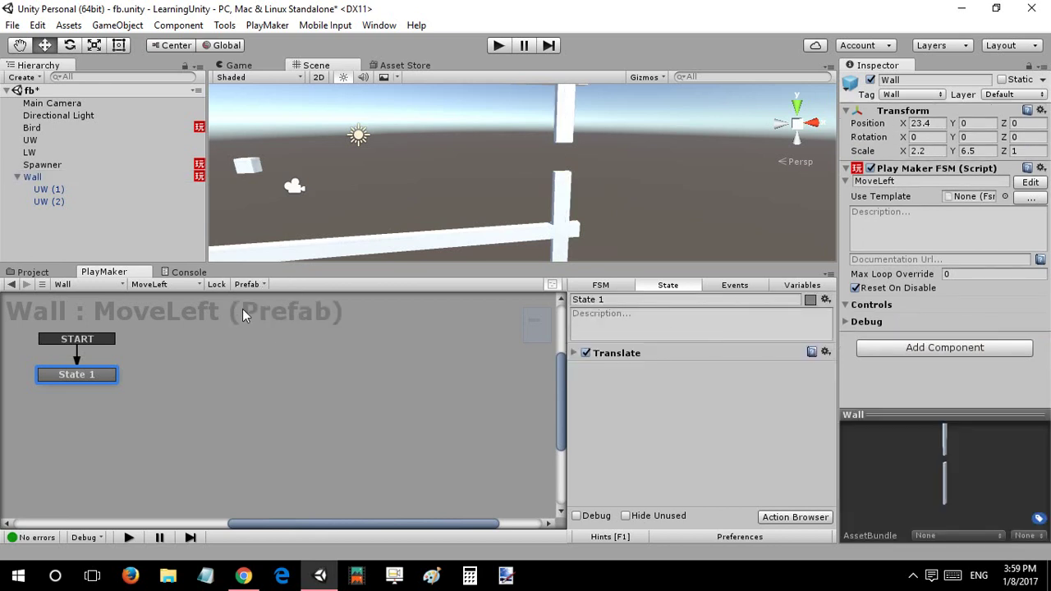
click(182, 284)
click(197, 313)
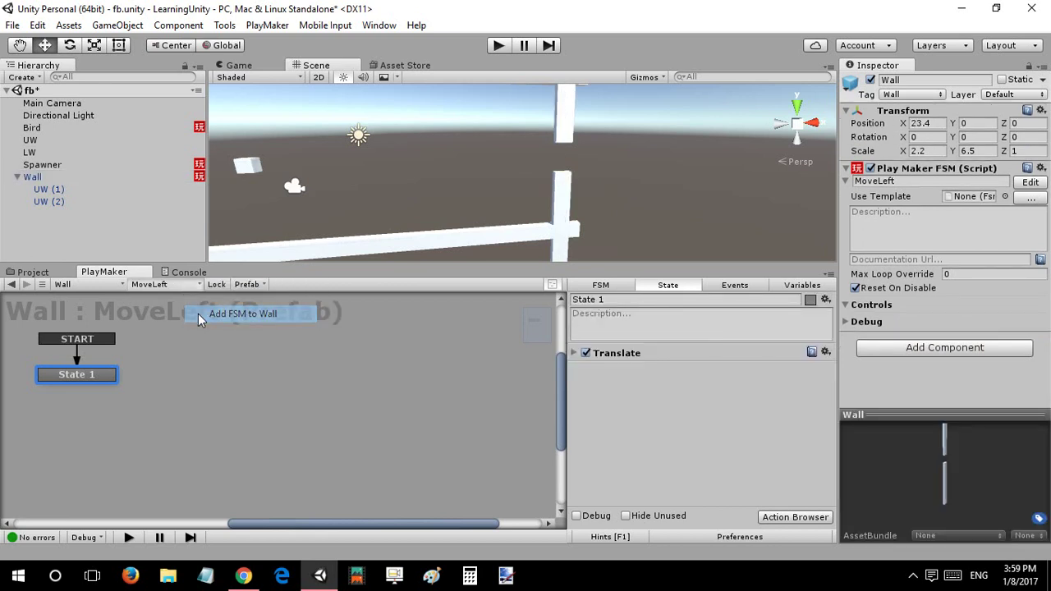
click(600, 286)
click(601, 298)
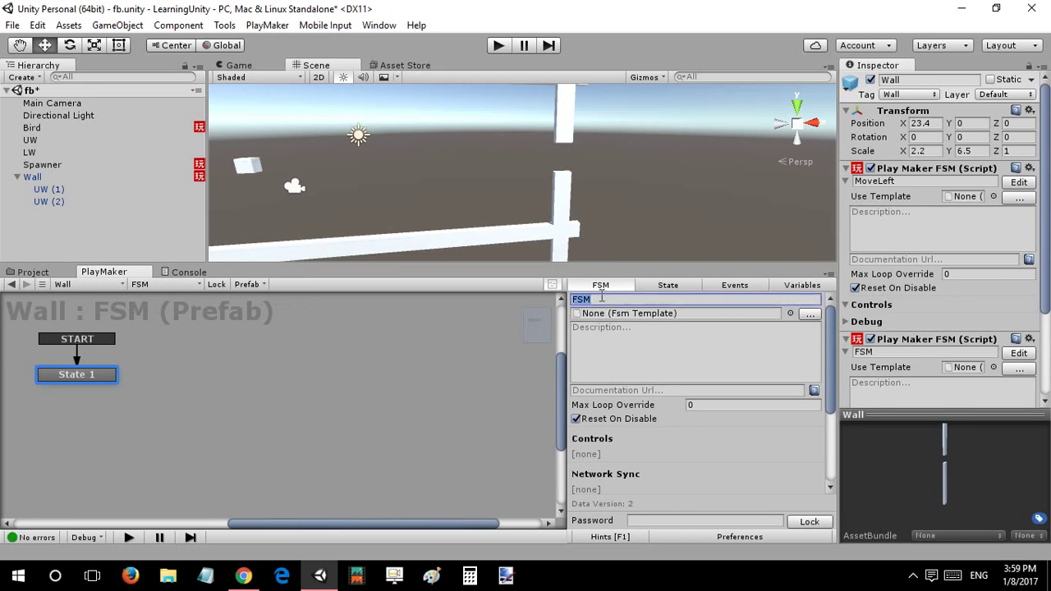
text(Kii)
key(BackSpace)
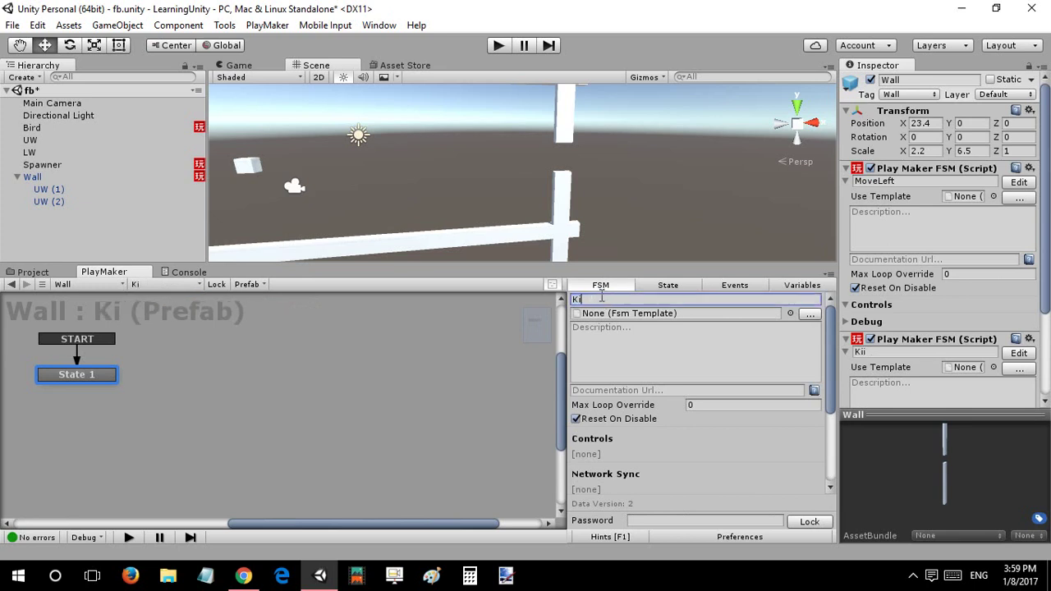
text(ll)
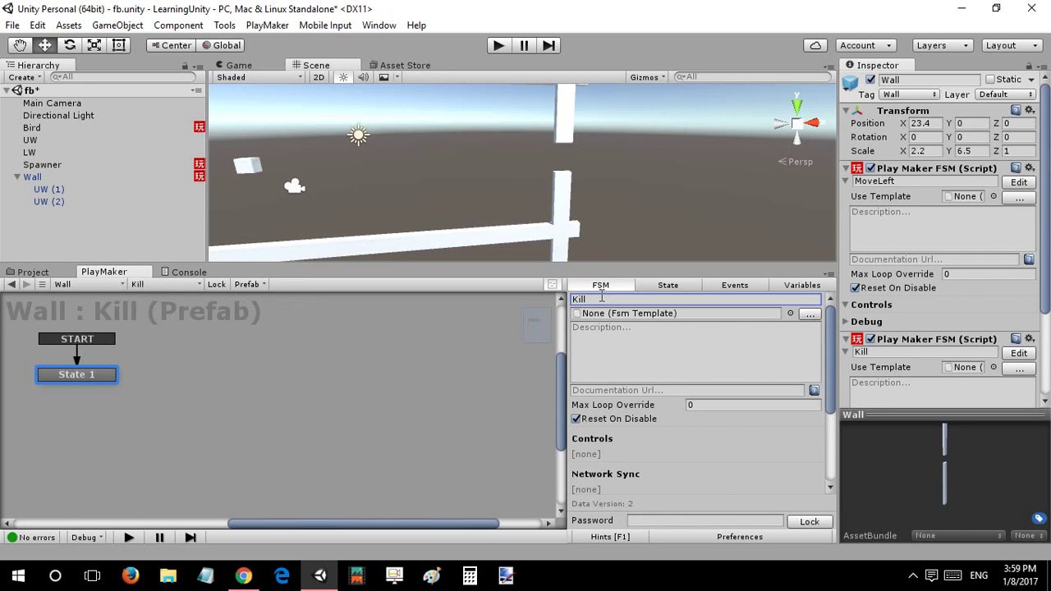
Add a Get Position action to State 1 of the Wall's Kill FSM.
click(669, 286)
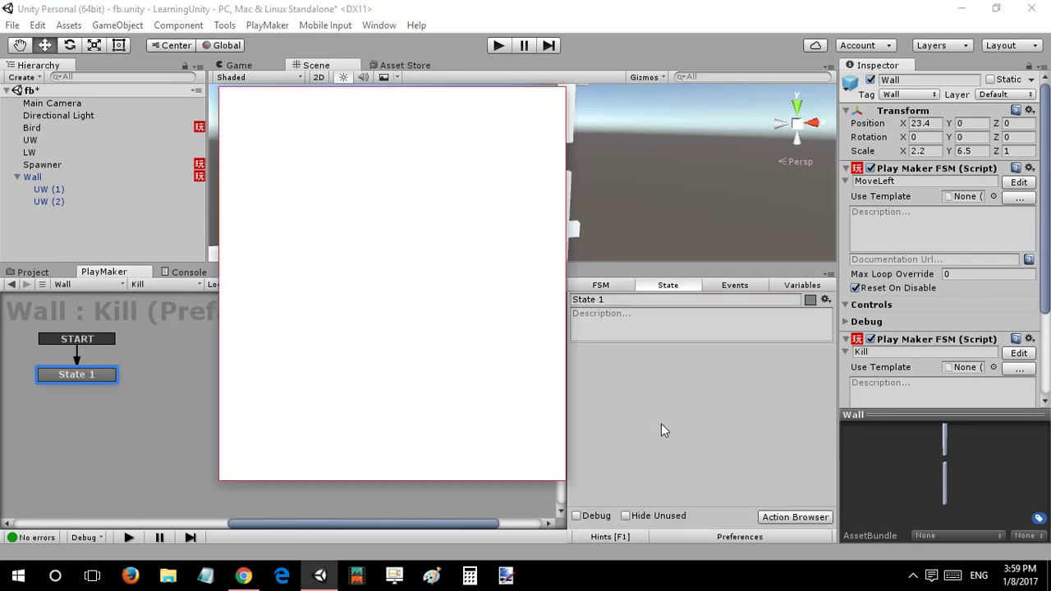
text(get positio)
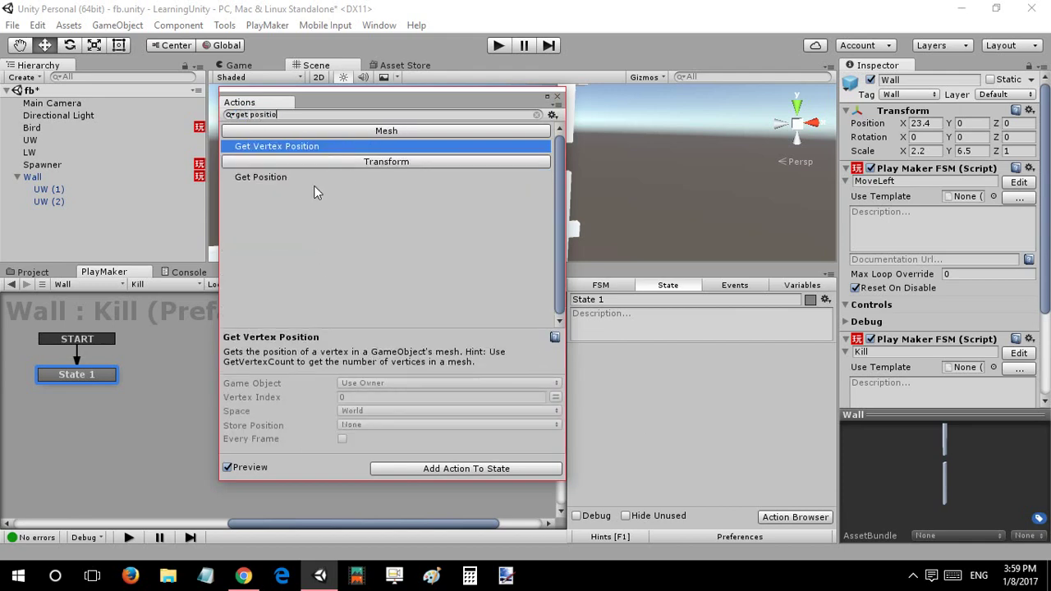
click(299, 174)
double_click(299, 175)
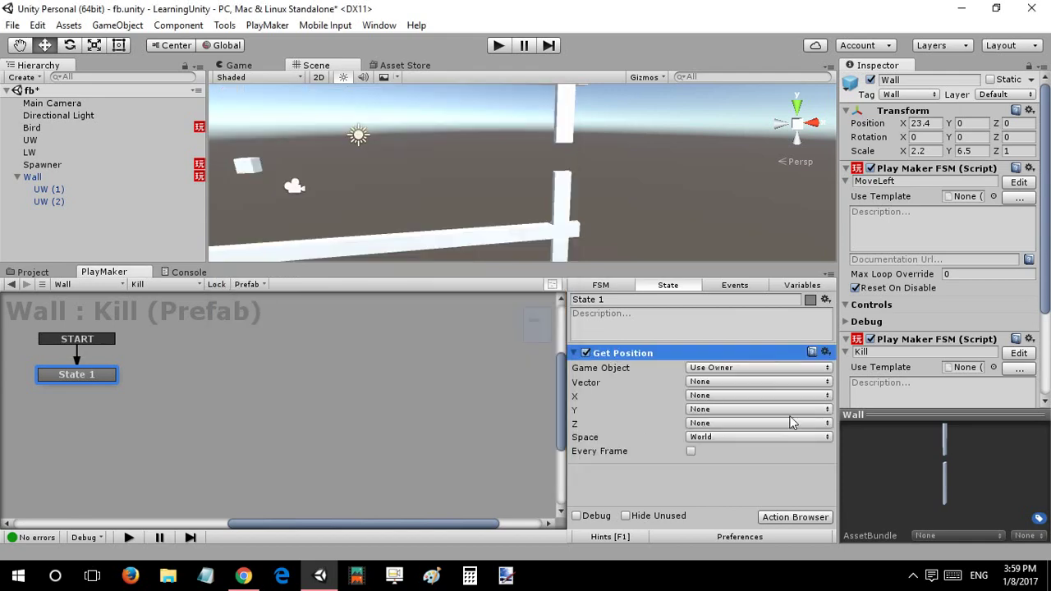
Store the Get Position action's X in a new variable named X and enable Every Frame.
click(717, 398)
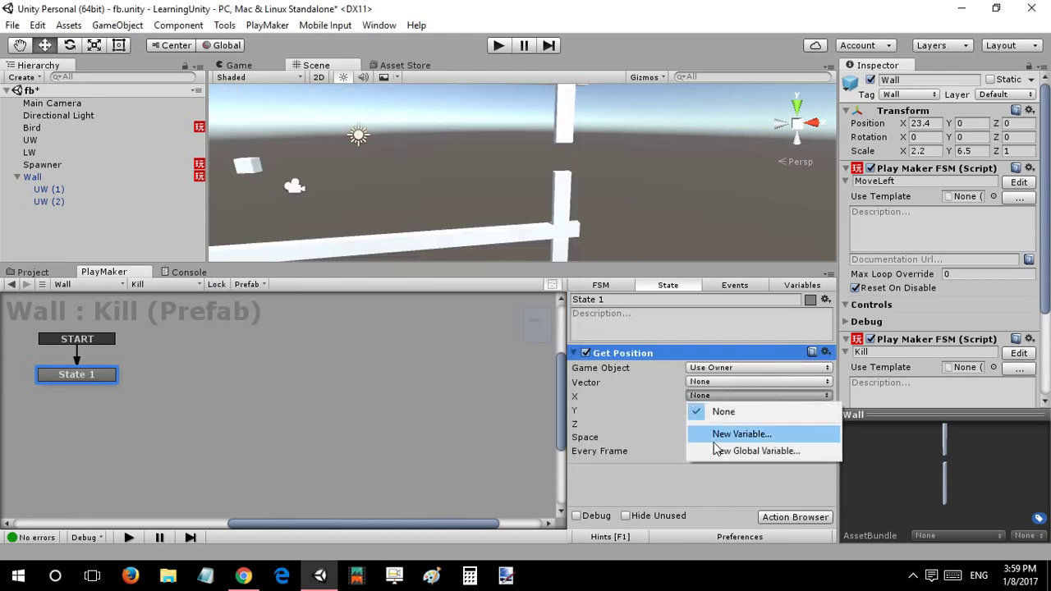
click(714, 433)
text(S)
key(BackSpace)
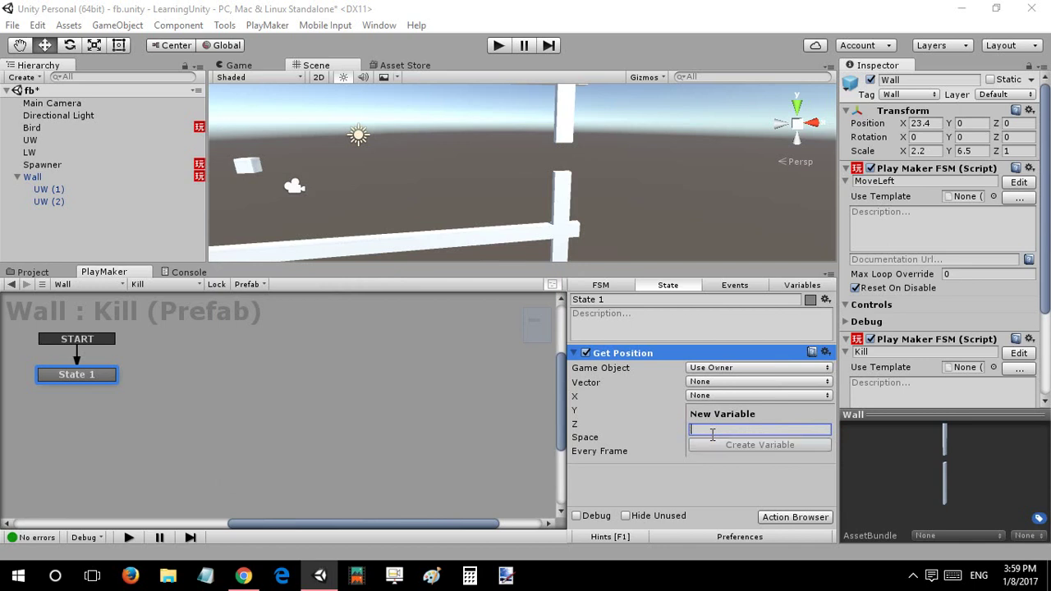
text(X)
click(728, 448)
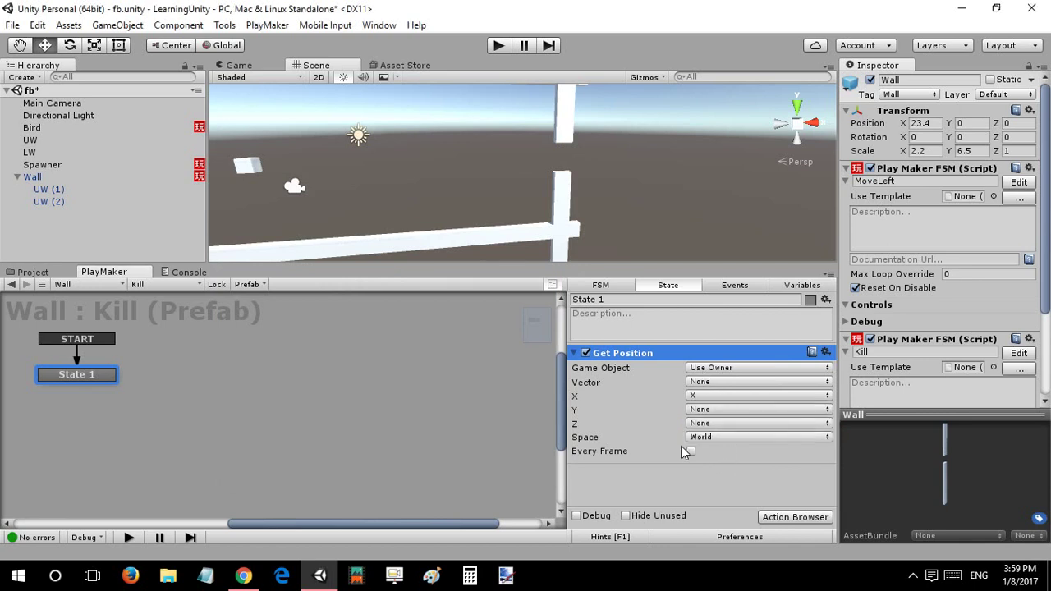
click(691, 451)
click(574, 354)
Add an Int Compare action after Get Position in State 1 of the Kill FSM.
double_click(594, 388)
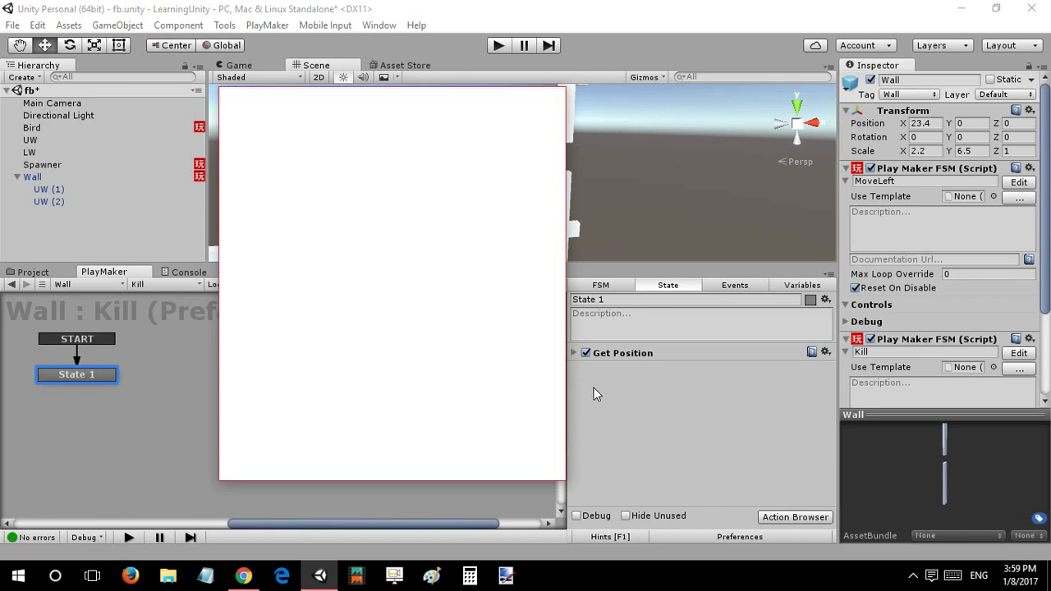
text(int comp)
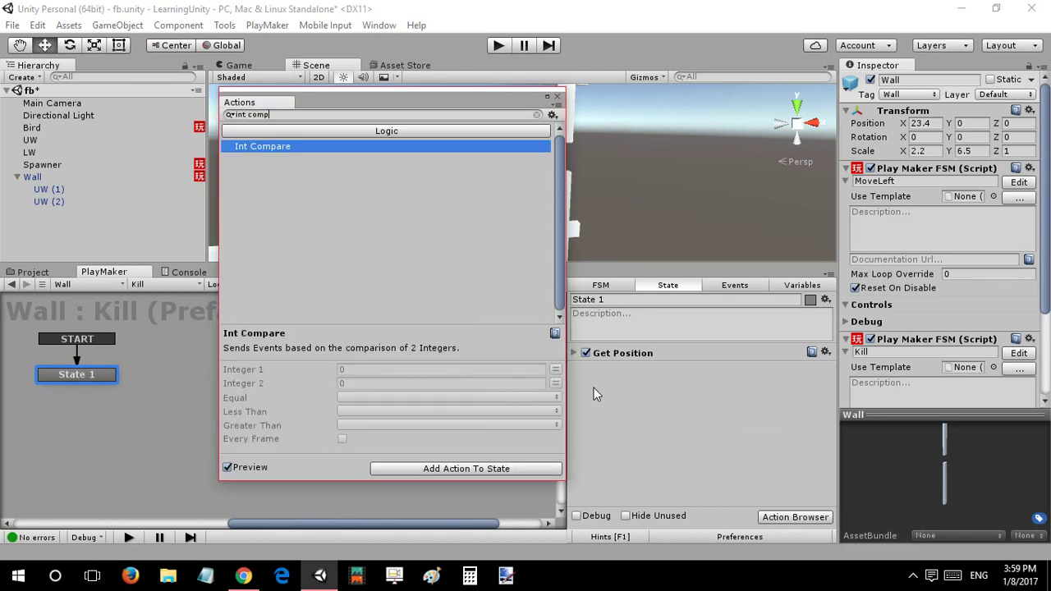
double_click(226, 146)
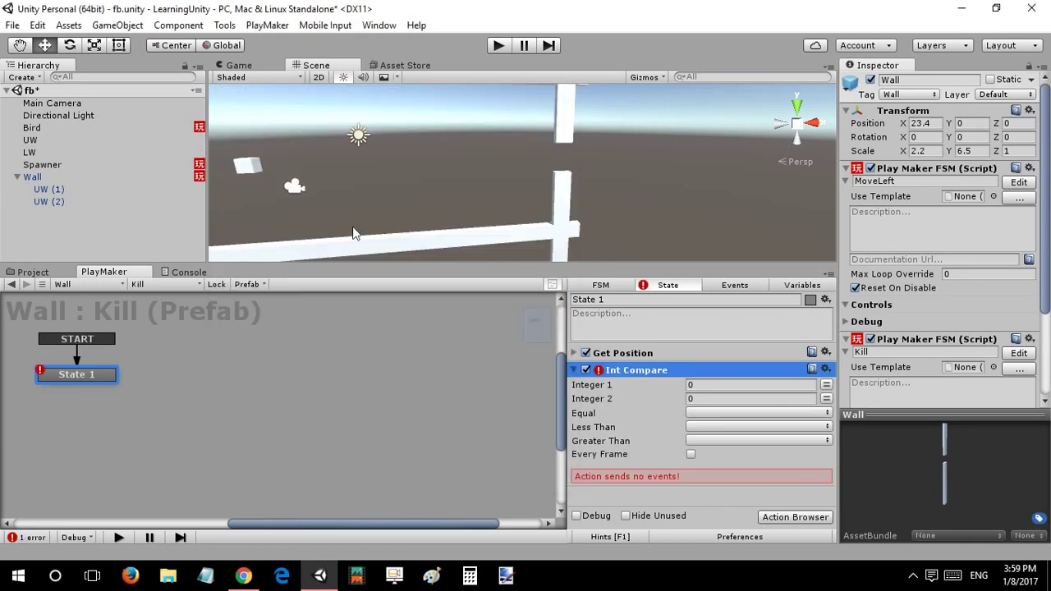
Try to set Integer 1 of the Int Compare action to the X variable.
click(826, 385)
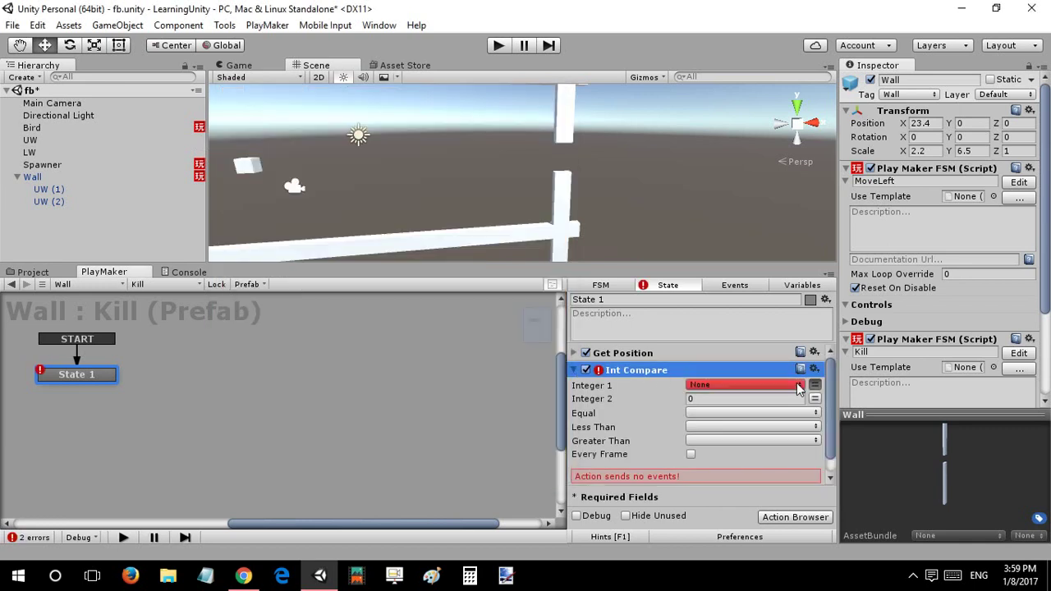
click(731, 385)
click(690, 395)
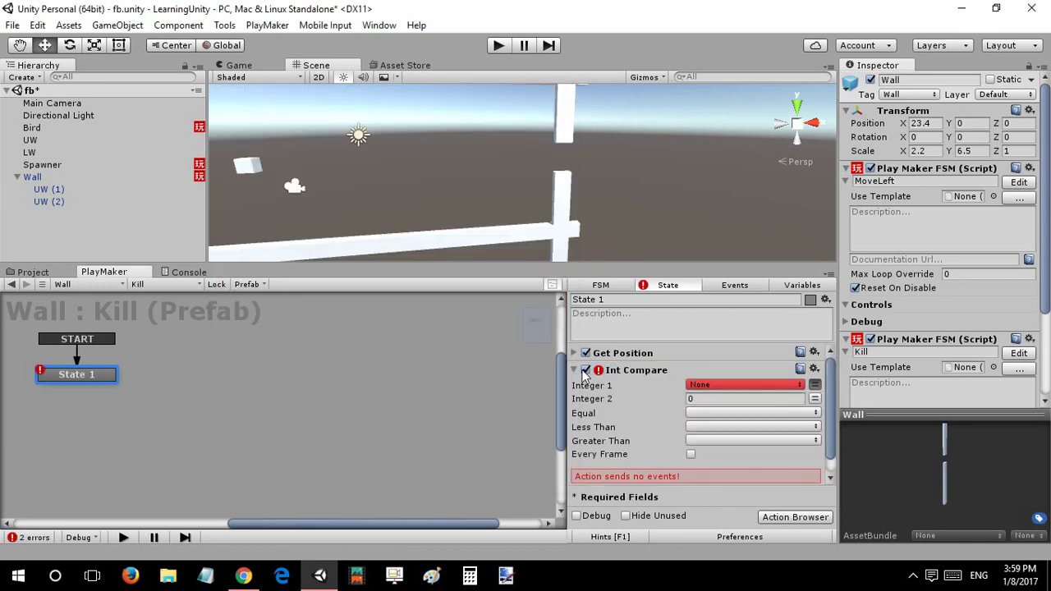
Check the variable assigned to Get Position's X and its type in the Kill FSM's variable list.
click(578, 371)
click(575, 353)
click(715, 397)
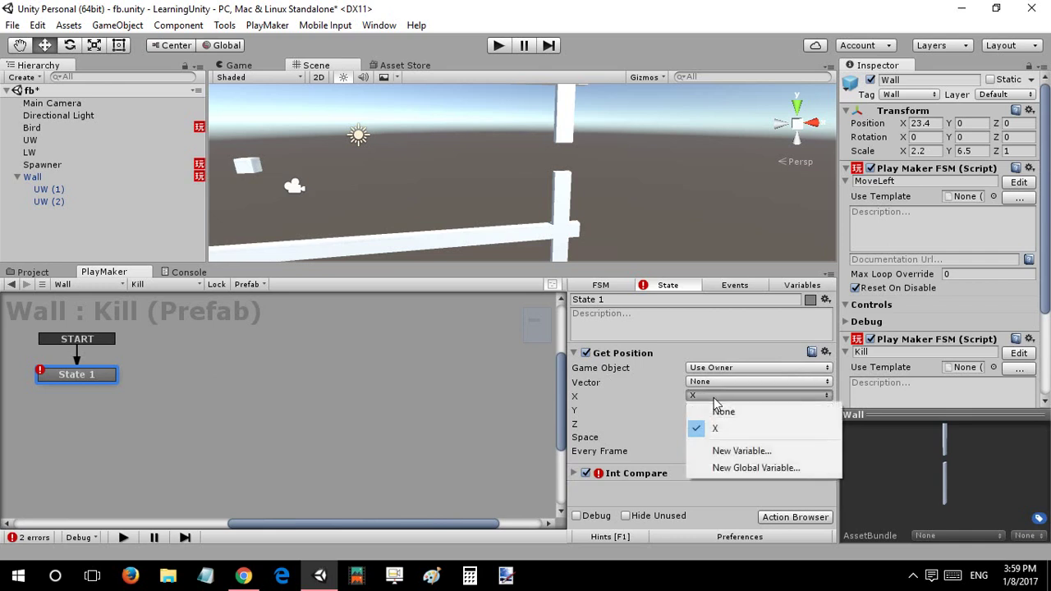
click(630, 383)
click(780, 288)
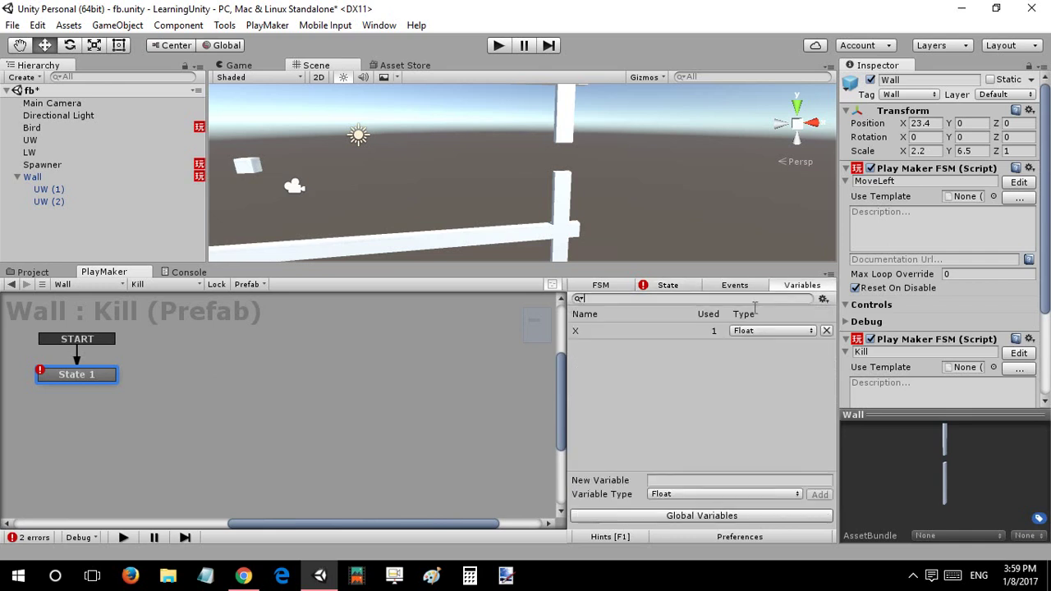
click(668, 332)
click(648, 287)
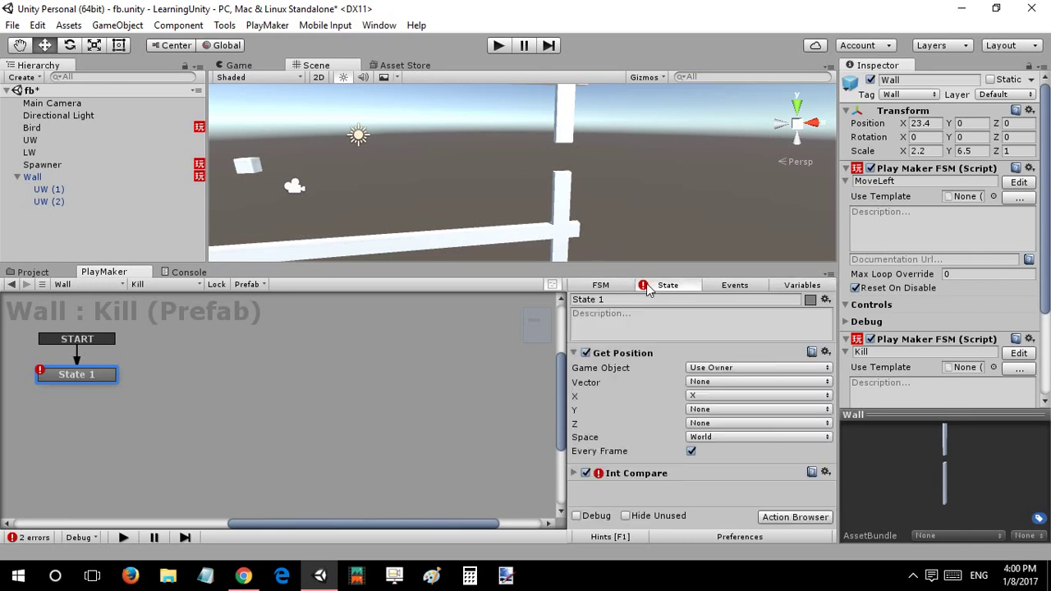
Replace the Int Compare action in State 1 with a Float Compare action.
right_click(625, 474)
click(629, 474)
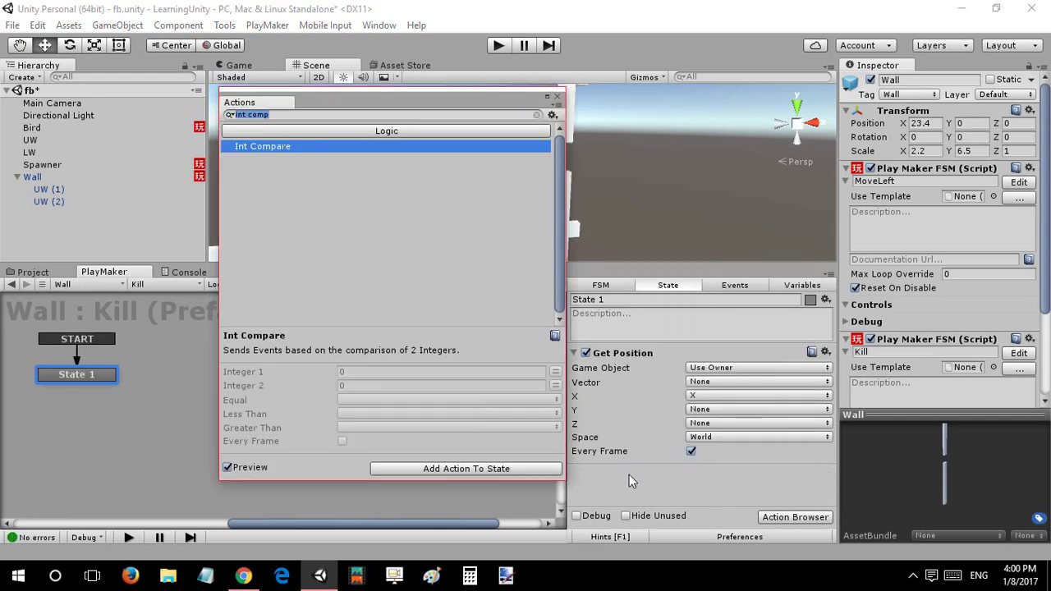
text(float)
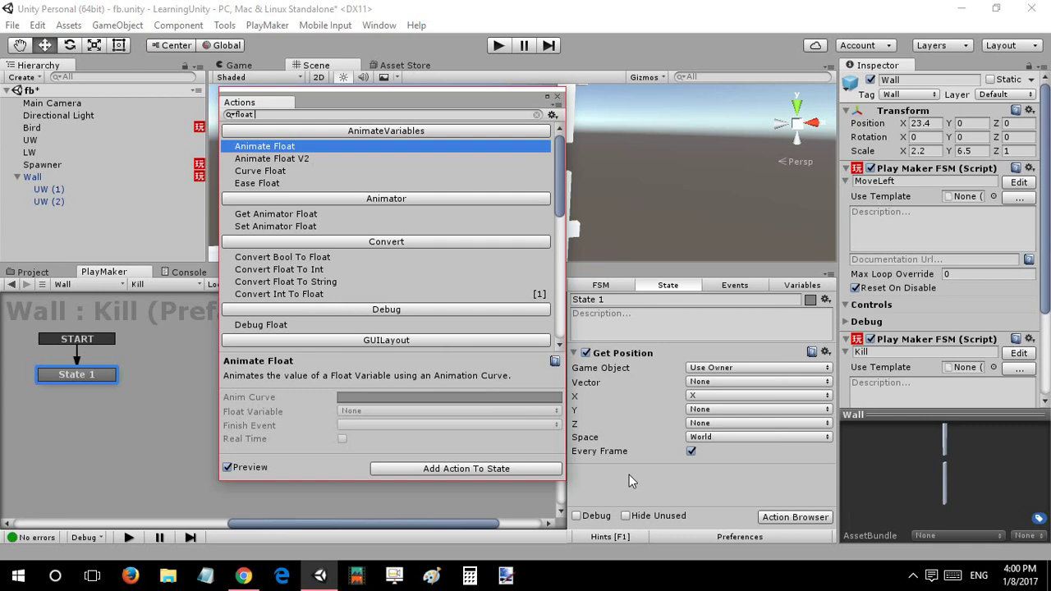
text( comp)
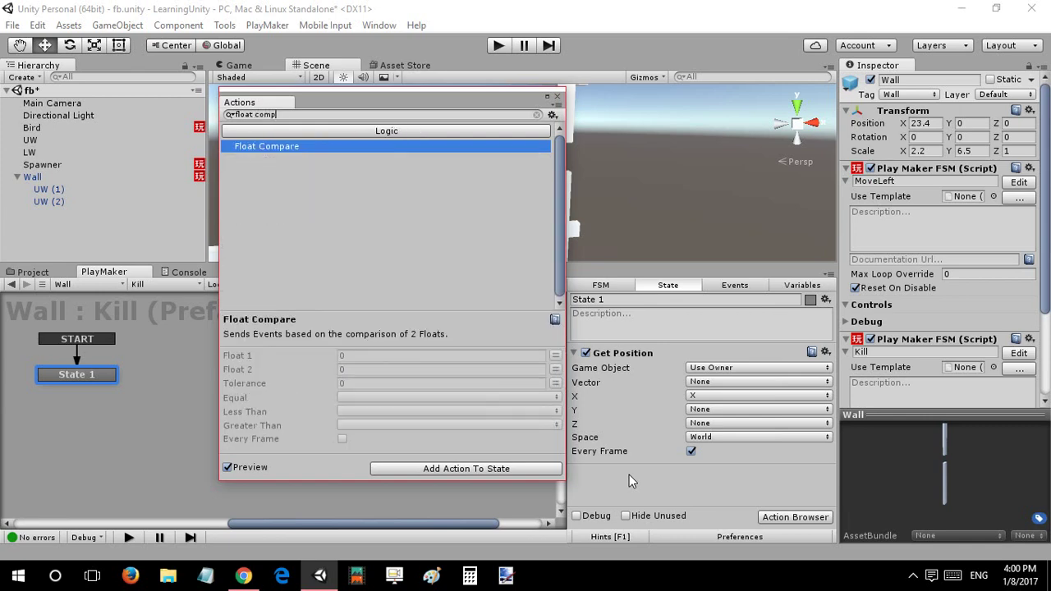
key(Return)
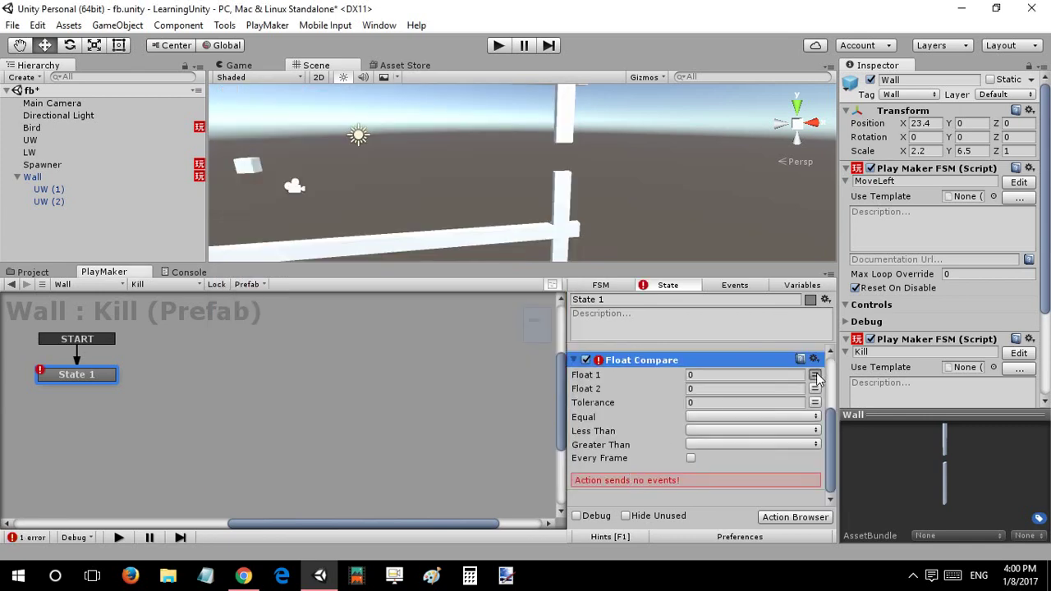
Set Float 1 of the Float Compare action to the X variable and Float 2 to -30.
click(814, 374)
click(726, 402)
click(761, 389)
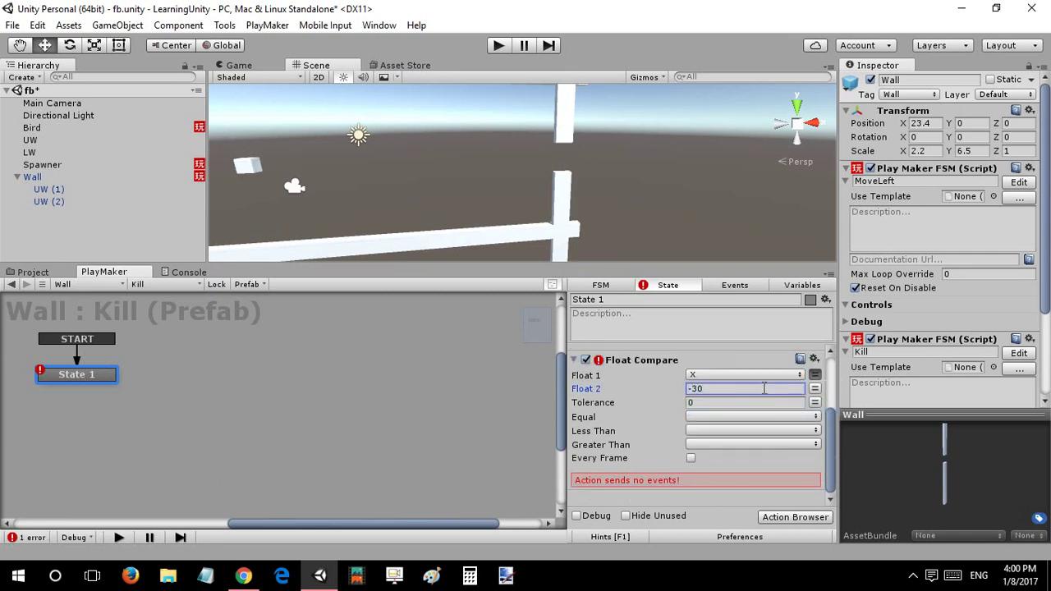
Create a new event named Kill for Float Compare's Equal result and enable Every Frame.
click(710, 418)
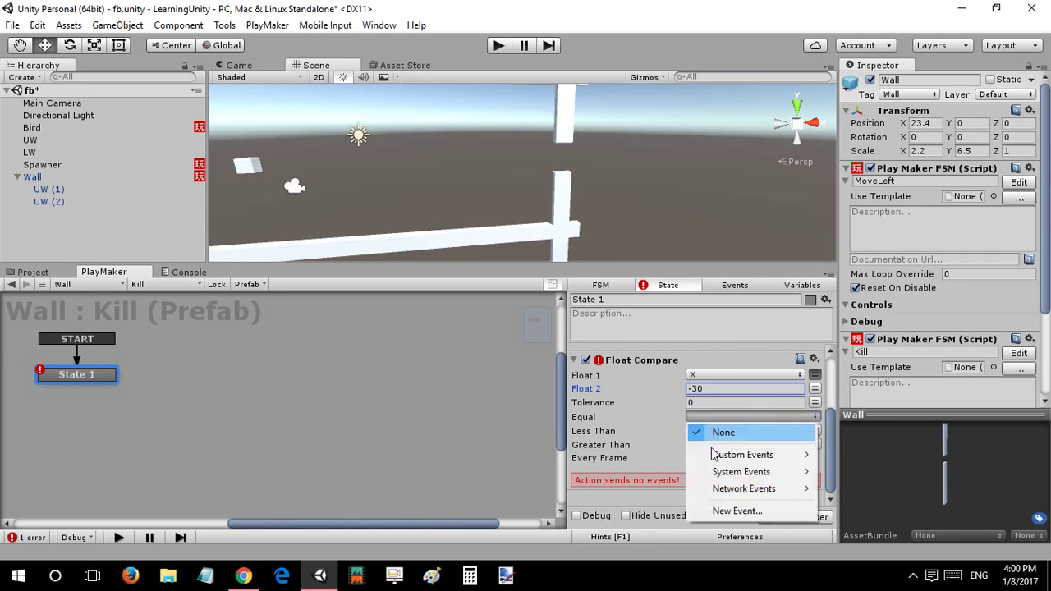
click(712, 514)
text(Kill)
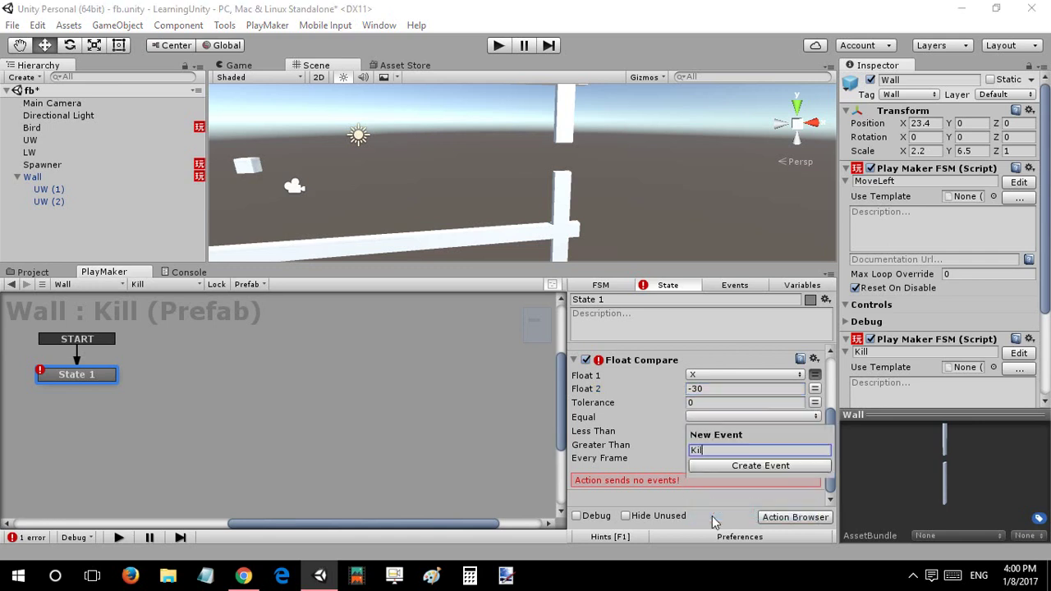
click(723, 470)
click(703, 463)
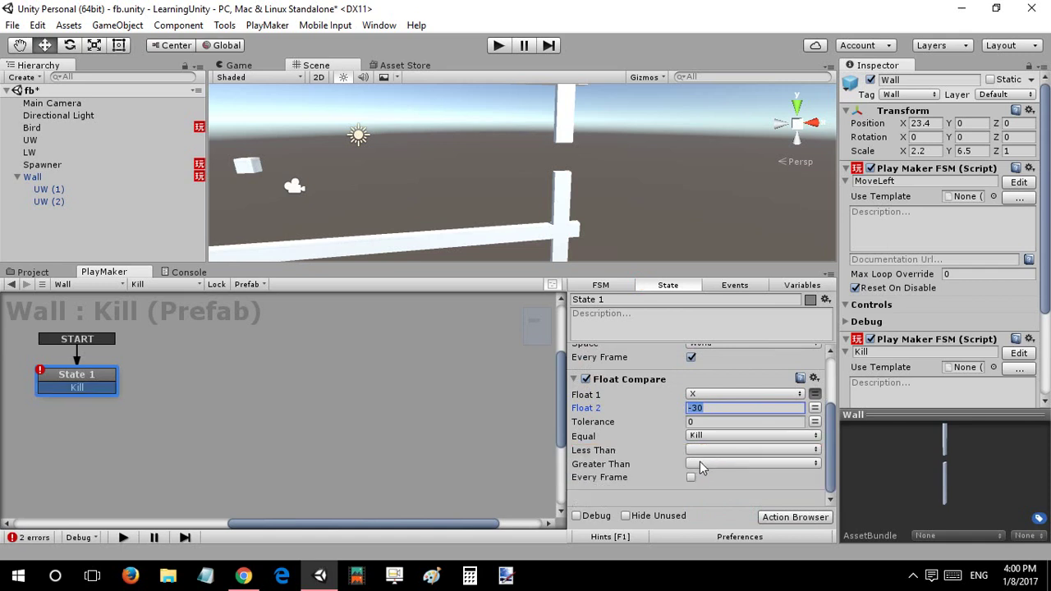
click(690, 478)
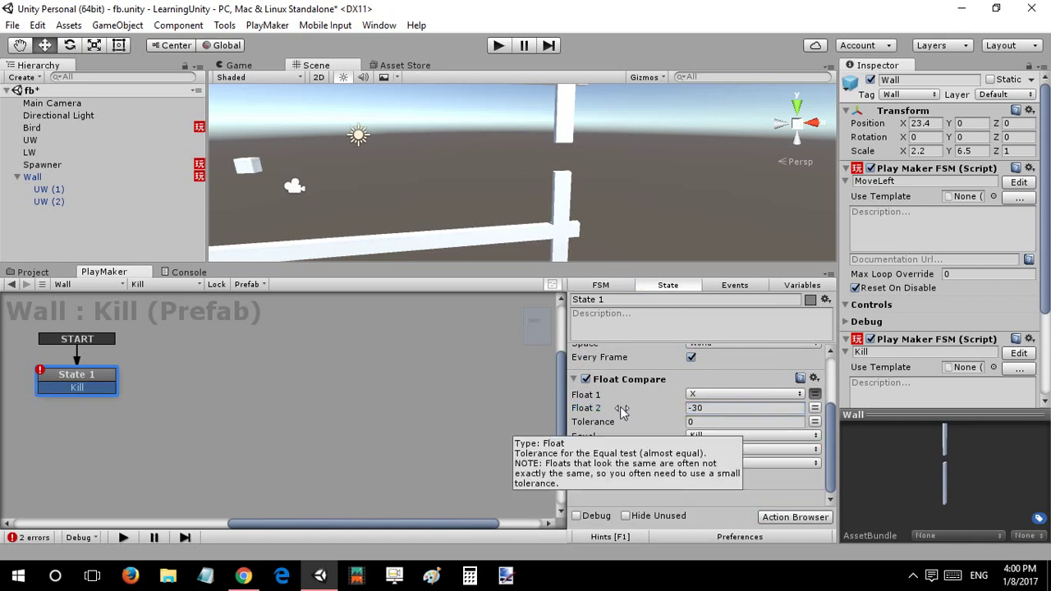
Link State 1's Kill transition to a new State 2 and add a Destroy Self action to it.
click(574, 380)
drag(90, 391, 209, 372)
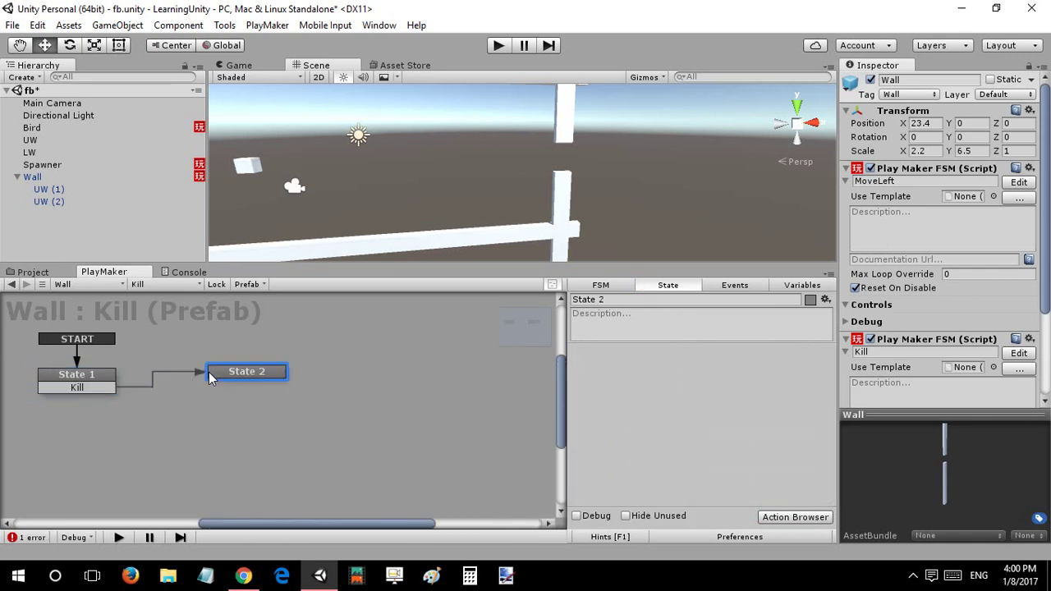
double_click(577, 372)
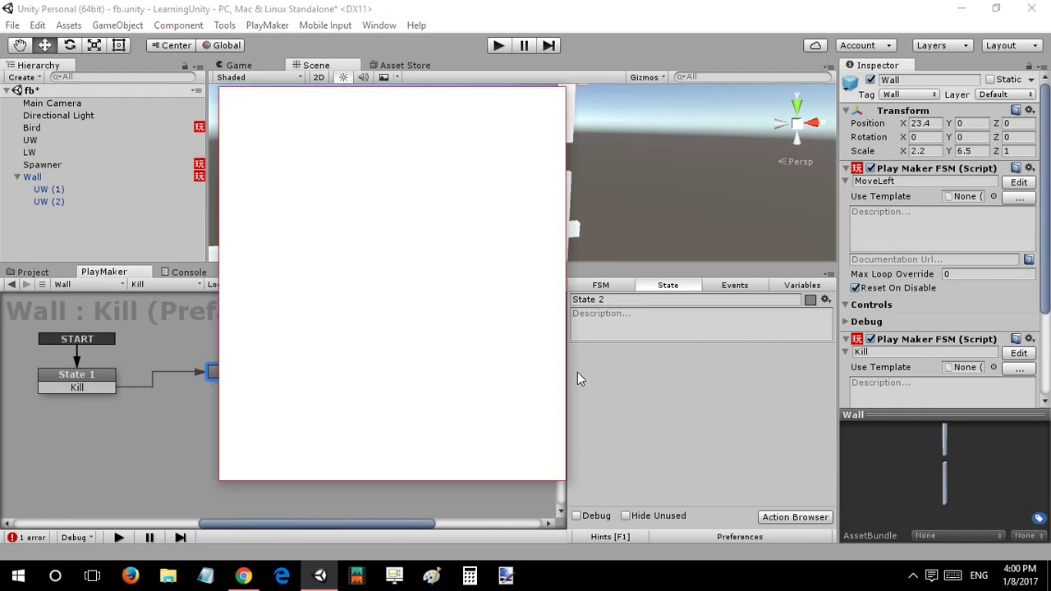
text(destroy se)
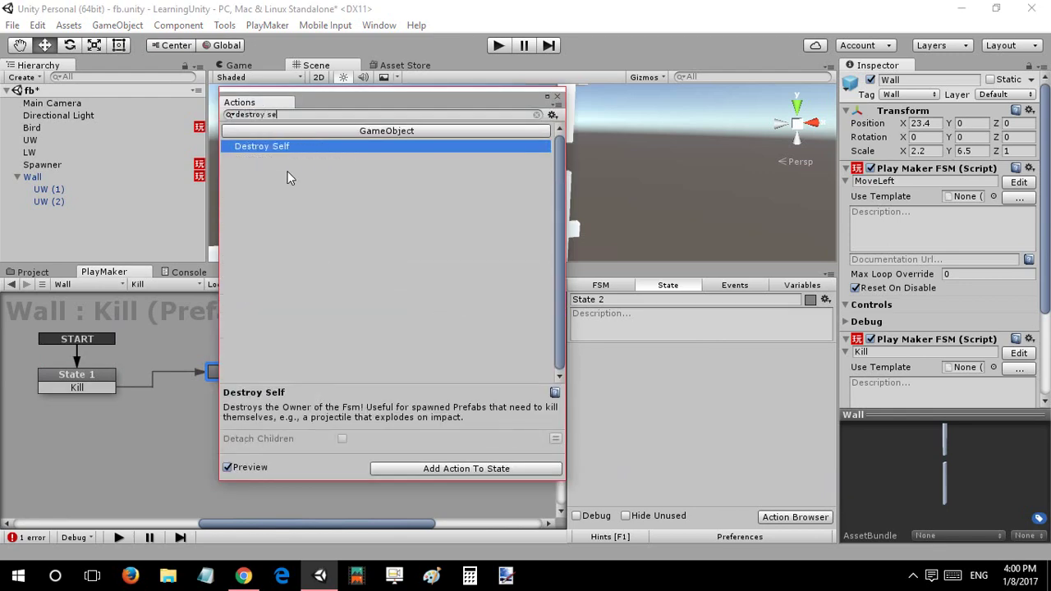
double_click(284, 146)
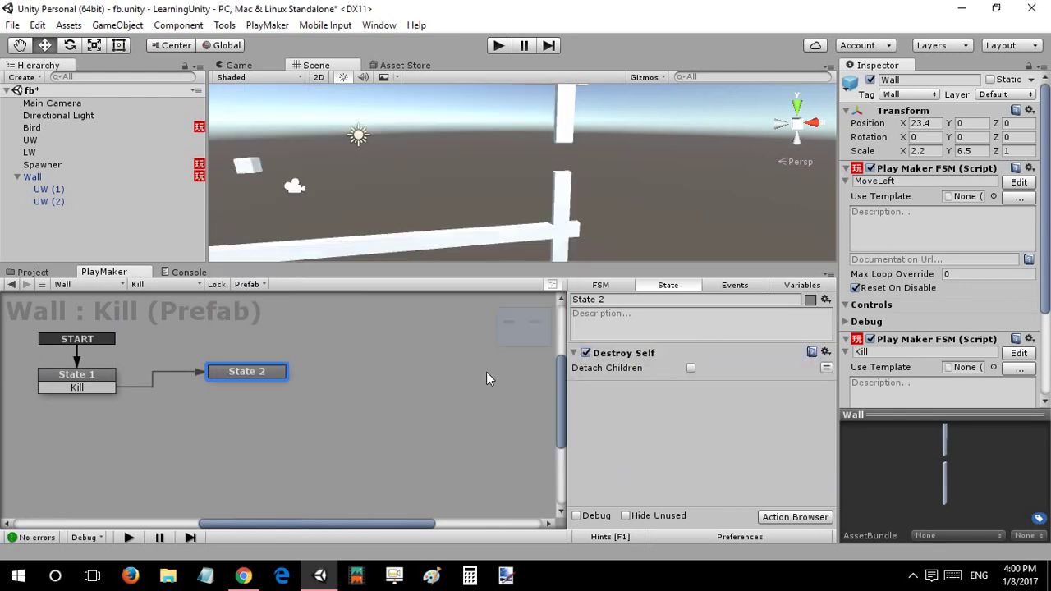
Save the scene and delete the Wall instance from it.
key(ctrl+s)
click(66, 188)
click(25, 176)
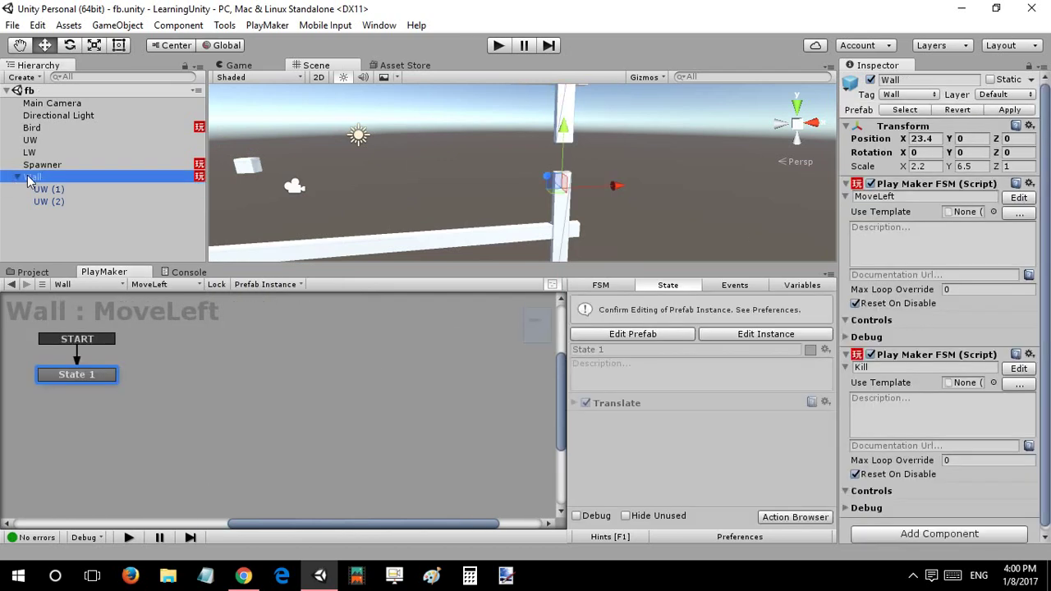
key(Delete)
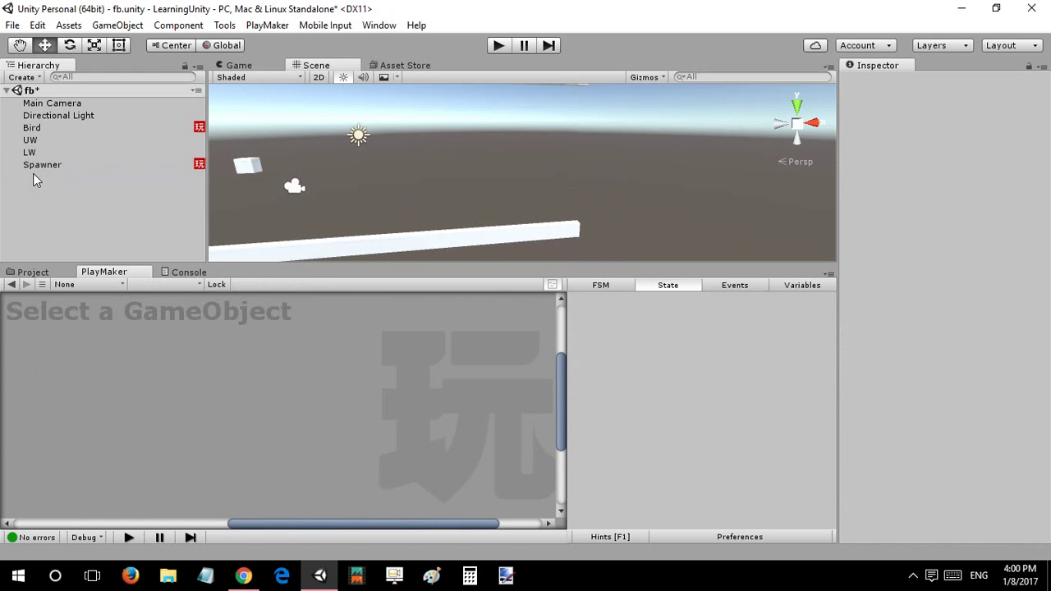
Run the game with the statistics overlay hidden and watch the walls spawn and move past the Bird.
click(500, 46)
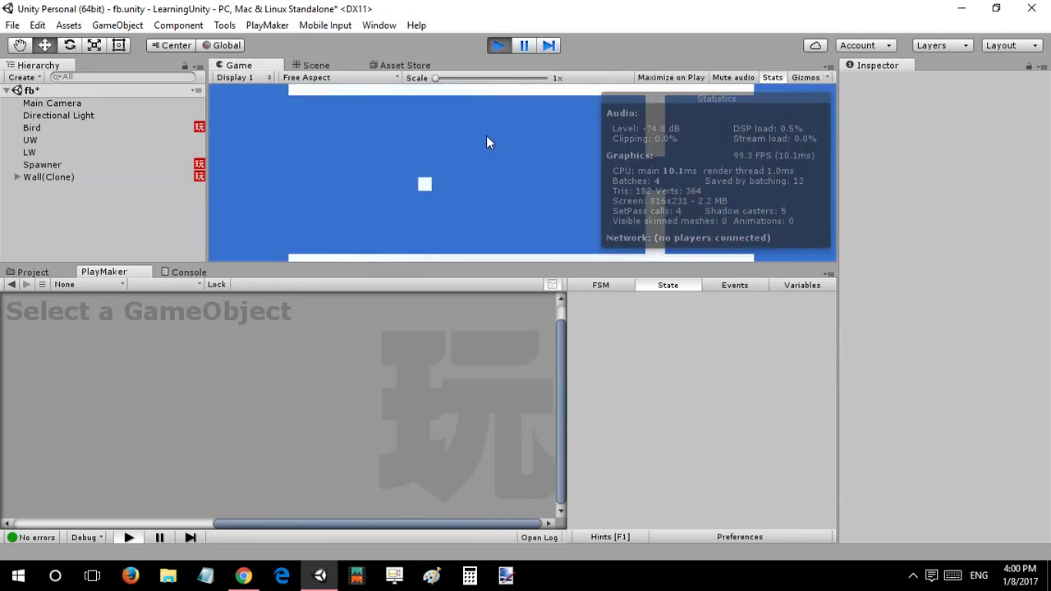
click(772, 77)
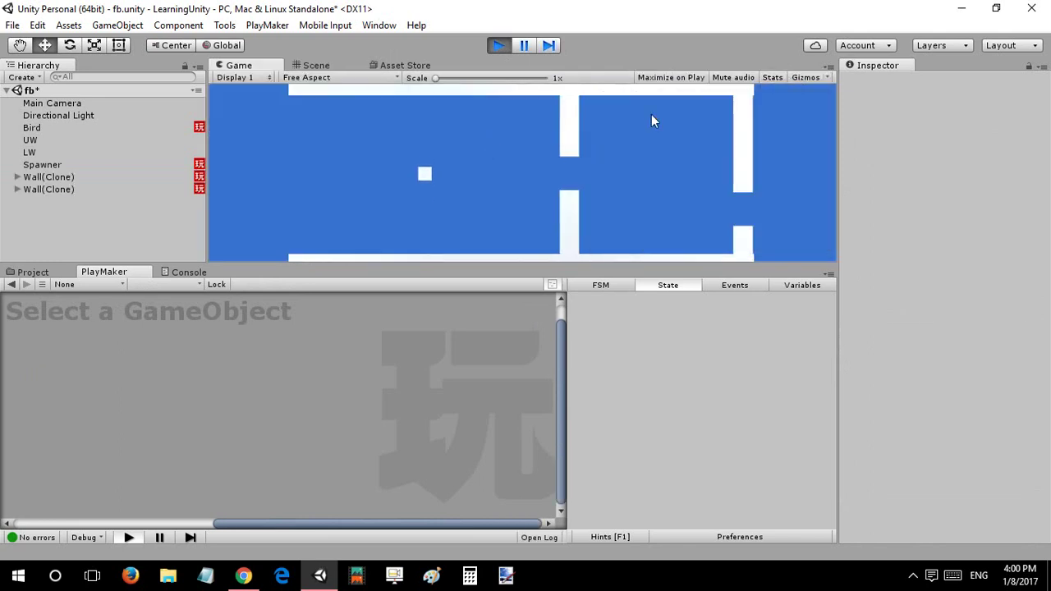
click(545, 156)
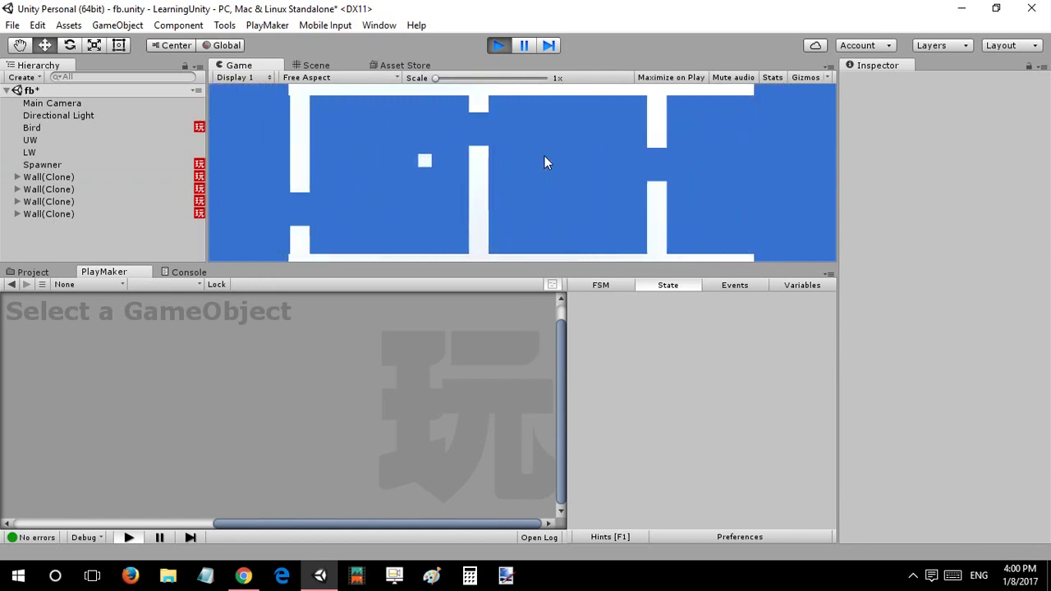
Pause the game and examine the spawned Wall clones' X positions and the first clone's Kill FSM.
click(523, 45)
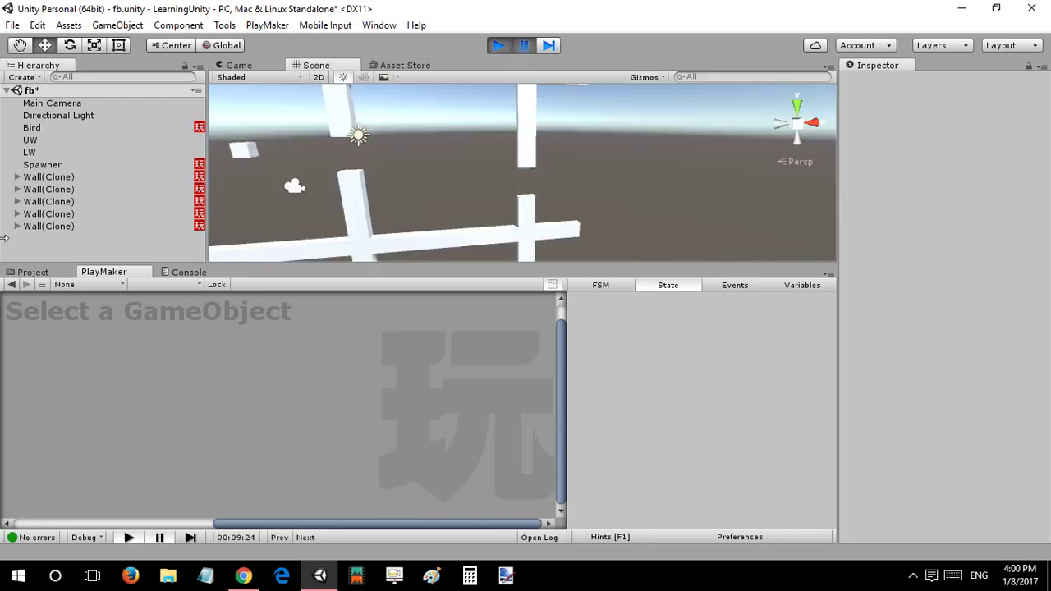
click(45, 178)
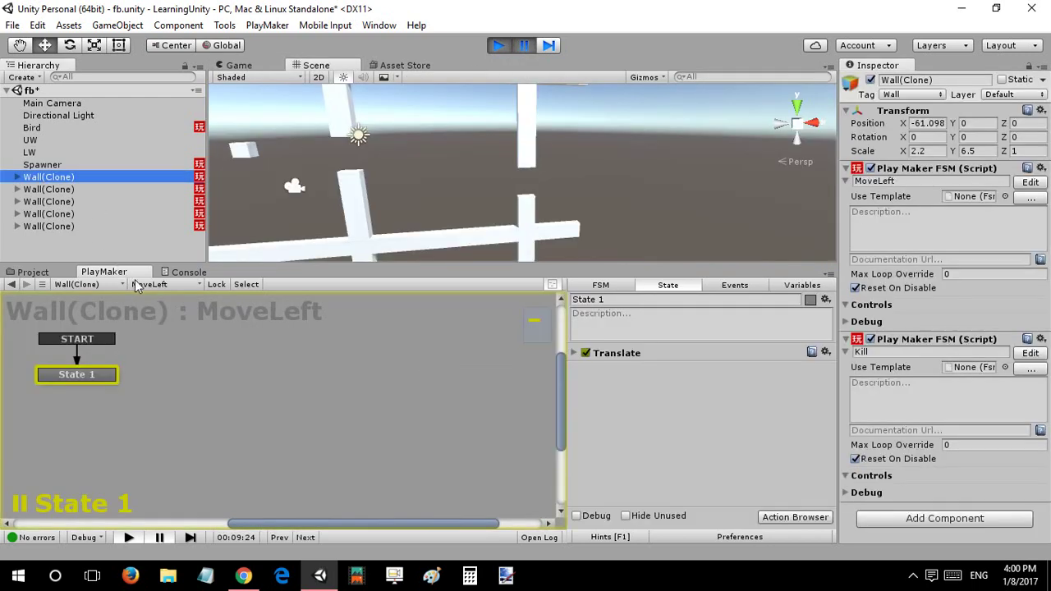
click(150, 287)
click(165, 297)
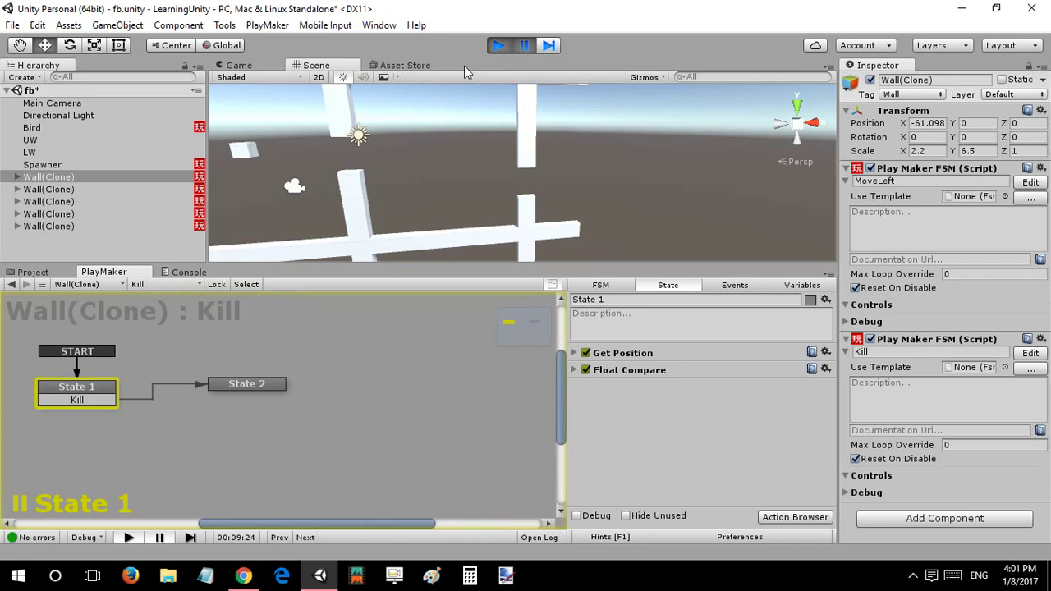
click(62, 191)
click(59, 203)
click(62, 216)
click(64, 227)
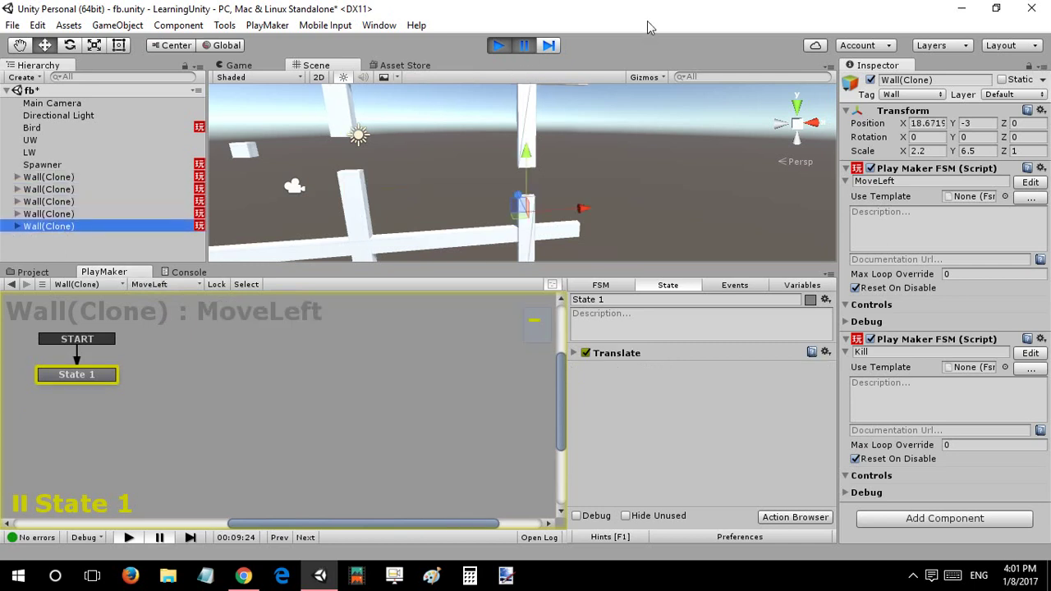
Resume the game and watch the walls that have passed the Bird in the Scene view.
click(529, 45)
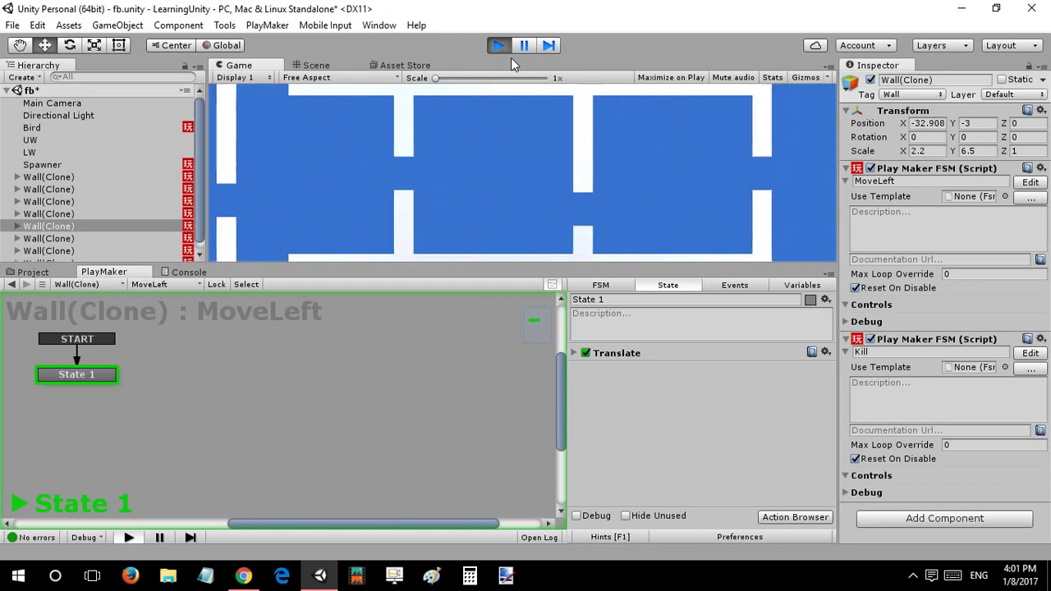
click(322, 65)
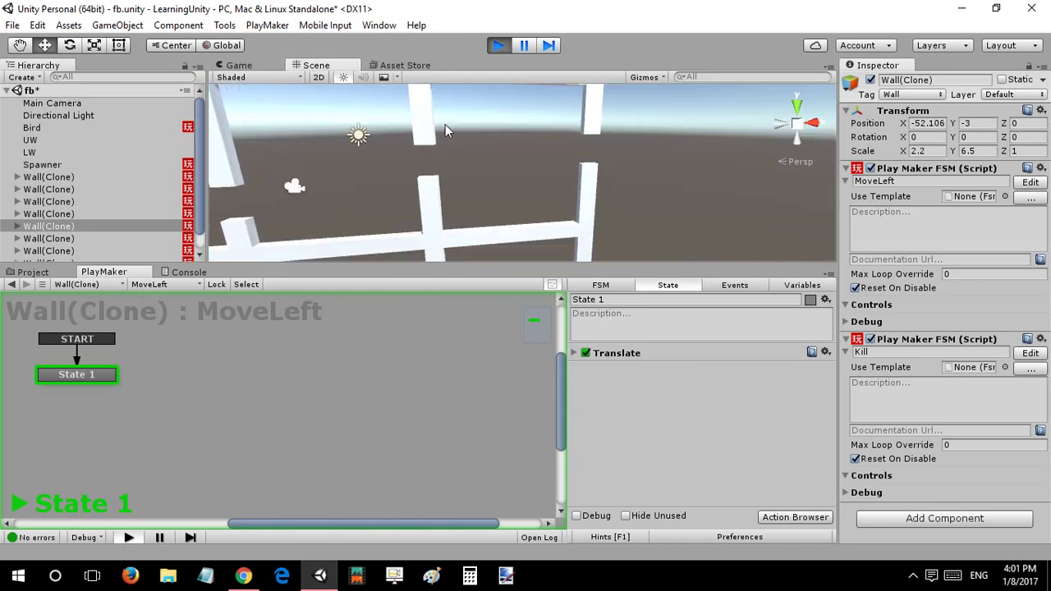
right_drag(1016, 66, 86, 96)
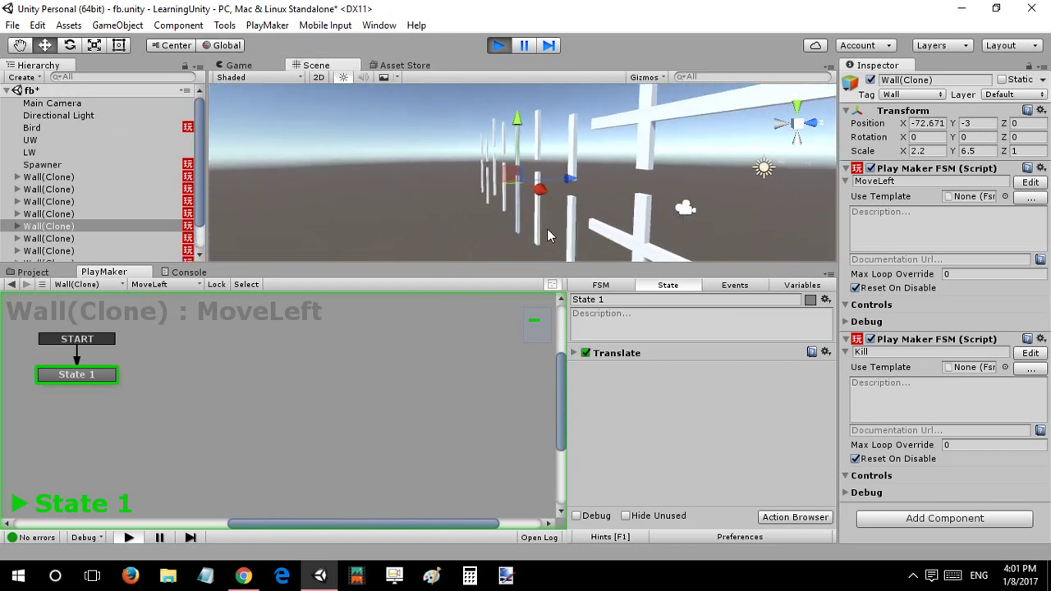
In the running Wall clone's Kill FSM, try setting Float Compare's Greater Than event to Kill.
click(148, 289)
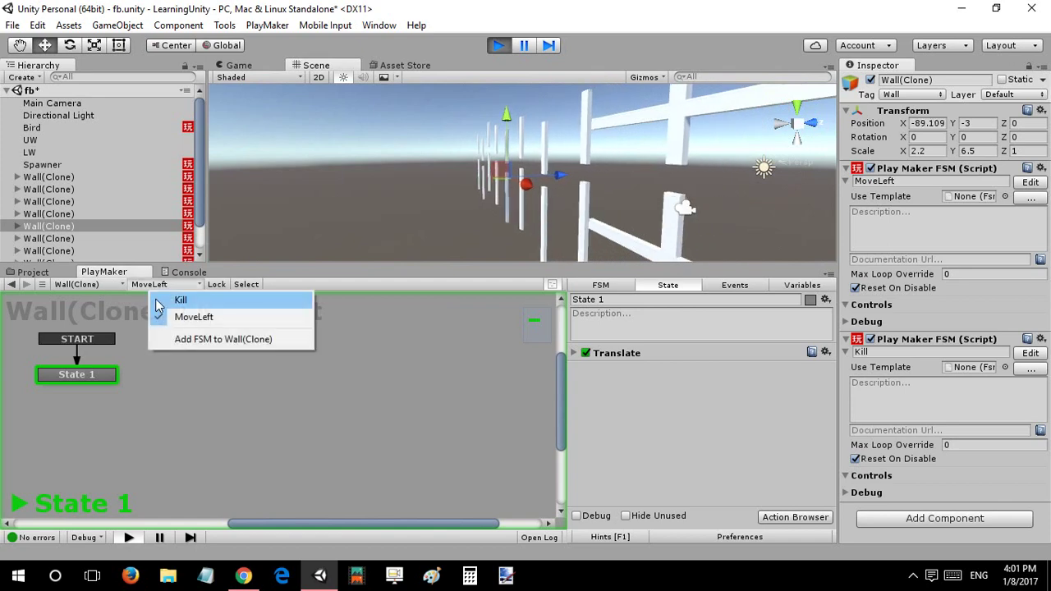
click(157, 298)
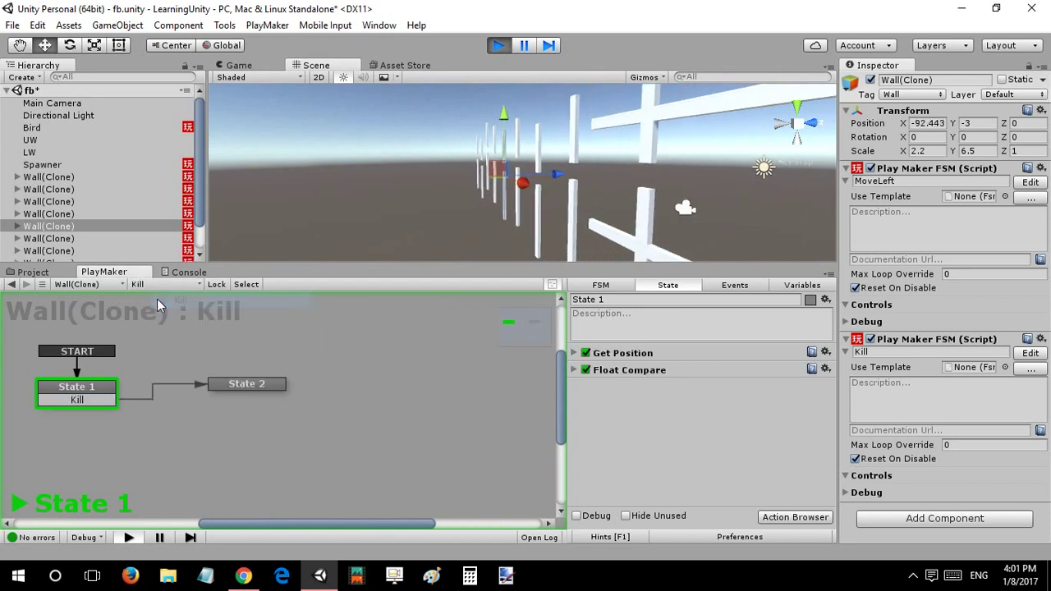
click(575, 354)
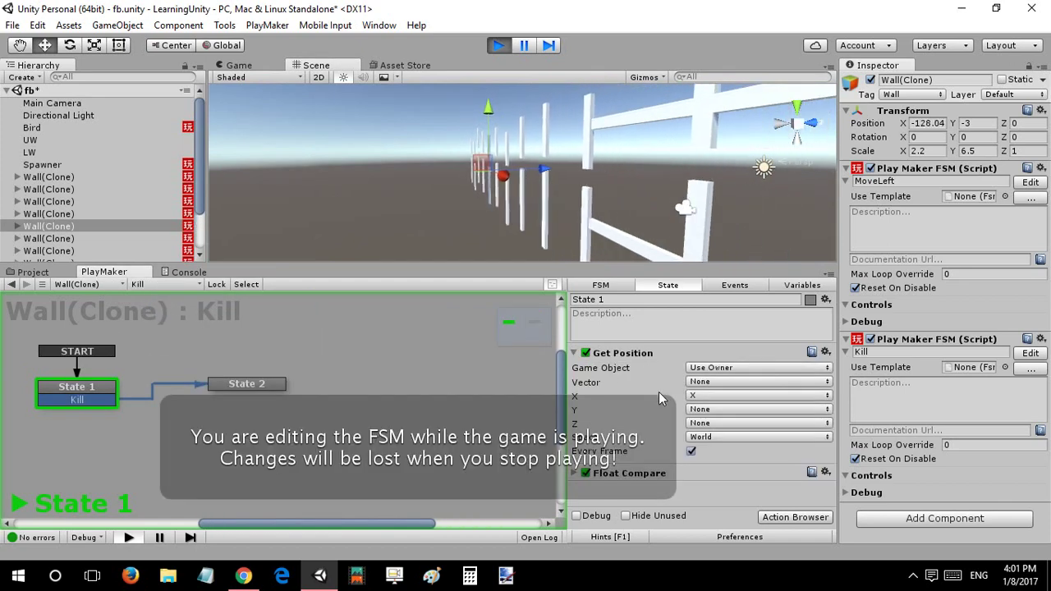
click(574, 473)
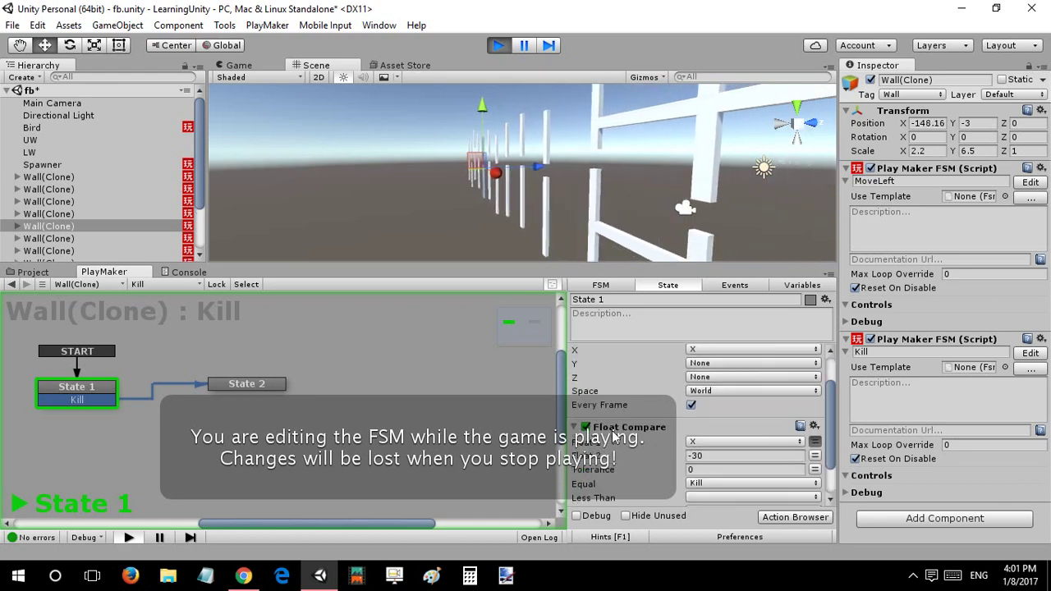
click(698, 464)
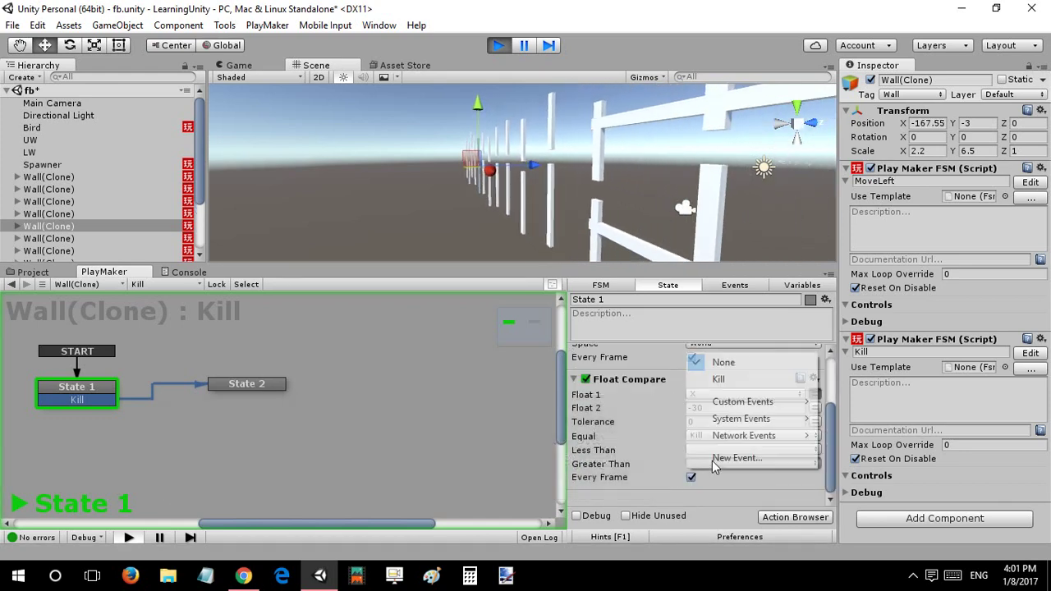
click(717, 379)
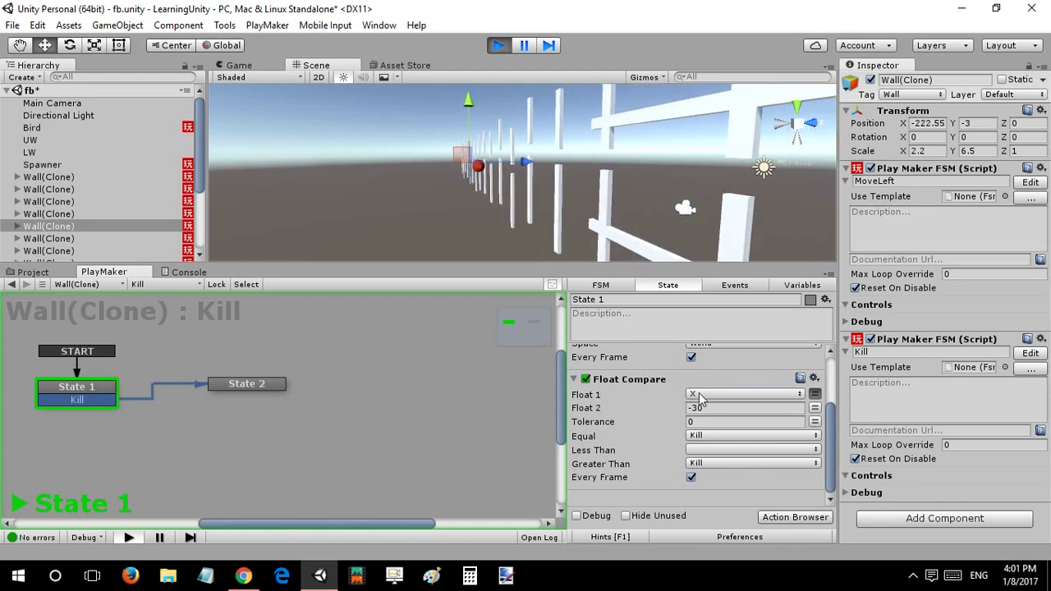
Try switching the running clone's Get Position space to Self, and stop the game.
scroll(674, 396, up, 3)
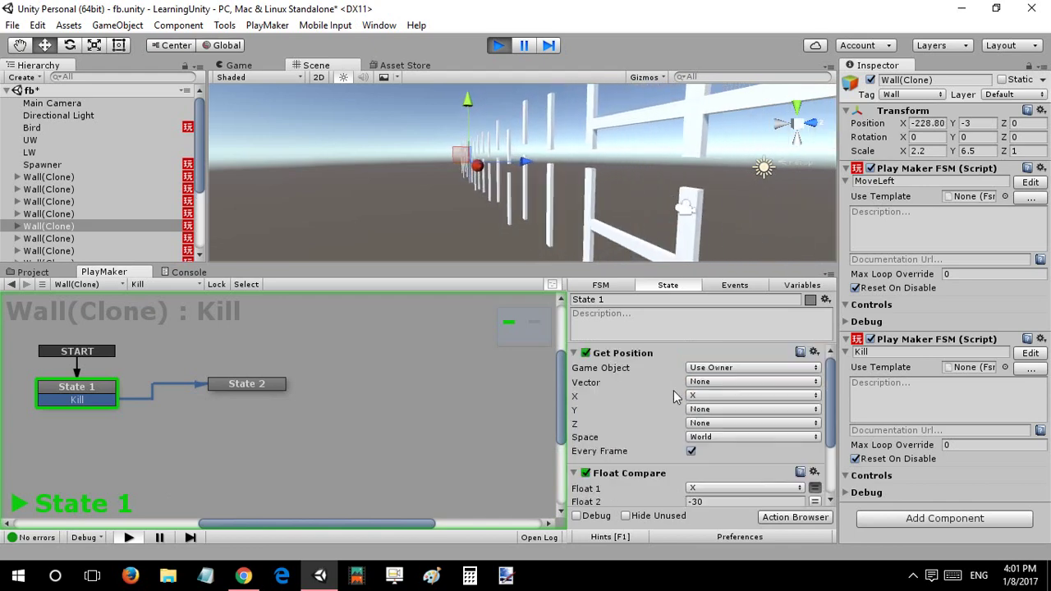
click(706, 438)
click(719, 470)
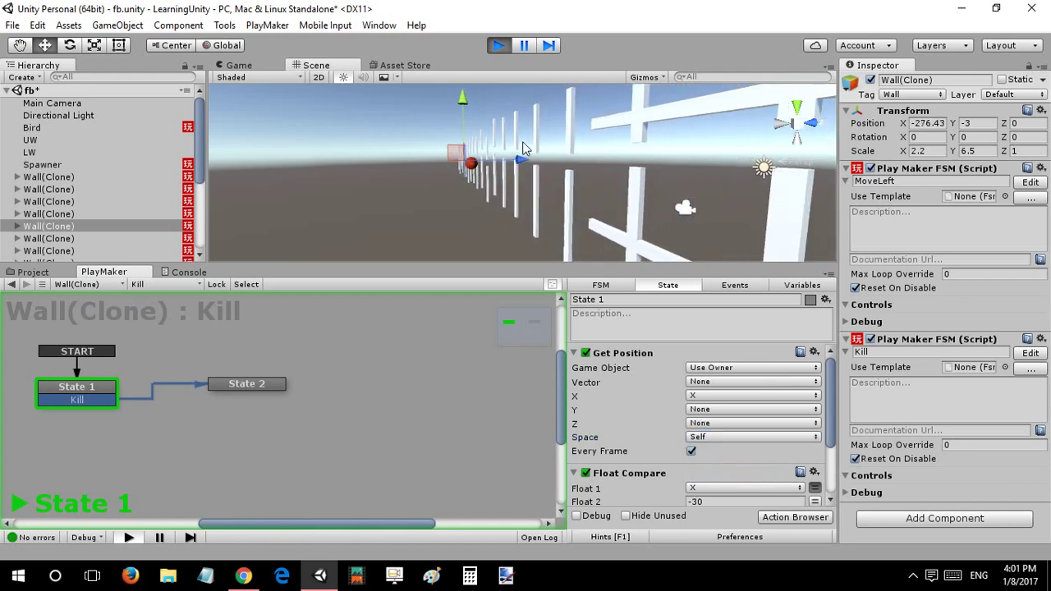
click(501, 49)
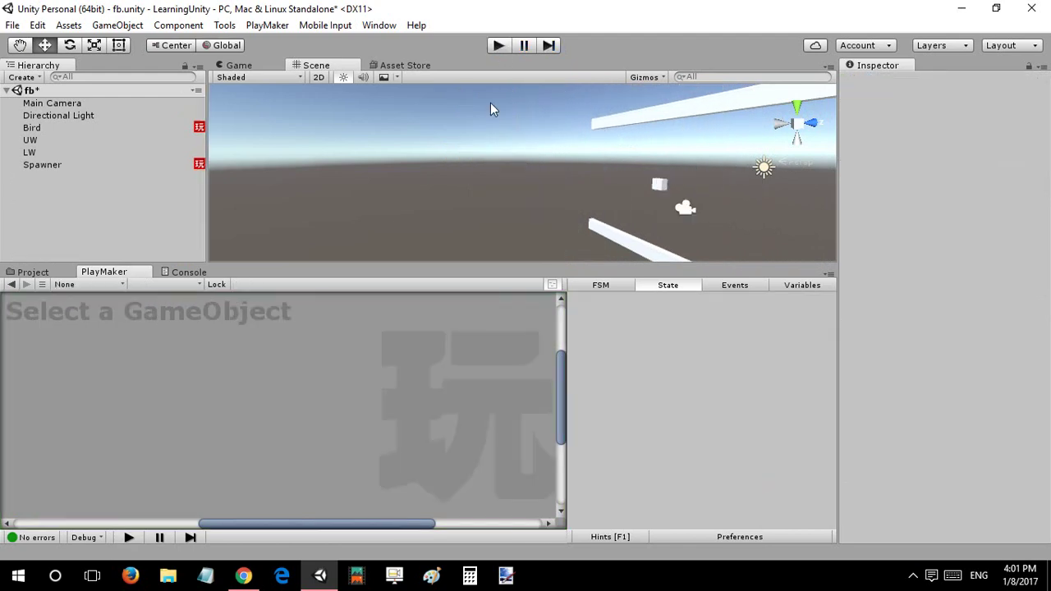
Add an instance of the Wall prefab from the Flappy Bird folder to the scene.
click(123, 165)
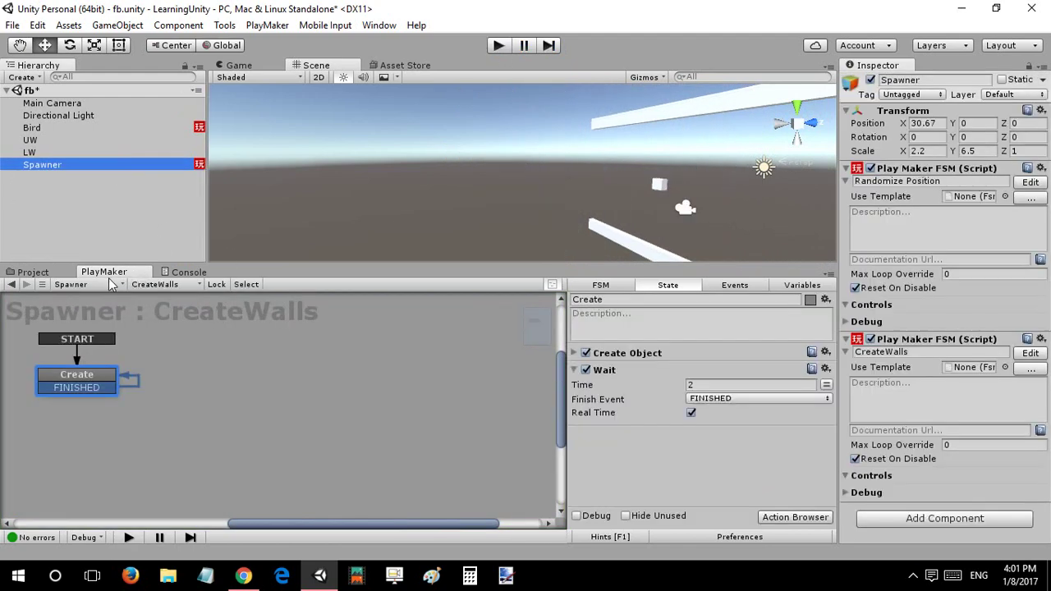
click(33, 273)
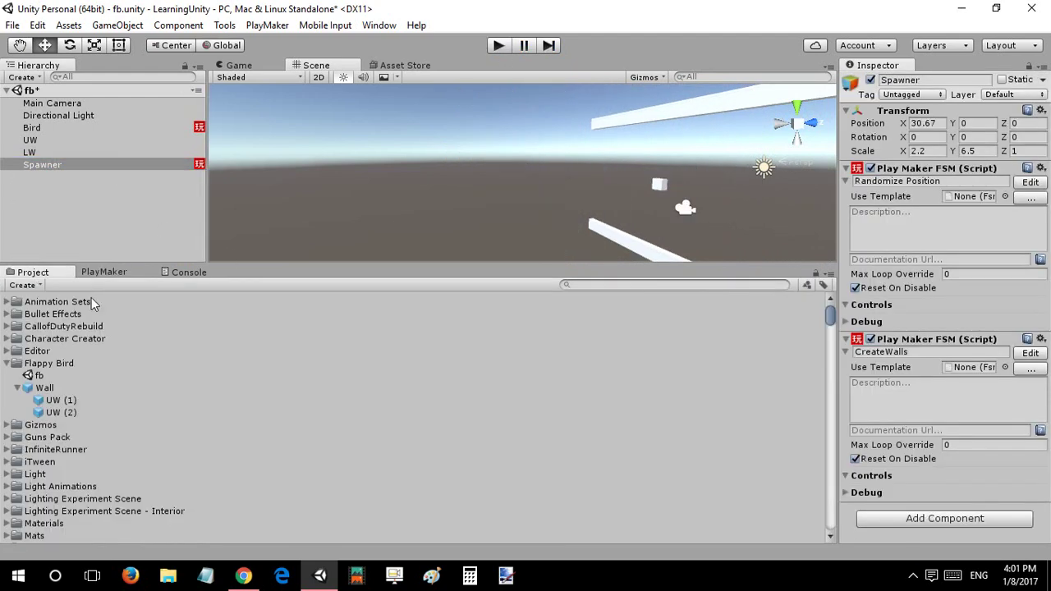
click(17, 387)
drag(42, 388, 67, 230)
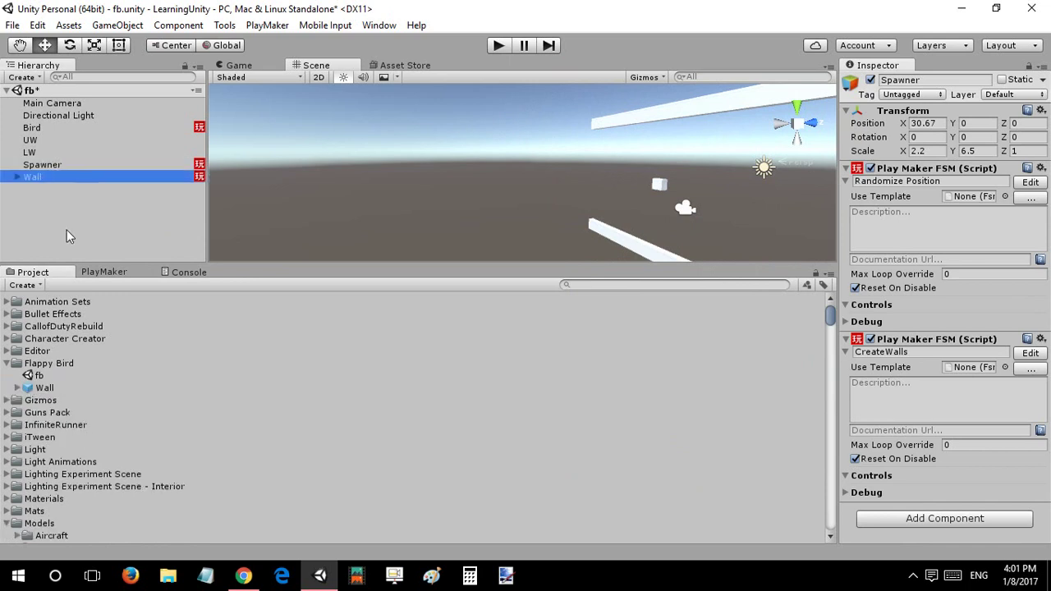
Deactivate the Spawner object in the scene.
click(97, 275)
click(51, 165)
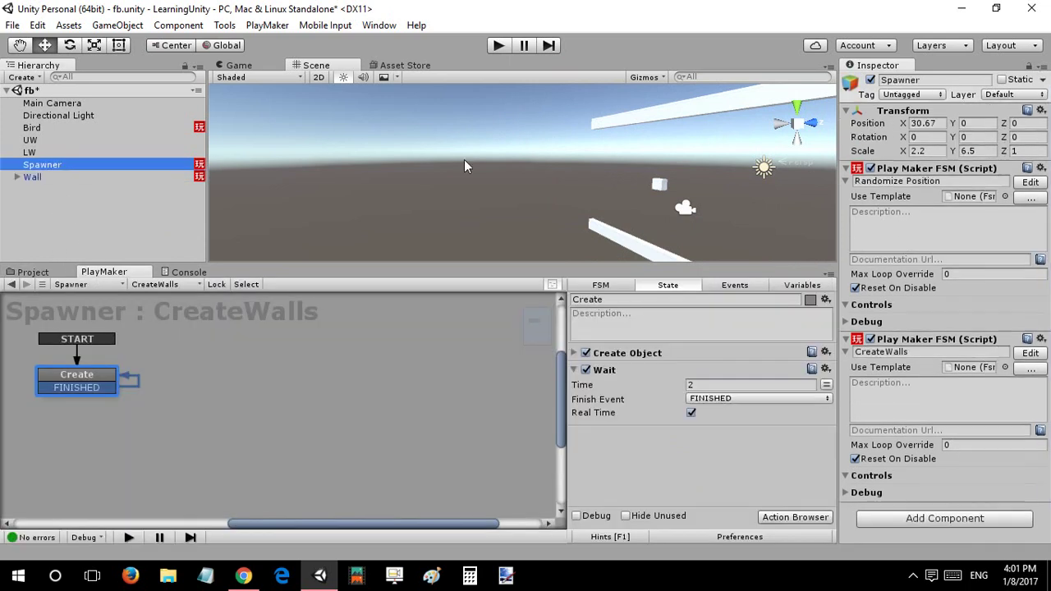
right_drag(317, 192, 549, 200)
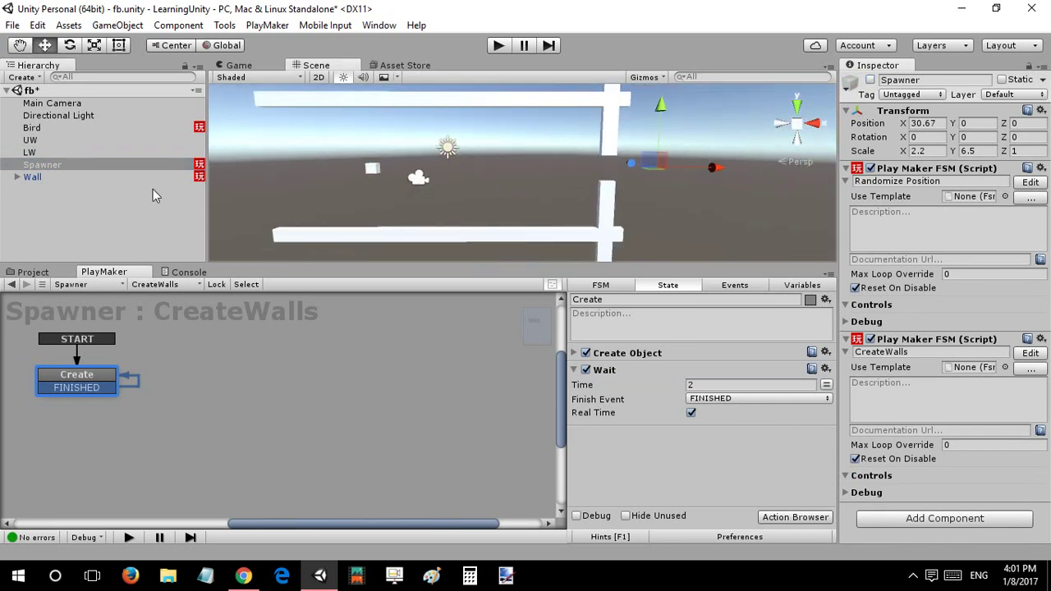
Open the Wall instance's Kill FSM for instance editing and check State 1's Get Position settings.
click(33, 176)
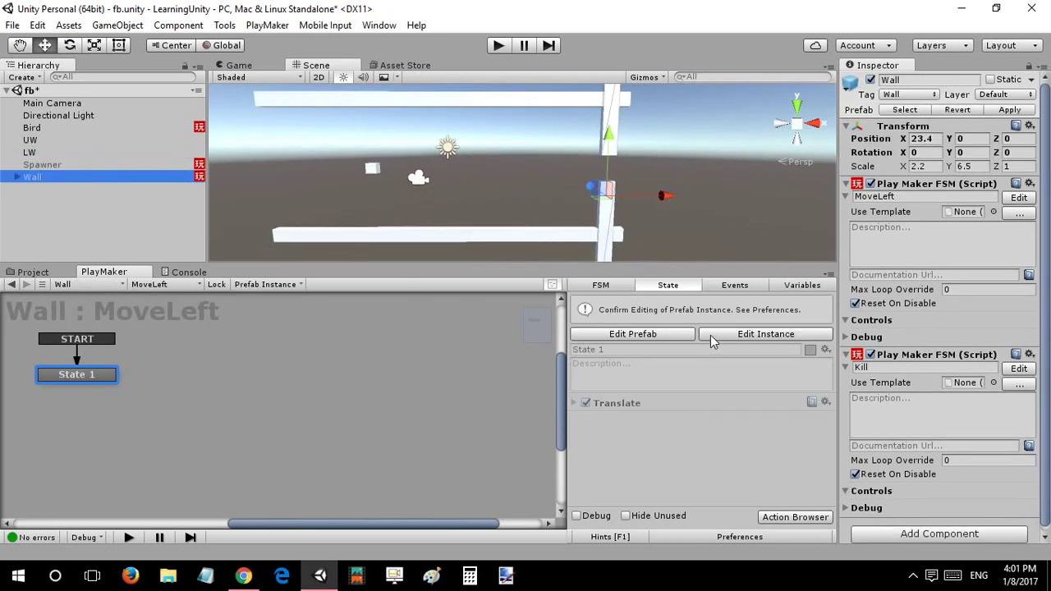
click(160, 284)
click(151, 297)
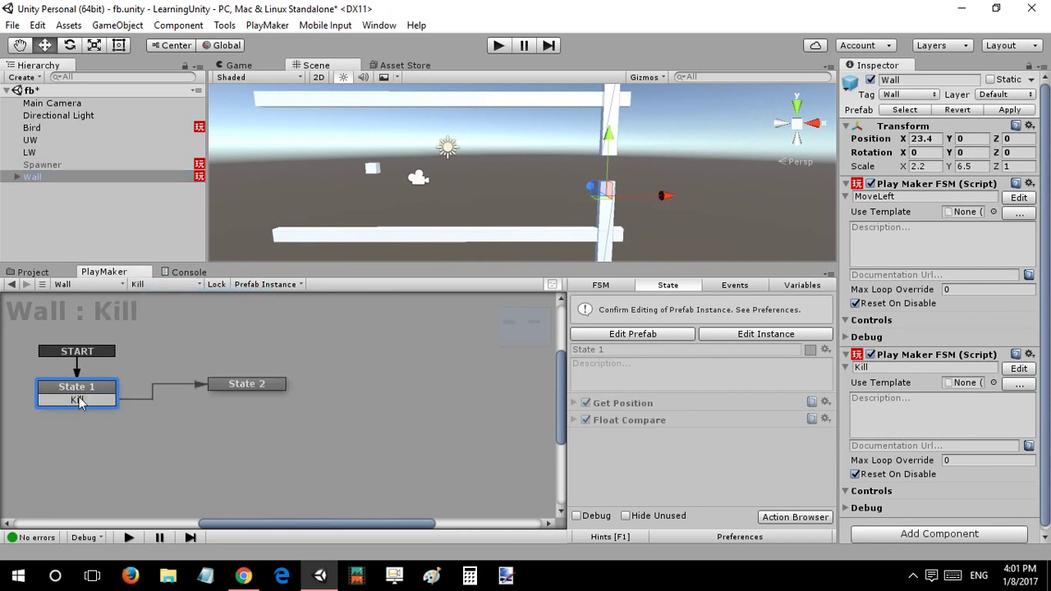
click(720, 338)
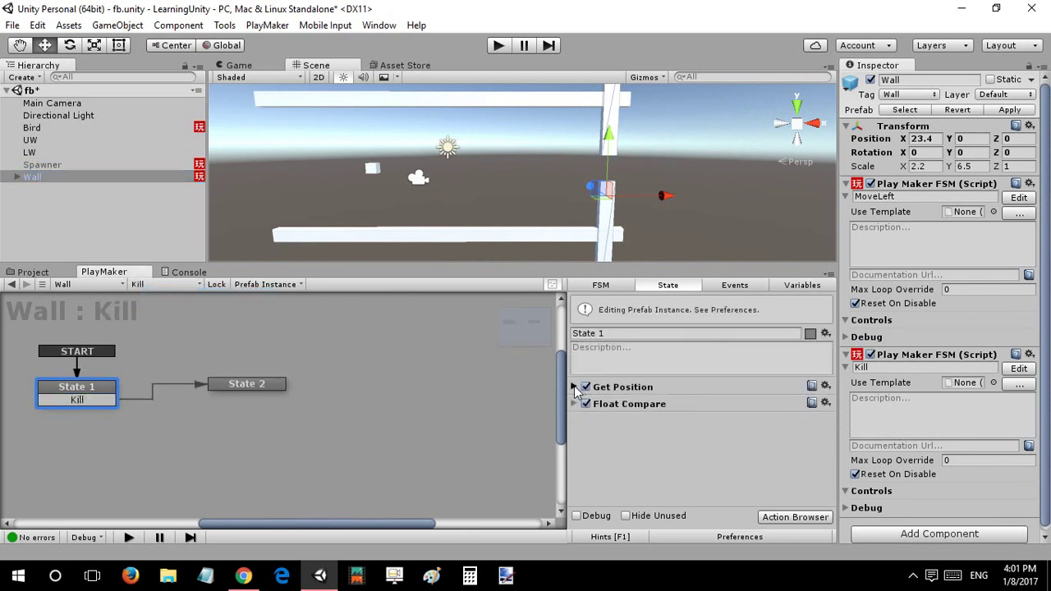
click(574, 387)
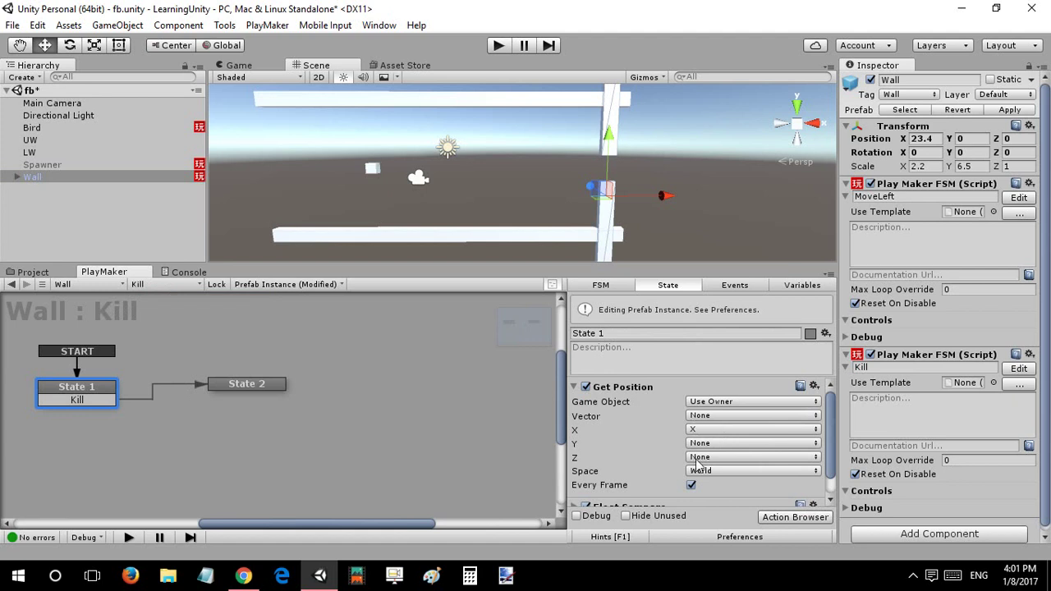
click(575, 387)
Set the Less Than event of State 1's Float Compare action to Kill.
click(627, 404)
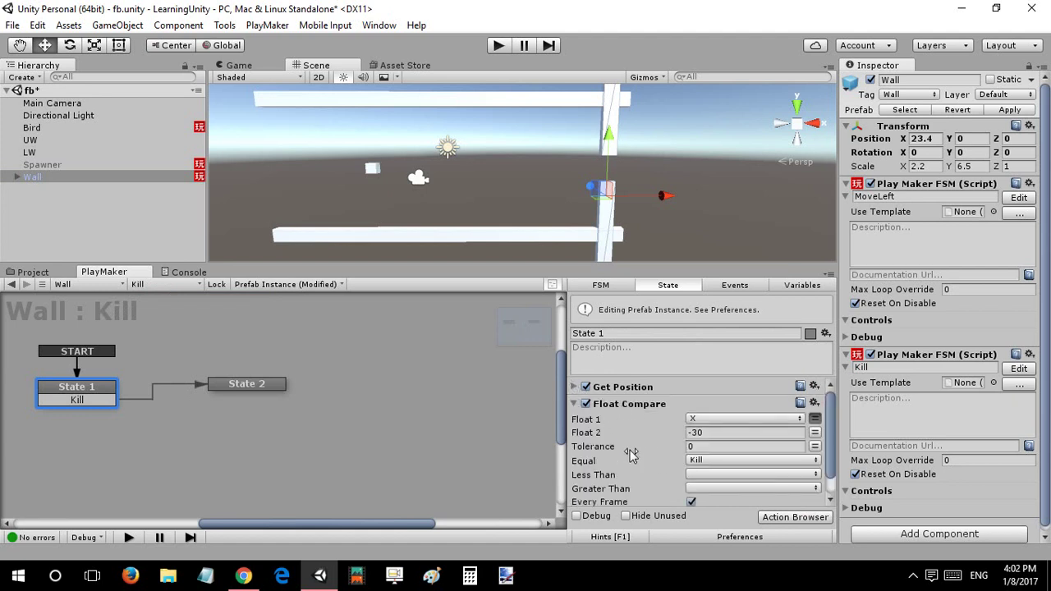
click(701, 488)
click(677, 485)
click(706, 474)
click(716, 388)
click(574, 404)
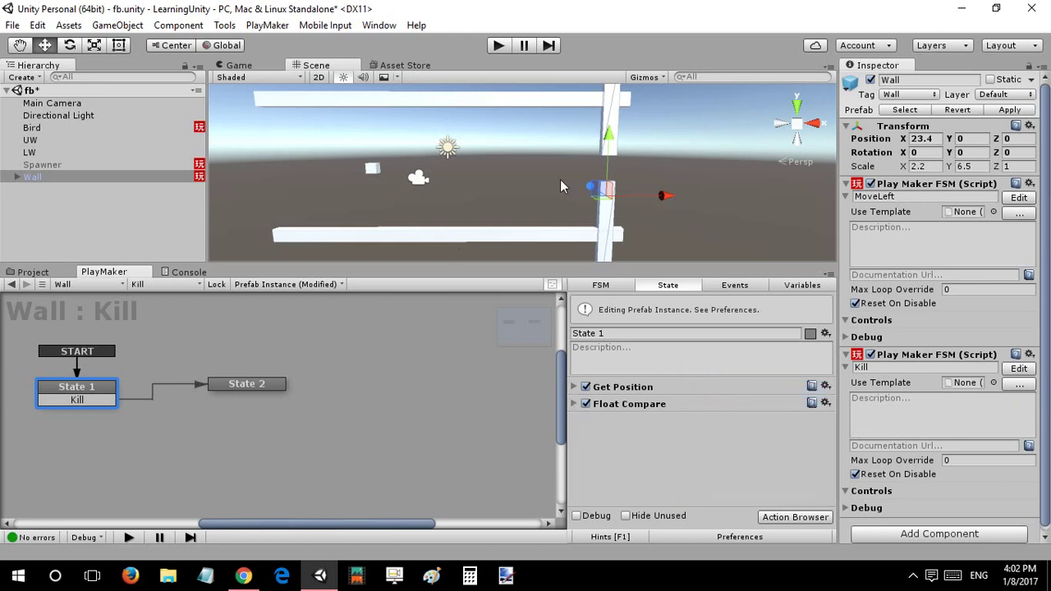
Run the game briefly to test the Wall instance's Kill FSM, and stop it.
click(499, 45)
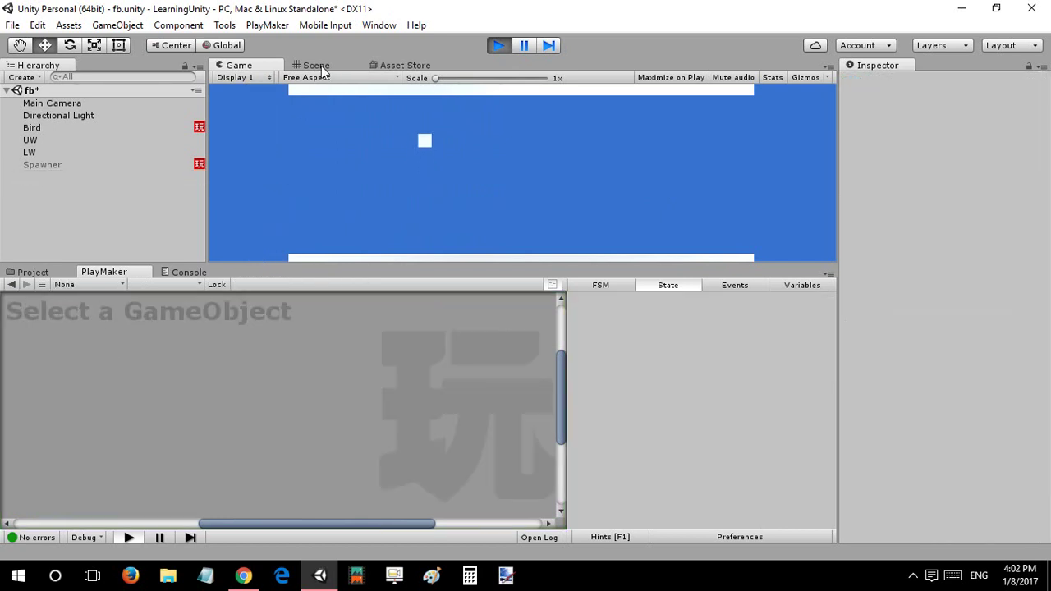
click(498, 46)
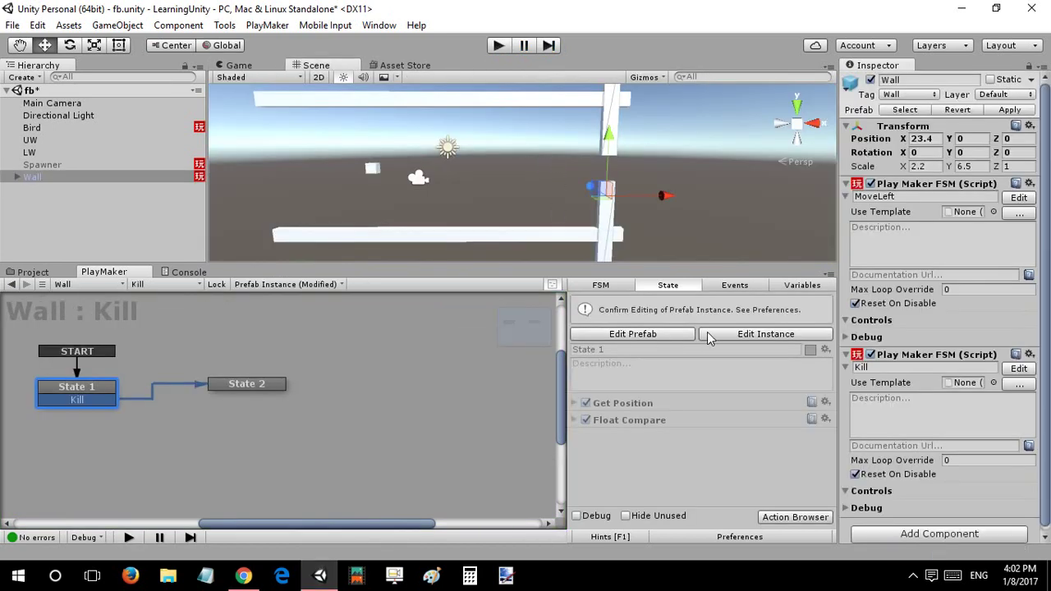
Apply the Wall instance's changes to its prefab and delete the instance from the scene.
click(992, 110)
click(35, 175)
key(Delete)
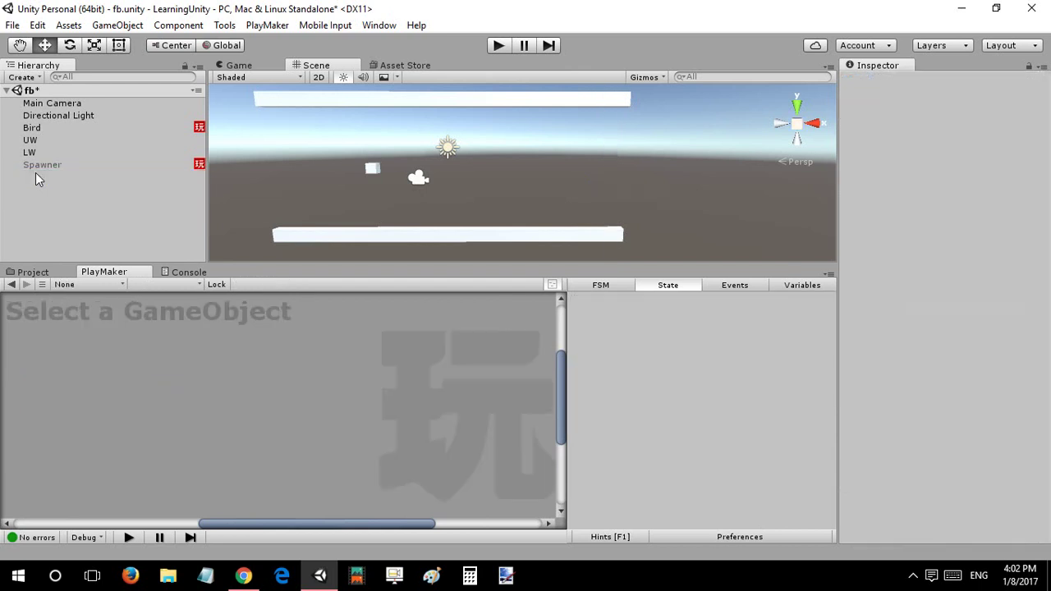
Reactivate the Spawner object and clear the selection.
click(56, 168)
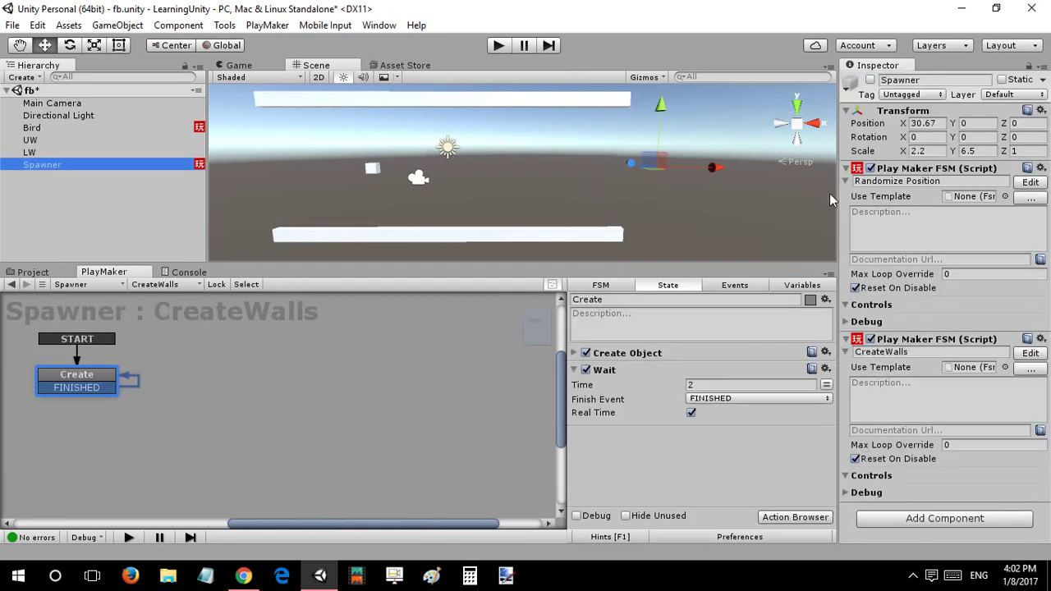
click(285, 137)
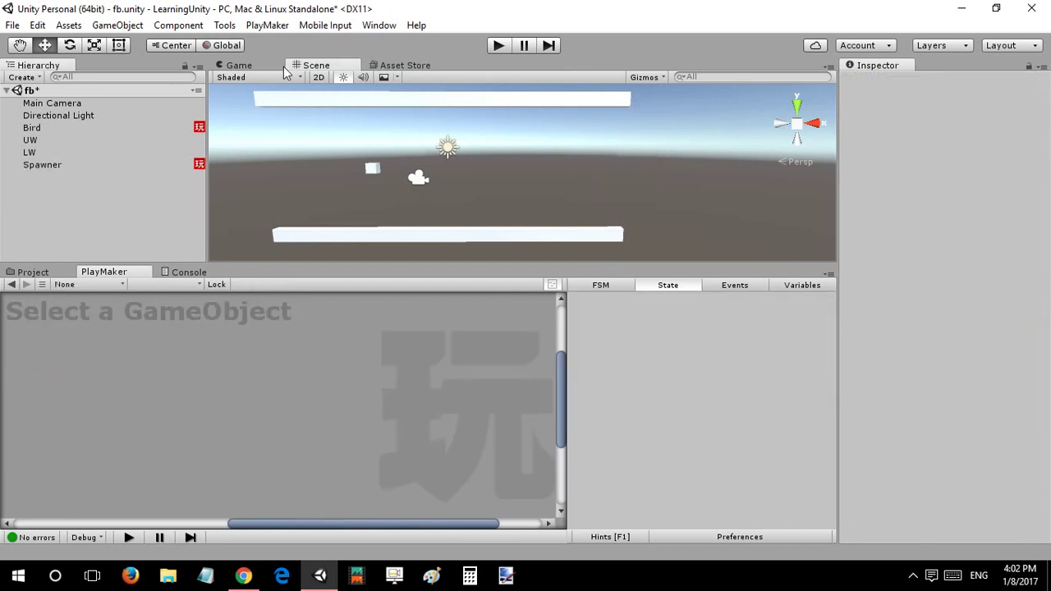
Play-test the game in an enlarged Game view, flapping the bird through the gaps of the spawned walls, and stop it.
click(279, 67)
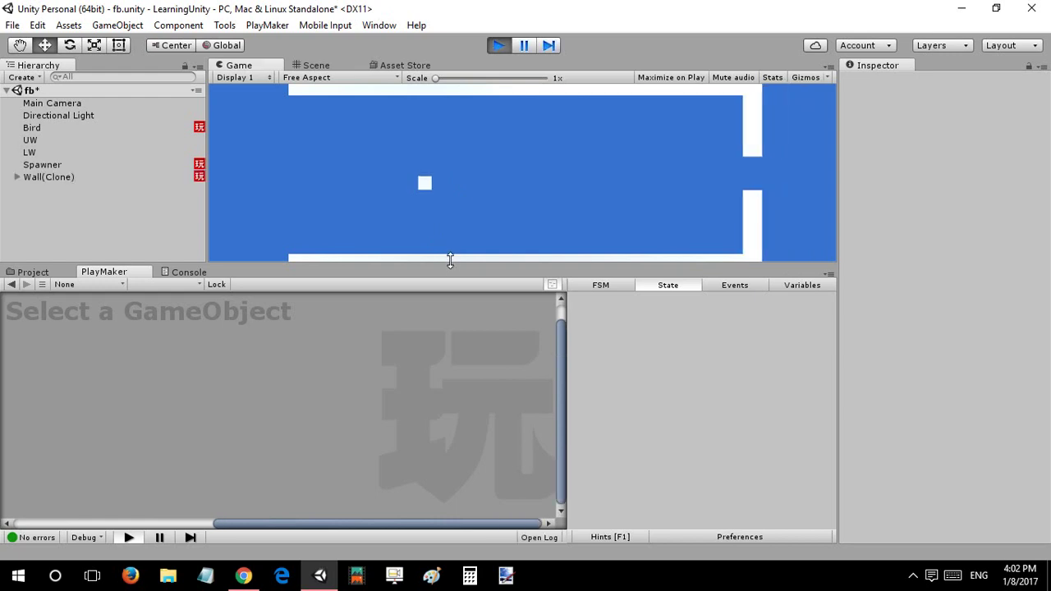
drag(450, 260, 453, 298)
click(458, 225)
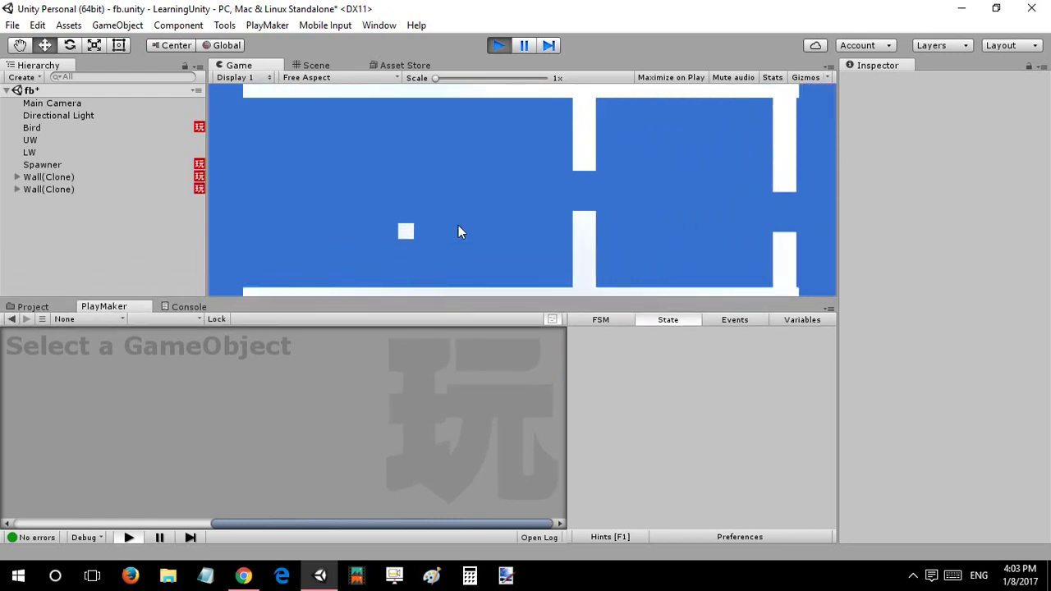
click(458, 225)
click(458, 225)
click(458, 225)
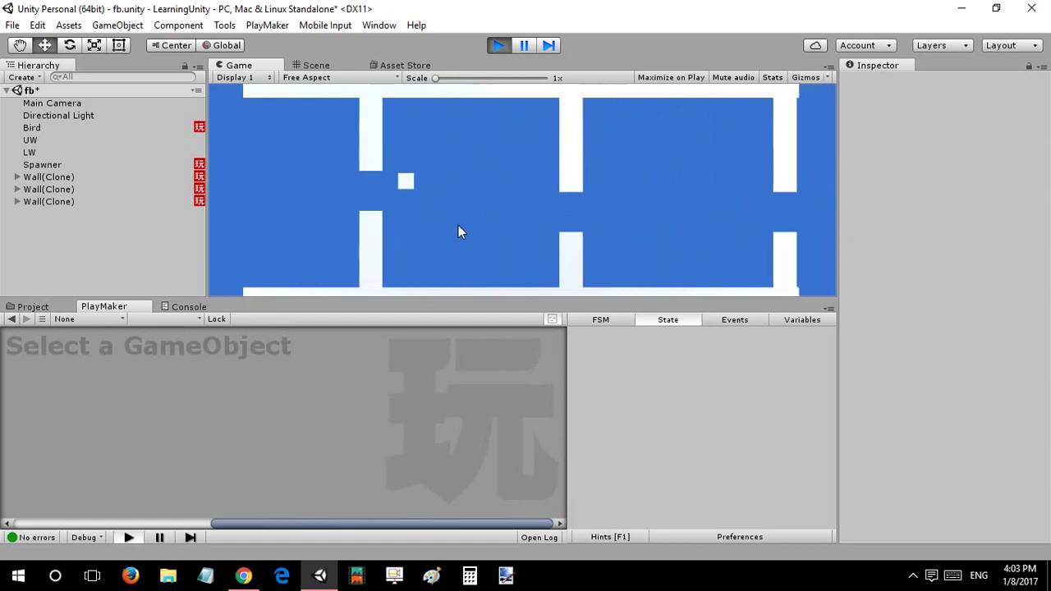
click(458, 225)
click(458, 225)
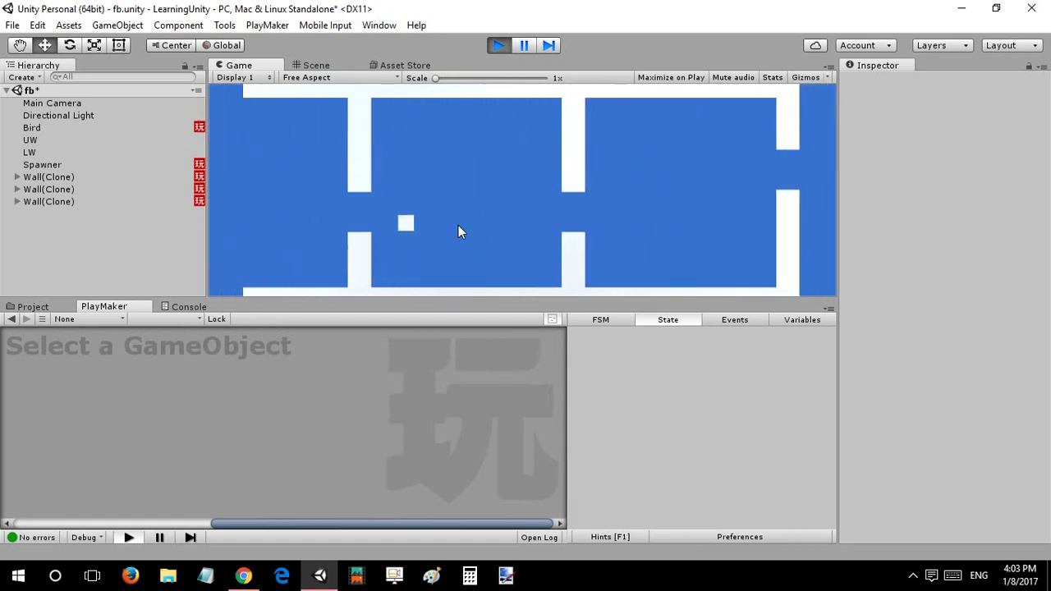
click(458, 225)
click(458, 225)
click(458, 225)
click(458, 225)
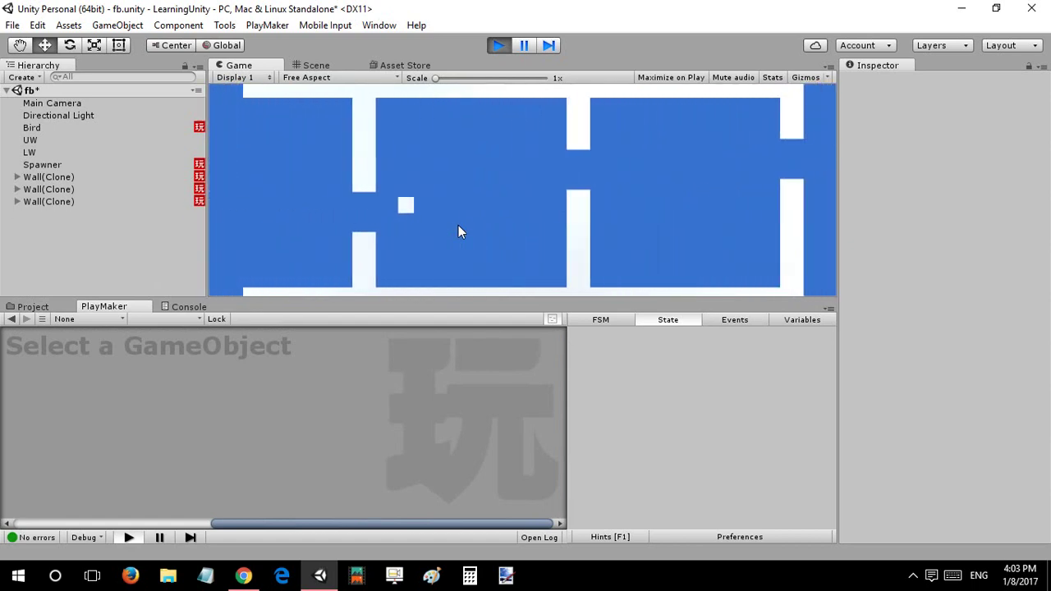
click(458, 225)
click(458, 225)
click(458, 224)
click(458, 225)
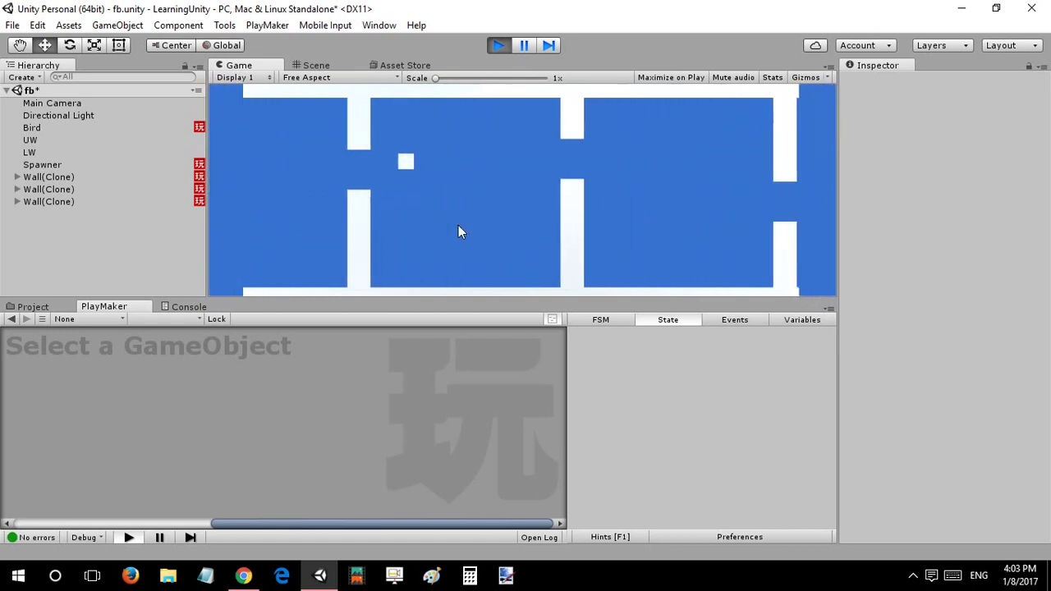
click(458, 225)
click(458, 225)
click(458, 225)
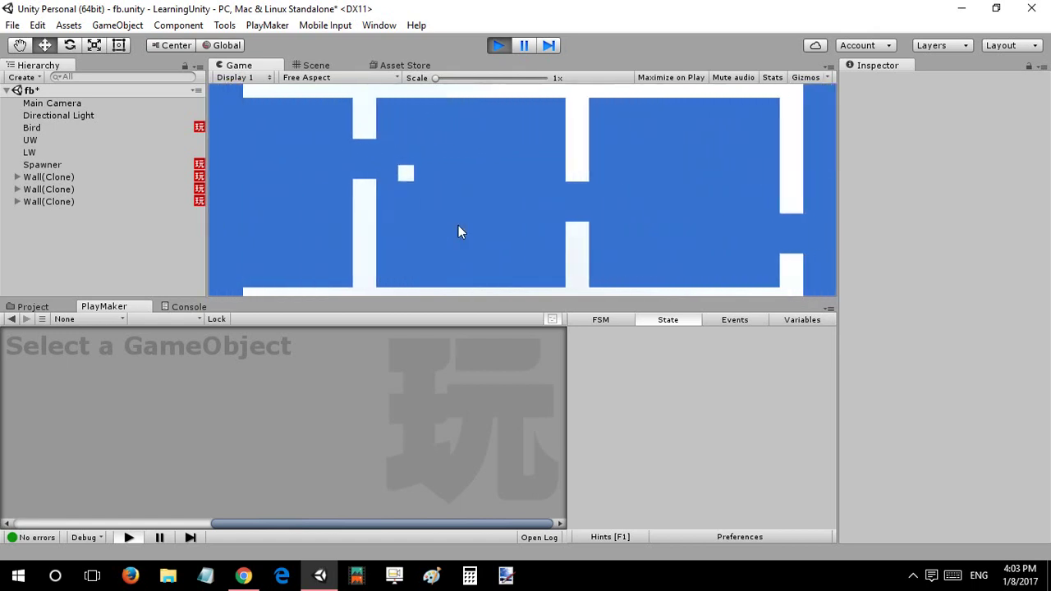
click(458, 225)
click(458, 225)
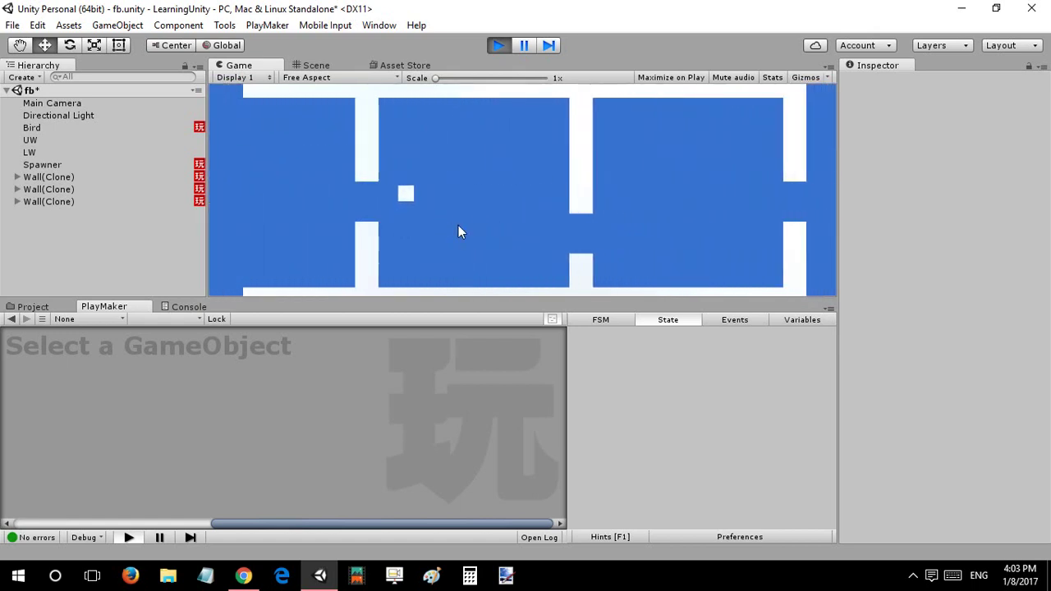
click(458, 233)
click(459, 225)
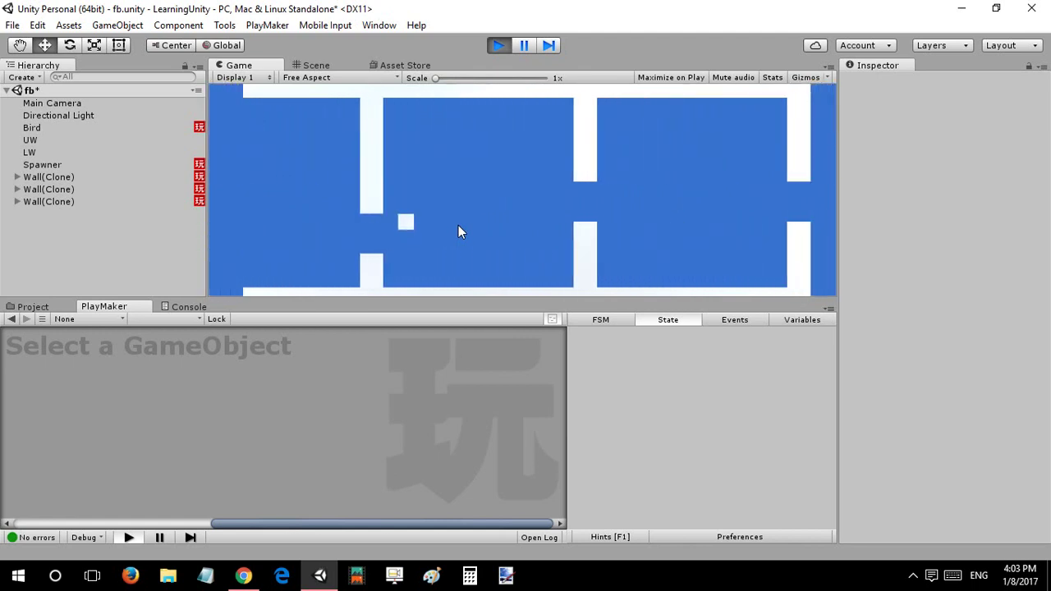
click(458, 226)
click(458, 225)
click(458, 226)
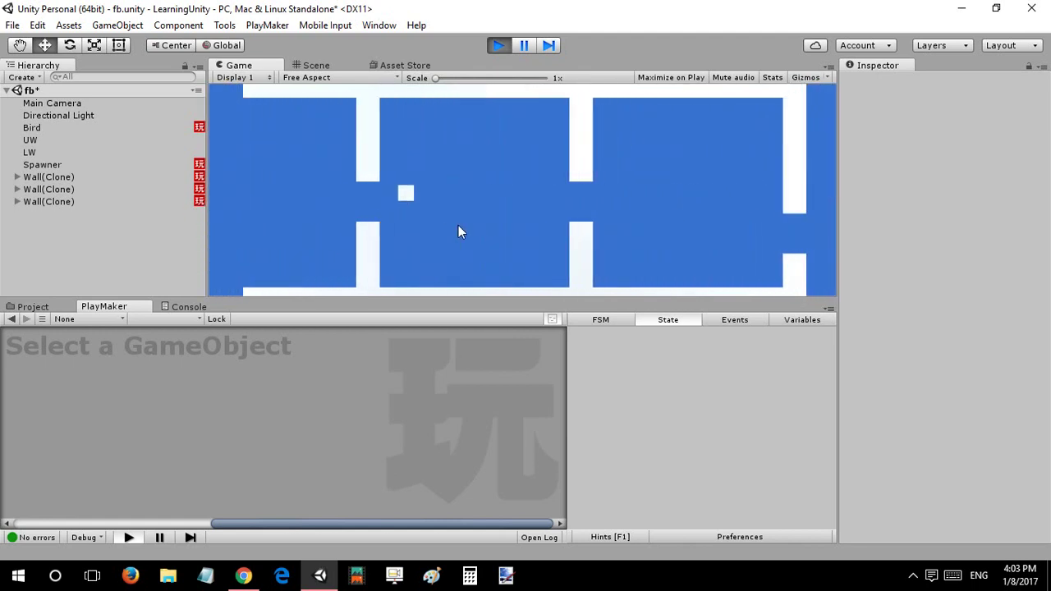
click(459, 226)
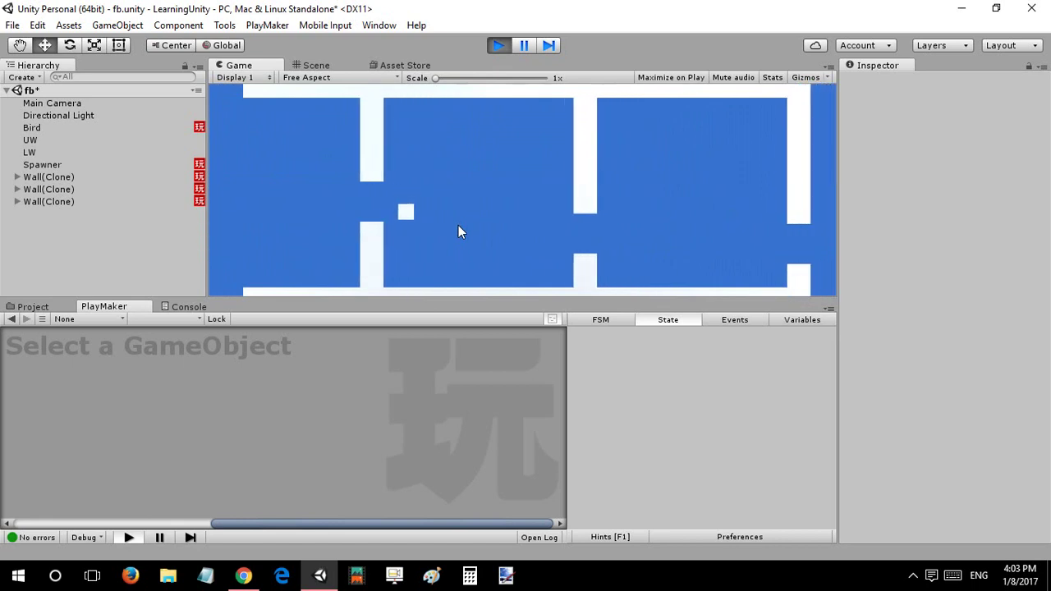
click(458, 226)
click(459, 233)
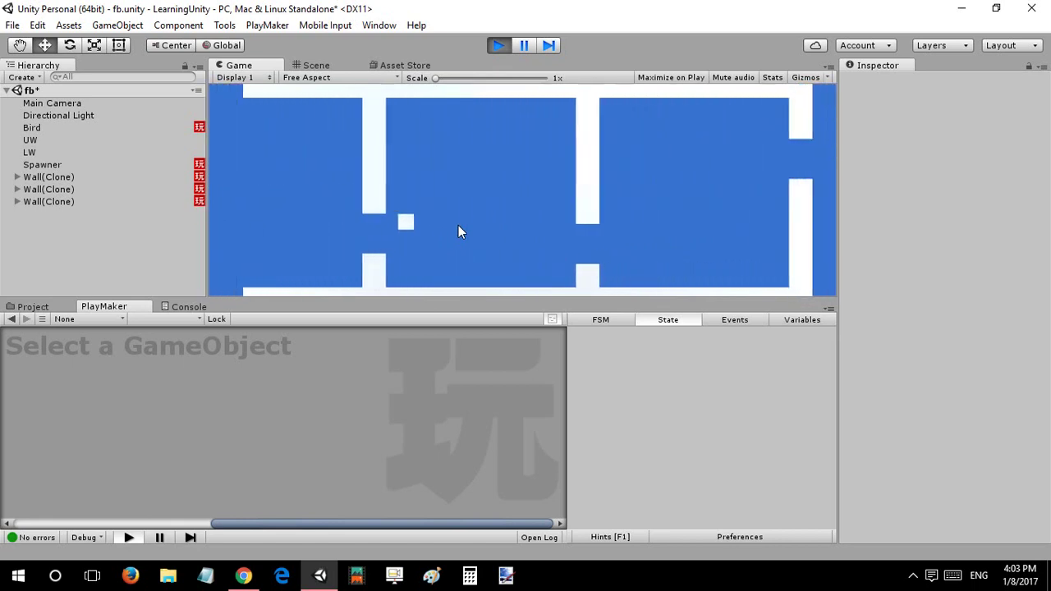
click(458, 233)
click(458, 226)
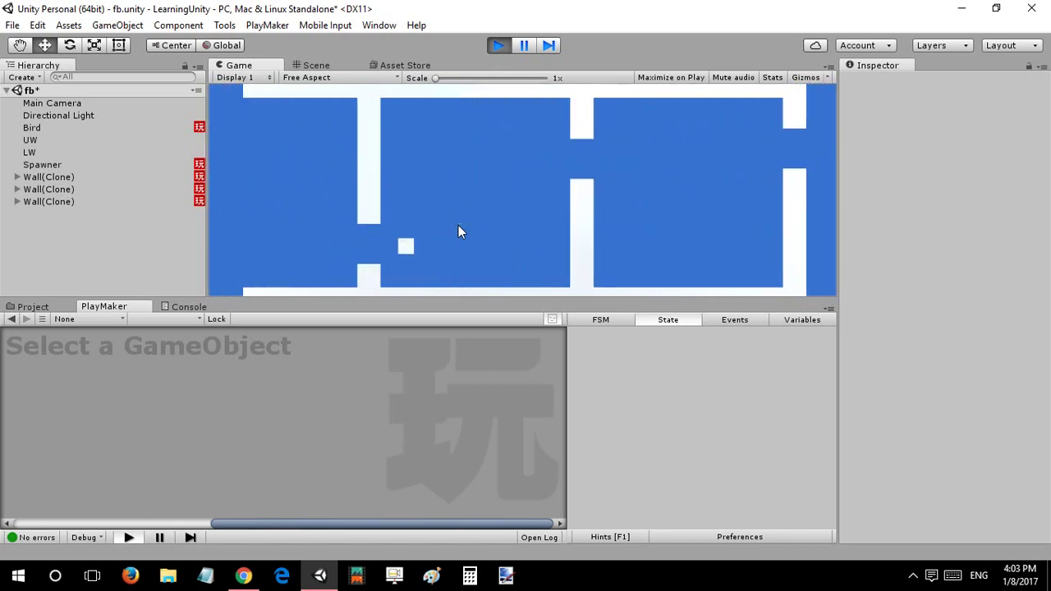
click(458, 226)
click(458, 226)
click(458, 226)
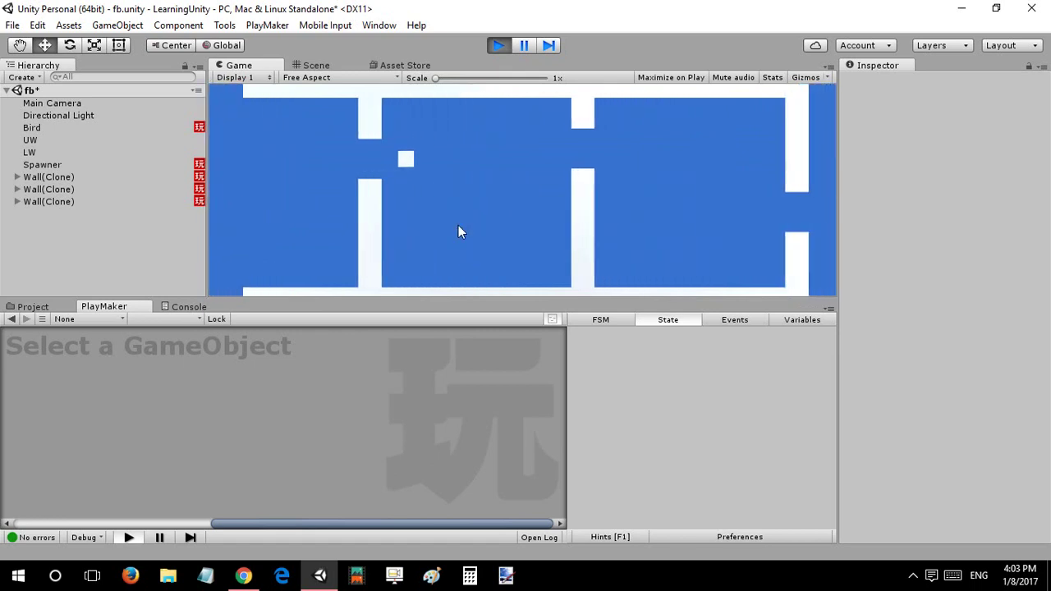
click(458, 226)
click(459, 226)
click(458, 226)
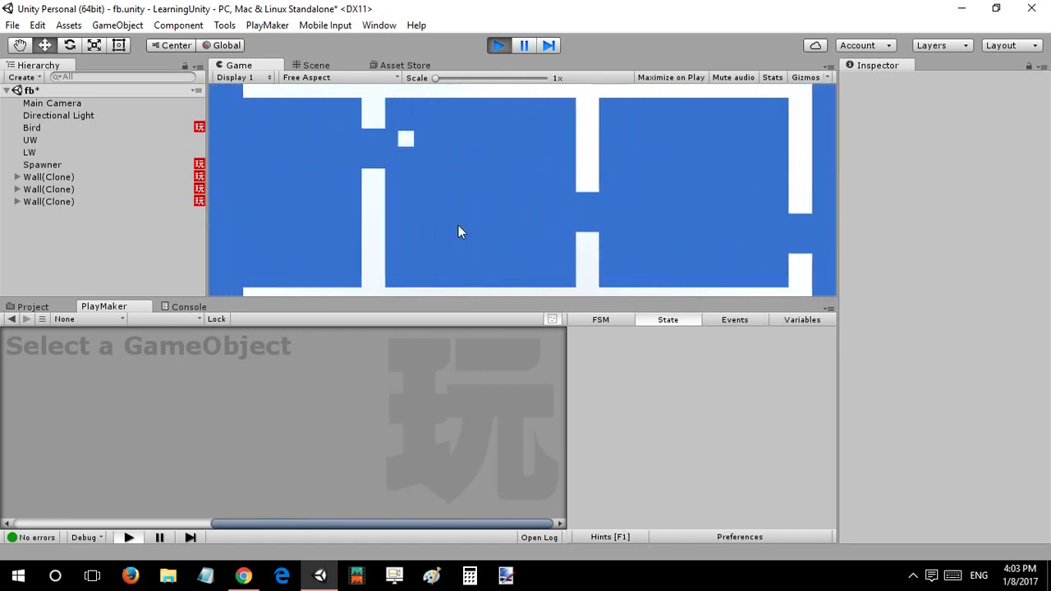
click(458, 226)
click(458, 226)
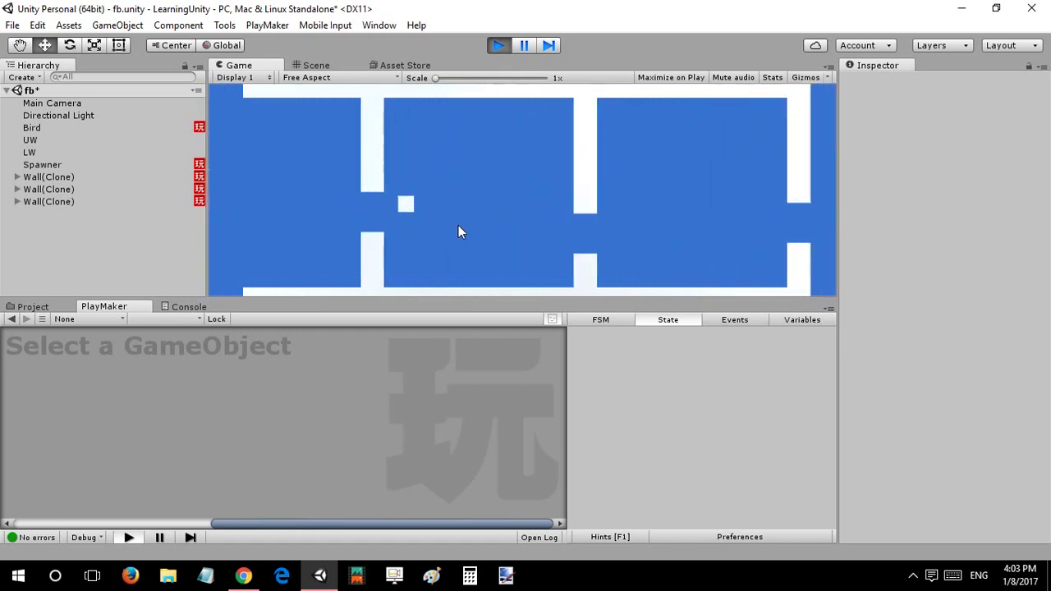
click(459, 226)
click(458, 225)
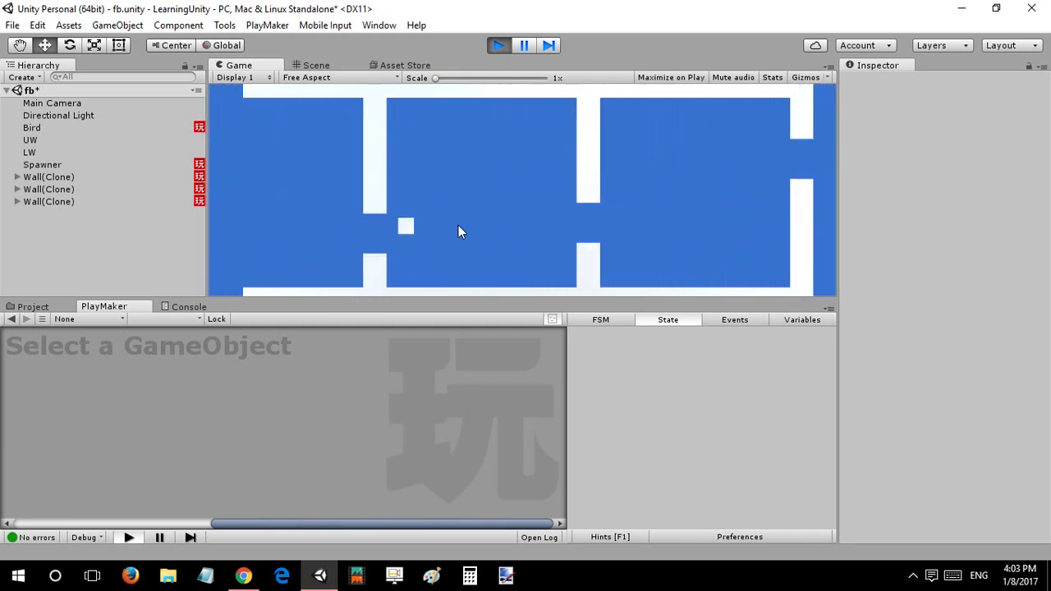
click(450, 201)
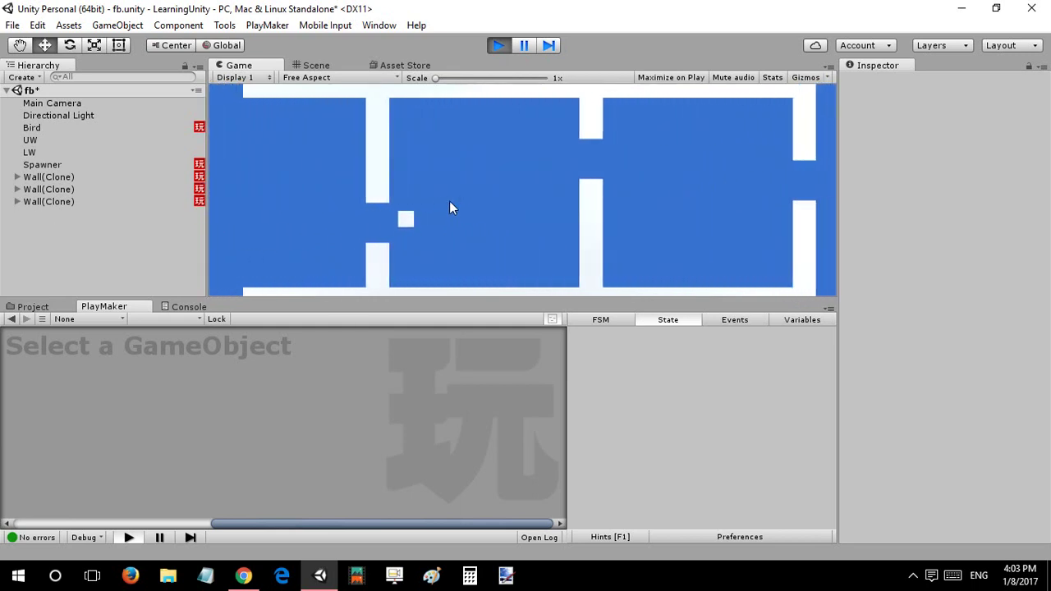
click(449, 200)
click(449, 201)
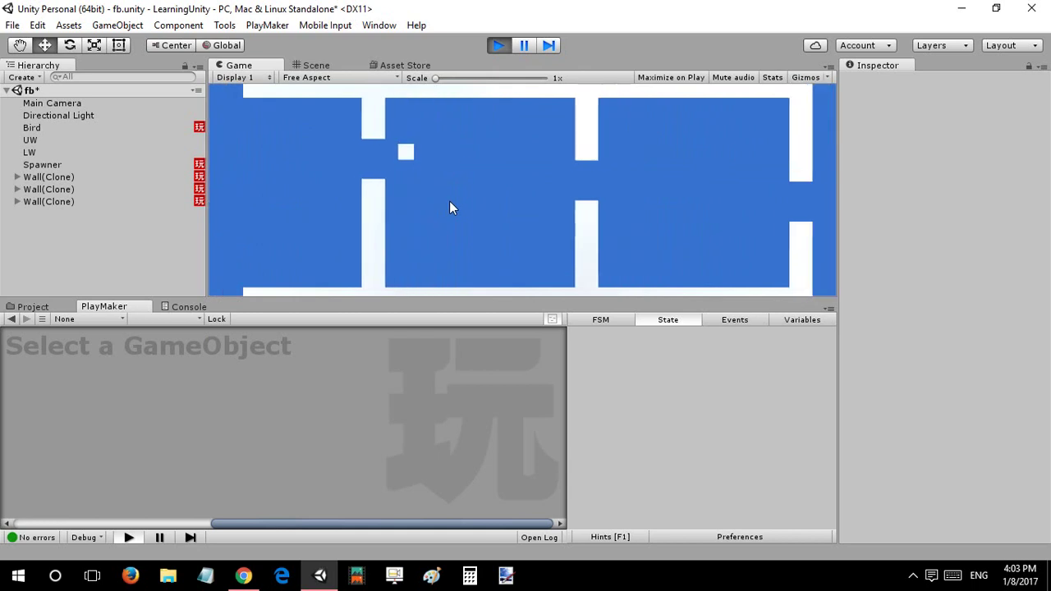
click(498, 45)
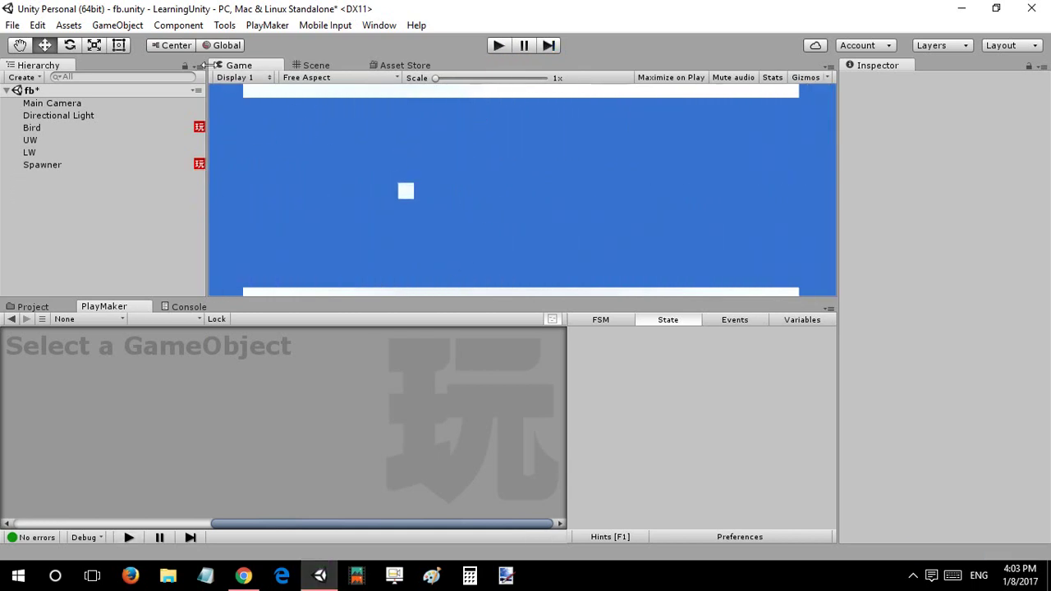
Add a second FSM to the Bird object and name it Kill.
click(97, 128)
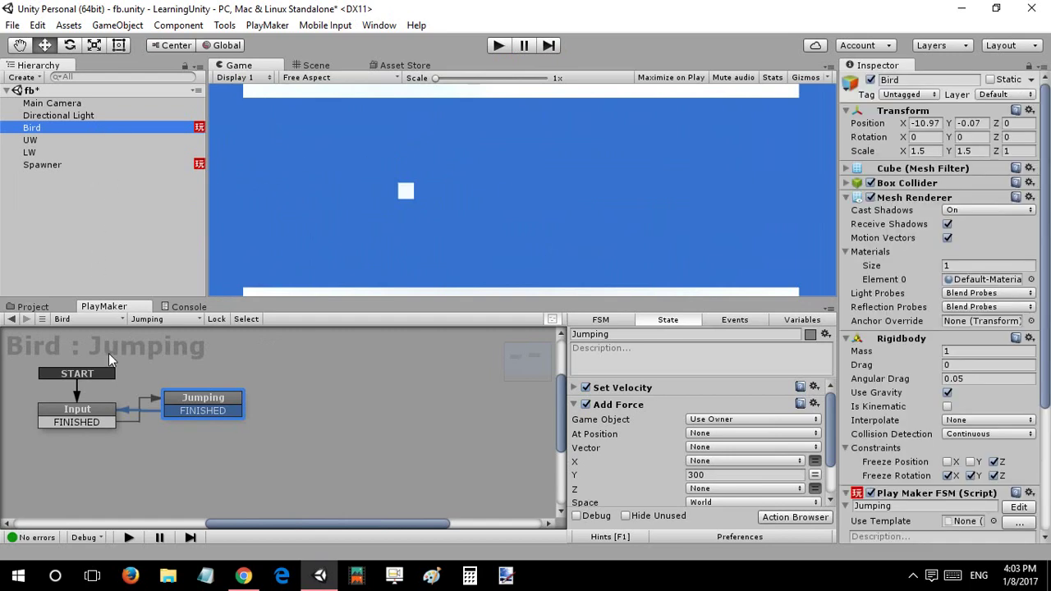
click(147, 319)
click(181, 350)
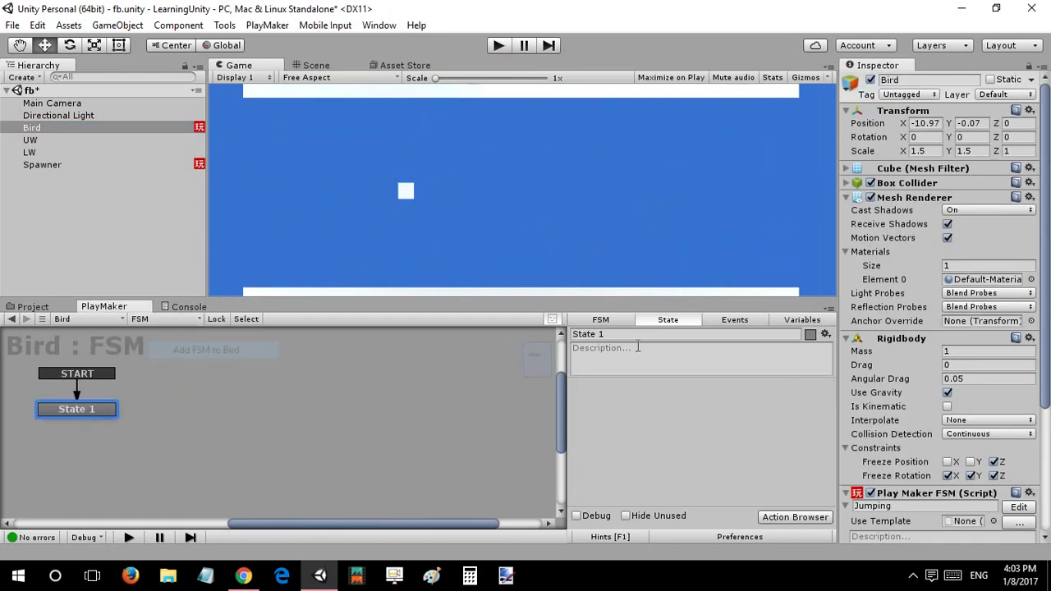
click(607, 322)
click(607, 333)
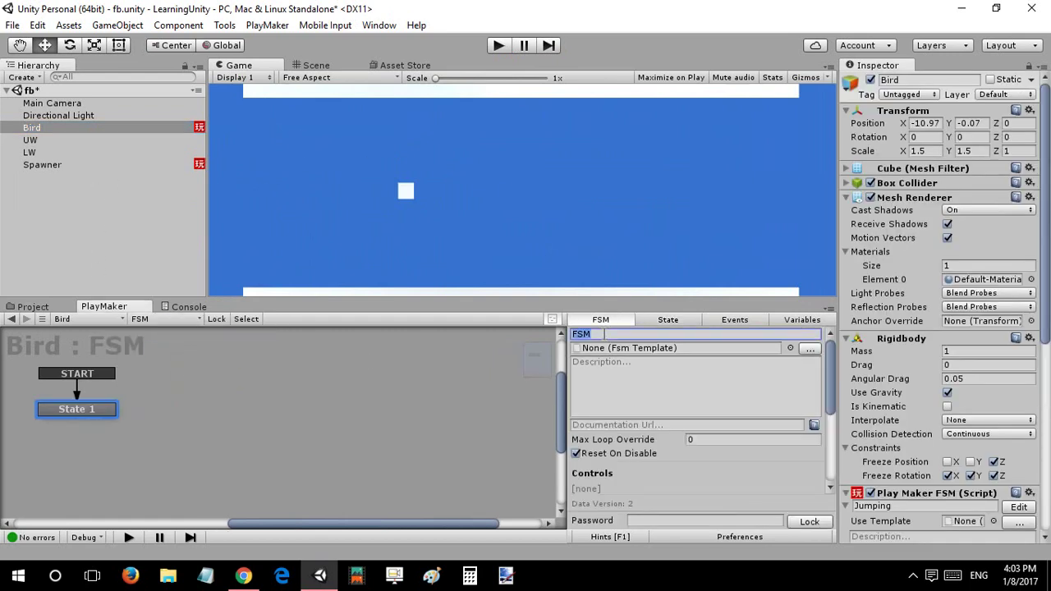
text(Kill)
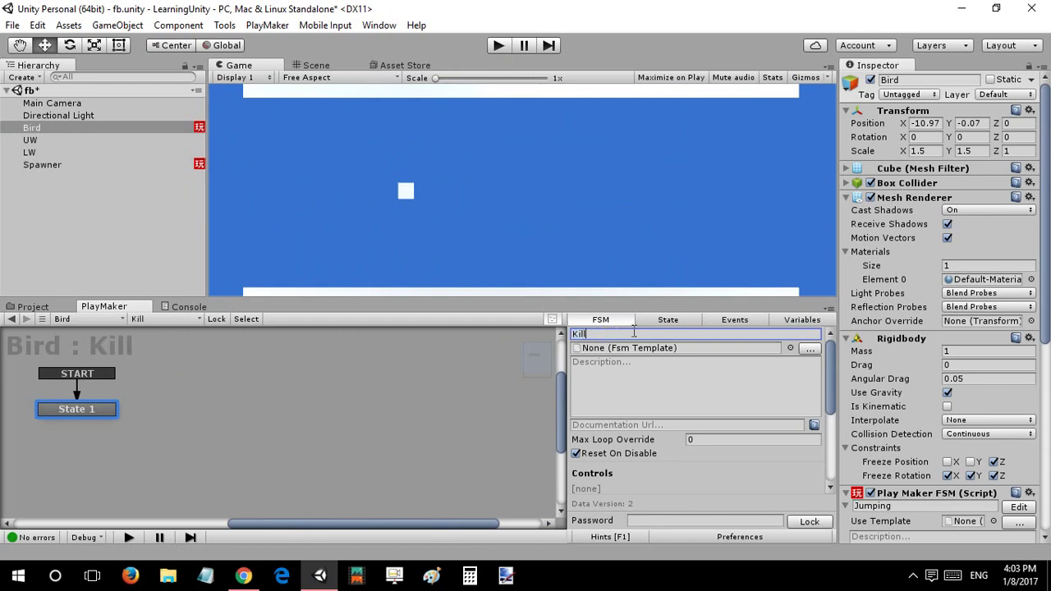
Rename State 1 of the Bird's Kill FSM to Detect.
click(646, 321)
click(634, 334)
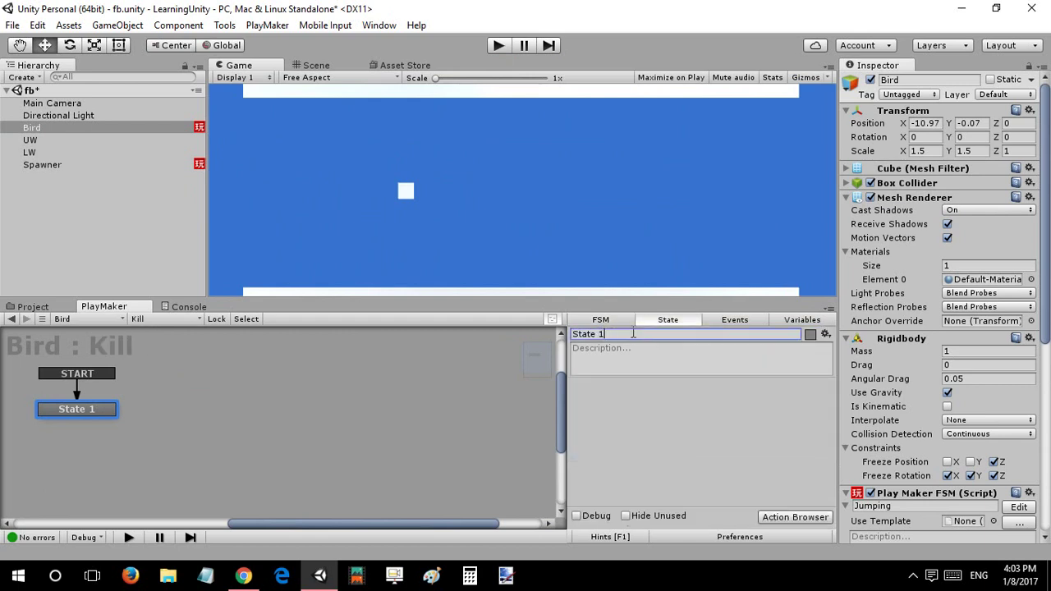
text(Detect)
Add a Collision Event action to the Detect state and set its Collide Tag to Wall.
double_click(617, 401)
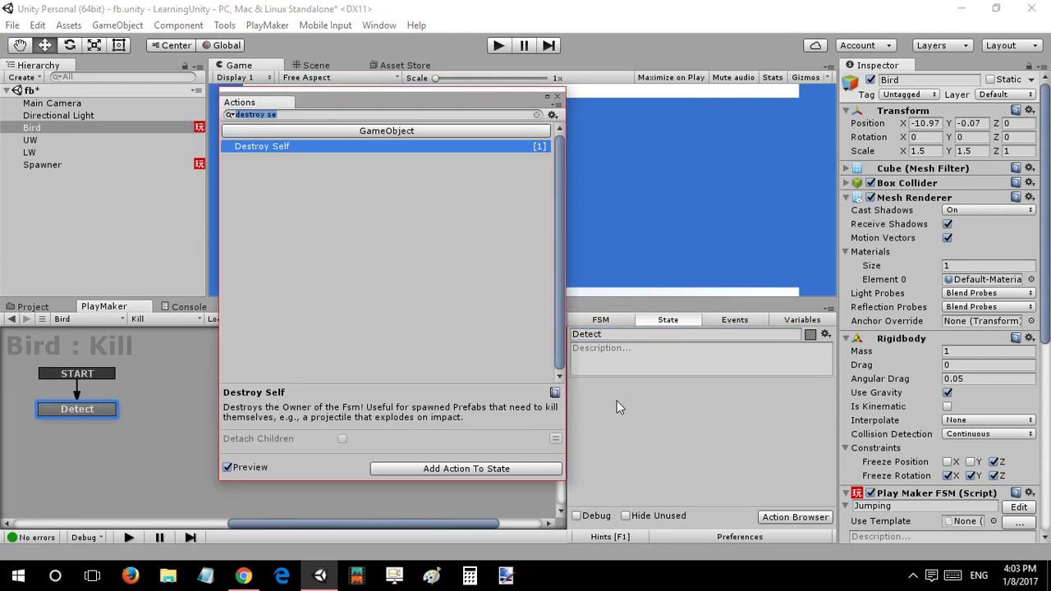
text(collision)
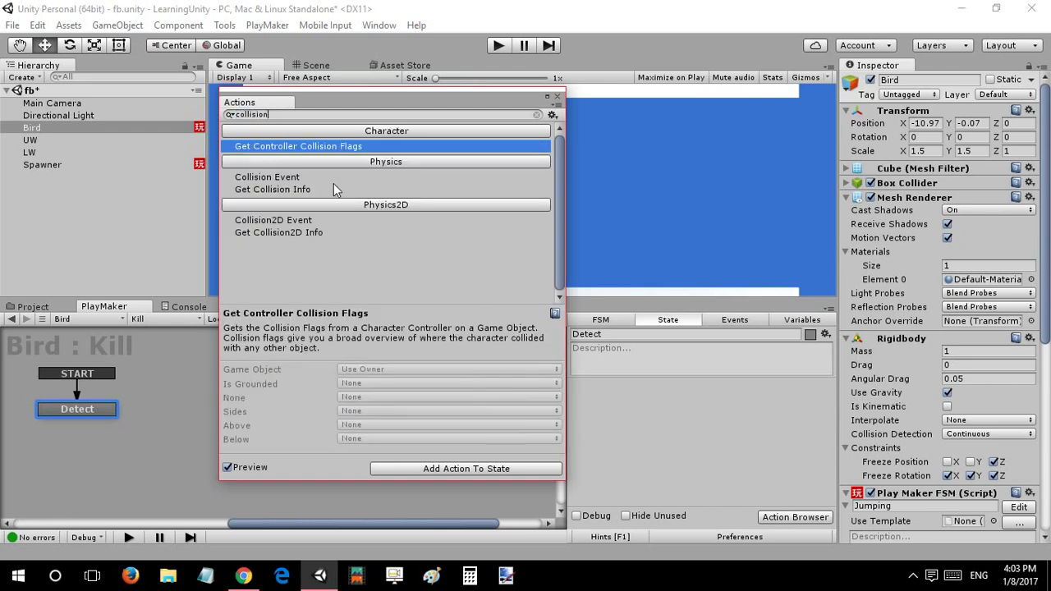
double_click(331, 177)
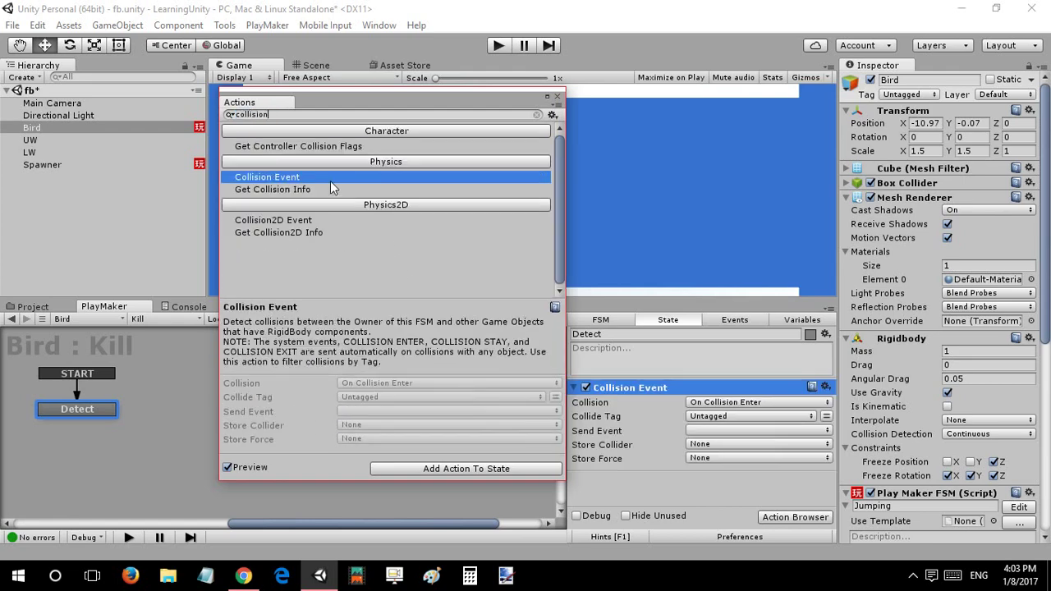
click(751, 416)
click(709, 392)
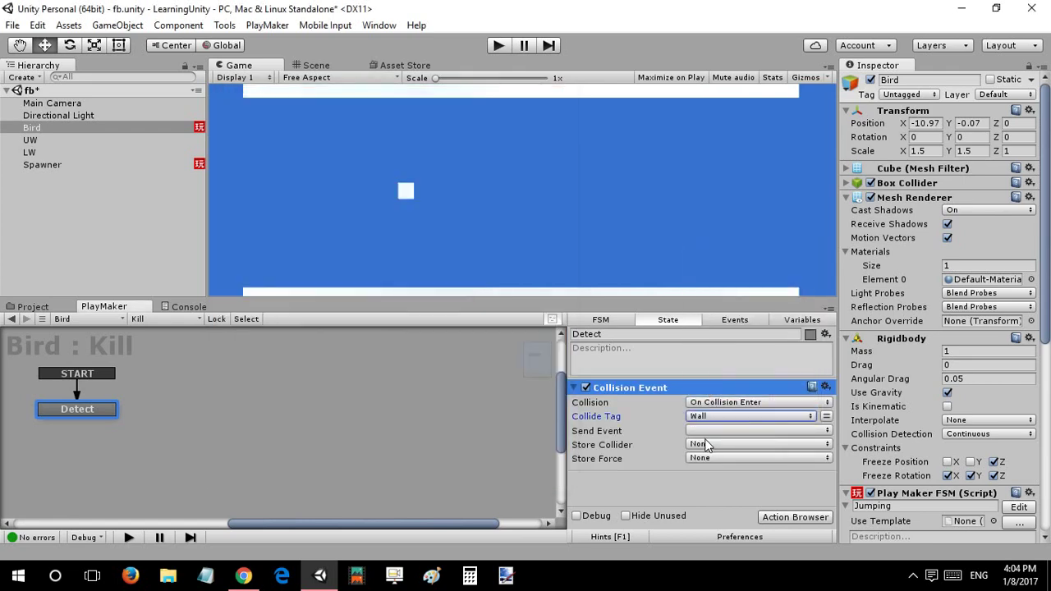
Create a Reset event as the Collision Event's Send Event and add it as a transition on the Detect state.
click(710, 432)
click(702, 529)
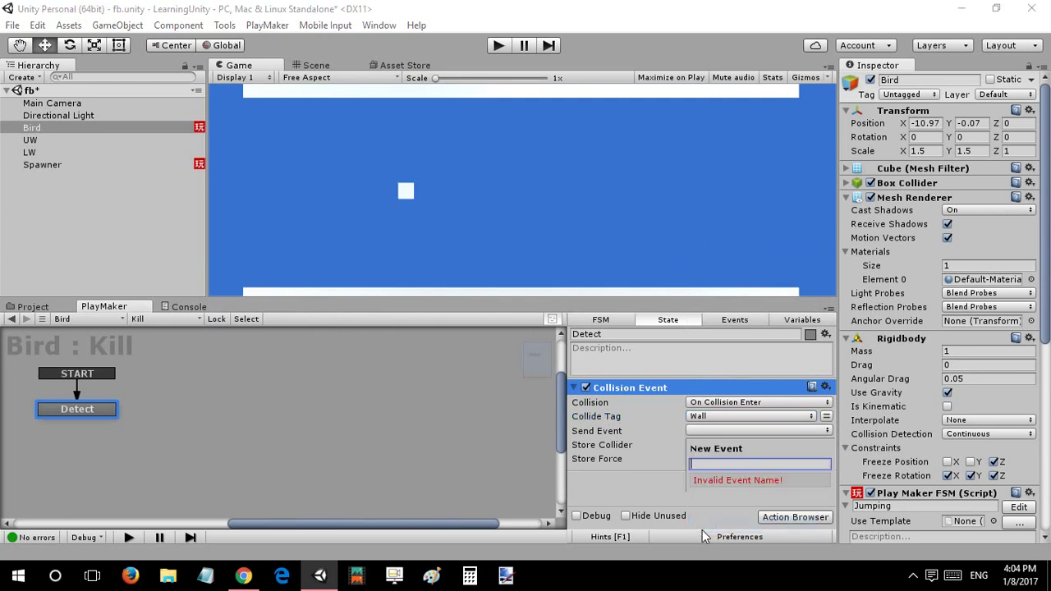
text(Reset)
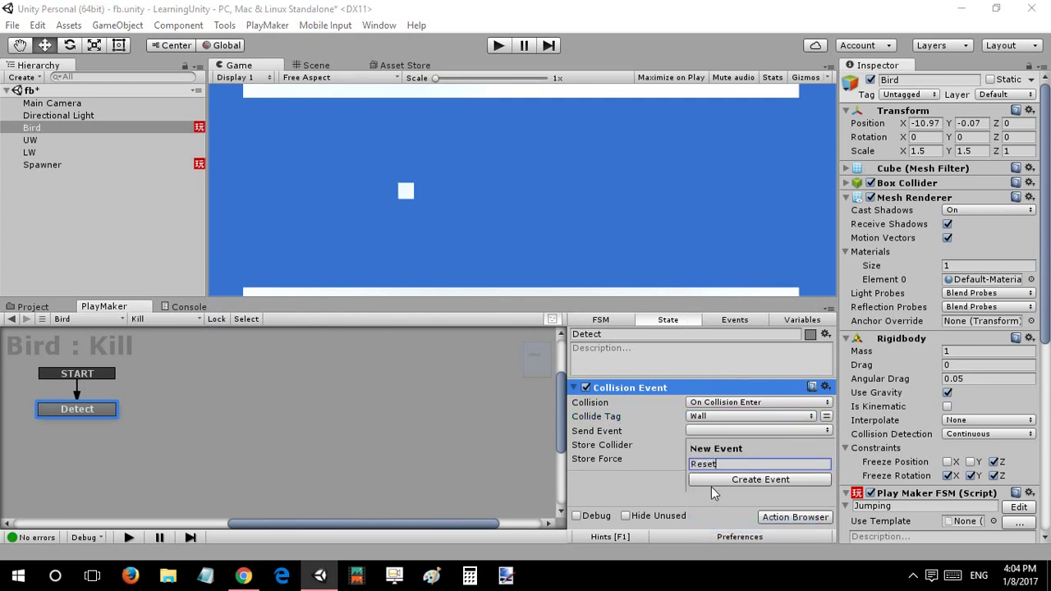
click(711, 484)
click(661, 445)
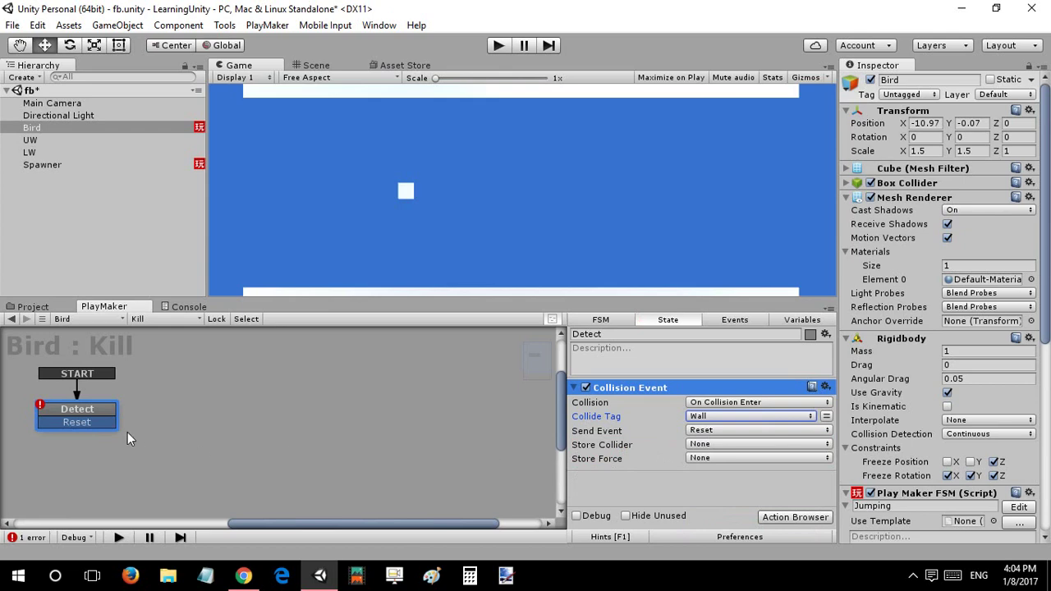
Link Detect's Reset transition to a new state and add a Restart Level action to that state.
ctrl+drag(94, 422, 228, 418)
double_click(612, 415)
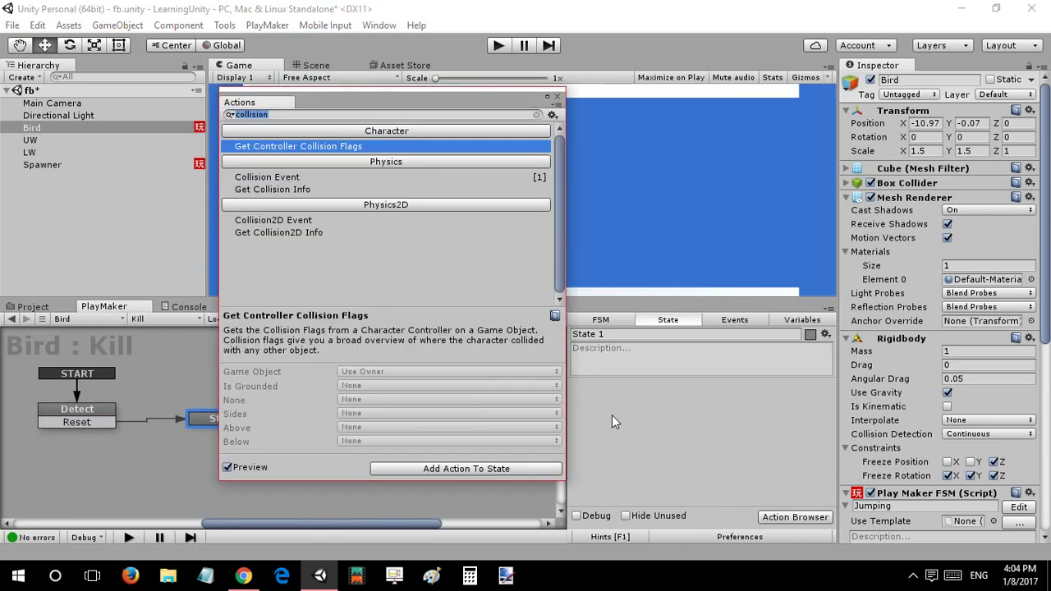
text(level)
double_click(281, 170)
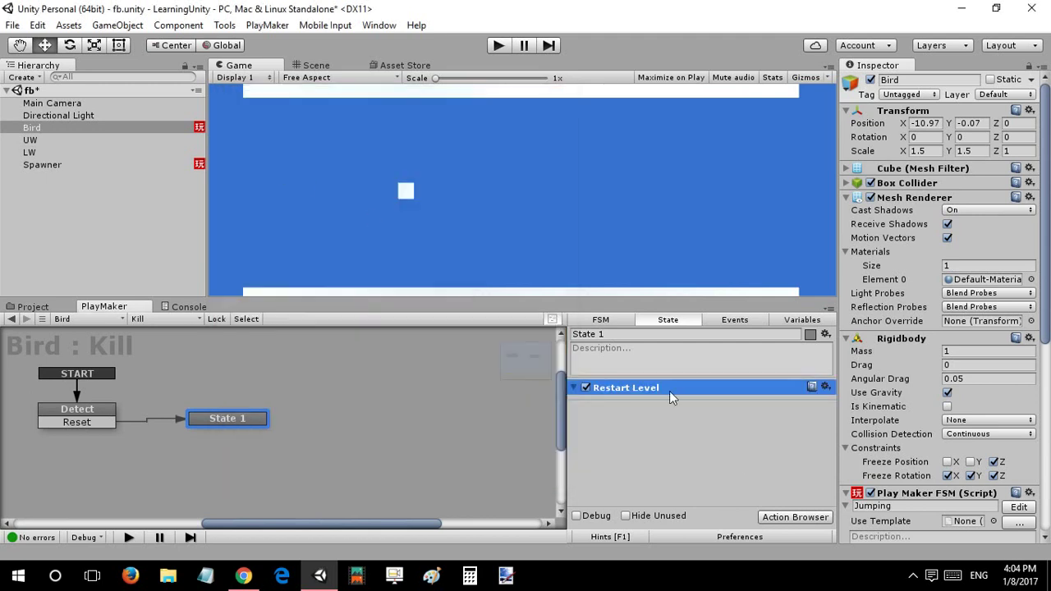
click(717, 456)
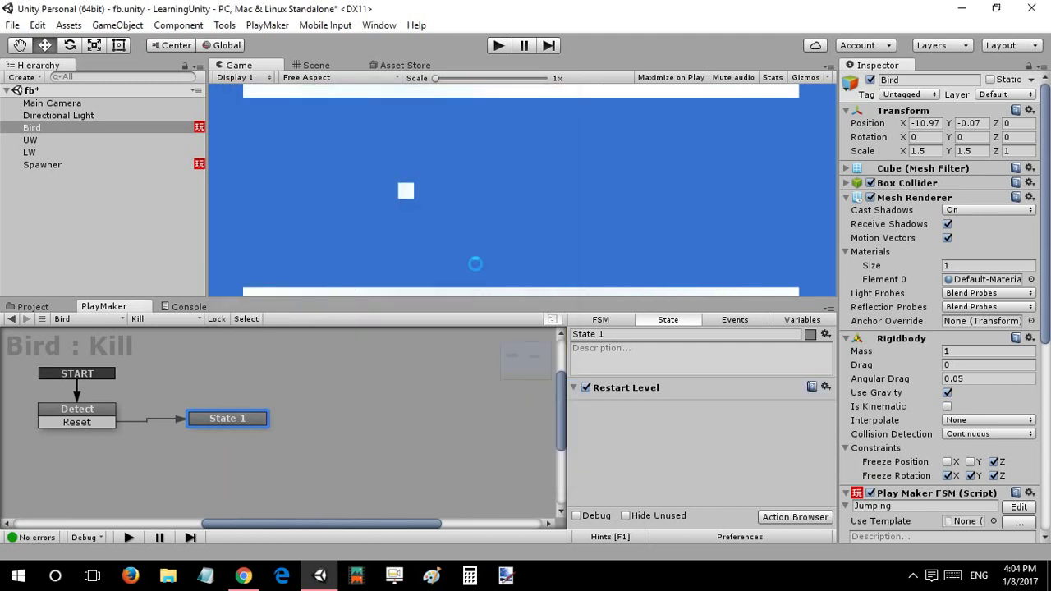
Save the fb scene and play-test the Bird's jumping and its level restart on hitting a wall, ending with nothing selected.
key(ctrl+s)
click(498, 47)
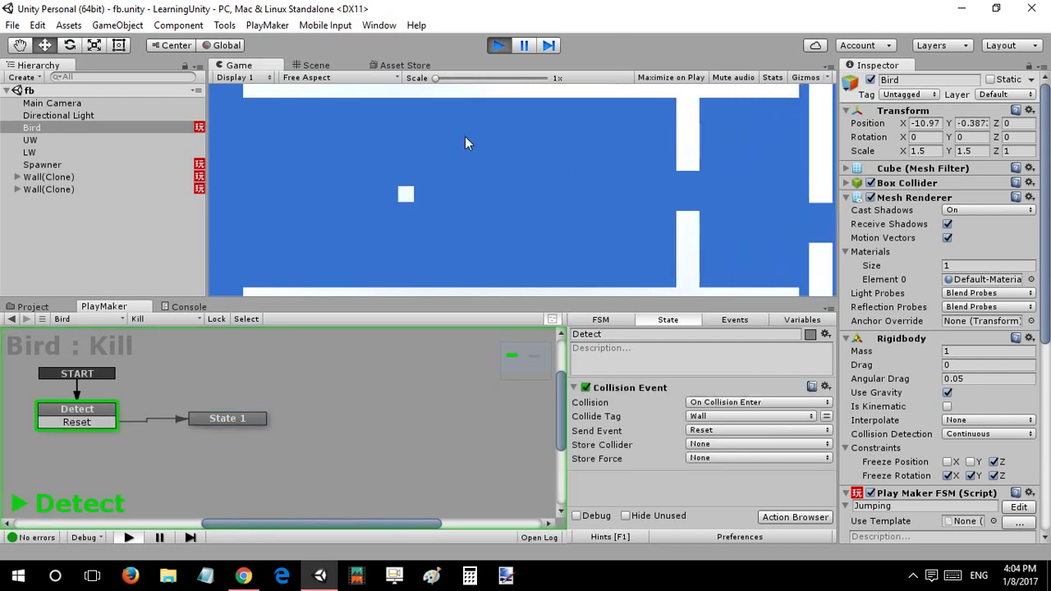
key(space)
key(space)
key(space)
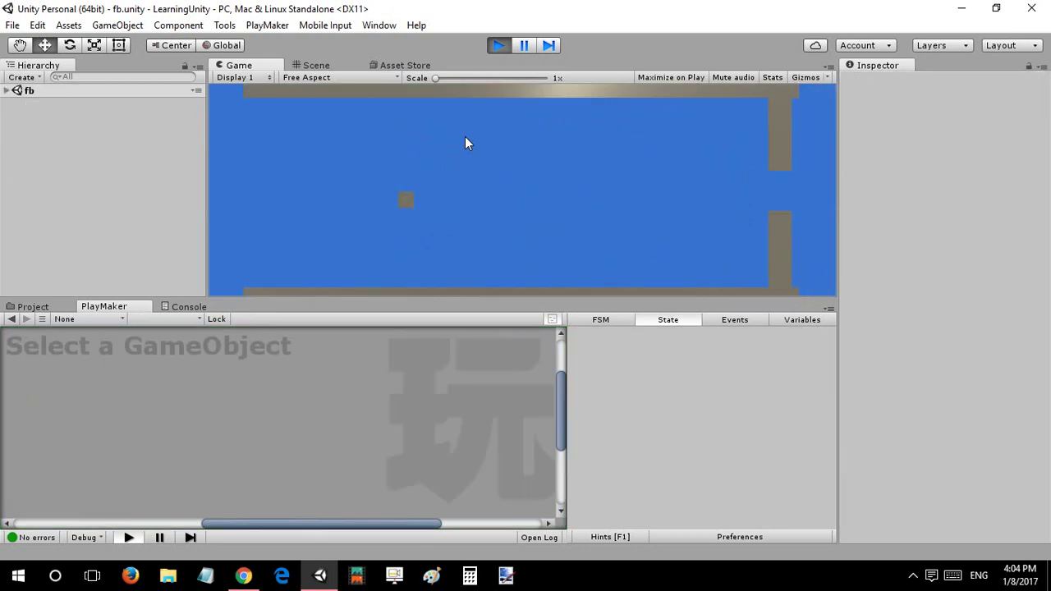
key(space)
key(space)
key(space)
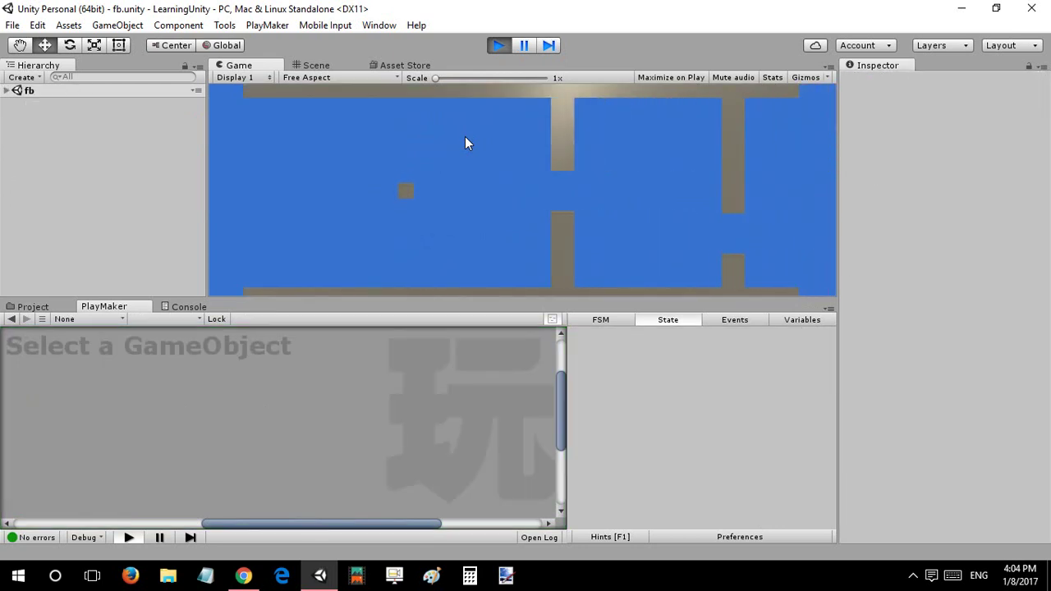
key(space)
key(space)
key(space)
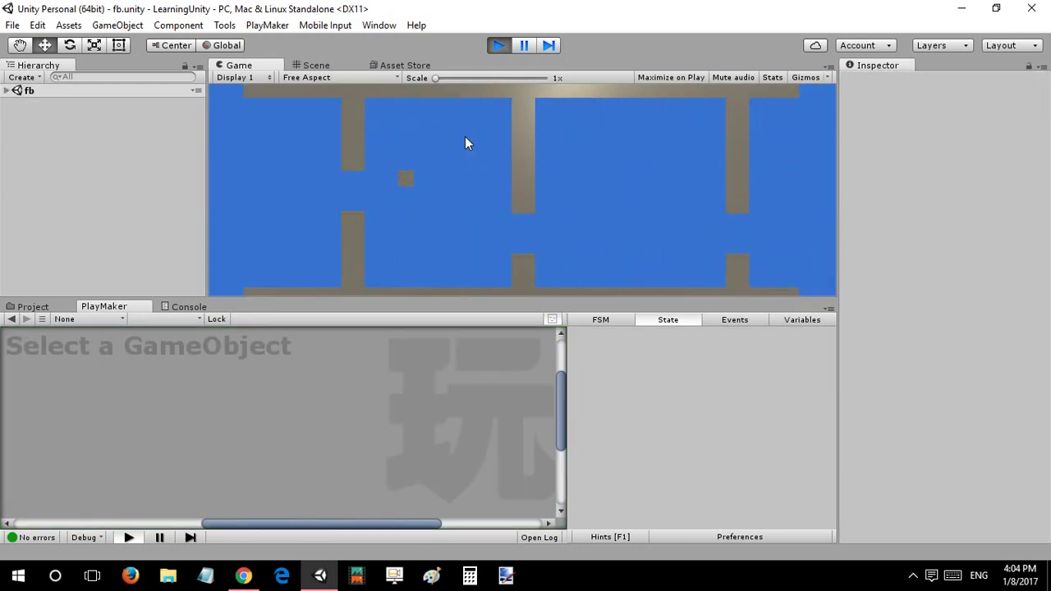
key(space)
key(space)
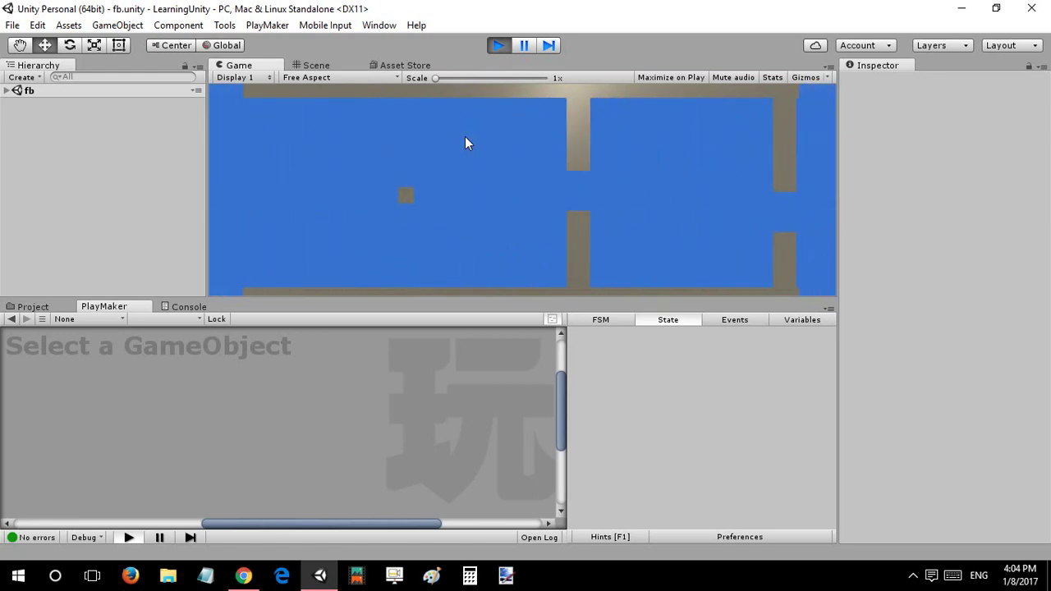
key(space)
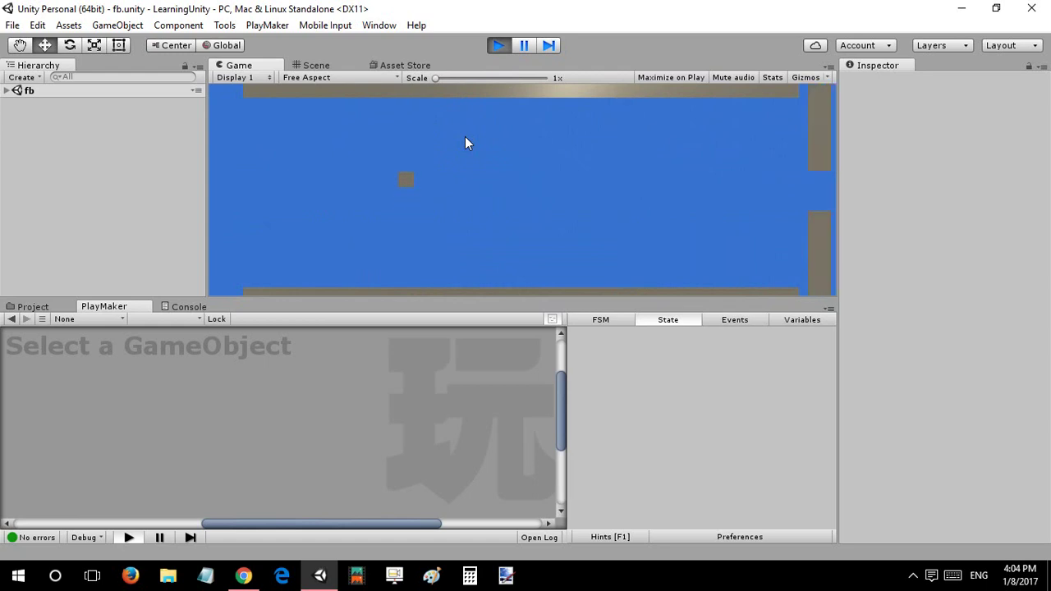
key(space)
key(space)
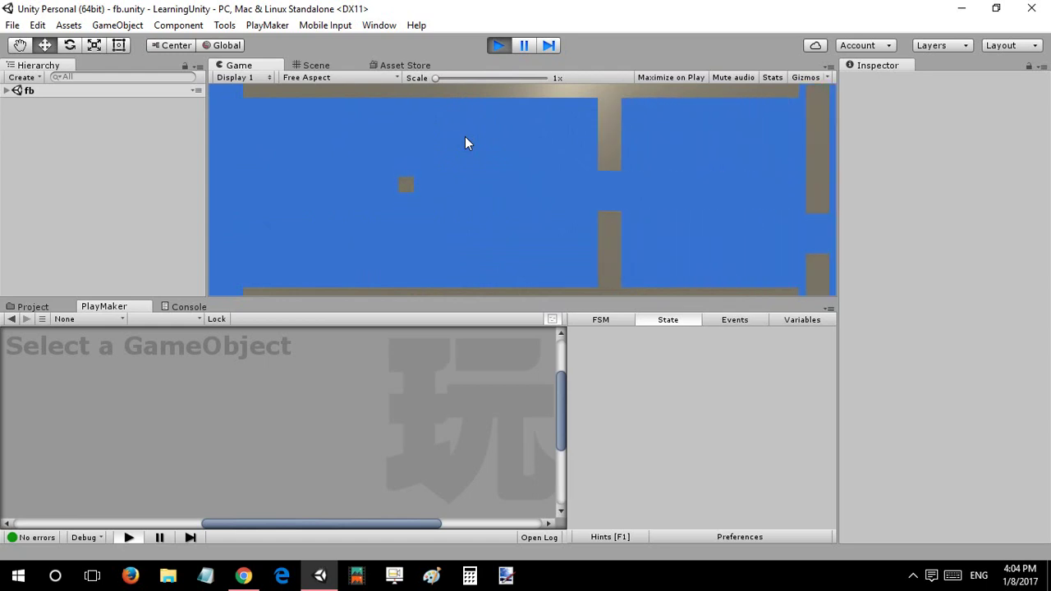
key(space)
key(space)
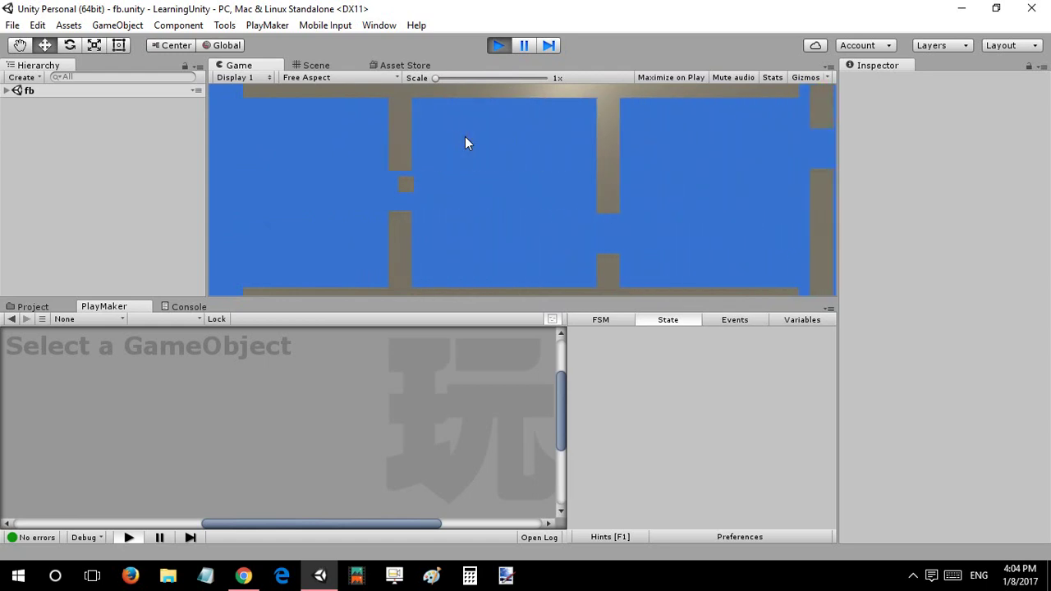
key(space)
key(space)
key(space)
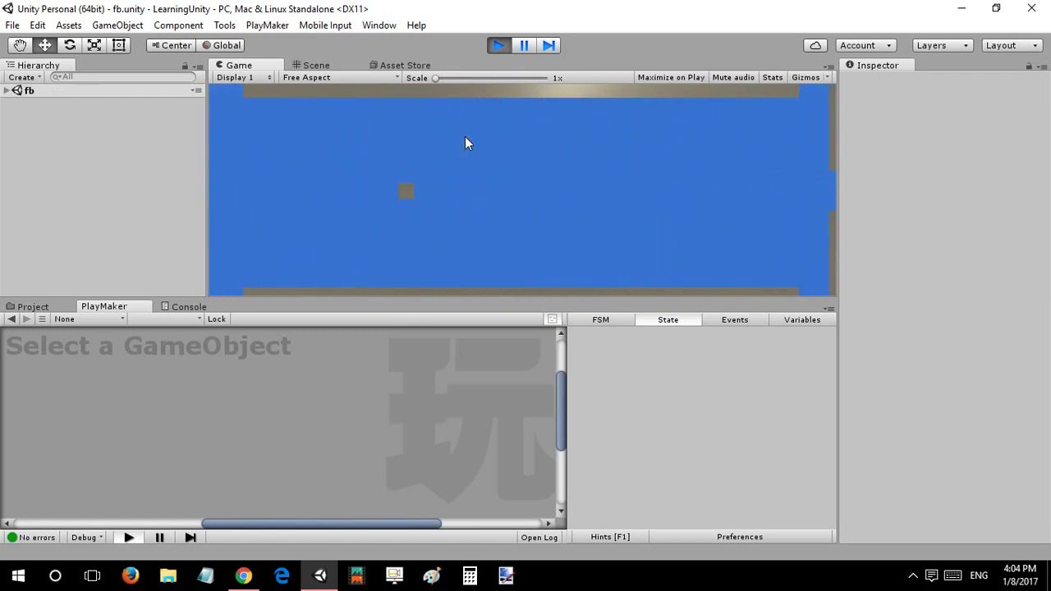
key(space)
key(space)
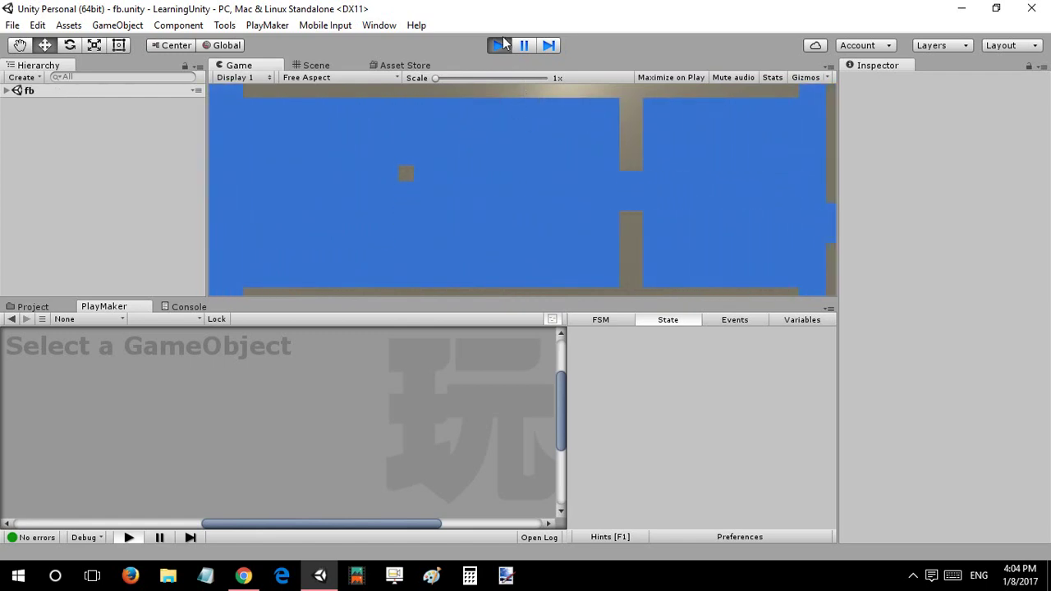
click(500, 45)
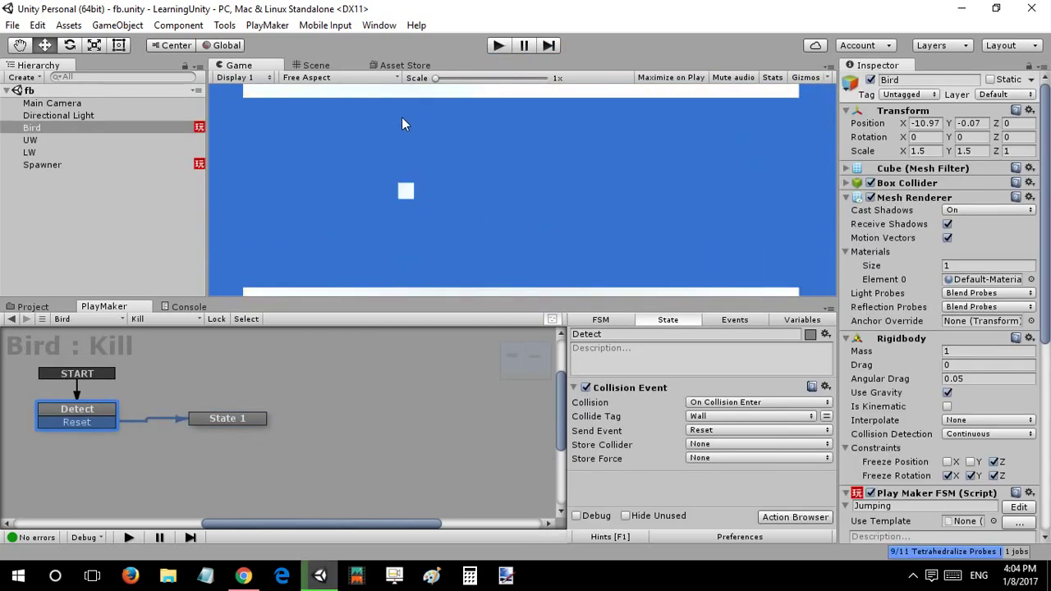
click(107, 226)
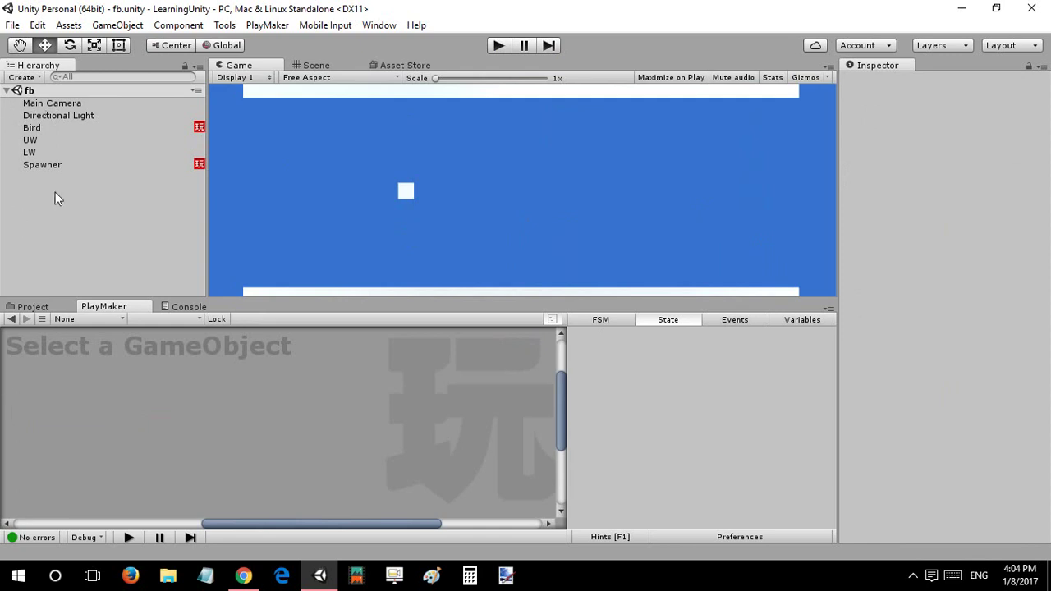
click(313, 68)
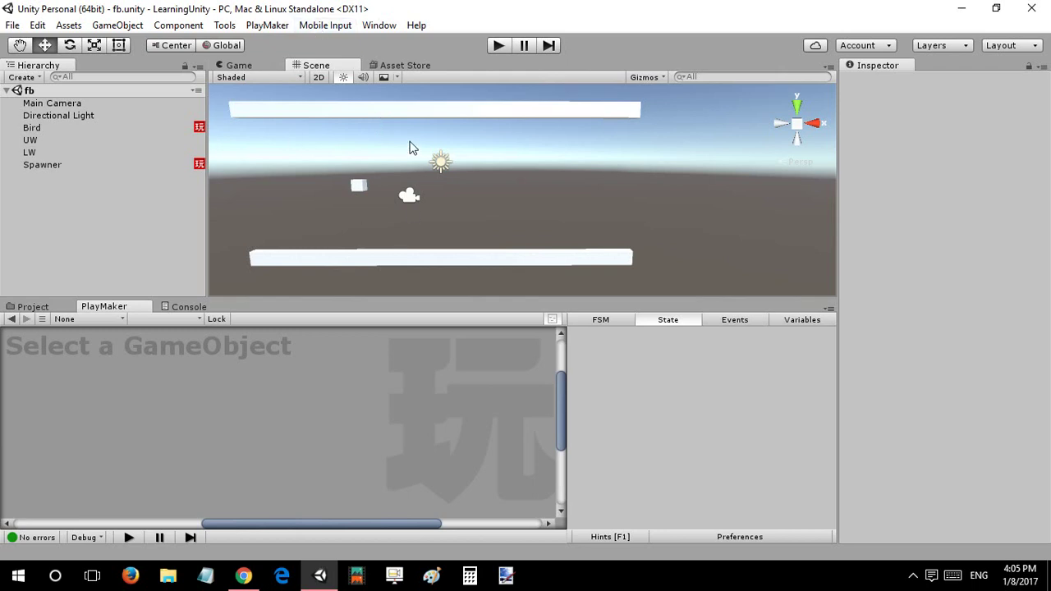
alt+drag(411, 148, 221, 220)
scroll(413, 180, down, 3)
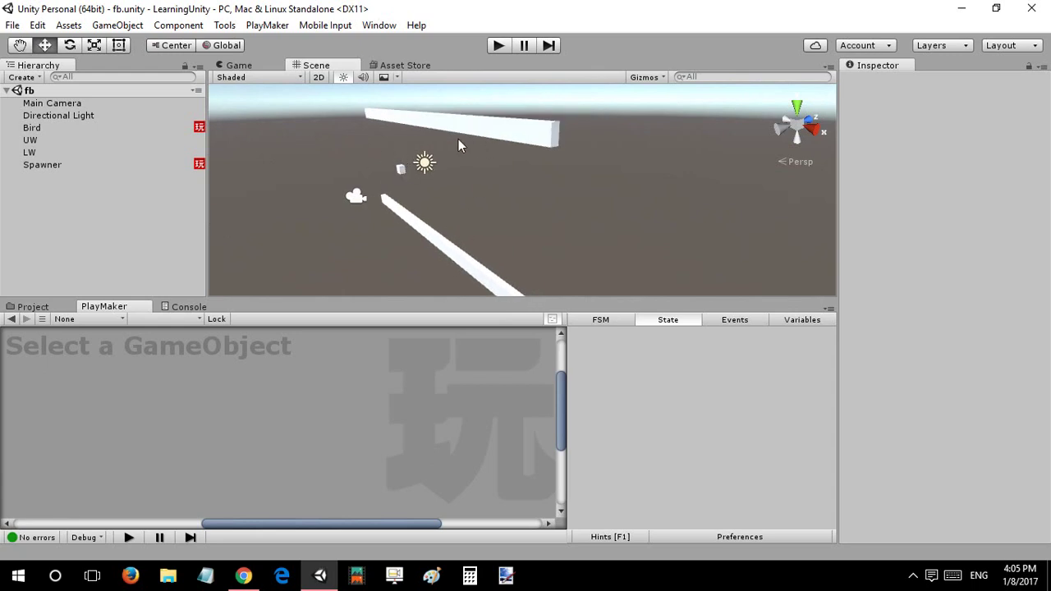
click(266, 62)
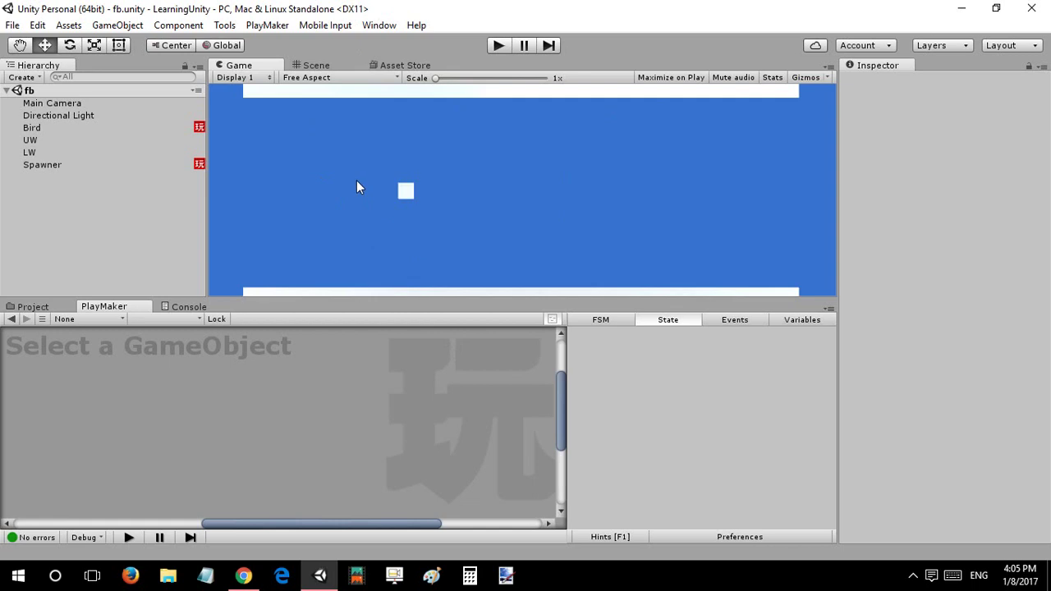
click(913, 574)
right_click(897, 545)
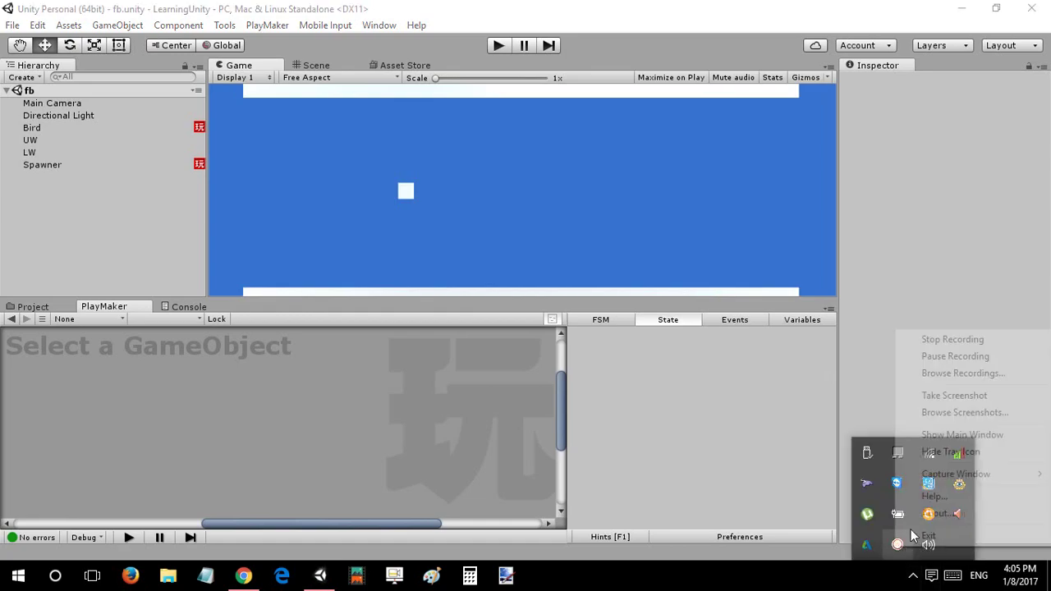